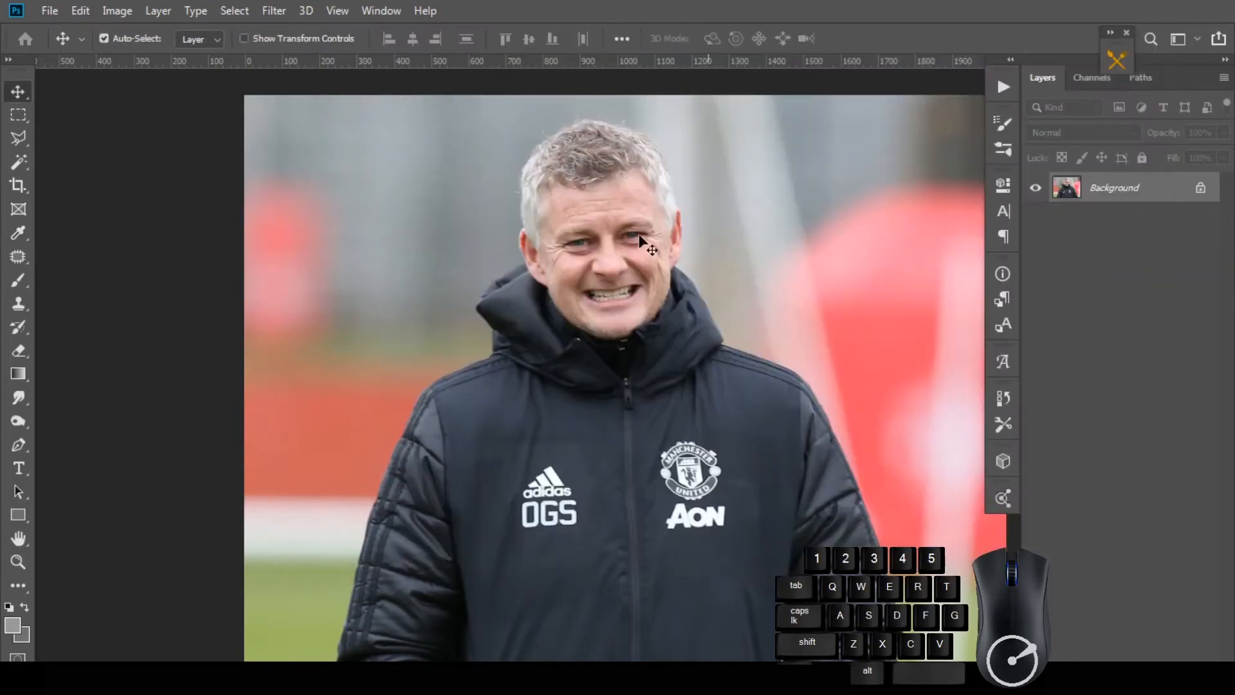
Enlarge the photo's pixel dimensions with Image Size.
{"action": "left_click", "coordinate": [117, 11]}
{"action": "left_click", "coordinate": [149, 147]}
{"action": "key", "text": "Return"}
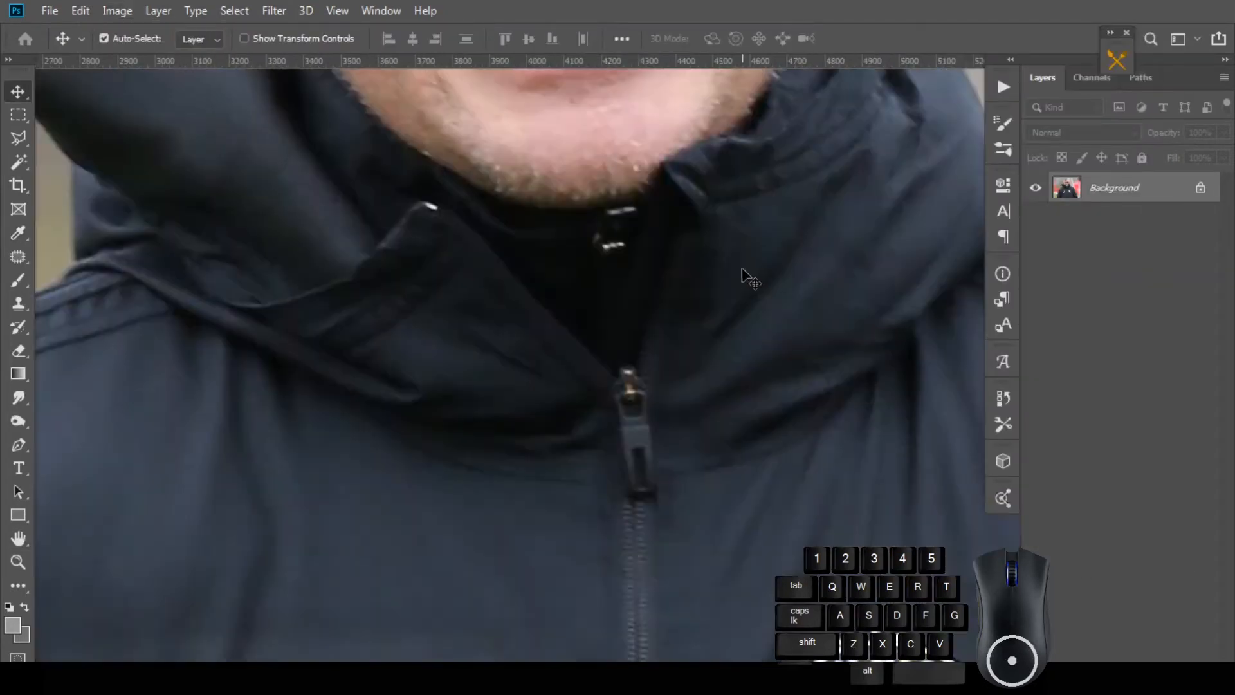
{"action": "right_click", "coordinate": [667, 249]}
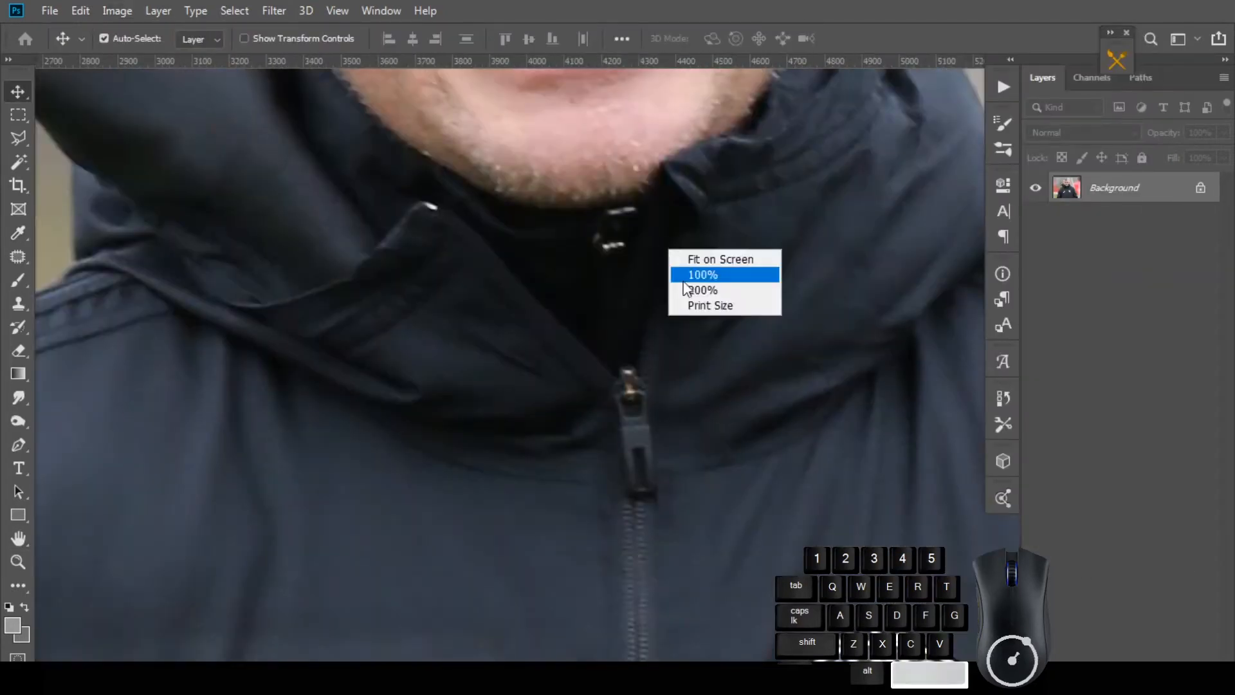
{"action": "left_click", "coordinate": [692, 305]}
{"action": "left_click_drag", "start_coordinate": [695, 213], "coordinate": [650, 337]}
{"action": "scroll", "coordinate": [567, 256], "scroll_direction": "down", "scroll_amount": 1}
{"action": "scroll", "coordinate": [567, 256], "scroll_direction": "down", "scroll_amount": 1}
{"action": "mouse_move", "coordinate": [565, 343]}
{"action": "left_mouse_down"}
{"action": "mouse_move", "coordinate": [554, 354]}
{"action": "mouse_move", "coordinate": [562, 339]}
{"action": "left_mouse_up"}
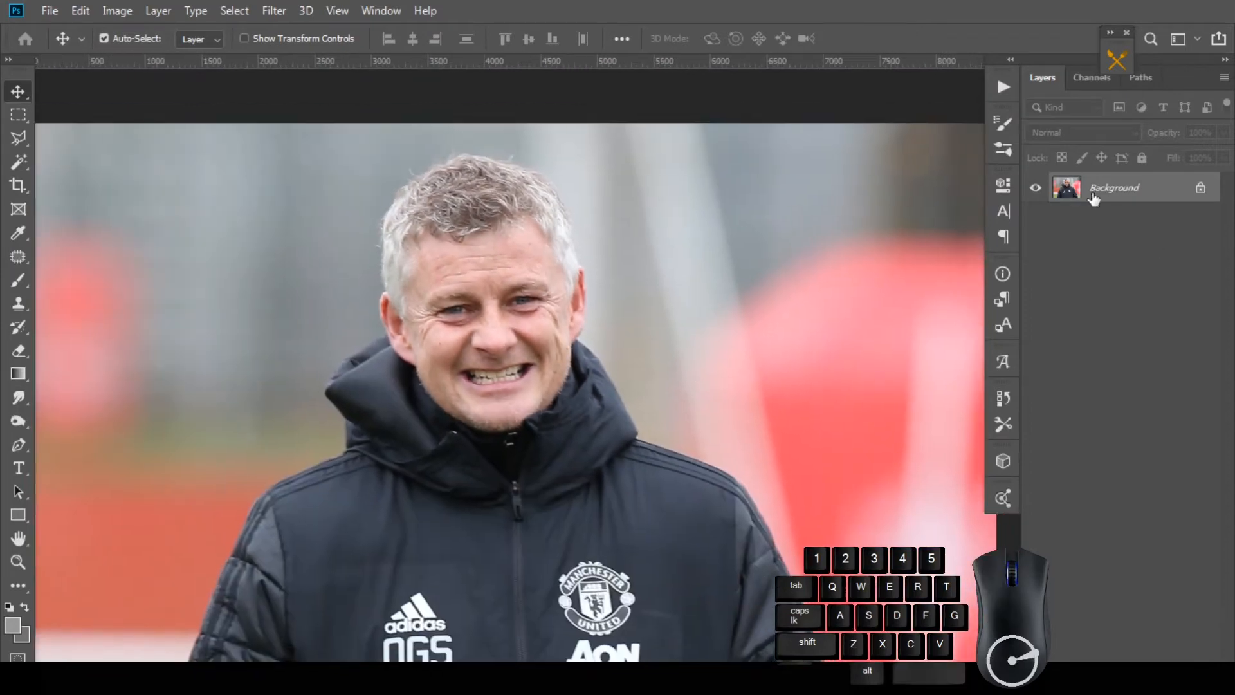
Duplicate the Background layer and open the copy in the Liquify filter.
{"action": "left_click_drag", "start_coordinate": [1095, 197], "coordinate": [1182, 671]}
{"action": "left_click", "coordinate": [274, 11]}
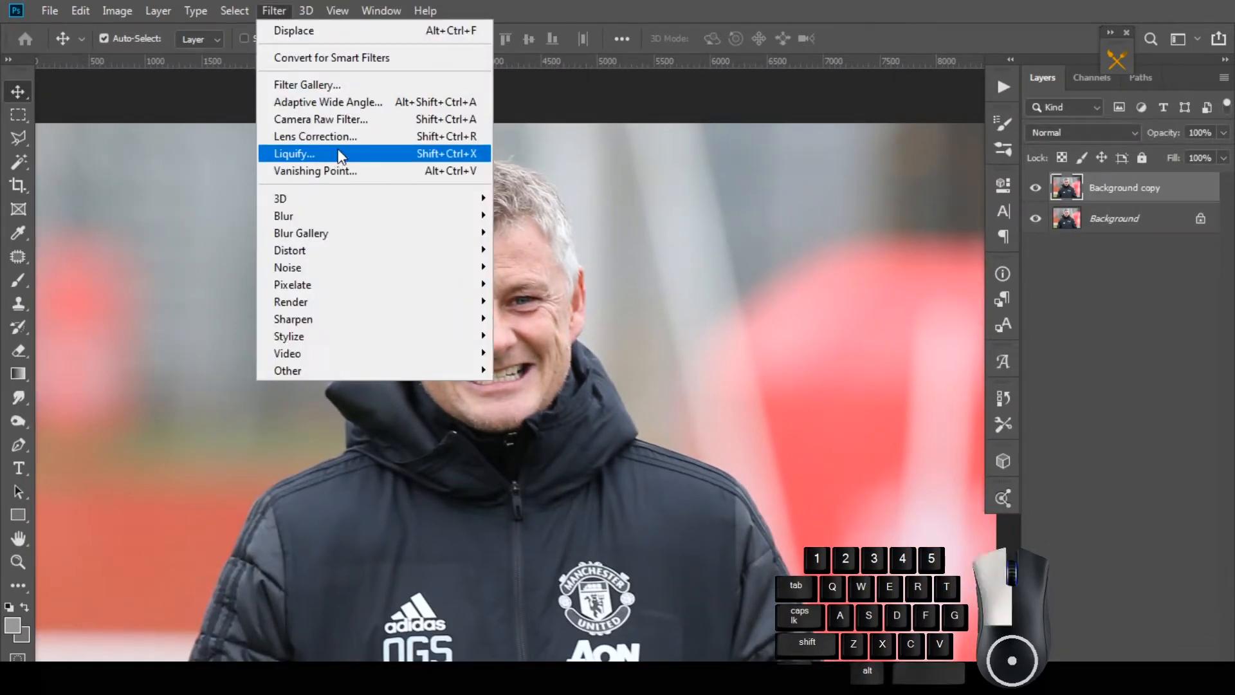
{"action": "left_click", "coordinate": [300, 148]}
Push the hair and temples slightly outward with a large Forward Warp brush to start enlarging the head.
{"action": "key", "text": "bracketleft"}
{"action": "key", "text": "bracketleft"}
{"action": "left_click_drag", "start_coordinate": [372, 149], "coordinate": [396, 52]}
{"action": "left_click_drag", "start_coordinate": [433, 144], "coordinate": [426, 131]}
{"action": "left_click_drag", "start_coordinate": [502, 160], "coordinate": [506, 157]}
{"action": "left_click_drag", "start_coordinate": [370, 101], "coordinate": [364, 92]}
{"action": "key", "text": "bracketright"}
{"action": "key", "text": "bracketright"}
{"action": "mouse_move", "coordinate": [400, 111]}
{"action": "left_mouse_down"}
{"action": "mouse_move", "coordinate": [464, 90]}
{"action": "mouse_move", "coordinate": [343, 81]}
{"action": "left_mouse_up"}
{"action": "key", "text": "bracketleft"}
{"action": "key", "text": "bracketright"}
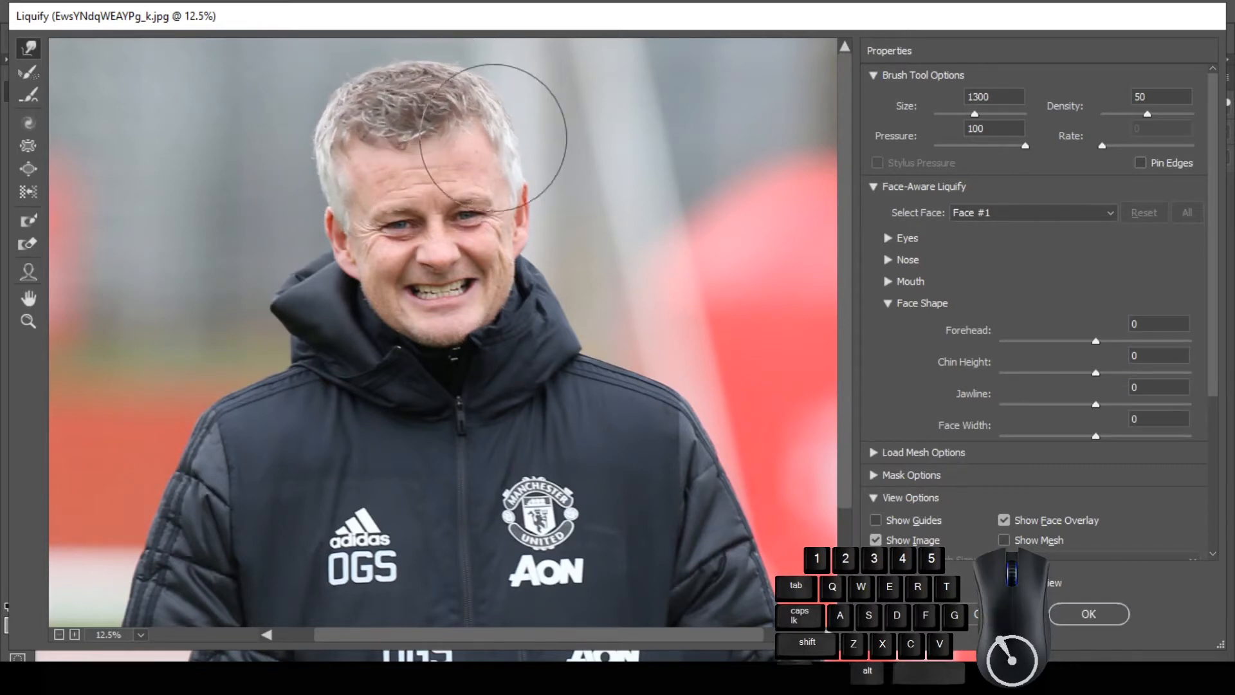
Warp the hairline upward and both temples outward, using a Forward Warp brush size between about 1000 and 1300.
{"action": "left_click_drag", "start_coordinate": [502, 132], "coordinate": [507, 130]}
{"action": "key", "text": "bracketleft"}
{"action": "left_click_drag", "start_coordinate": [371, 176], "coordinate": [363, 176]}
{"action": "key", "text": "bracketleft"}
{"action": "key", "text": "bracketright"}
{"action": "key", "text": "bracketleft"}
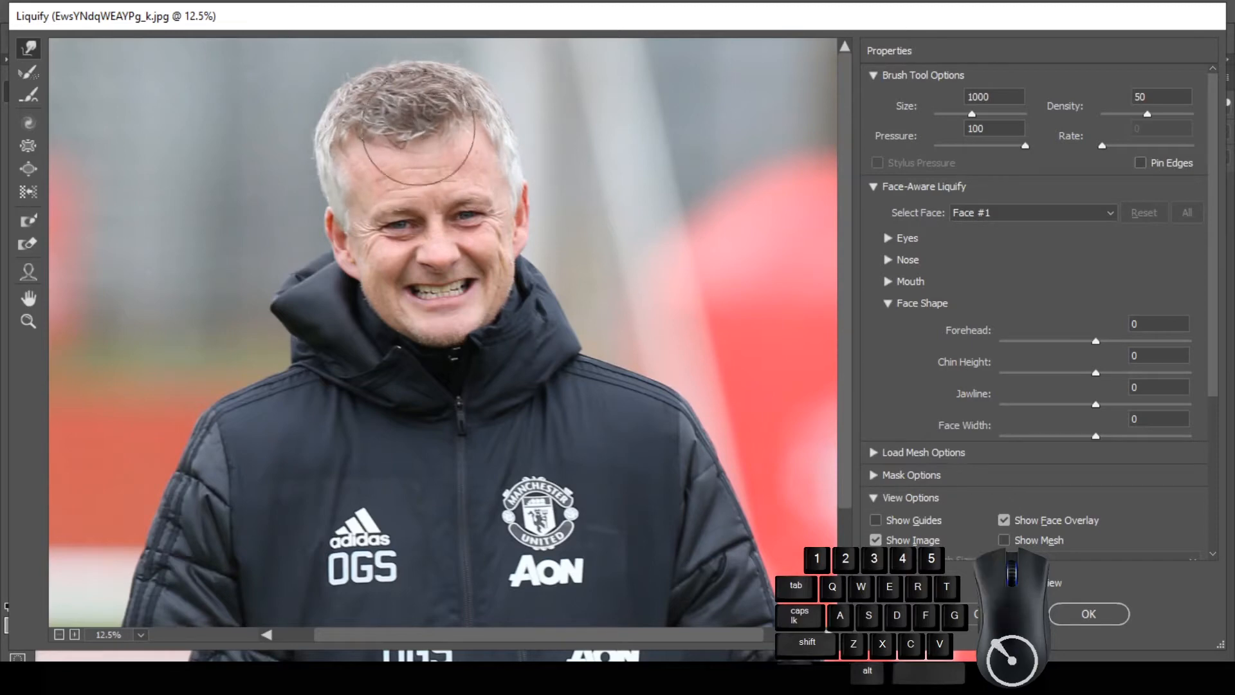
{"action": "key", "text": "bracketright"}
{"action": "left_click_drag", "start_coordinate": [396, 105], "coordinate": [393, 98]}
{"action": "left_click_drag", "start_coordinate": [349, 163], "coordinate": [345, 161]}
Expand the upper head further at the crown and both sides, raising the Forward Warp brush size to 1500.
{"action": "key", "text": "bracketright"}
{"action": "left_click_drag", "start_coordinate": [468, 122], "coordinate": [471, 118]}
{"action": "left_click_drag", "start_coordinate": [490, 145], "coordinate": [494, 143]}
{"action": "left_click_drag", "start_coordinate": [400, 101], "coordinate": [398, 95]}
{"action": "key", "text": "bracketright"}
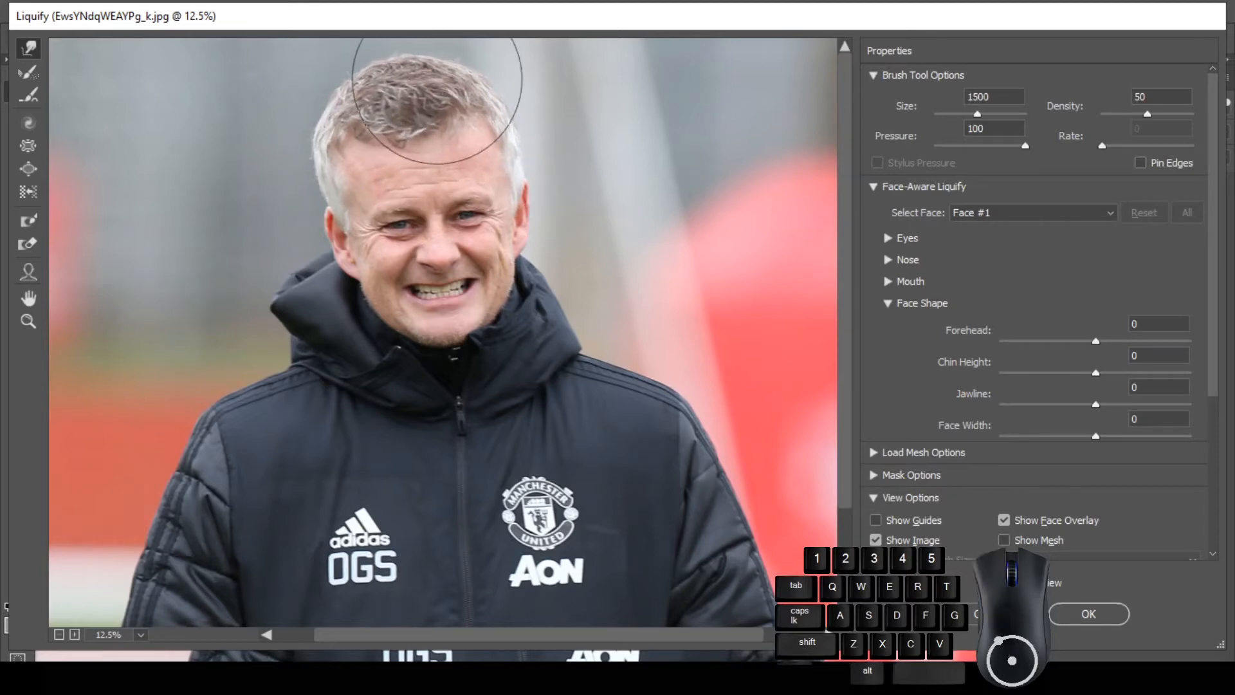
{"action": "left_click_drag", "start_coordinate": [368, 185], "coordinate": [364, 184]}
{"action": "left_click_drag", "start_coordinate": [483, 156], "coordinate": [487, 154]}
{"action": "scroll", "coordinate": [391, 318], "scroll_direction": "down", "scroll_amount": 1}
{"action": "scroll", "coordinate": [434, 279], "scroll_direction": "up", "scroll_amount": 1}
{"action": "mouse_move", "coordinate": [435, 278]}
{"action": "left_mouse_down"}
{"action": "mouse_move", "coordinate": [455, 301]}
{"action": "mouse_move", "coordinate": [396, 367]}
{"action": "left_mouse_up"}
{"action": "scroll", "coordinate": [450, 242], "scroll_direction": "down", "scroll_amount": 1}
{"action": "scroll", "coordinate": [413, 263], "scroll_direction": "up", "scroll_amount": 2}
{"action": "scroll", "coordinate": [394, 523], "scroll_direction": "down", "scroll_amount": 1}
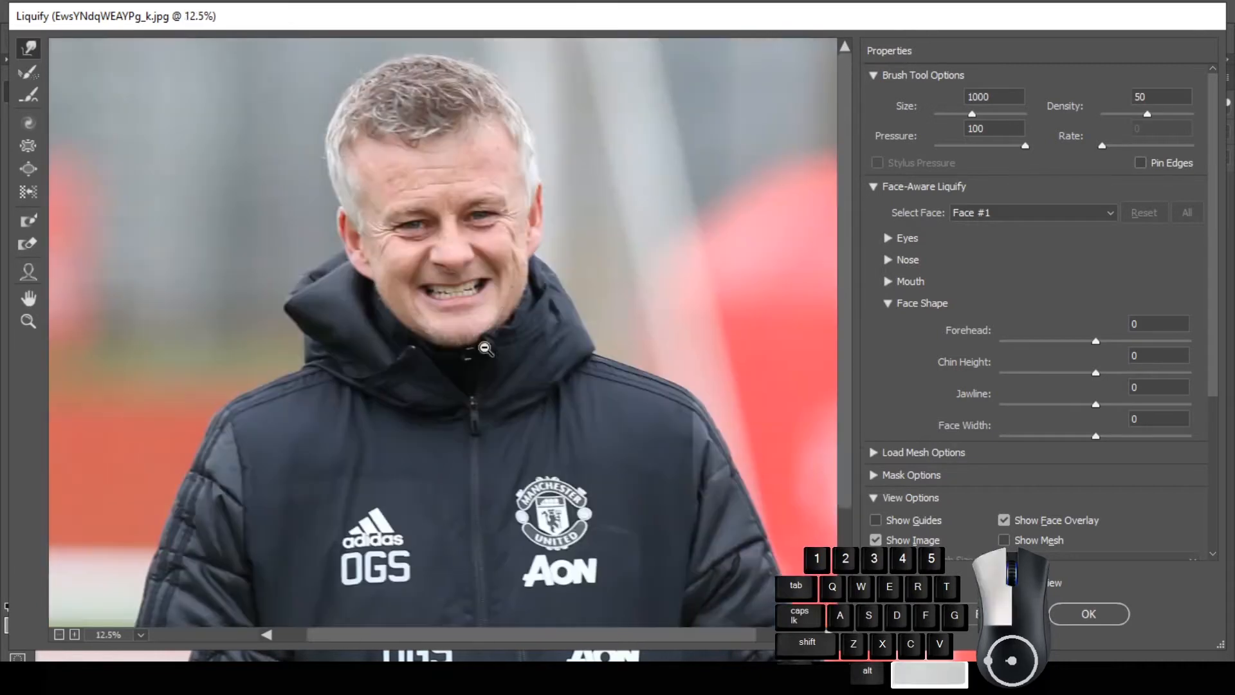
Push the lower cheeks and jaw inward to slim the lower face, with a Forward Warp brush of about 800.
{"action": "key", "text": "bracketleft"}
{"action": "key", "text": "bracketleft"}
{"action": "key", "text": "bracketleft"}
{"action": "key", "text": "bracketleft"}
{"action": "key", "text": "bracketleft"}
{"action": "key", "text": "bracketleft"}
{"action": "key", "text": "bracketleft"}
{"action": "key", "text": "bracketleft"}
{"action": "key", "text": "bracketleft"}
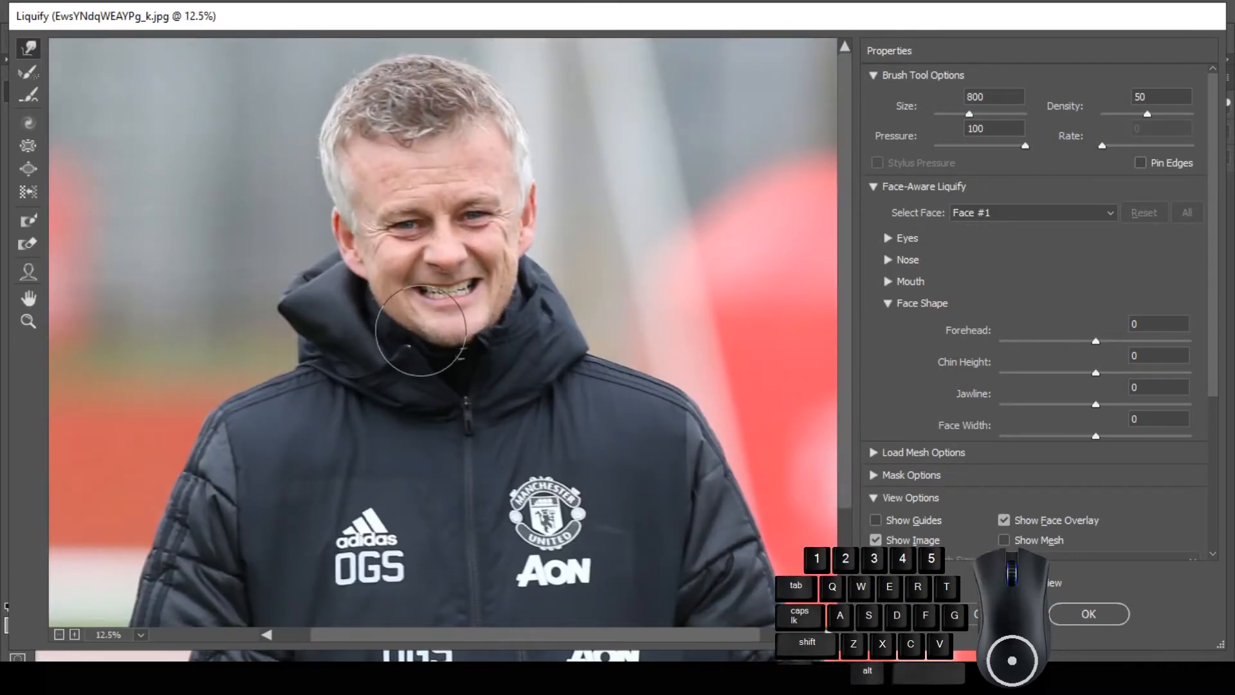
{"action": "key", "text": "bracketright"}
{"action": "key", "text": "bracketright"}
{"action": "mouse_move", "coordinate": [457, 333]}
{"action": "left_mouse_down"}
{"action": "mouse_move", "coordinate": [477, 335]}
{"action": "mouse_move", "coordinate": [472, 349]}
{"action": "mouse_move", "coordinate": [522, 411]}
{"action": "mouse_move", "coordinate": [486, 433]}
{"action": "mouse_move", "coordinate": [491, 446]}
{"action": "left_mouse_up"}
Reshape the jawline and chin into a narrower form, reducing the Forward Warp brush size to 400.
{"action": "key", "text": "bracketleft"}
{"action": "key", "text": "bracketleft"}
{"action": "key", "text": "bracketright"}
{"action": "key", "text": "bracketleft"}
{"action": "key", "text": "bracketright"}
{"action": "key", "text": "bracketright"}
{"action": "key", "text": "bracketright"}
{"action": "key", "text": "bracketleft"}
{"action": "key", "text": "bracketleft"}
{"action": "scroll", "coordinate": [479, 332], "scroll_direction": "up", "scroll_amount": 1}
{"action": "key", "text": "bracketleft"}
{"action": "scroll", "coordinate": [479, 361], "scroll_direction": "down", "scroll_amount": 2}
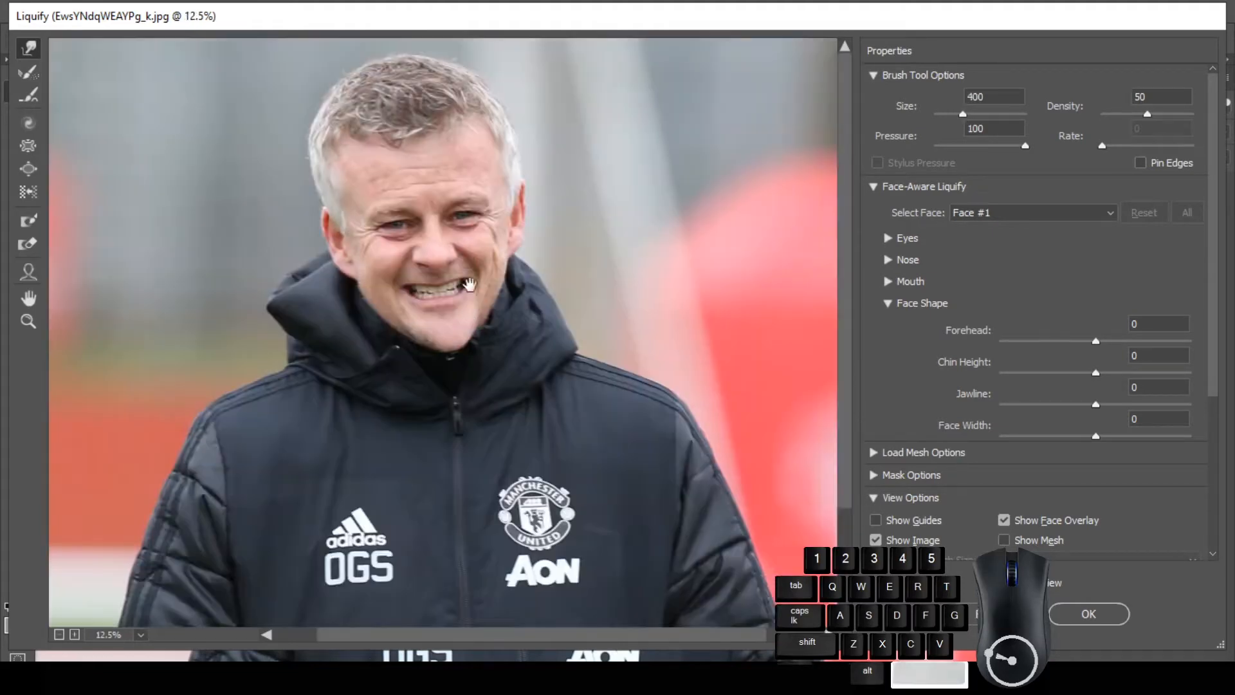
Pull both mouth corners upward and outward with a Forward Warp brush of about 175 to exaggerate the grin.
{"action": "scroll", "coordinate": [508, 417], "scroll_direction": "up", "scroll_amount": 3}
{"action": "mouse_move", "coordinate": [469, 284]}
{"action": "left_mouse_down"}
{"action": "mouse_move", "coordinate": [504, 417]}
{"action": "mouse_move", "coordinate": [483, 418]}
{"action": "left_mouse_up"}
{"action": "key", "text": "bracketleft"}
{"action": "key", "text": "bracketleft"}
{"action": "key", "text": "bracketleft"}
{"action": "key", "text": "bracketleft"}
{"action": "key", "text": "bracketleft"}
{"action": "key", "text": "bracketleft"}
{"action": "key", "text": "bracketleft"}
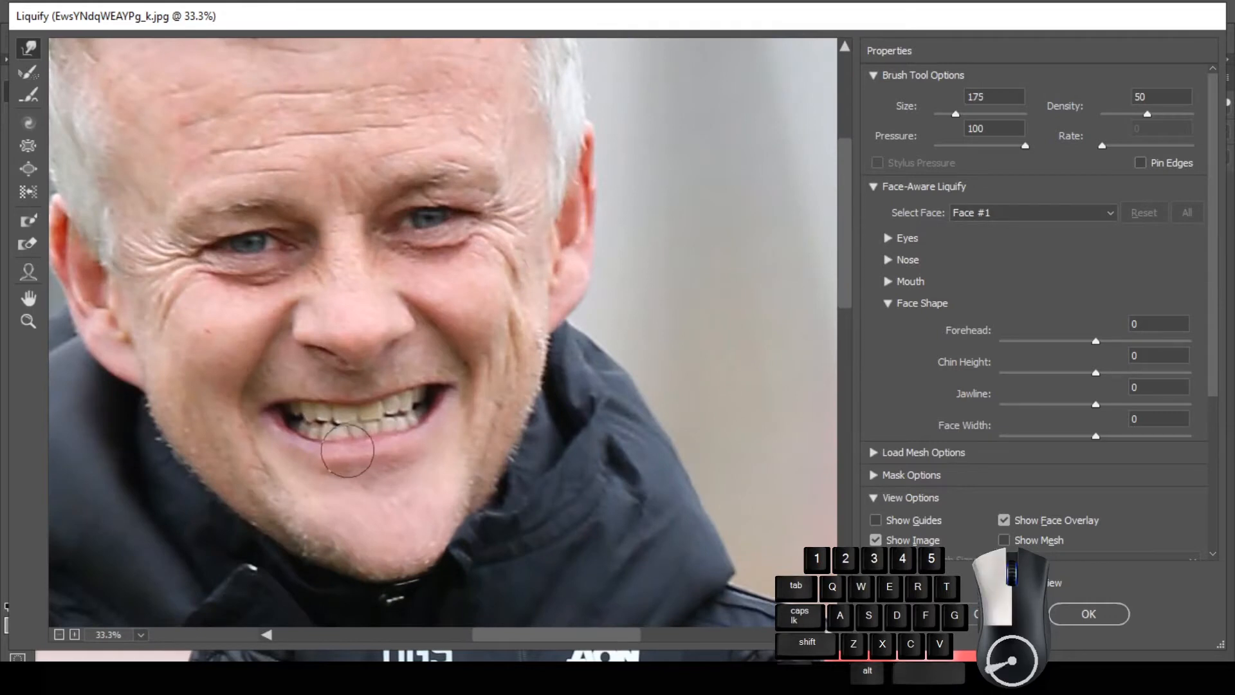
{"action": "left_click_drag", "start_coordinate": [458, 377], "coordinate": [461, 373]}
{"action": "key", "text": "bracketright"}
{"action": "key", "text": "bracketright"}
{"action": "left_click_drag", "start_coordinate": [266, 403], "coordinate": [261, 393]}
Refine the upturned mouth corner on the image's right side, reducing the Forward Warp brush size to 125.
{"action": "key", "text": "bracketright"}
{"action": "key", "text": "bracketright"}
{"action": "key", "text": "bracketright"}
{"action": "key", "text": "bracketright"}
{"action": "key", "text": "bracketright"}
{"action": "key", "text": "bracketleft"}
{"action": "key", "text": "bracketleft"}
{"action": "key", "text": "bracketleft"}
{"action": "key", "text": "bracketleft"}
{"action": "key", "text": "bracketleft"}
{"action": "key", "text": "bracketright"}
{"action": "mouse_move", "coordinate": [453, 377]}
{"action": "left_mouse_down"}
{"action": "mouse_move", "coordinate": [460, 367]}
{"action": "mouse_move", "coordinate": [508, 384]}
{"action": "left_mouse_up"}
{"action": "scroll", "coordinate": [468, 361], "scroll_direction": "down", "scroll_amount": 1}
{"action": "scroll", "coordinate": [509, 384], "scroll_direction": "up", "scroll_amount": 2}
{"action": "scroll", "coordinate": [521, 399], "scroll_direction": "down", "scroll_amount": 1}
{"action": "mouse_move", "coordinate": [514, 341]}
{"action": "left_mouse_down"}
{"action": "mouse_move", "coordinate": [465, 328]}
{"action": "mouse_move", "coordinate": [561, 349]}
{"action": "left_mouse_up"}
{"action": "key", "text": "bracketleft"}
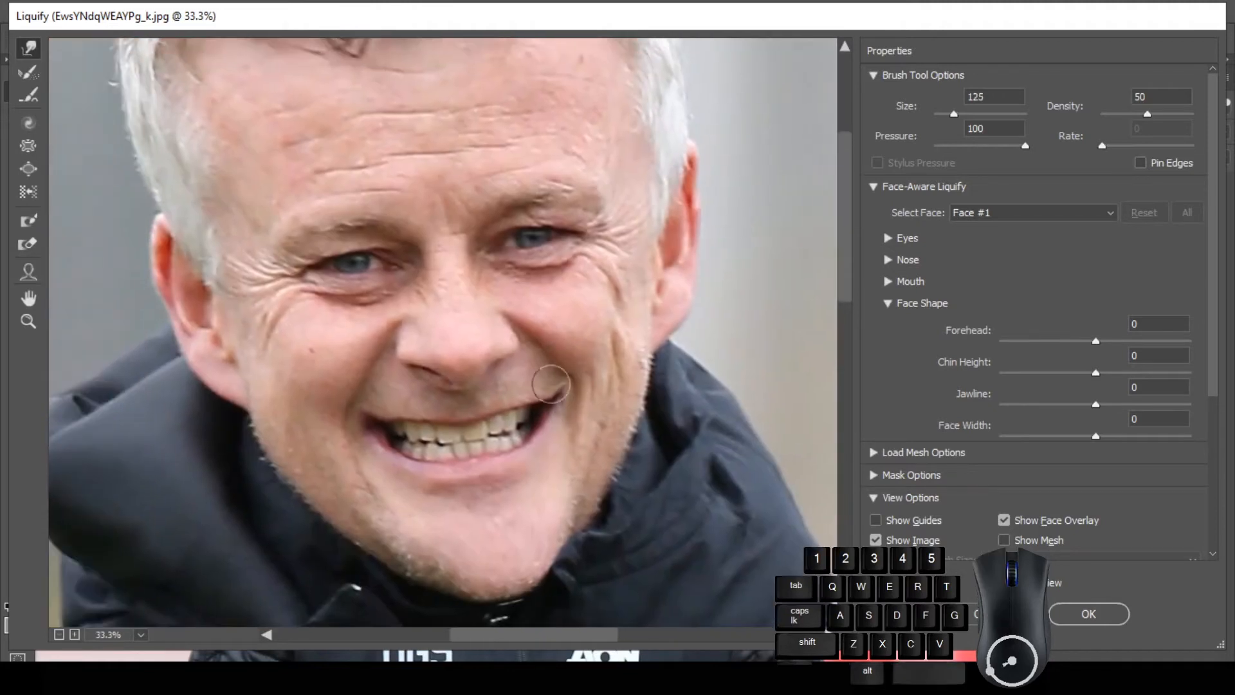
Touch up both ends of the smile with a Forward Warp brush size of 150 to 175.
{"action": "scroll", "coordinate": [511, 394], "scroll_direction": "down", "scroll_amount": 1}
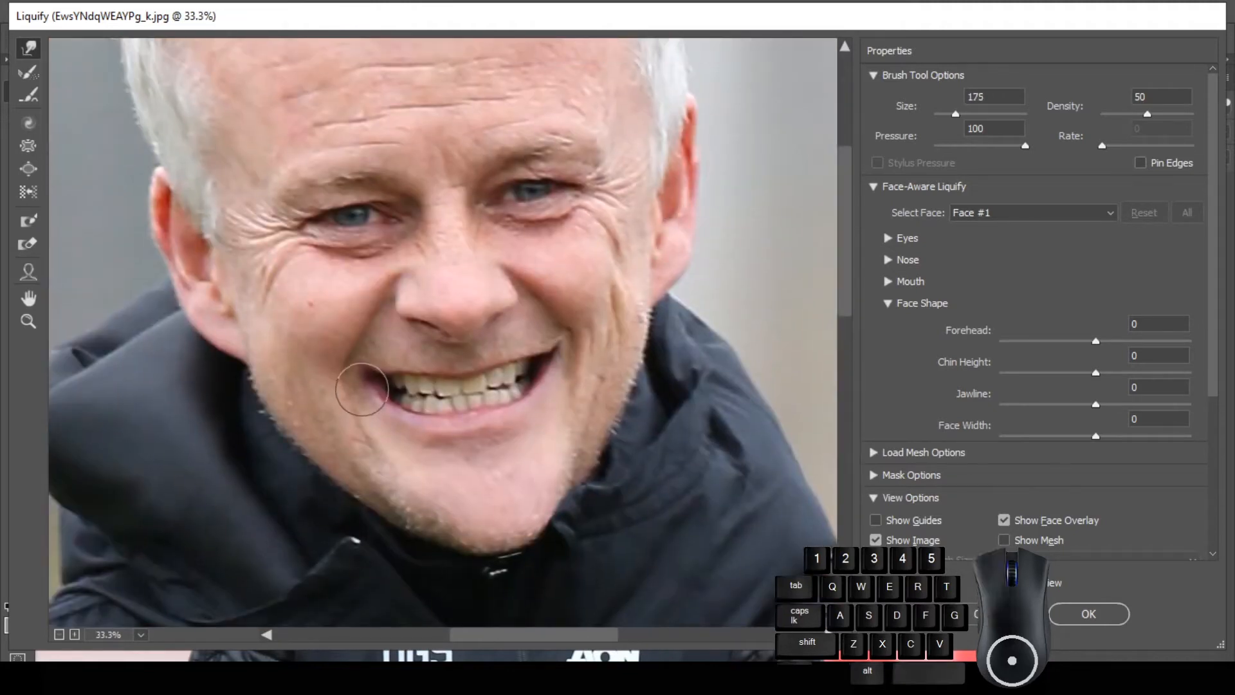
{"action": "key", "text": "bracketleft"}
{"action": "scroll", "coordinate": [490, 341], "scroll_direction": "down", "scroll_amount": 1}
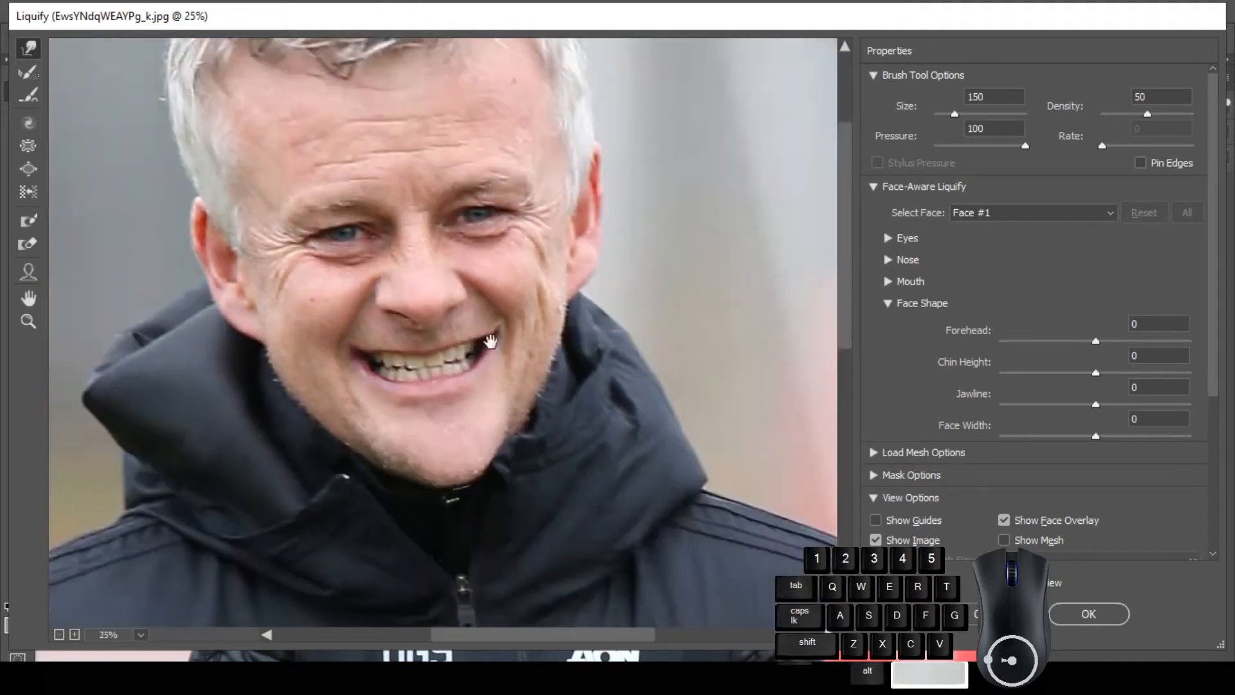
{"action": "left_click_drag", "start_coordinate": [490, 341], "coordinate": [476, 353]}
{"action": "key", "text": "bracketright"}
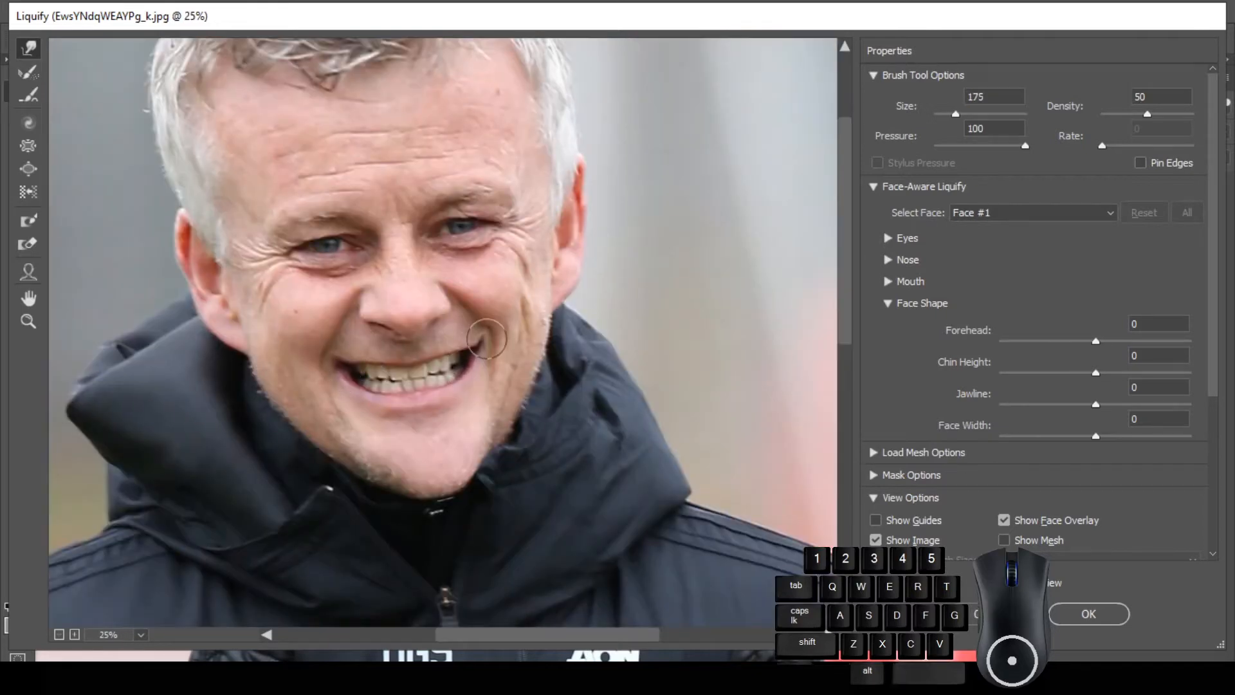
{"action": "key", "text": "bracketleft"}
{"action": "mouse_move", "coordinate": [379, 318]}
{"action": "left_mouse_down"}
{"action": "mouse_move", "coordinate": [446, 307]}
{"action": "mouse_move", "coordinate": [627, 460]}
{"action": "left_mouse_up"}
{"action": "scroll", "coordinate": [441, 340], "scroll_direction": "up", "scroll_amount": 1}
{"action": "scroll", "coordinate": [326, 316], "scroll_direction": "down", "scroll_amount": 1}
{"action": "key", "text": "bracketright"}
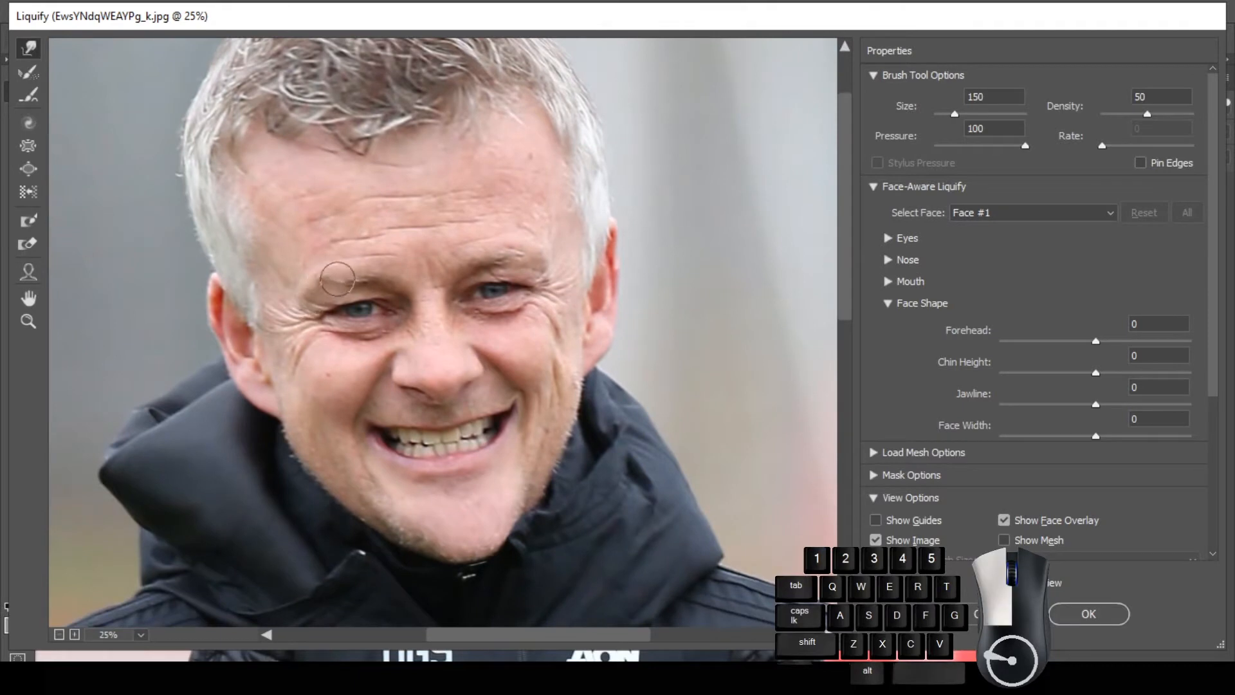
Warp the inner brow area and eyebrows with a Forward Warp brush enlarged from 150 to 250.
{"action": "left_click_drag", "start_coordinate": [447, 282], "coordinate": [456, 271]}
{"action": "key", "text": "bracketright"}
{"action": "key", "text": "bracketright"}
{"action": "key", "text": "bracketright"}
{"action": "key", "text": "bracketright"}
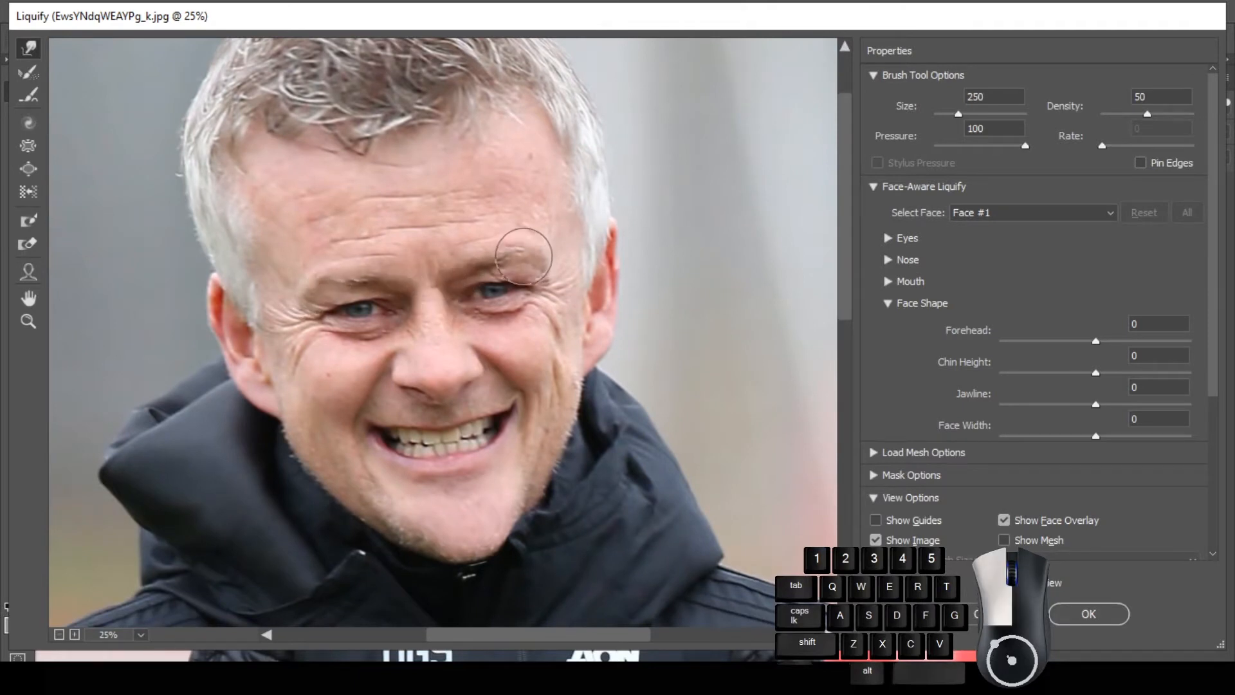
{"action": "key", "text": "bracketright"}
{"action": "key", "text": "bracketright"}
{"action": "key", "text": "bracketright"}
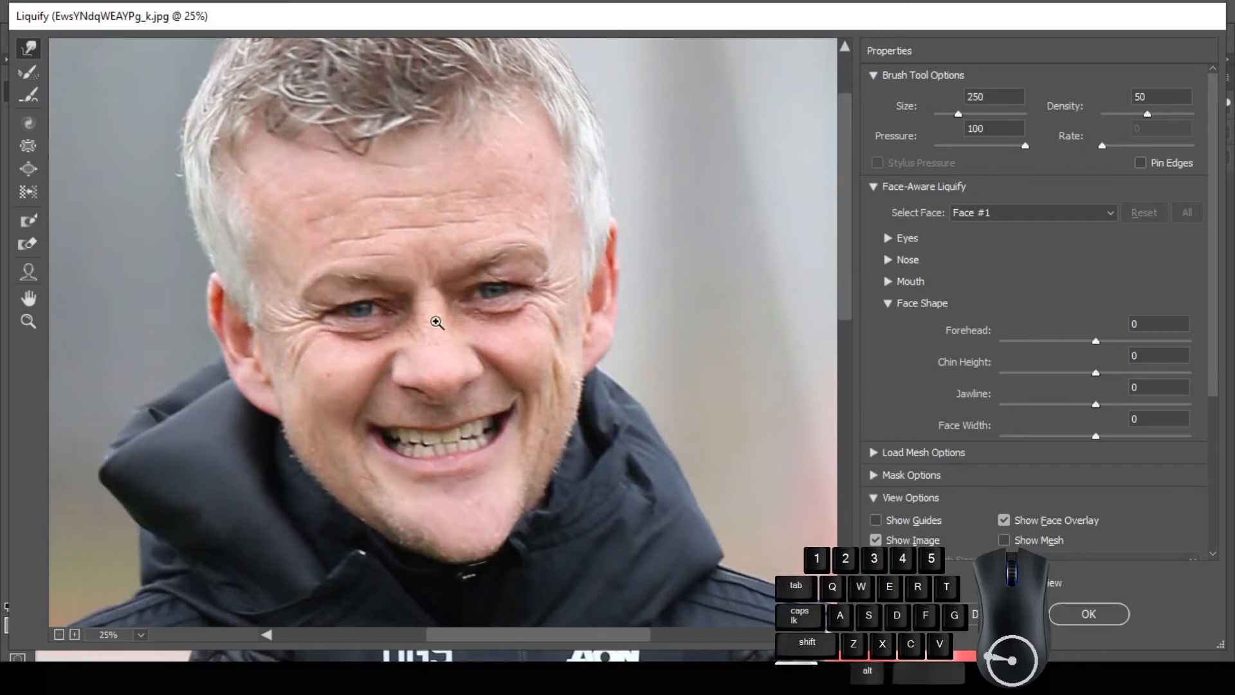
Lift the outer end of the eyebrow on the image's right side with a smaller Forward Warp brush.
{"action": "key", "text": "bracketleft"}
{"action": "key", "text": "bracketleft"}
{"action": "key", "text": "bracketleft"}
{"action": "left_click_drag", "start_coordinate": [515, 265], "coordinate": [526, 254]}
{"action": "scroll", "coordinate": [483, 270], "scroll_direction": "down", "scroll_amount": 4}
{"action": "scroll", "coordinate": [444, 267], "scroll_direction": "up", "scroll_amount": 4}
{"action": "left_click_drag", "start_coordinate": [439, 282], "coordinate": [358, 271]}
{"action": "key", "text": "bracketright"}
{"action": "key", "text": "bracketright"}
{"action": "key", "text": "bracketright"}
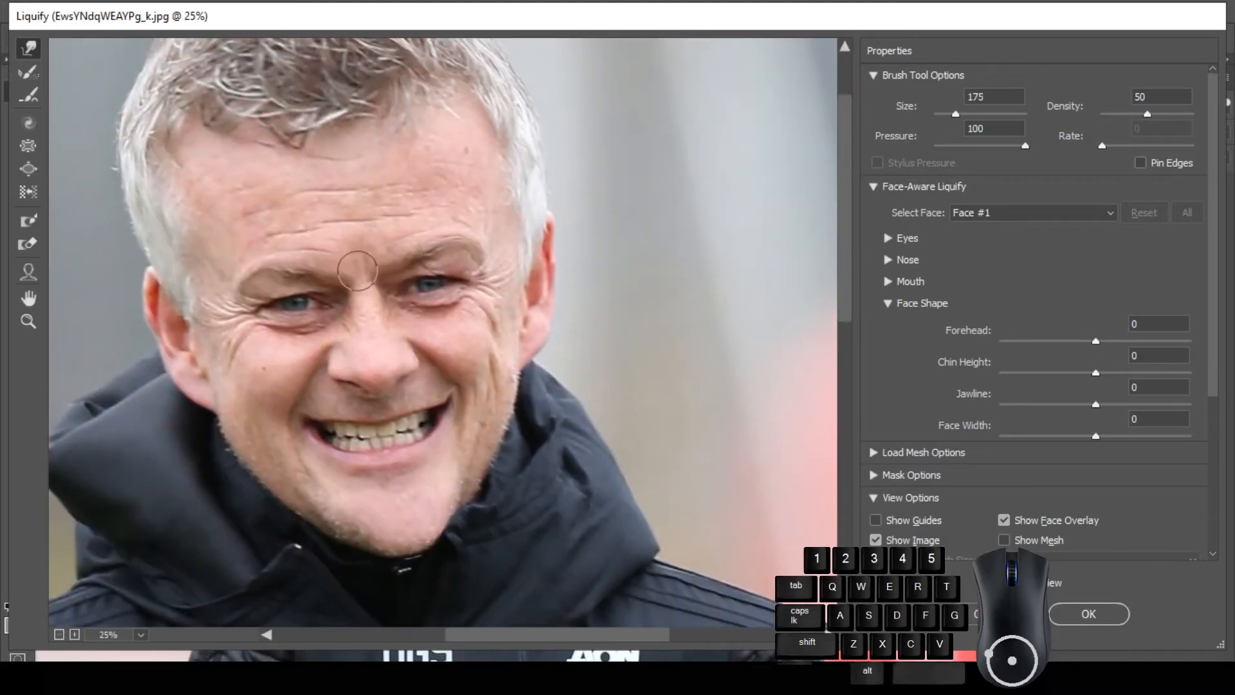
{"action": "mouse_move", "coordinate": [508, 312]}
{"action": "left_mouse_down"}
{"action": "mouse_move", "coordinate": [681, 436]}
{"action": "mouse_move", "coordinate": [592, 335]}
{"action": "left_mouse_up"}
{"action": "scroll", "coordinate": [444, 122], "scroll_direction": "down", "scroll_amount": 2}
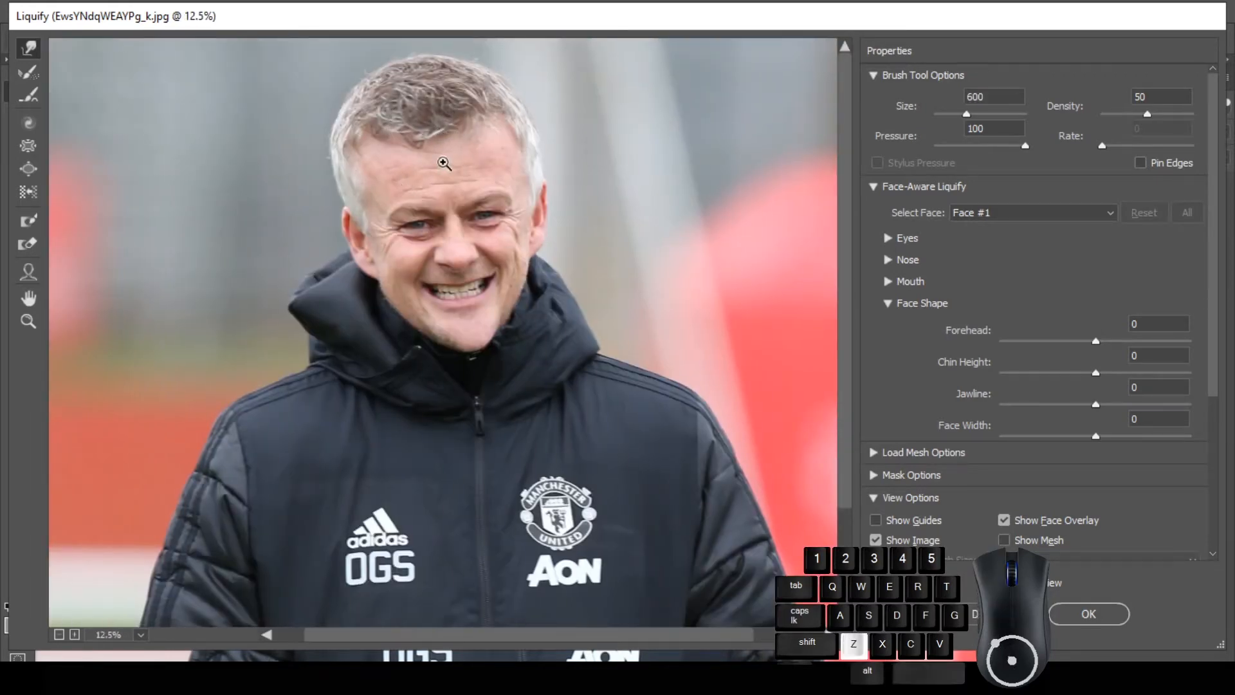
Push the forehead and the hair on both sides outward with a Forward Warp brush size between 600 and 1000.
{"action": "key", "text": "bracketright"}
{"action": "left_click_drag", "start_coordinate": [388, 158], "coordinate": [380, 150]}
{"action": "key", "text": "bracketright"}
{"action": "key", "text": "bracketright"}
{"action": "key", "text": "bracketright"}
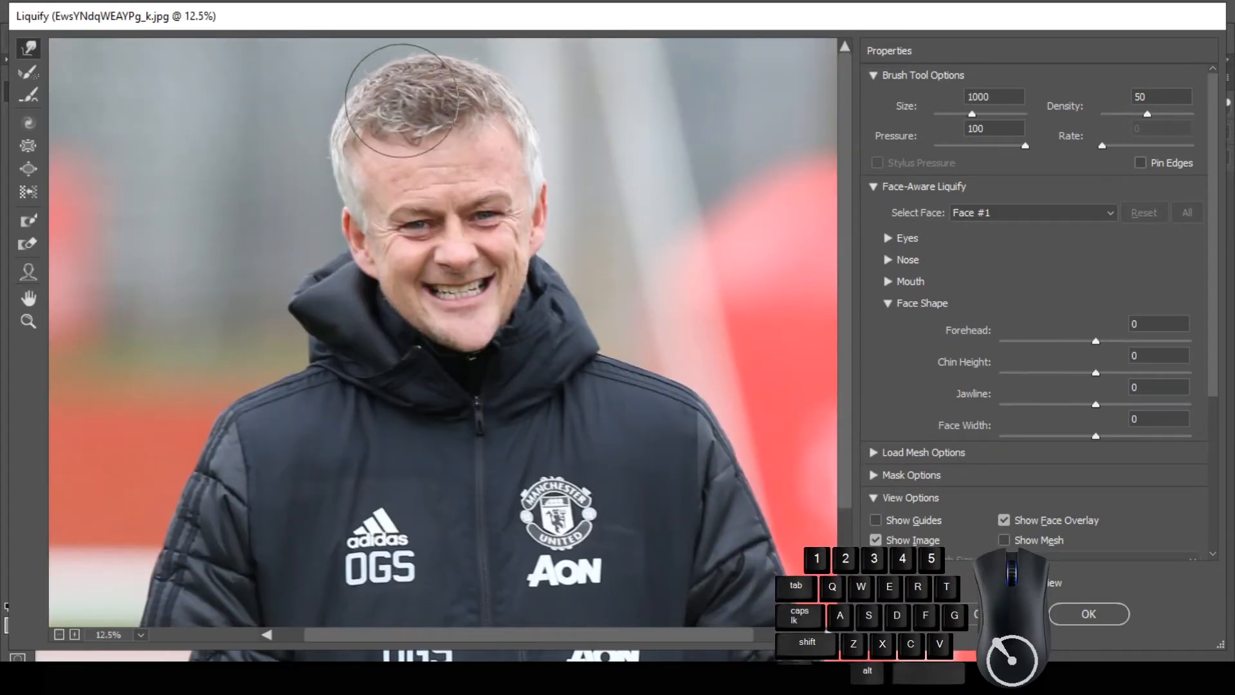
{"action": "key", "text": "bracketleft"}
{"action": "left_click_drag", "start_coordinate": [353, 108], "coordinate": [324, 118]}
{"action": "mouse_move", "coordinate": [492, 93]}
{"action": "left_mouse_down"}
{"action": "mouse_move", "coordinate": [518, 86]}
{"action": "mouse_move", "coordinate": [519, 100]}
{"action": "left_mouse_up"}
{"action": "left_click_drag", "start_coordinate": [451, 137], "coordinate": [448, 132]}
Nudge the outer end of the eyebrow on the image's left side with a Forward Warp brush of about 250.
{"action": "scroll", "coordinate": [451, 169], "scroll_direction": "up", "scroll_amount": 2}
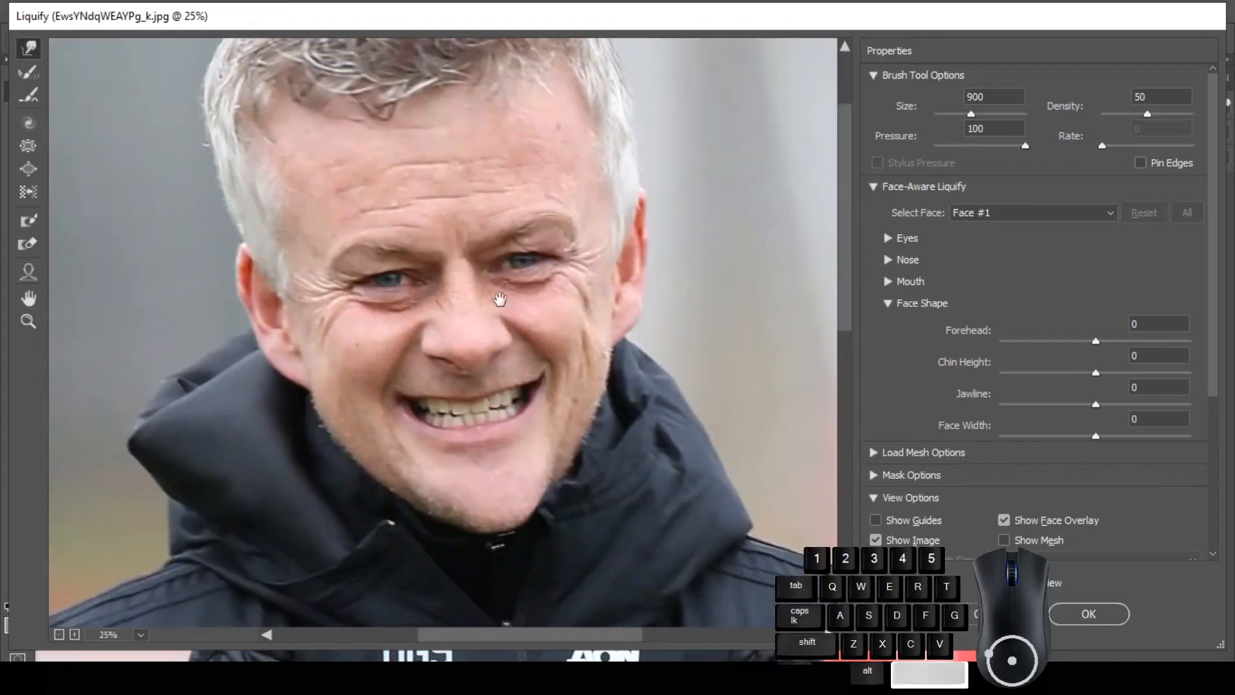
{"action": "key", "text": "bracketleft"}
{"action": "key", "text": "bracketleft"}
{"action": "key", "text": "bracketleft"}
{"action": "key", "text": "bracketleft"}
{"action": "key", "text": "bracketleft"}
{"action": "key", "text": "bracketleft"}
{"action": "key", "text": "bracketleft"}
{"action": "key", "text": "bracketleft"}
{"action": "key", "text": "bracketright"}
{"action": "key", "text": "bracketright"}
{"action": "key", "text": "bracketright"}
{"action": "key", "text": "bracketright"}
{"action": "key", "text": "bracketright"}
{"action": "key", "text": "bracketright"}
{"action": "left_click", "coordinate": [353, 260]}
{"action": "key", "text": "bracketright"}
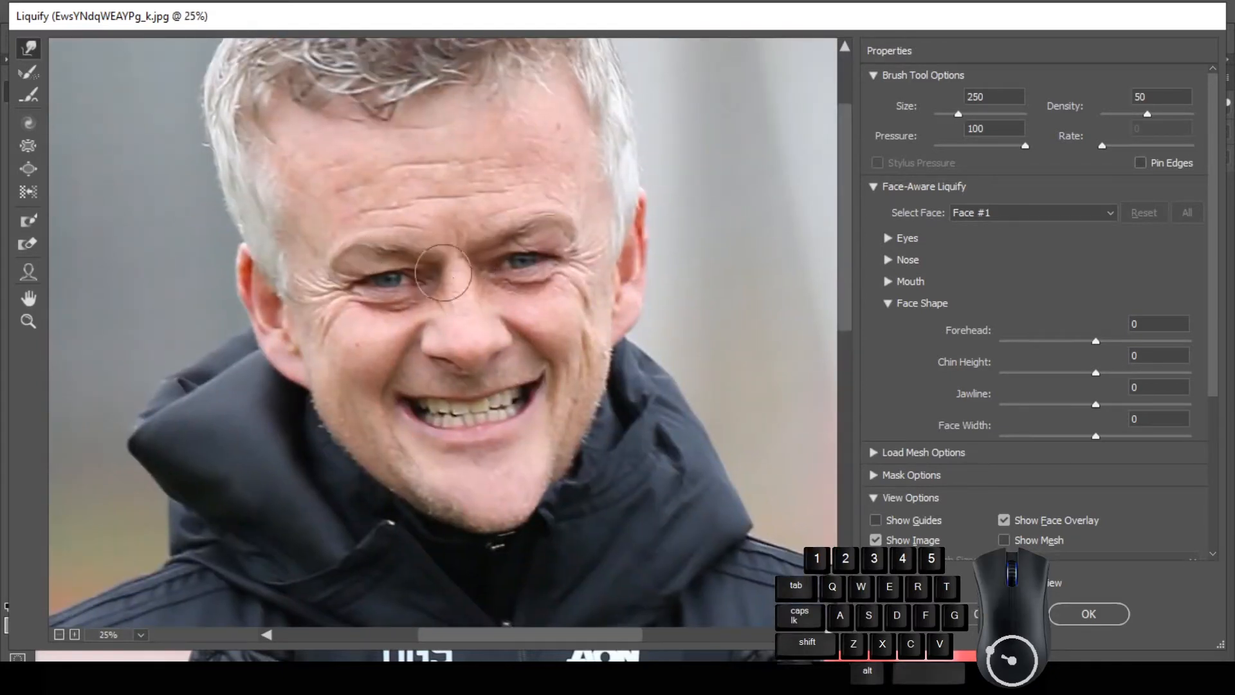
Adjust the brow above the nose and the opposite eyebrow's outer end with a Forward Warp brush of about 200.
{"action": "key", "text": "bracketleft"}
{"action": "key", "text": "bracketleft"}
{"action": "left_click", "coordinate": [461, 257]}
{"action": "key", "text": "bracketright"}
{"action": "left_click", "coordinate": [565, 230]}
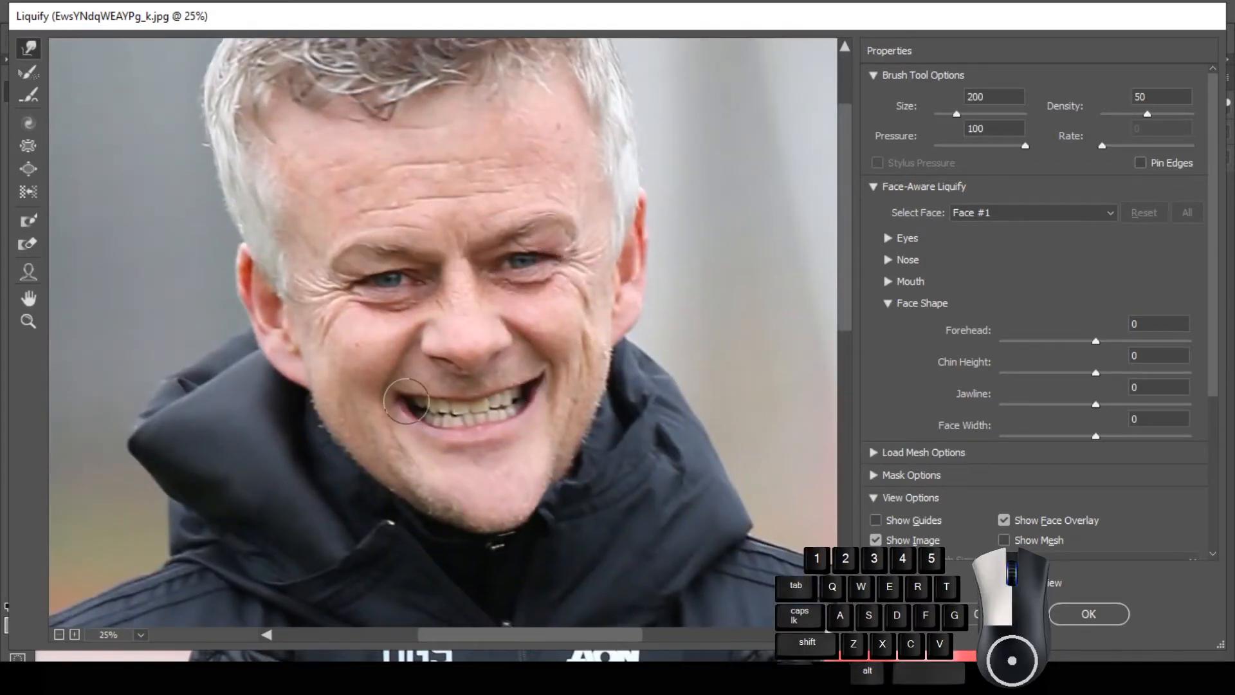
Adjust the mouth corners and chin with a Forward Warp brush of about 150 and apply the Liquify changes.
{"action": "key", "text": "bracketleft"}
{"action": "key", "text": "bracketleft"}
{"action": "left_click", "coordinate": [533, 391]}
{"action": "key", "text": "bracketleft"}
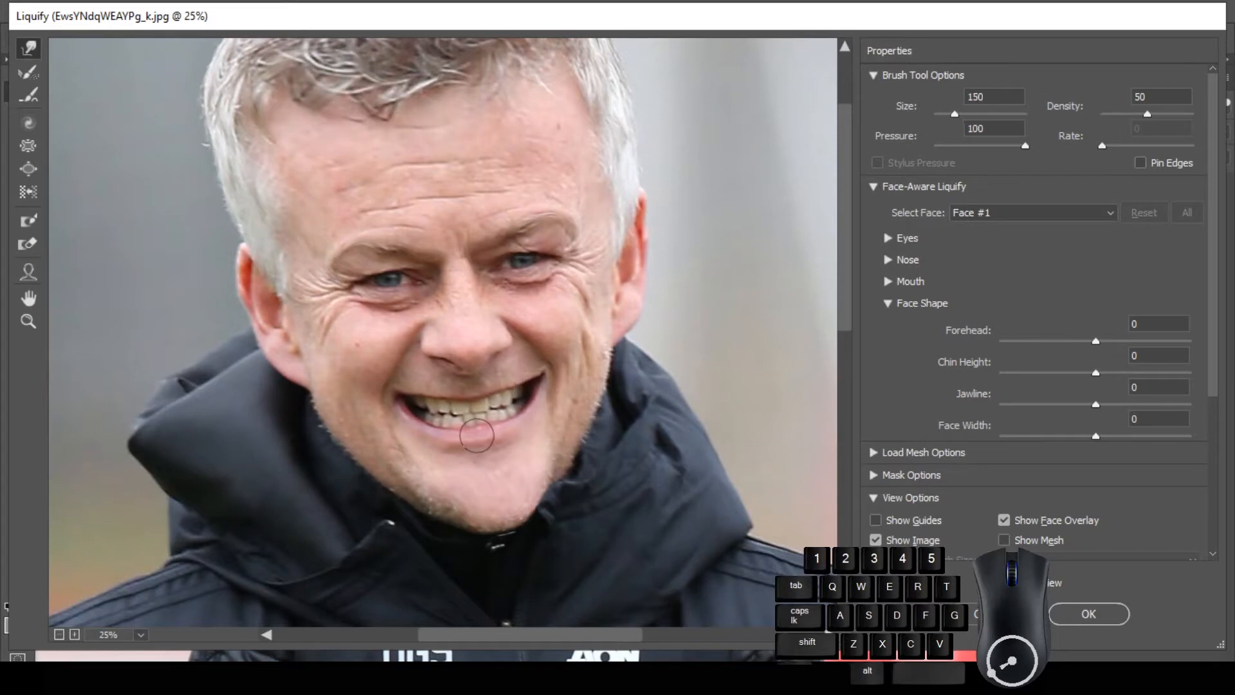
{"action": "key", "text": "bracketright"}
{"action": "key", "text": "bracketright"}
{"action": "left_click", "coordinate": [502, 513]}
{"action": "key", "text": "Return"}
{"action": "left_click", "coordinate": [582, 333], "text": "alt"}
{"action": "left_click", "coordinate": [539, 312], "text": "ctrl"}
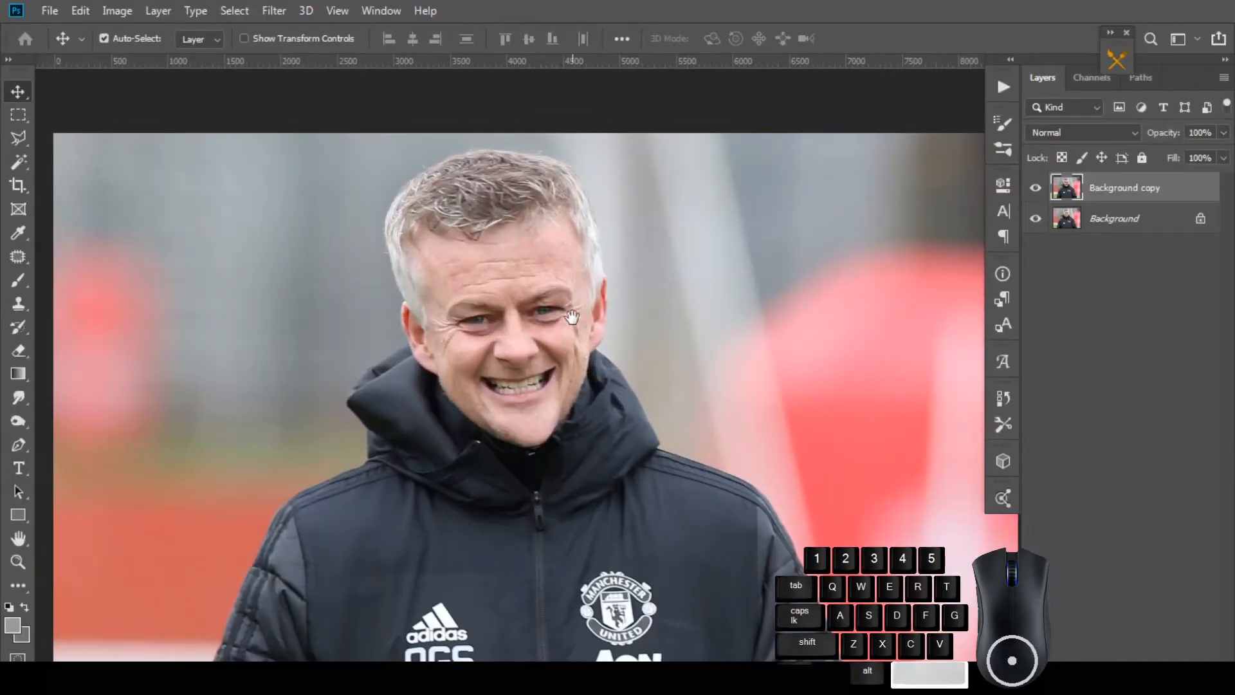
Duplicate the liquified Background copy layer.
{"action": "left_click_drag", "start_coordinate": [1136, 189], "coordinate": [1174, 672]}
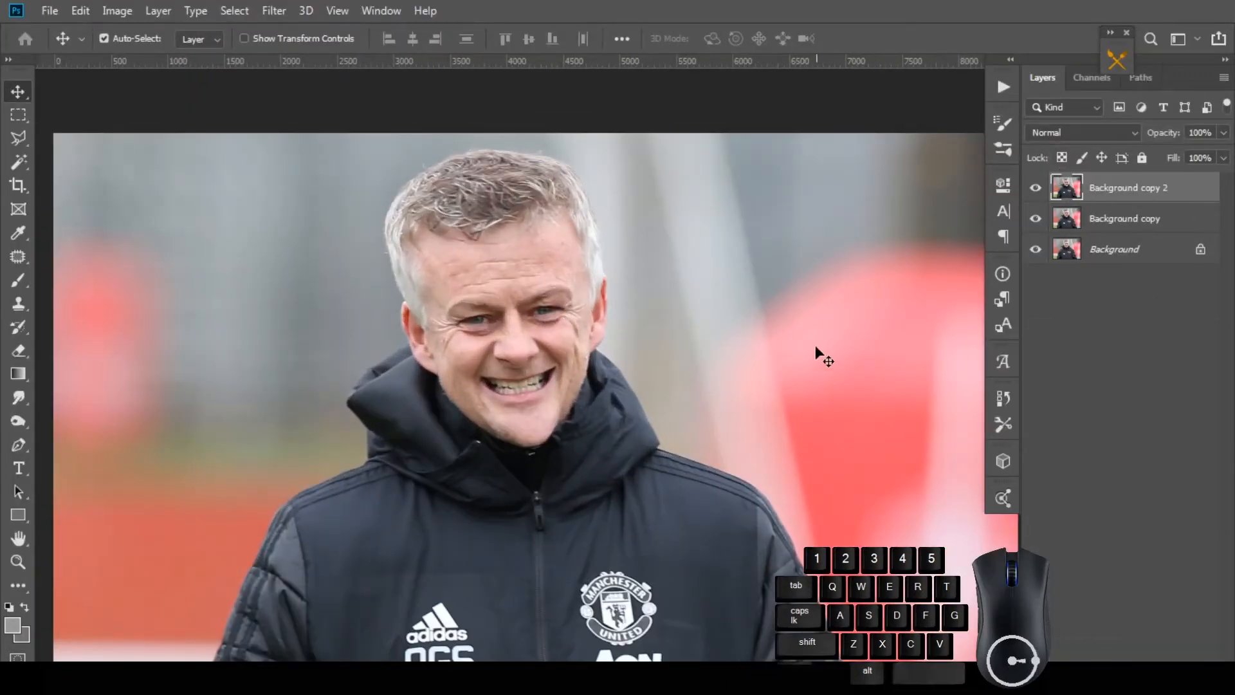
{"action": "left_click", "coordinate": [272, 15]}
{"action": "left_click", "coordinate": [322, 120]}
Add a Hue/Saturation adjustment layer with Saturation at -74 and invert its mask to black.
{"action": "left_click", "coordinate": [1081, 653]}
{"action": "left_click", "coordinate": [1150, 508]}
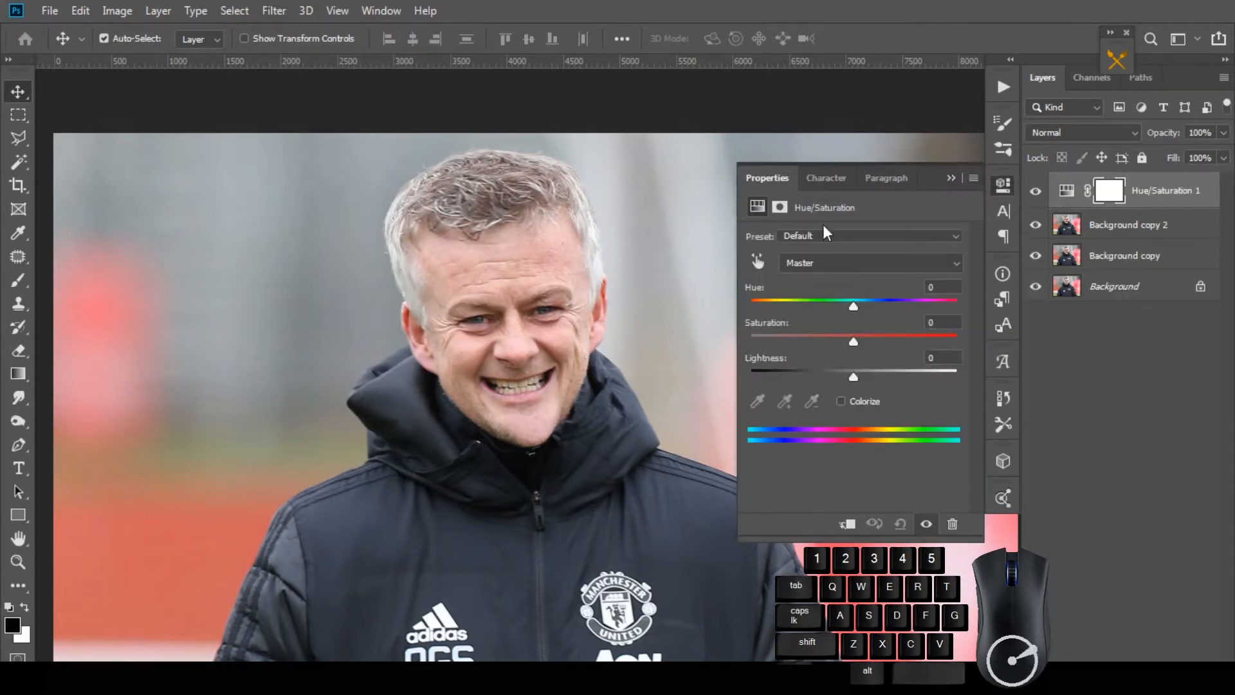
{"action": "left_click_drag", "start_coordinate": [854, 341], "coordinate": [777, 341]}
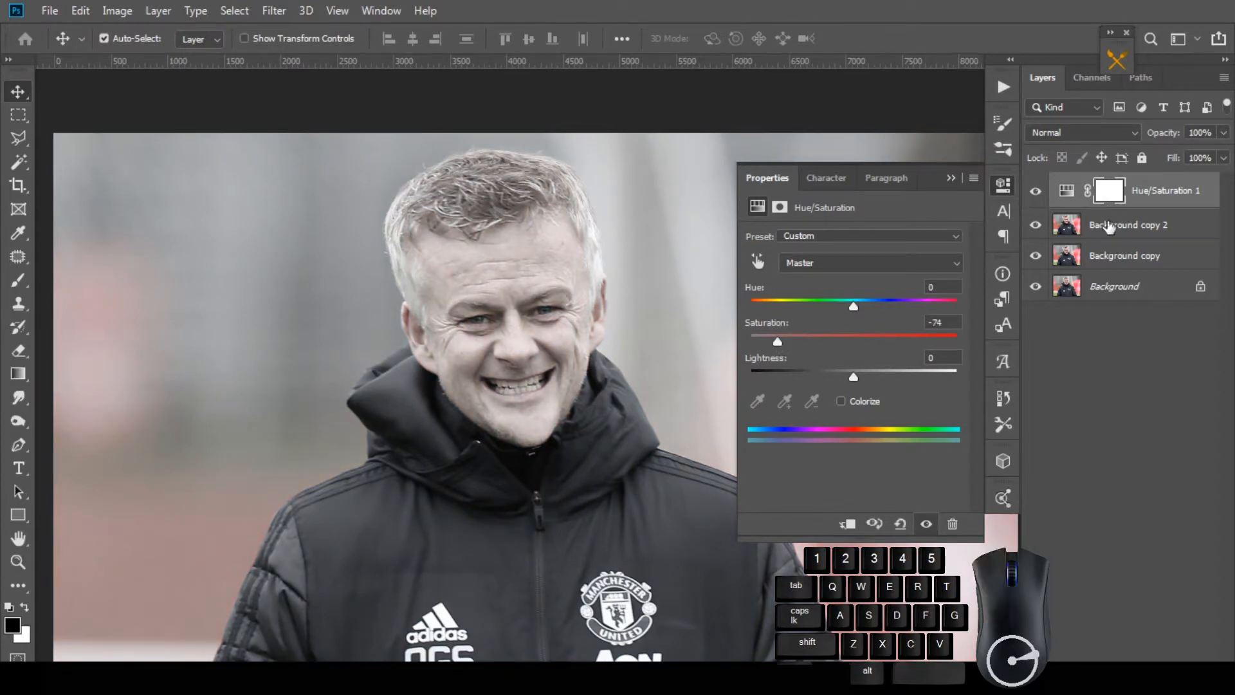
{"action": "left_click", "coordinate": [951, 178]}
{"action": "key", "text": "ctrl+i"}
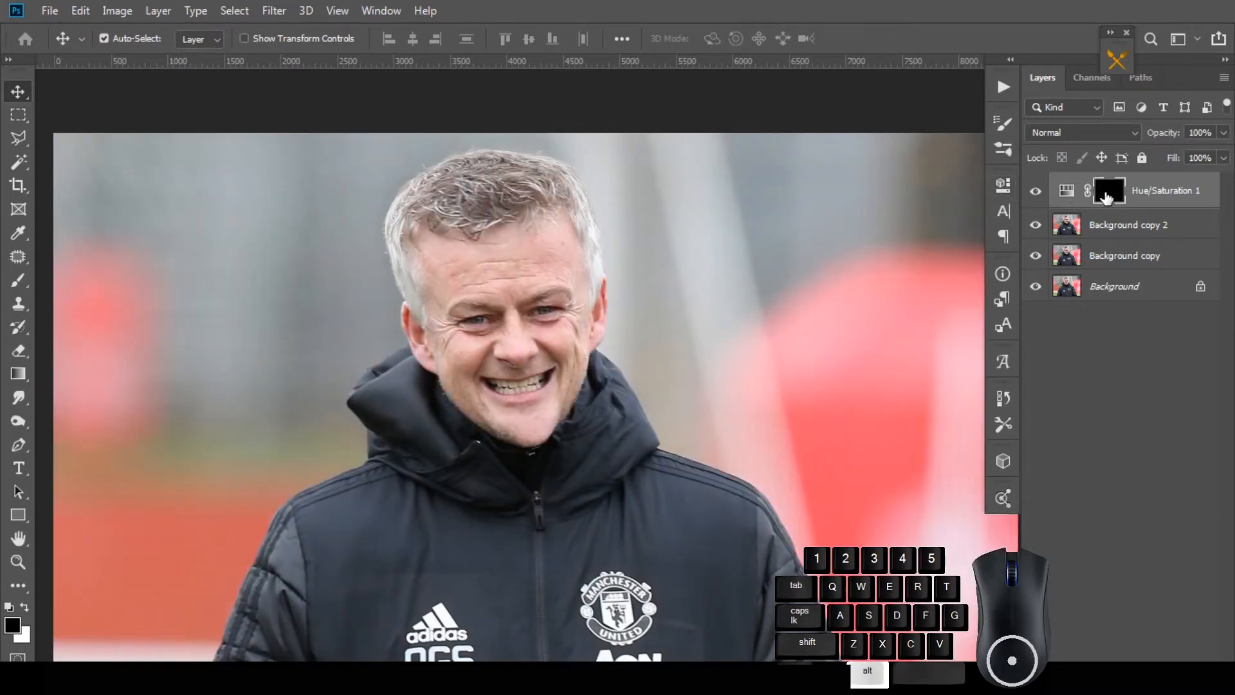
Paint white on the Hue/Saturation mask across the upper forehead below the hairline with a soft 300 px brush.
{"action": "scroll", "coordinate": [522, 322], "scroll_direction": "up", "scroll_amount": 3}
{"action": "left_click", "coordinate": [18, 280]}
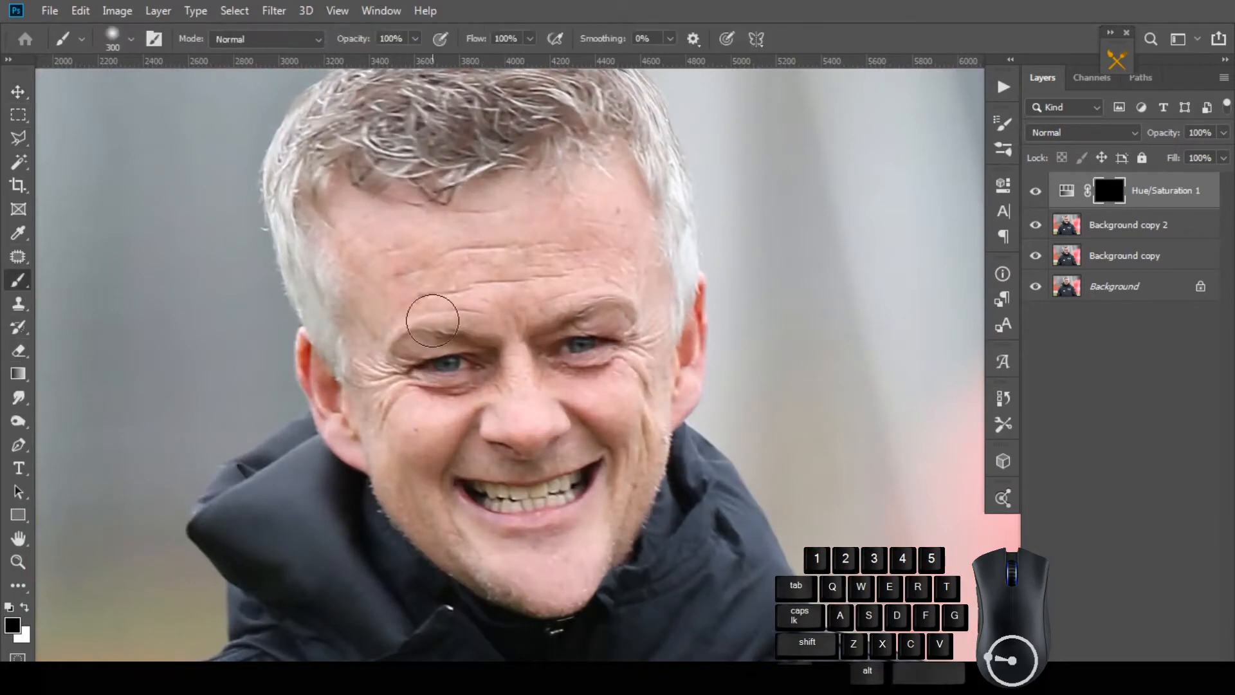
{"action": "right_click", "coordinate": [599, 274]}
{"action": "left_click_drag", "start_coordinate": [789, 285], "coordinate": [738, 286]}
{"action": "right_click", "coordinate": [541, 283]}
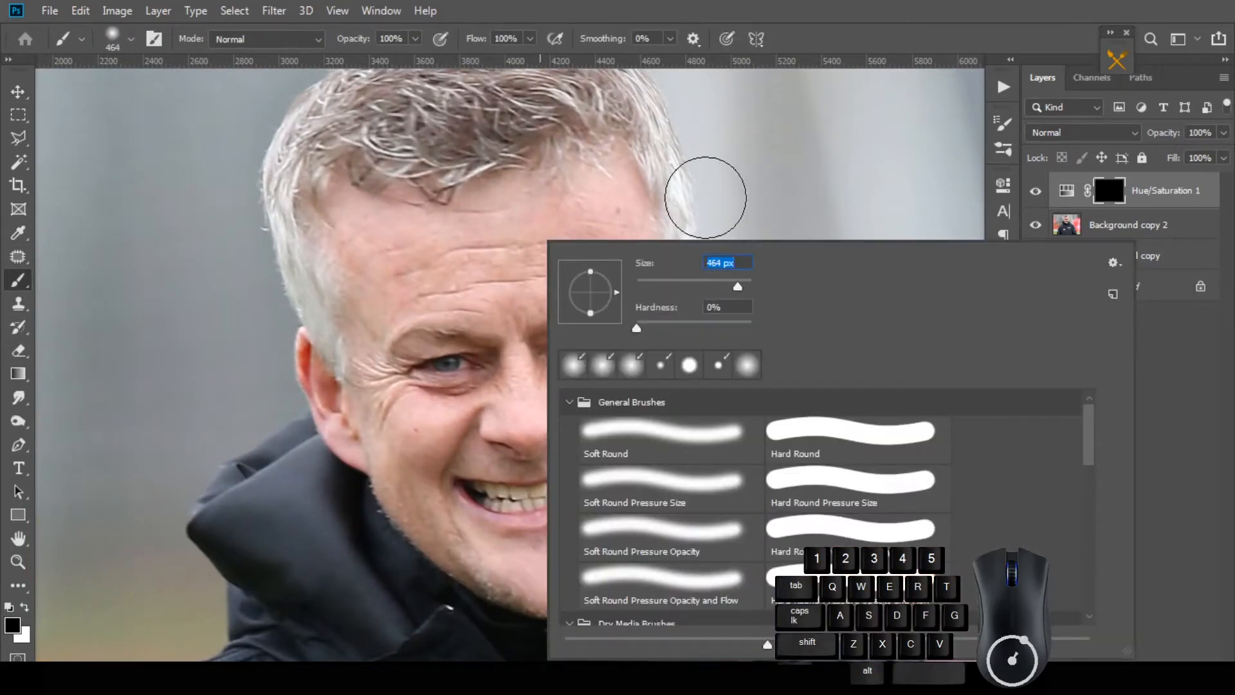
{"action": "left_click", "coordinate": [709, 199]}
{"action": "scroll", "coordinate": [538, 309], "scroll_direction": "up", "scroll_amount": 1}
{"action": "left_click_drag", "start_coordinate": [544, 312], "coordinate": [540, 346]}
{"action": "scroll", "coordinate": [373, 242], "scroll_direction": "down", "scroll_amount": 1}
{"action": "left_click_drag", "start_coordinate": [466, 244], "coordinate": [475, 284]}
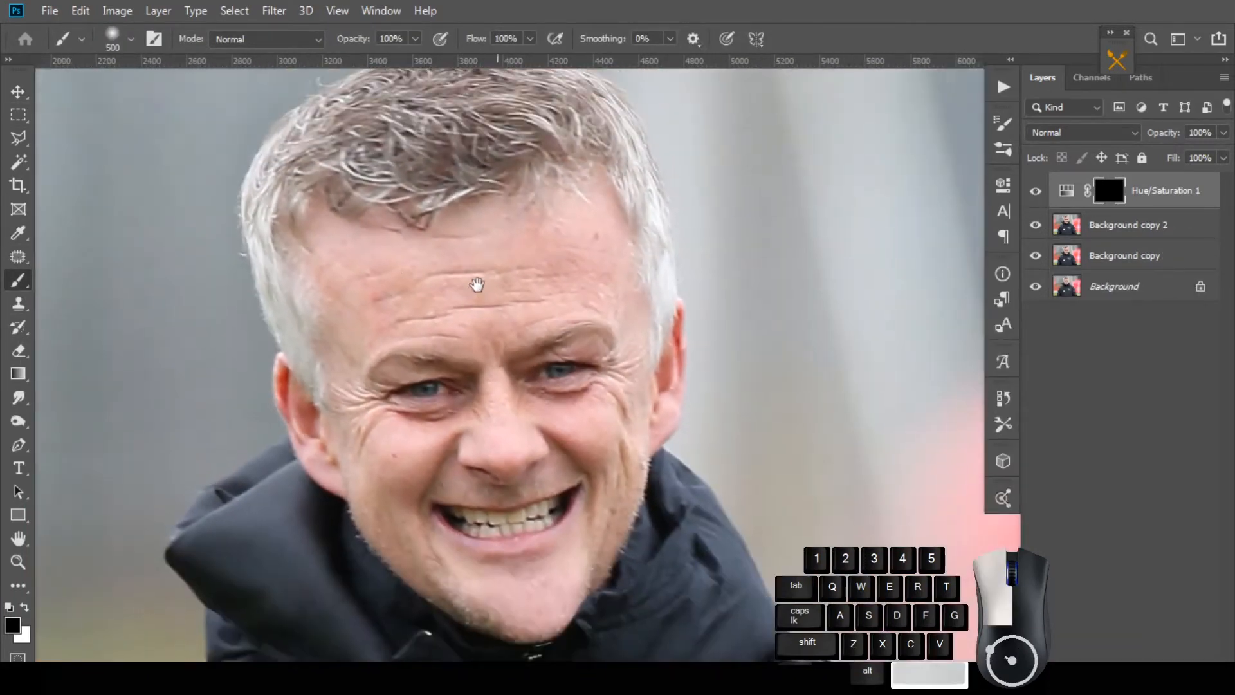
{"action": "key", "text": "bracketleft"}
{"action": "key", "text": "bracketleft"}
{"action": "mouse_move", "coordinate": [321, 226]}
{"action": "left_mouse_down"}
{"action": "mouse_move", "coordinate": [402, 253]}
{"action": "mouse_move", "coordinate": [386, 264]}
{"action": "mouse_move", "coordinate": [434, 247]}
{"action": "left_mouse_up"}
{"action": "key", "text": "x"}
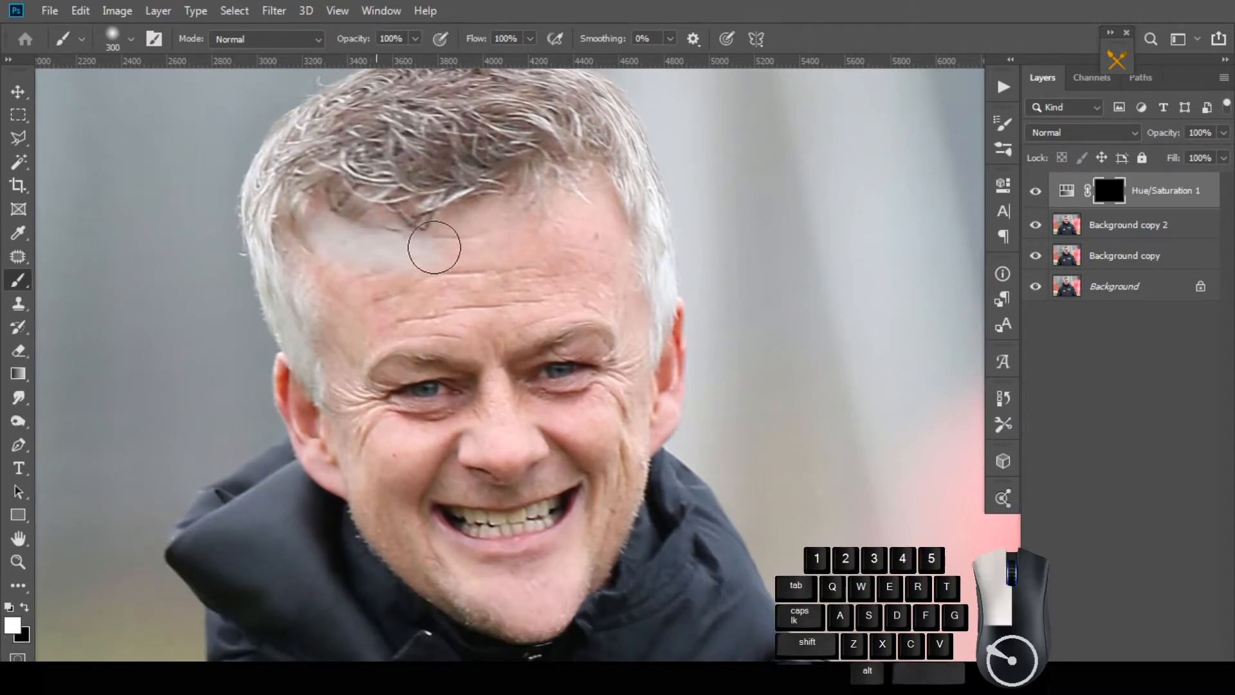
Desaturate the face's outer edge by painting white on the mask down the image-right temple and along the jawline.
{"action": "key", "text": "bracketleft"}
{"action": "mouse_move", "coordinate": [598, 242]}
{"action": "left_mouse_down"}
{"action": "mouse_move", "coordinate": [612, 271]}
{"action": "mouse_move", "coordinate": [613, 237]}
{"action": "mouse_move", "coordinate": [639, 361]}
{"action": "mouse_move", "coordinate": [619, 443]}
{"action": "mouse_move", "coordinate": [660, 398]}
{"action": "mouse_move", "coordinate": [651, 469]}
{"action": "mouse_move", "coordinate": [597, 593]}
{"action": "left_mouse_up"}
{"action": "scroll", "coordinate": [615, 450], "scroll_direction": "up", "scroll_amount": 1}
{"action": "key", "text": "bracketleft"}
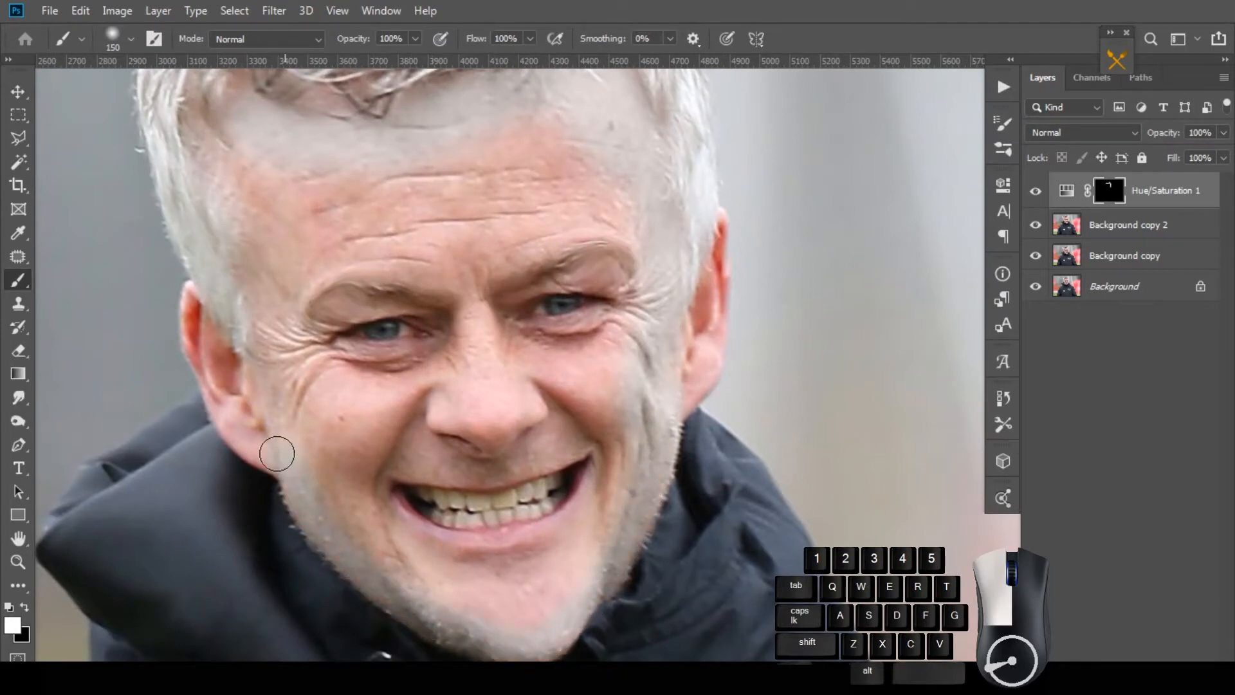
Mask in the desaturation over the ear on the image's left side with a soft brush starting at 150 px.
{"action": "left_click_drag", "start_coordinate": [277, 454], "coordinate": [261, 386]}
{"action": "left_click_drag", "start_coordinate": [242, 329], "coordinate": [256, 328]}
{"action": "key", "text": "bracketleft"}
{"action": "left_click_drag", "start_coordinate": [195, 286], "coordinate": [205, 290]}
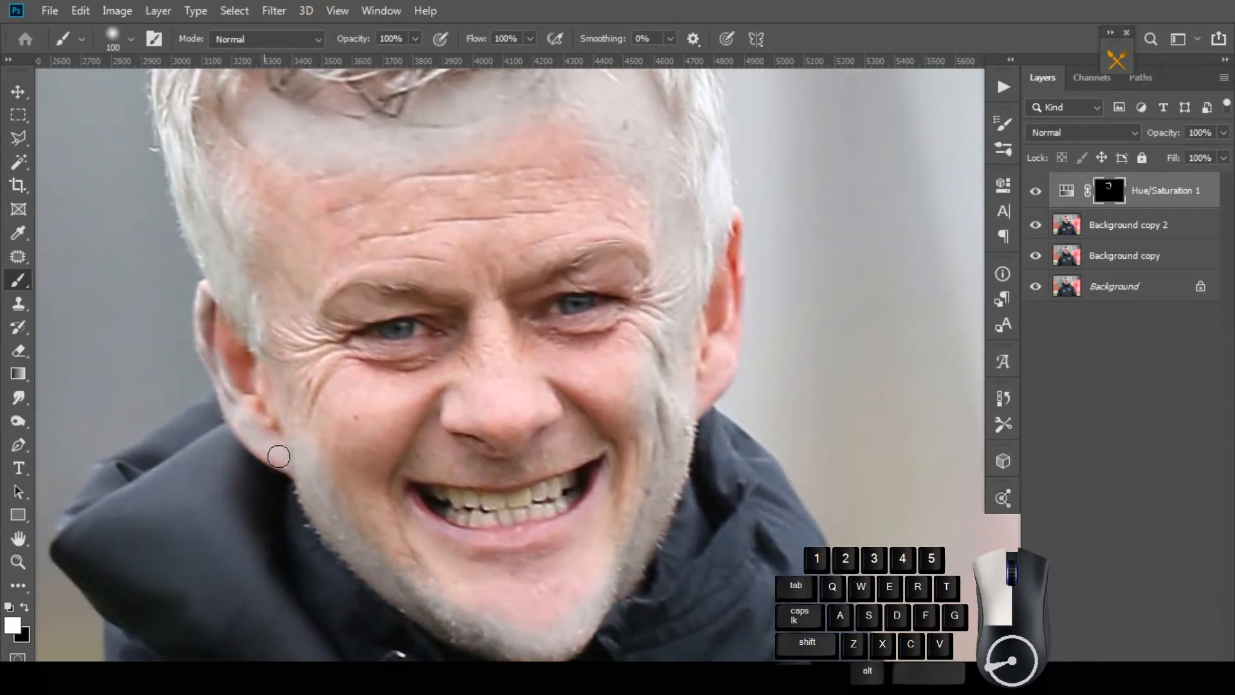
{"action": "key", "text": "bracketright"}
{"action": "key", "text": "bracketright"}
{"action": "mouse_move", "coordinate": [246, 369]}
{"action": "left_mouse_down"}
{"action": "mouse_move", "coordinate": [286, 401]}
{"action": "mouse_move", "coordinate": [286, 306]}
{"action": "left_mouse_up"}
Paint white on the mask over the image-left temple and the rest of the forehead with a brush up to 300 px.
{"action": "mouse_move", "coordinate": [258, 227]}
{"action": "left_mouse_down"}
{"action": "mouse_move", "coordinate": [319, 361]}
{"action": "mouse_move", "coordinate": [297, 305]}
{"action": "mouse_move", "coordinate": [346, 317]}
{"action": "left_mouse_up"}
{"action": "key", "text": "bracketright"}
{"action": "mouse_move", "coordinate": [301, 253]}
{"action": "left_mouse_down"}
{"action": "mouse_move", "coordinate": [479, 283]}
{"action": "mouse_move", "coordinate": [367, 210]}
{"action": "left_mouse_up"}
{"action": "key", "text": "bracketright"}
{"action": "left_click_drag", "start_coordinate": [368, 301], "coordinate": [356, 246]}
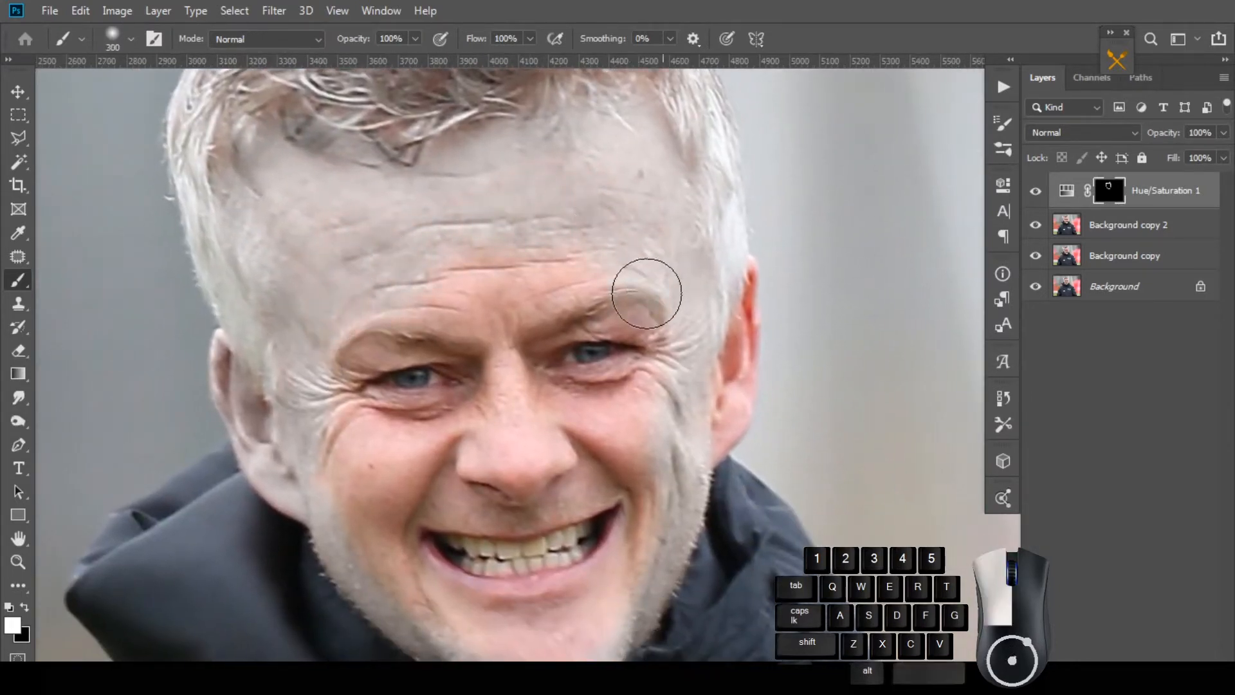
Extend the desaturation over both eyebrows and the area between them with a 175 px brush.
{"action": "key", "text": "bracketleft"}
{"action": "key", "text": "bracketleft"}
{"action": "key", "text": "bracketleft"}
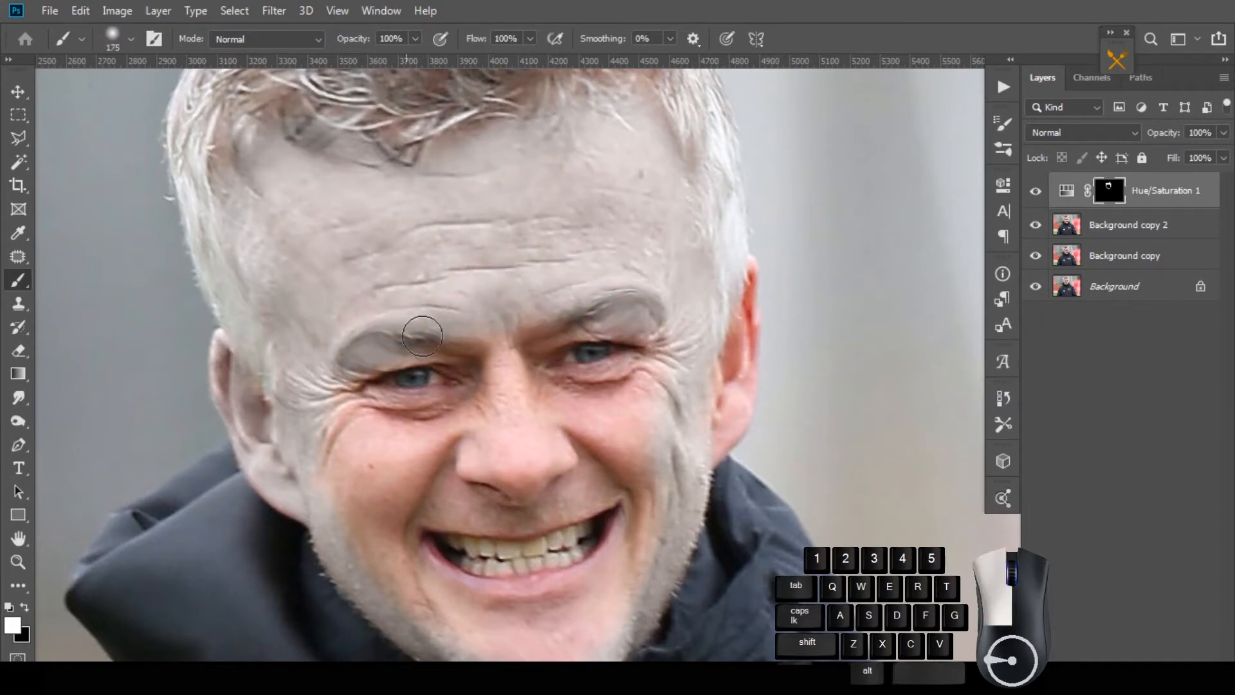
{"action": "left_click_drag", "start_coordinate": [423, 336], "coordinate": [475, 351]}
{"action": "mouse_move", "coordinate": [481, 358]}
{"action": "left_mouse_down"}
{"action": "mouse_move", "coordinate": [510, 276]}
{"action": "mouse_move", "coordinate": [467, 283]}
{"action": "left_mouse_up"}
Paint white on the mask around the eye on the image's left side with a 100 px brush, sparing the eyeball.
{"action": "scroll", "coordinate": [510, 275], "scroll_direction": "up", "scroll_amount": 1}
{"action": "key", "text": "bracketleft"}
{"action": "key", "text": "bracketleft"}
{"action": "key", "text": "bracketleft"}
{"action": "left_click_drag", "start_coordinate": [297, 318], "coordinate": [319, 335]}
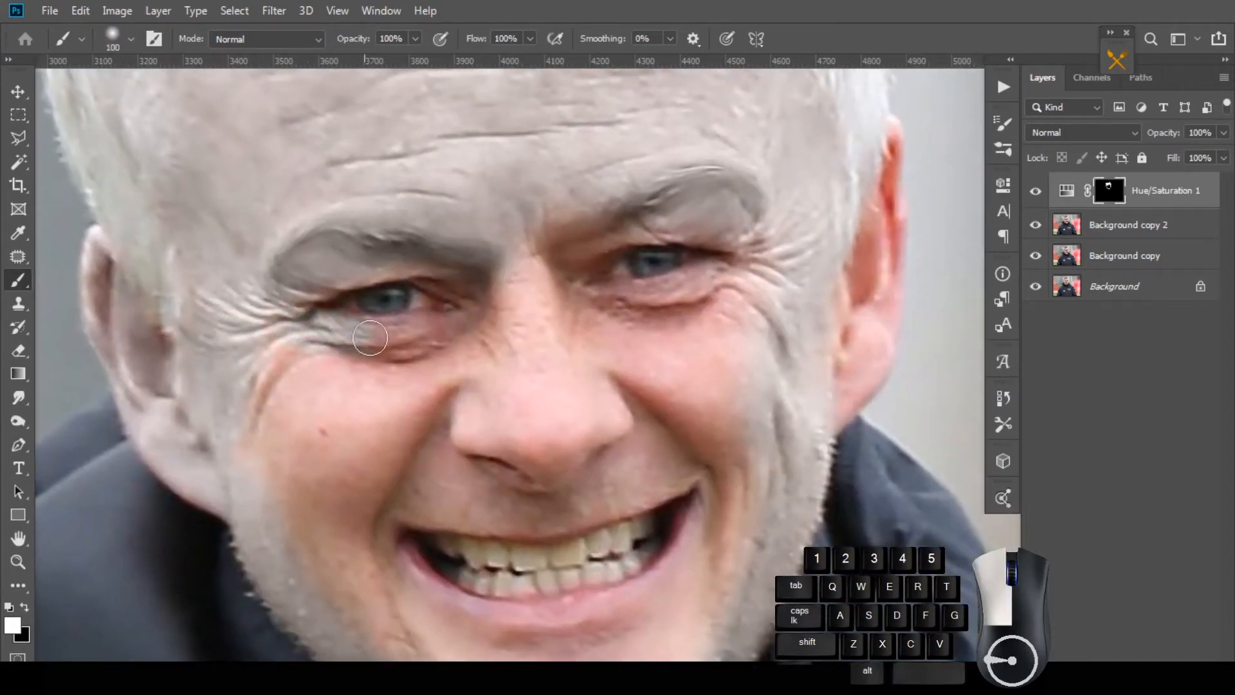
{"action": "left_click_drag", "start_coordinate": [441, 271], "coordinate": [382, 260]}
{"action": "left_click_drag", "start_coordinate": [289, 293], "coordinate": [348, 269]}
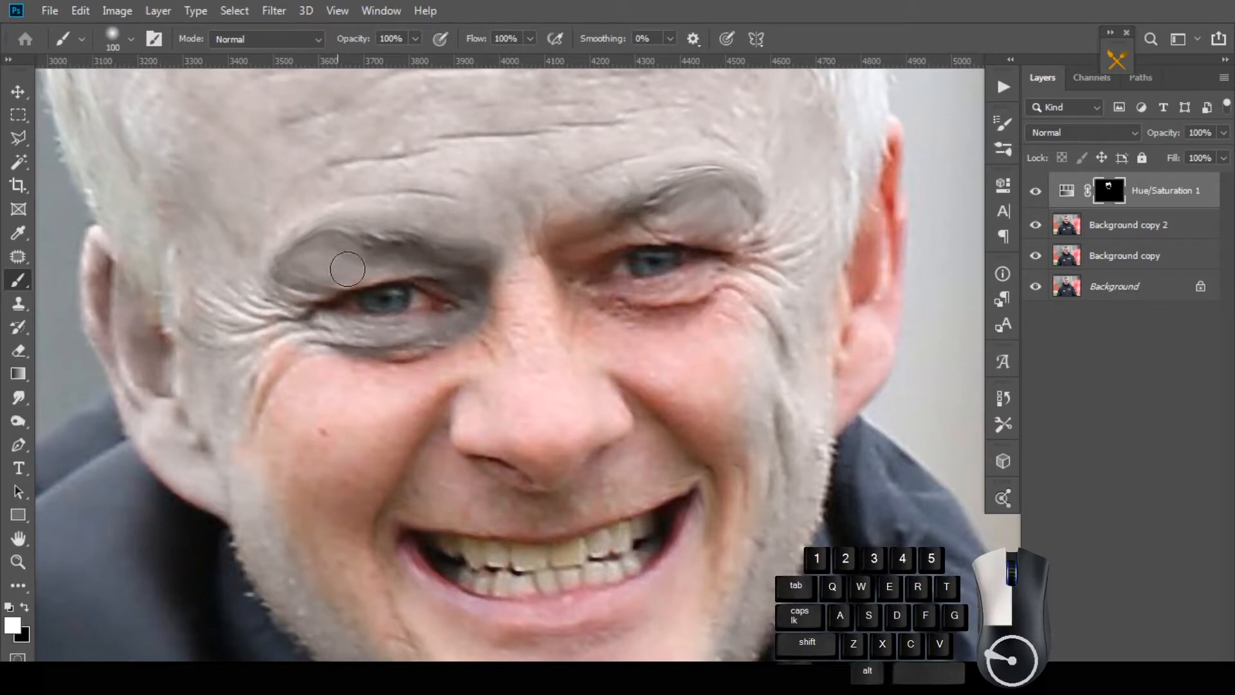
Desaturate the nose bridge, the image-right eye area and the upper cheeks with a 175 px brush on the mask.
{"action": "key", "text": "bracketright"}
{"action": "key", "text": "bracketright"}
{"action": "key", "text": "bracketright"}
{"action": "key", "text": "bracketright"}
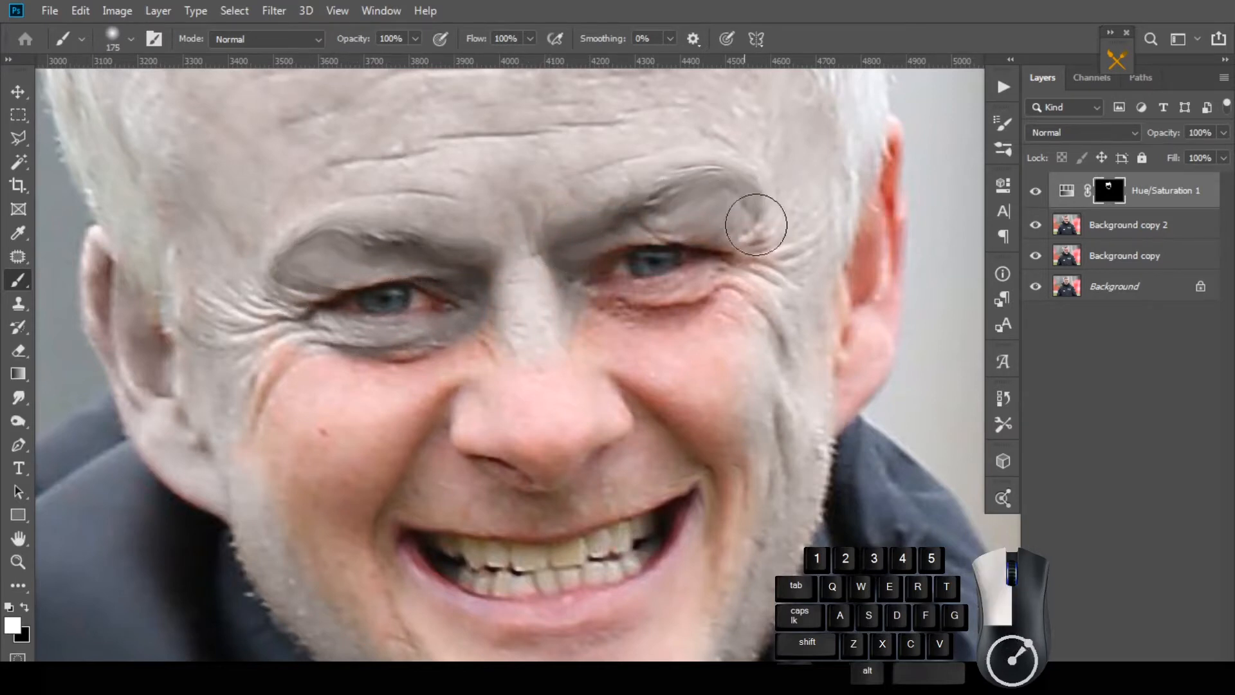
{"action": "left_click_drag", "start_coordinate": [644, 355], "coordinate": [623, 327]}
{"action": "mouse_move", "coordinate": [592, 250]}
{"action": "left_mouse_down"}
{"action": "mouse_move", "coordinate": [641, 214]}
{"action": "mouse_move", "coordinate": [726, 247]}
{"action": "left_mouse_up"}
{"action": "left_click_drag", "start_coordinate": [719, 359], "coordinate": [464, 365]}
{"action": "left_click_drag", "start_coordinate": [290, 389], "coordinate": [247, 353]}
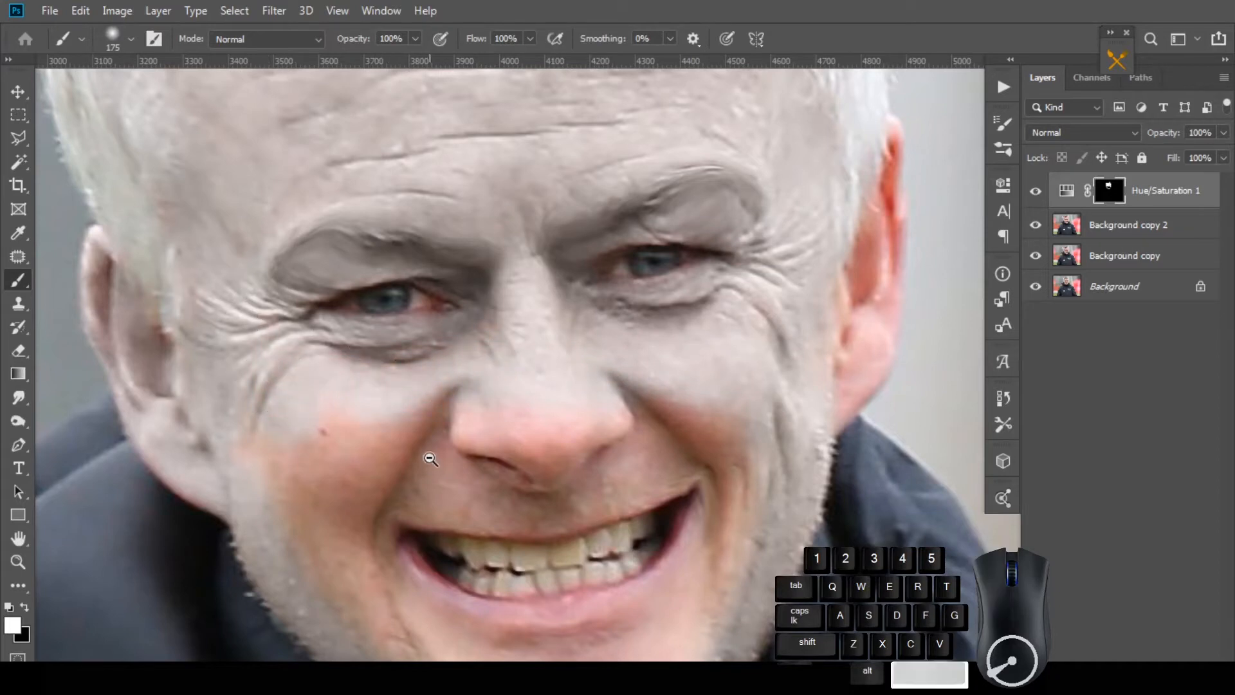
Paint white on the mask over the nose, both cheeks and the skin above the upper lip.
{"action": "scroll", "coordinate": [437, 447], "scroll_direction": "down", "scroll_amount": 1}
{"action": "mouse_move", "coordinate": [514, 421]}
{"action": "left_mouse_down"}
{"action": "mouse_move", "coordinate": [527, 366]}
{"action": "mouse_move", "coordinate": [512, 338]}
{"action": "left_mouse_up"}
{"action": "key", "text": "bracketright"}
{"action": "key", "text": "bracketright"}
{"action": "mouse_move", "coordinate": [355, 361]}
{"action": "left_mouse_down"}
{"action": "mouse_move", "coordinate": [341, 371]}
{"action": "mouse_move", "coordinate": [421, 338]}
{"action": "left_mouse_up"}
{"action": "left_click", "coordinate": [479, 335], "text": "ctrl"}
{"action": "left_click_drag", "start_coordinate": [502, 308], "coordinate": [415, 389]}
{"action": "key", "text": "bracketleft"}
{"action": "key", "text": "bracketleft"}
{"action": "key", "text": "bracketleft"}
{"action": "left_click_drag", "start_coordinate": [374, 394], "coordinate": [378, 401]}
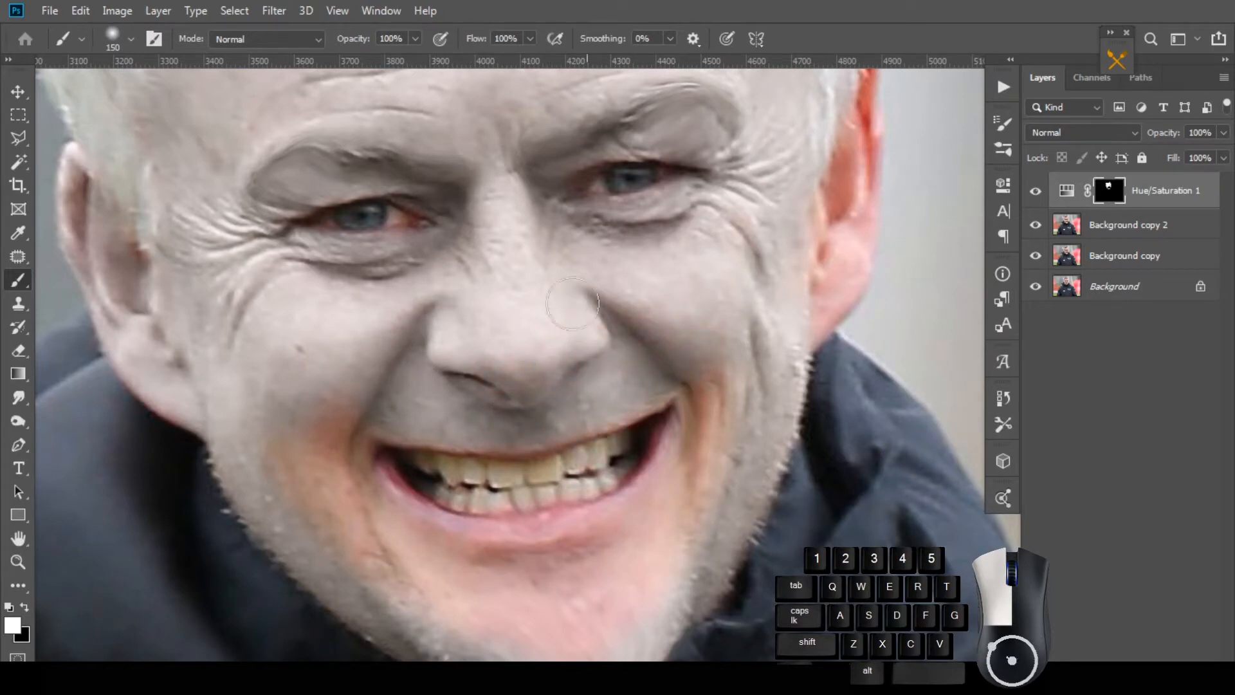
Desaturate the chin, the skin below the lower lip and the remaining lower cheek patches with a 175 px brush.
{"action": "key", "text": "bracketleft"}
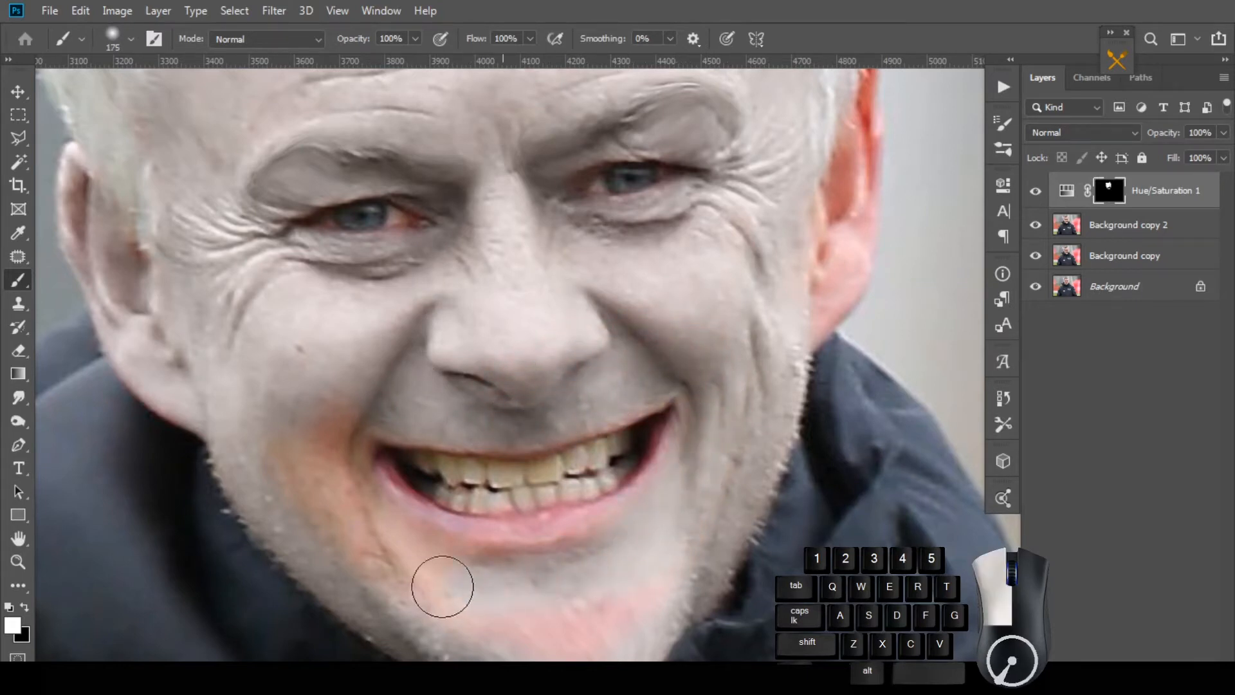
{"action": "left_click_drag", "start_coordinate": [443, 586], "coordinate": [383, 574]}
{"action": "left_click_drag", "start_coordinate": [330, 404], "coordinate": [339, 406]}
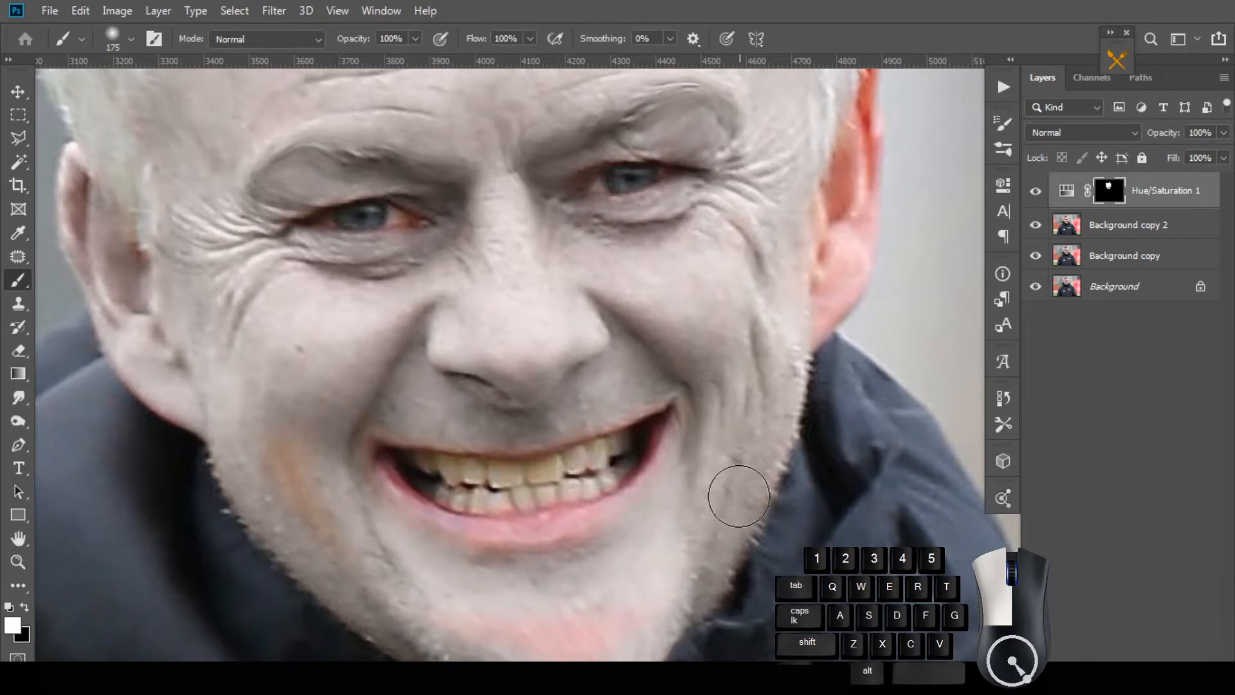
{"action": "key", "text": "space"}
{"action": "mouse_move", "coordinate": [740, 496]}
{"action": "left_mouse_down"}
{"action": "mouse_move", "coordinate": [472, 601]}
{"action": "mouse_move", "coordinate": [549, 584]}
{"action": "mouse_move", "coordinate": [482, 591]}
{"action": "left_mouse_up"}
{"action": "mouse_move", "coordinate": [577, 623]}
{"action": "left_mouse_down"}
{"action": "mouse_move", "coordinate": [551, 634]}
{"action": "mouse_move", "coordinate": [606, 633]}
{"action": "left_mouse_up"}
{"action": "key", "text": "space"}
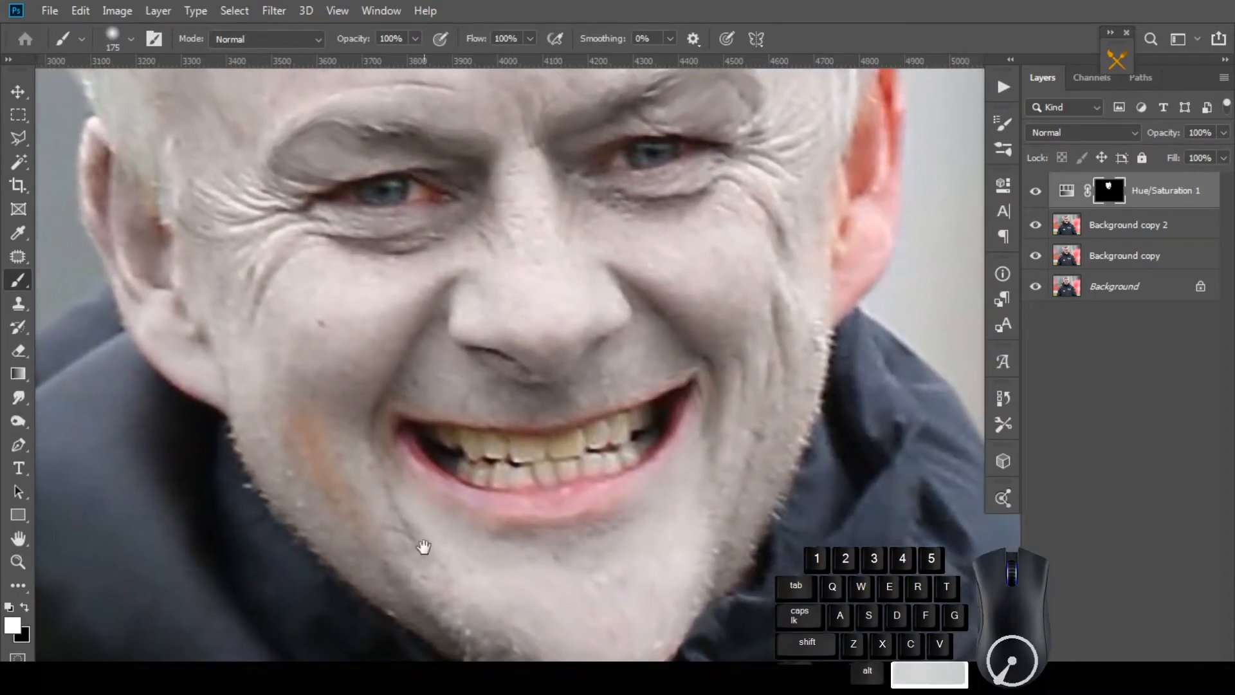
{"action": "left_click_drag", "start_coordinate": [358, 515], "coordinate": [306, 418]}
{"action": "key", "text": "space"}
Mask in the desaturation over the ear on the image's right side with a small soft brush of about 80 px.
{"action": "scroll", "coordinate": [366, 356], "scroll_direction": "down", "scroll_amount": 3}
{"action": "left_click_drag", "start_coordinate": [687, 166], "coordinate": [643, 273]}
{"action": "scroll", "coordinate": [646, 280], "scroll_direction": "up", "scroll_amount": 3}
{"action": "key", "text": "bracketleft"}
{"action": "key", "text": "bracketleft"}
{"action": "key", "text": "bracketleft"}
{"action": "key", "text": "bracketleft"}
{"action": "key", "text": "bracketleft"}
{"action": "left_click_drag", "start_coordinate": [690, 216], "coordinate": [652, 403]}
{"action": "key", "text": "bracketright"}
{"action": "key", "text": "bracketright"}
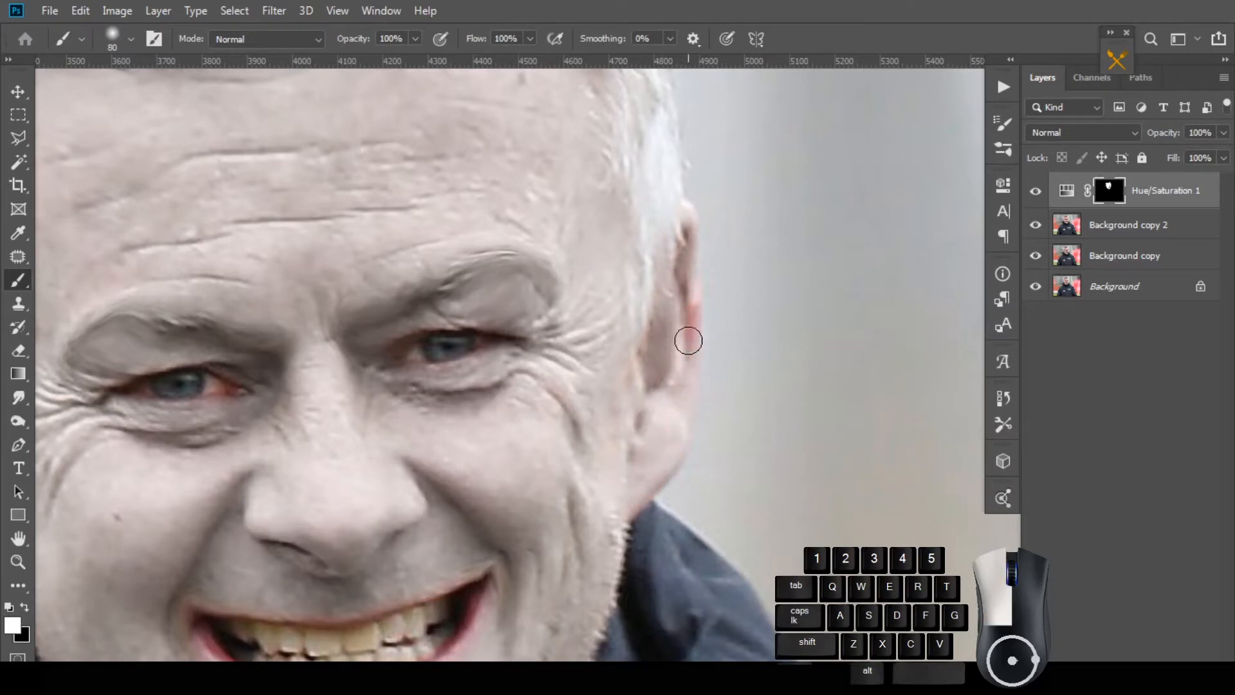
Compare the face with and without the Hue/Saturation layer by toggling its visibility.
{"action": "scroll", "coordinate": [688, 341], "scroll_direction": "down", "scroll_amount": 5}
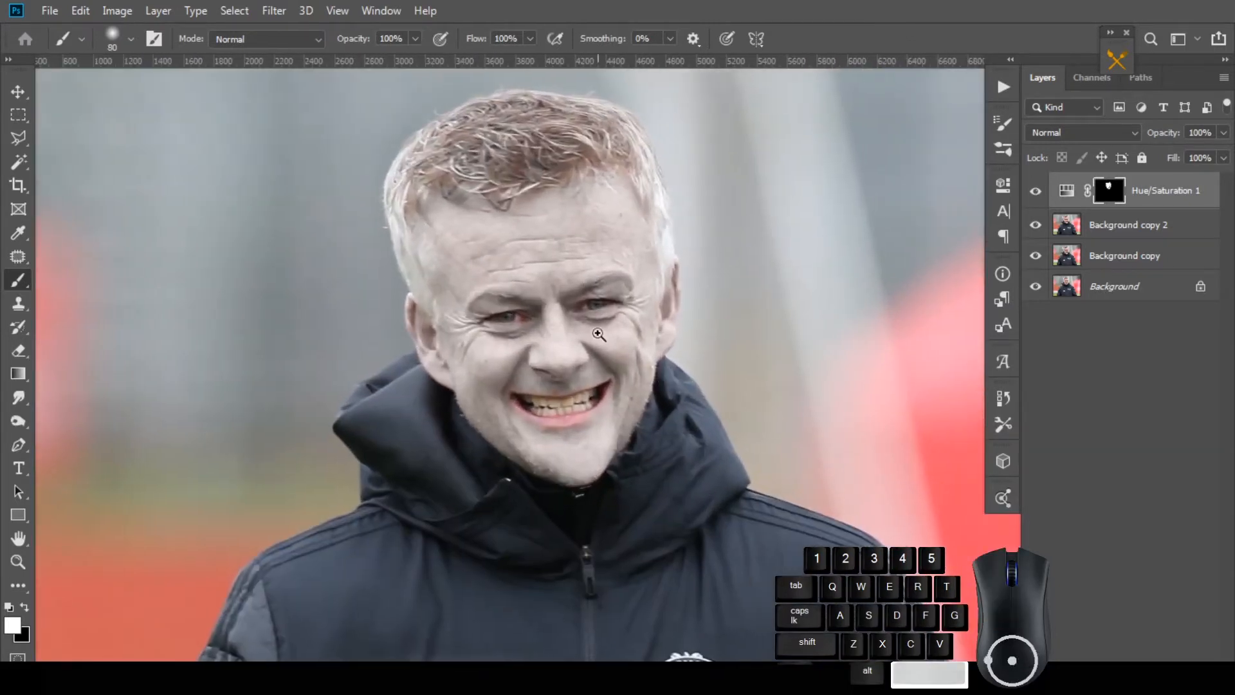
{"action": "scroll", "coordinate": [598, 334], "scroll_direction": "down", "scroll_amount": 3}
{"action": "left_click", "coordinate": [1036, 204]}
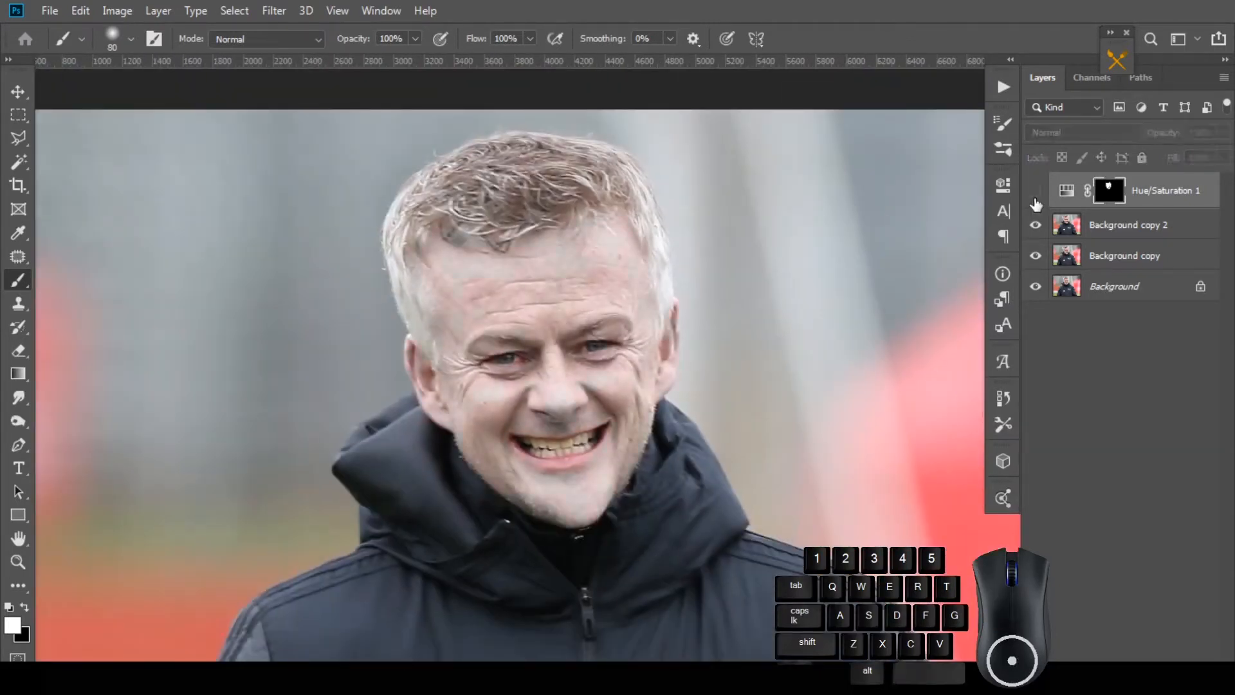
{"action": "left_click", "coordinate": [1036, 203]}
Create a new empty layer and set the foreground color to dark red, RGB 150, 6, 19.
{"action": "key", "text": "ctrl+shift+alt+n"}
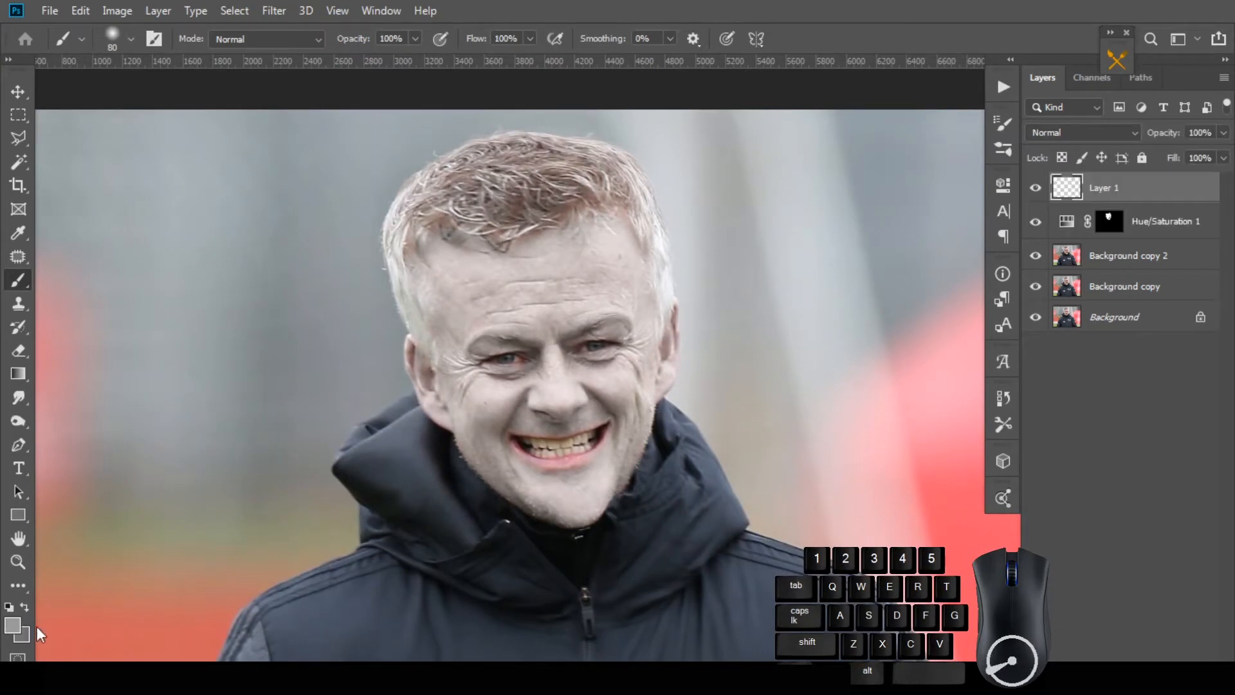
{"action": "left_click", "coordinate": [12, 624]}
{"action": "left_click", "coordinate": [963, 441]}
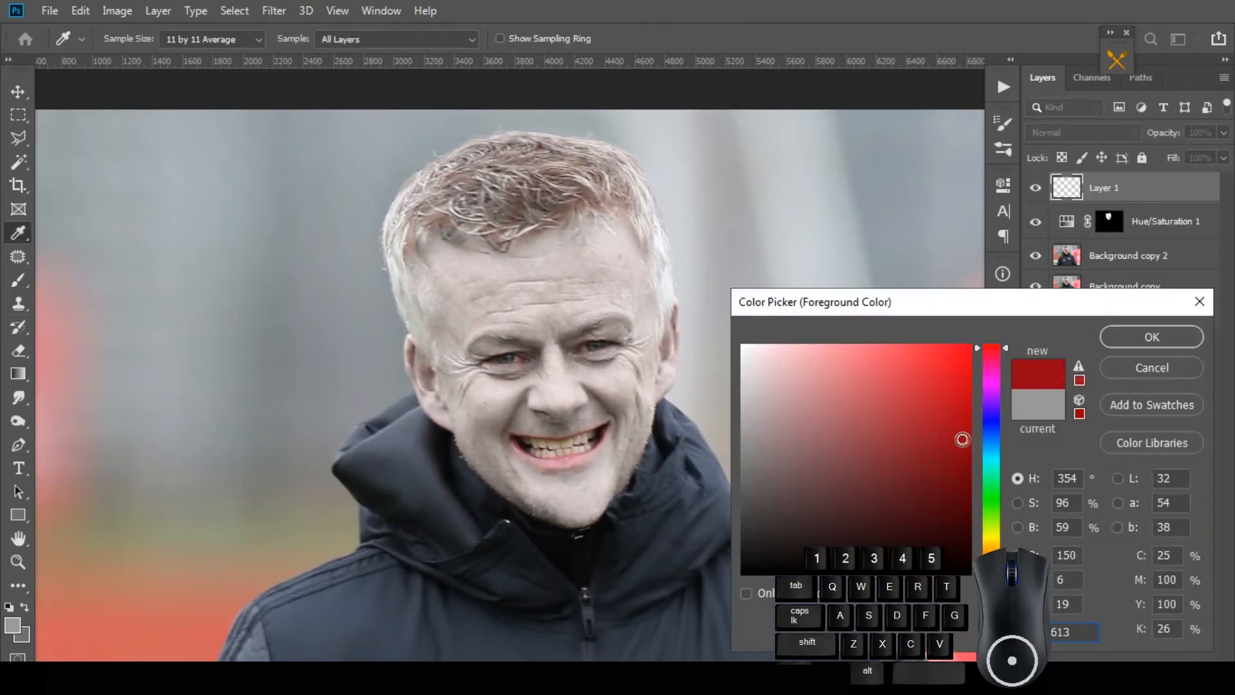
{"action": "left_click", "coordinate": [1152, 337]}
Raise the brush hardness and test it with red dabs on the lower lip, undoing each dab.
{"action": "left_click_drag", "start_coordinate": [602, 443], "coordinate": [695, 445]}
{"action": "right_click", "coordinate": [552, 499]}
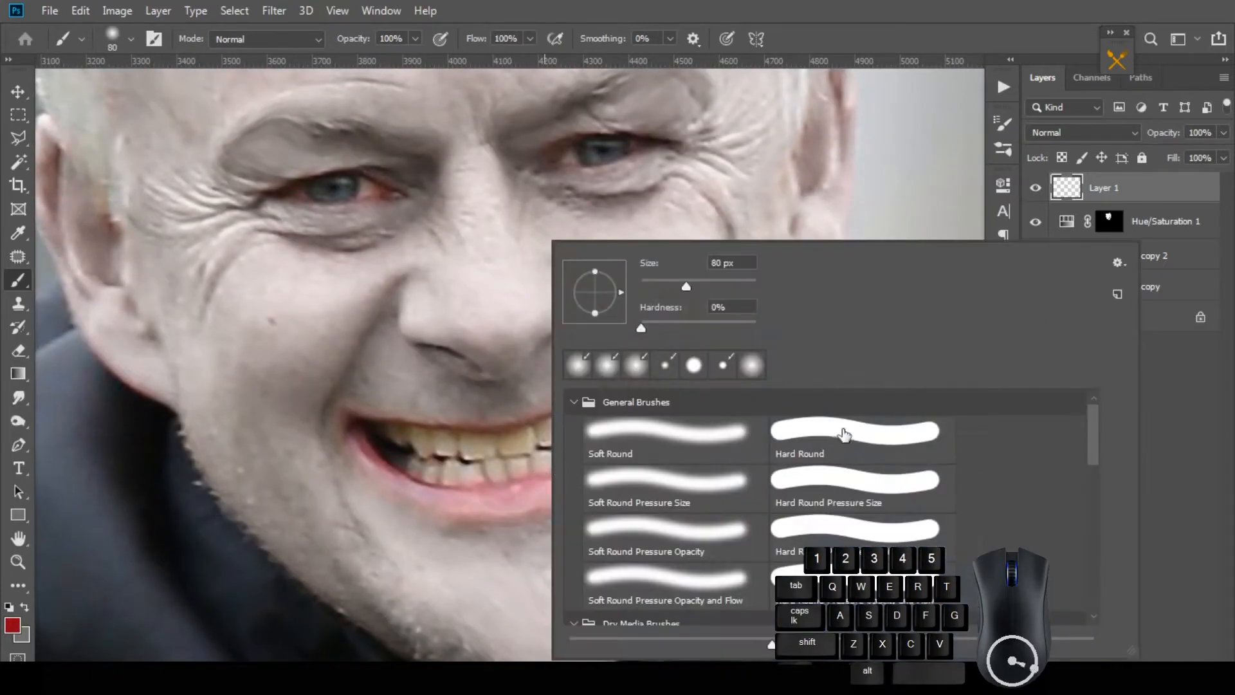
{"action": "left_click_drag", "start_coordinate": [642, 328], "coordinate": [647, 326]}
{"action": "left_click_drag", "start_coordinate": [732, 316], "coordinate": [733, 316]}
{"action": "key", "text": "Return"}
{"action": "left_click", "coordinate": [494, 503]}
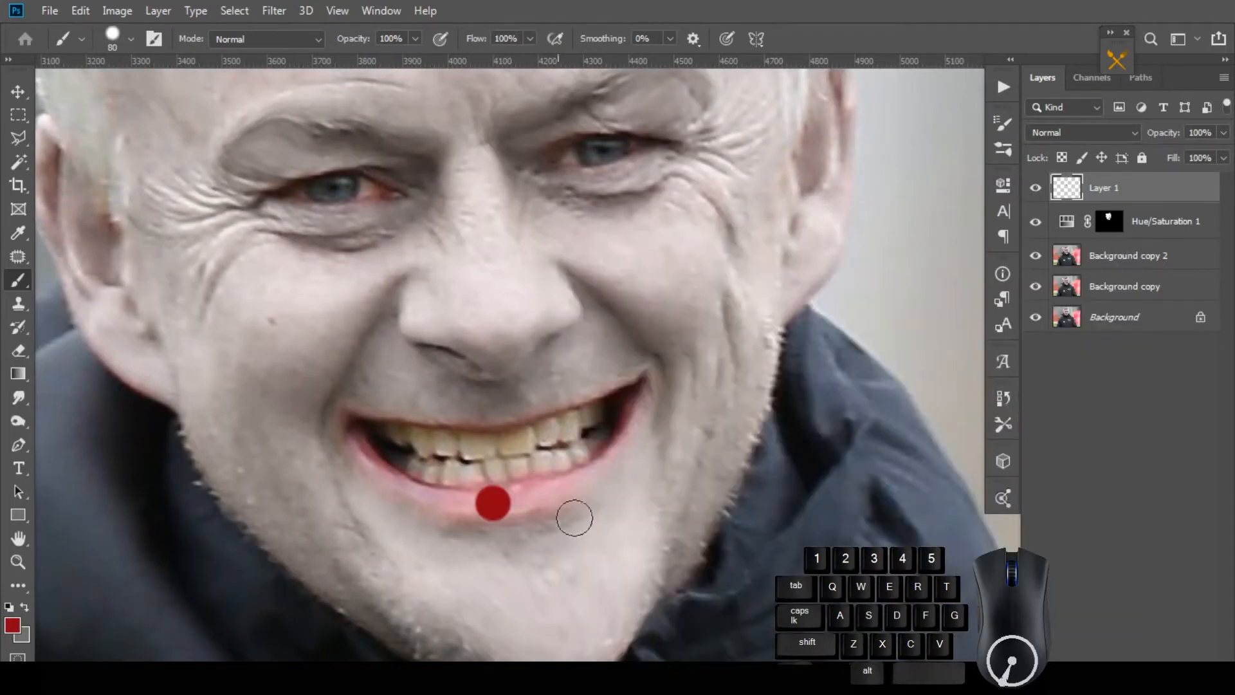
{"action": "key", "text": "ctrl+z"}
{"action": "right_click", "coordinate": [648, 412]}
{"action": "key", "text": "Return"}
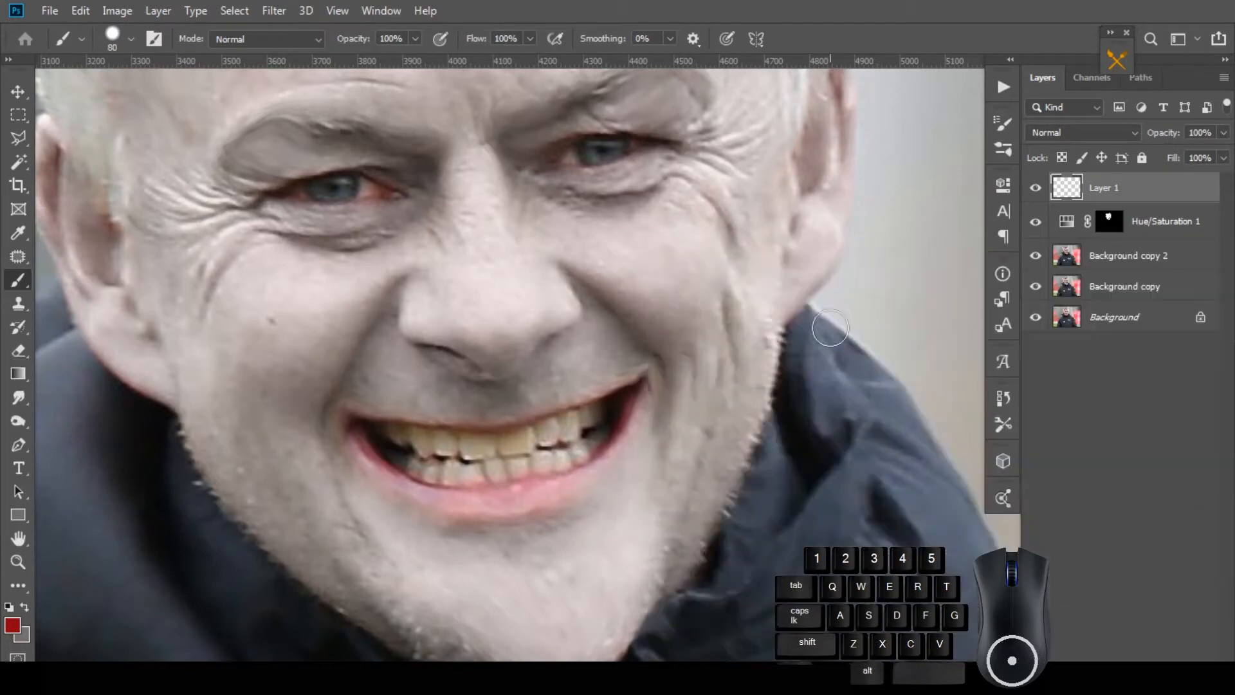
{"action": "left_click", "coordinate": [500, 500]}
{"action": "key", "text": "ctrl+z"}
Paint a dark red outline around the upper and lower lips with a hard 35 px brush on the new layer.
{"action": "scroll", "coordinate": [539, 379], "scroll_direction": "up", "scroll_amount": 3}
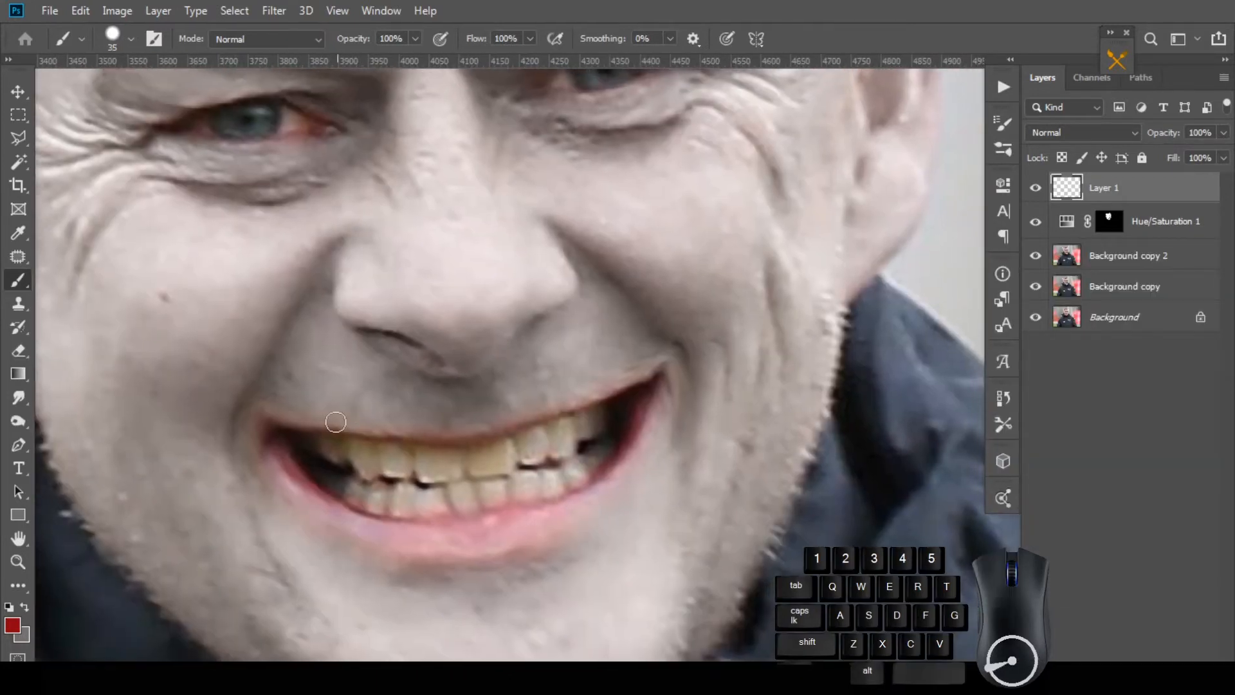
{"action": "left_click", "coordinate": [266, 413]}
{"action": "left_click_drag", "start_coordinate": [341, 435], "coordinate": [496, 431]}
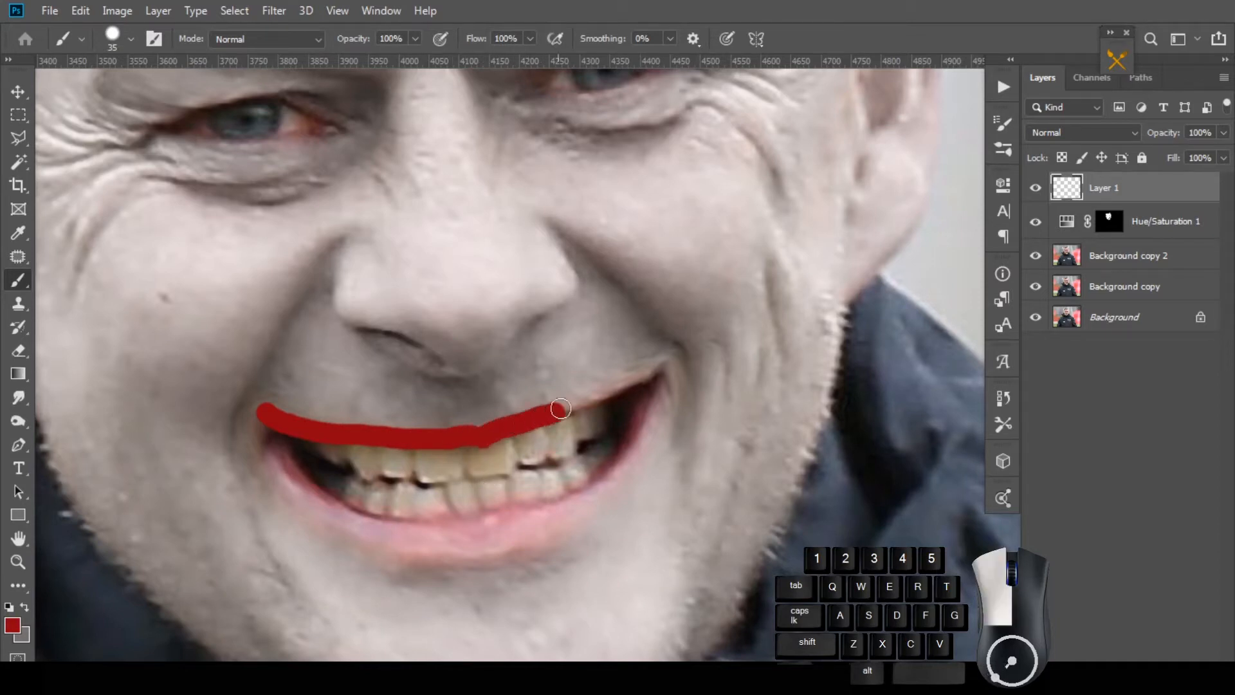
{"action": "left_click_drag", "start_coordinate": [560, 409], "coordinate": [655, 366]}
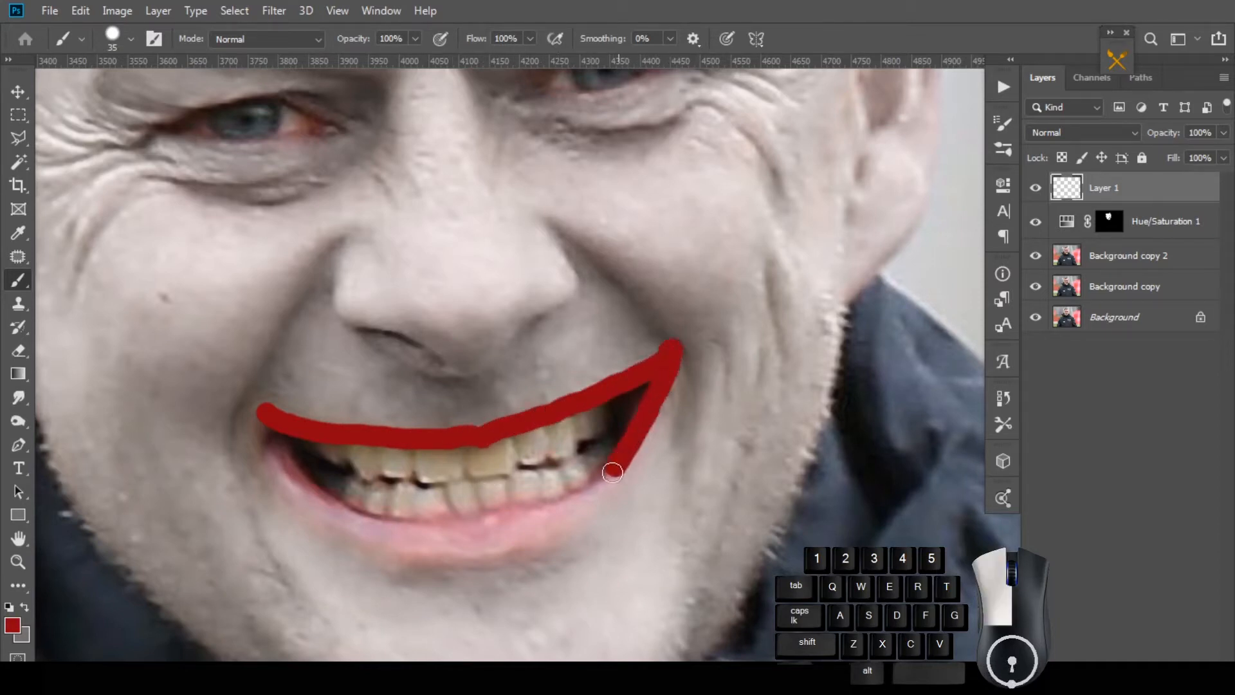
{"action": "mouse_move", "coordinate": [557, 521]}
{"action": "left_mouse_down"}
{"action": "mouse_move", "coordinate": [451, 545]}
{"action": "mouse_move", "coordinate": [327, 518]}
{"action": "left_mouse_up"}
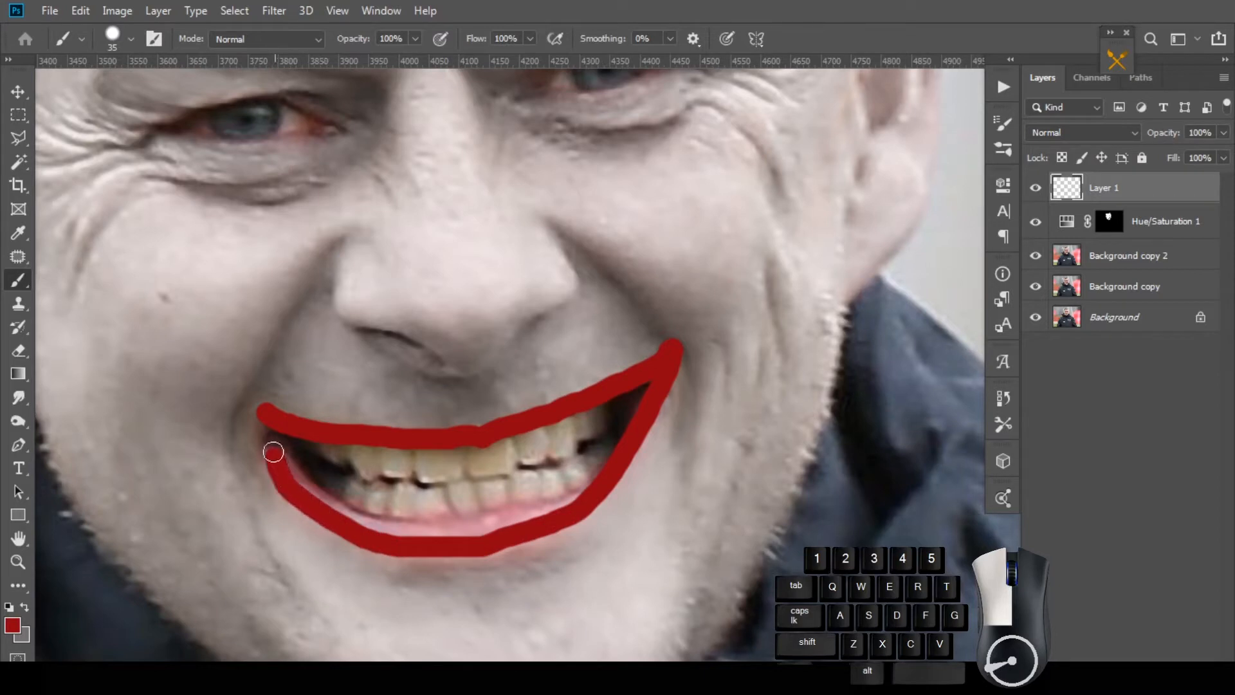
{"action": "left_click_drag", "start_coordinate": [259, 406], "coordinate": [260, 410]}
{"action": "left_click", "coordinate": [517, 461], "text": "ctrl"}
{"action": "left_click_drag", "start_coordinate": [505, 478], "coordinate": [519, 551]}
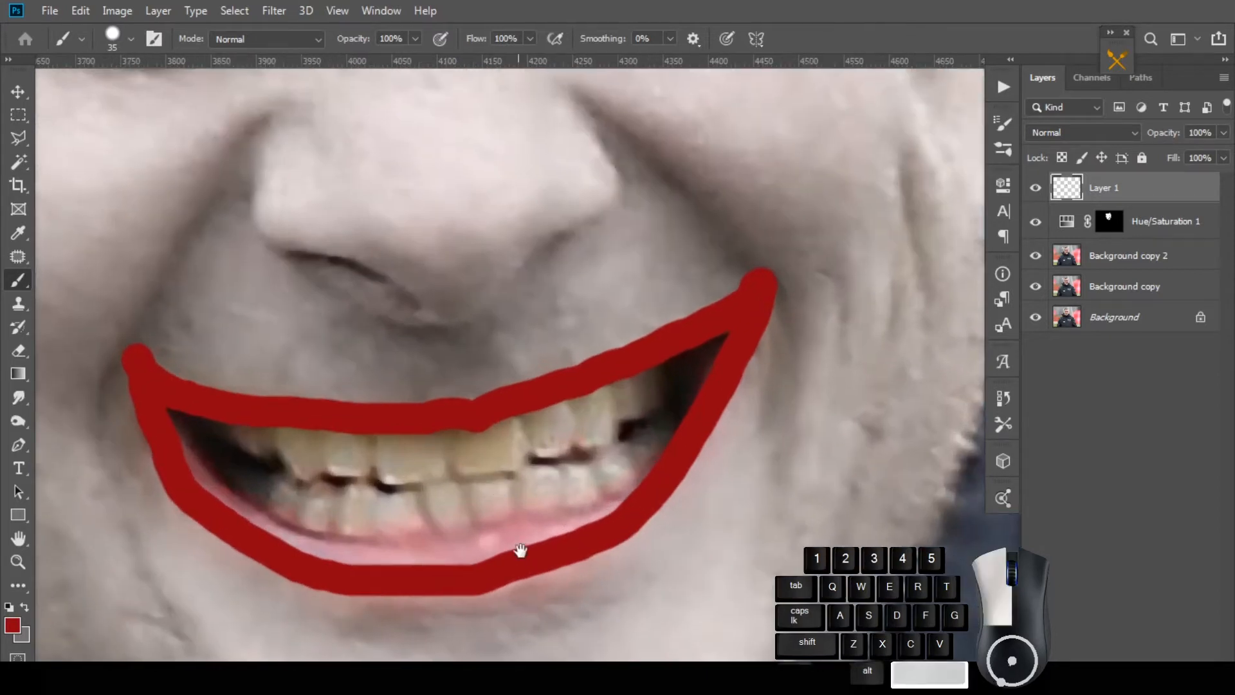
Thicken the outer edge of the lower lip with dark red strokes along its center and sides.
{"action": "left_click_drag", "start_coordinate": [351, 587], "coordinate": [508, 589]}
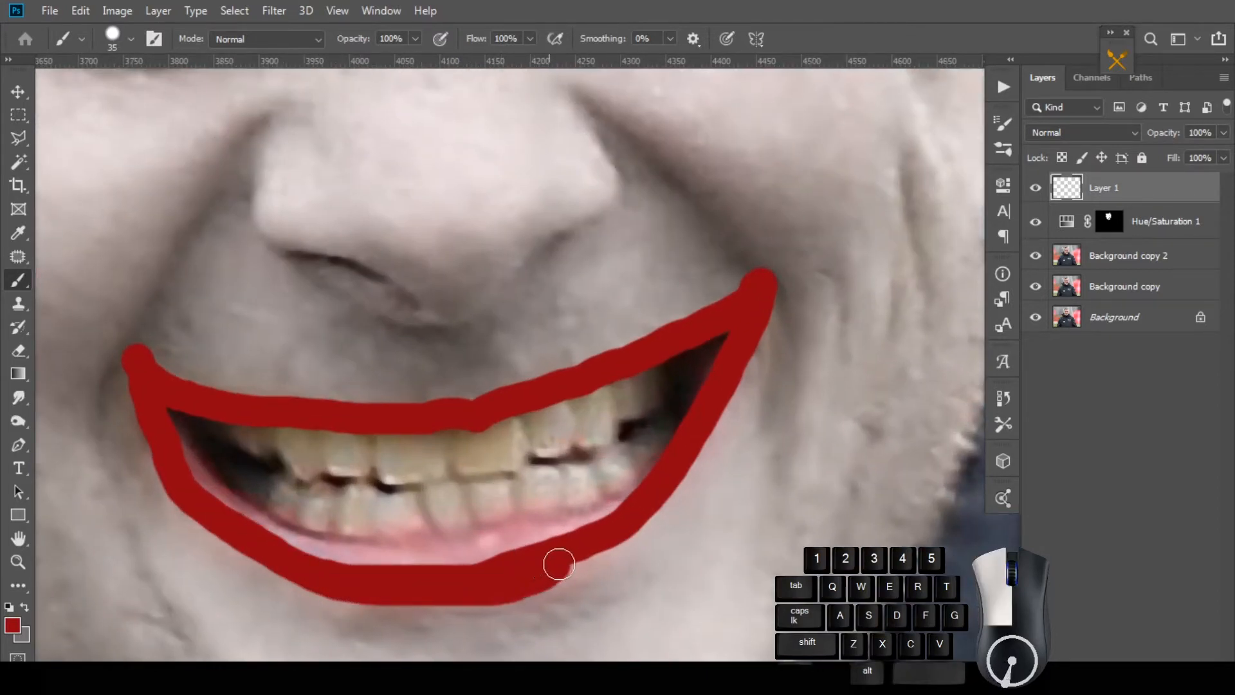
{"action": "left_click_drag", "start_coordinate": [575, 558], "coordinate": [572, 561]}
{"action": "left_click_drag", "start_coordinate": [513, 588], "coordinate": [345, 587]}
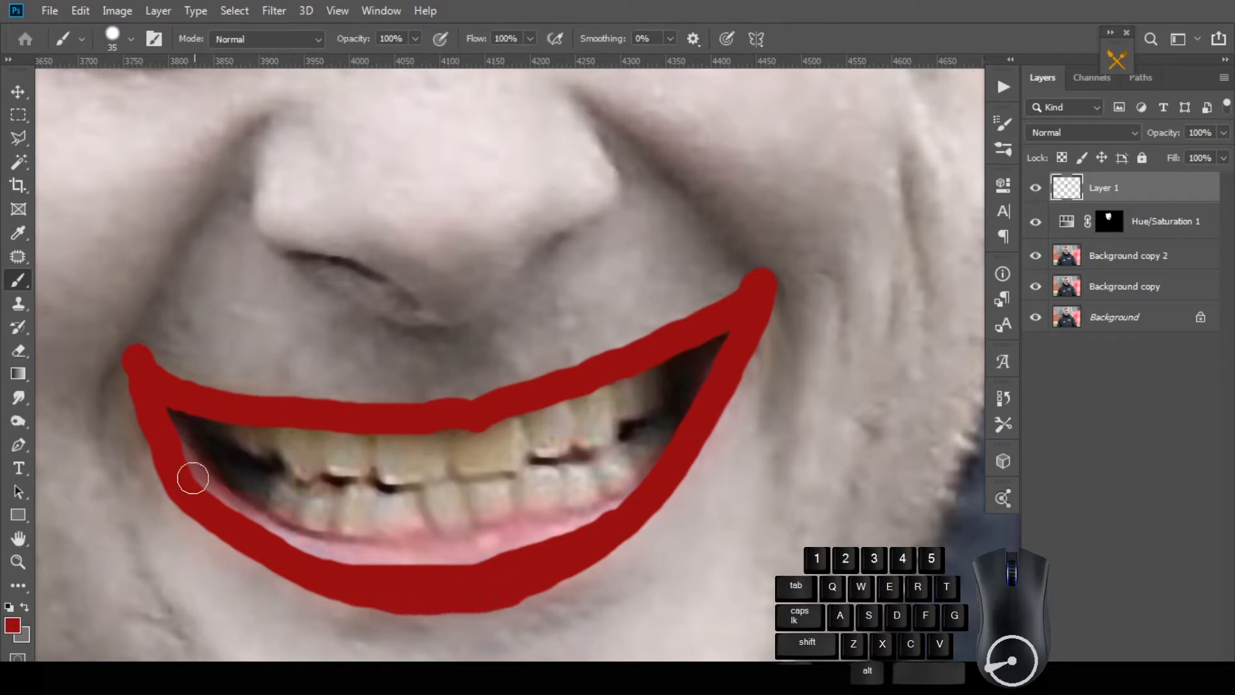
Reduce the brush to 25 px and fill the inner part of the lower lip up to the teeth.
{"action": "key", "text": "bracketleft"}
{"action": "key", "text": "bracketleft"}
{"action": "mouse_move", "coordinate": [169, 418]}
{"action": "left_mouse_down"}
{"action": "mouse_move", "coordinate": [226, 505]}
{"action": "mouse_move", "coordinate": [281, 540]}
{"action": "mouse_move", "coordinate": [452, 558]}
{"action": "left_mouse_up"}
{"action": "key", "text": "bracketright"}
{"action": "key", "text": "bracketleft"}
{"action": "mouse_move", "coordinate": [344, 560]}
{"action": "left_mouse_down"}
{"action": "mouse_move", "coordinate": [504, 543]}
{"action": "mouse_move", "coordinate": [628, 508]}
{"action": "mouse_move", "coordinate": [662, 458]}
{"action": "left_mouse_up"}
{"action": "key", "text": "bracketleft"}
{"action": "left_click_drag", "start_coordinate": [689, 417], "coordinate": [651, 478]}
{"action": "left_click_drag", "start_coordinate": [465, 543], "coordinate": [296, 533]}
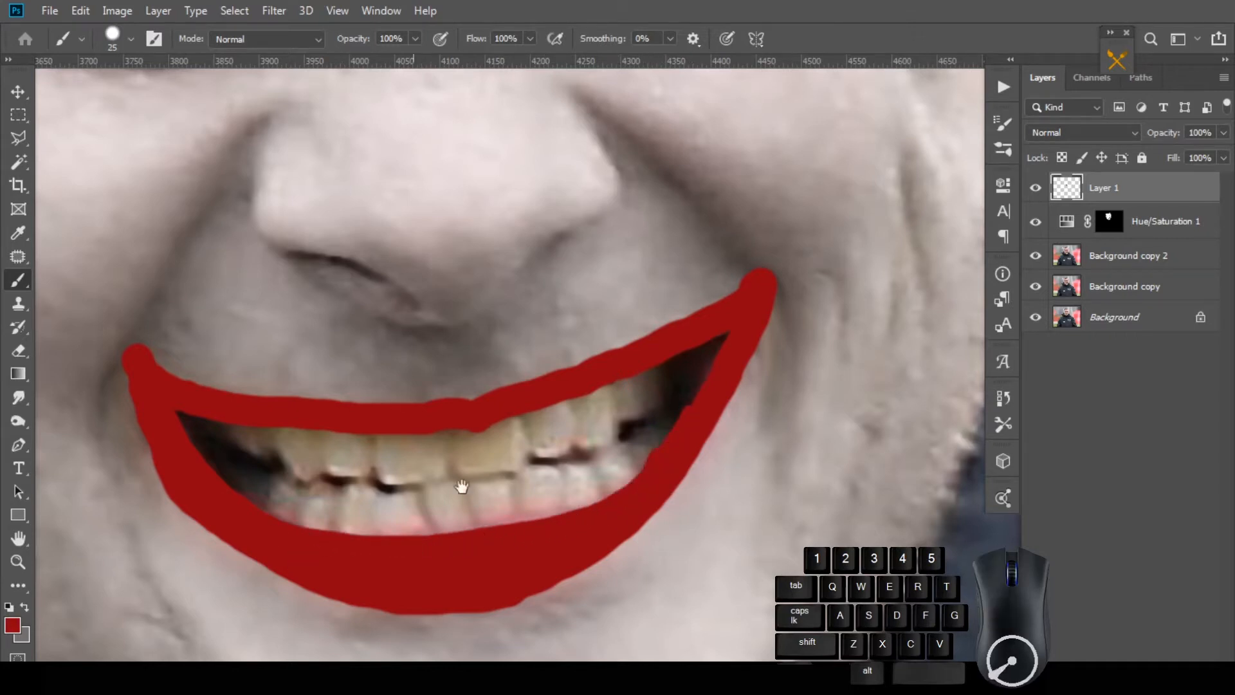
Thicken the left half of the upper lip into a rounded peak with a 30 px brush.
{"action": "scroll", "coordinate": [295, 533], "scroll_direction": "down", "scroll_amount": 1}
{"action": "left_click_drag", "start_coordinate": [196, 427], "coordinate": [295, 430]}
{"action": "scroll", "coordinate": [294, 430], "scroll_direction": "up", "scroll_amount": 1}
{"action": "left_click_drag", "start_coordinate": [523, 410], "coordinate": [479, 405]}
{"action": "left_click_drag", "start_coordinate": [563, 436], "coordinate": [527, 444]}
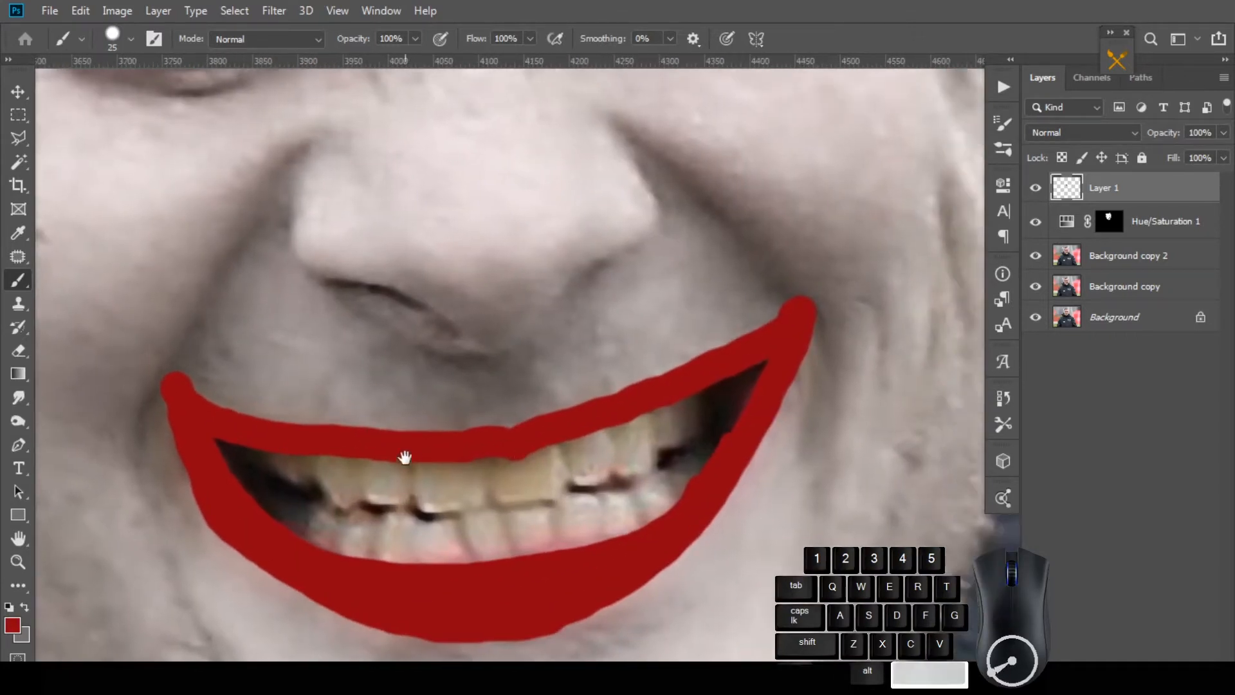
{"action": "left_click_drag", "start_coordinate": [372, 438], "coordinate": [432, 426]}
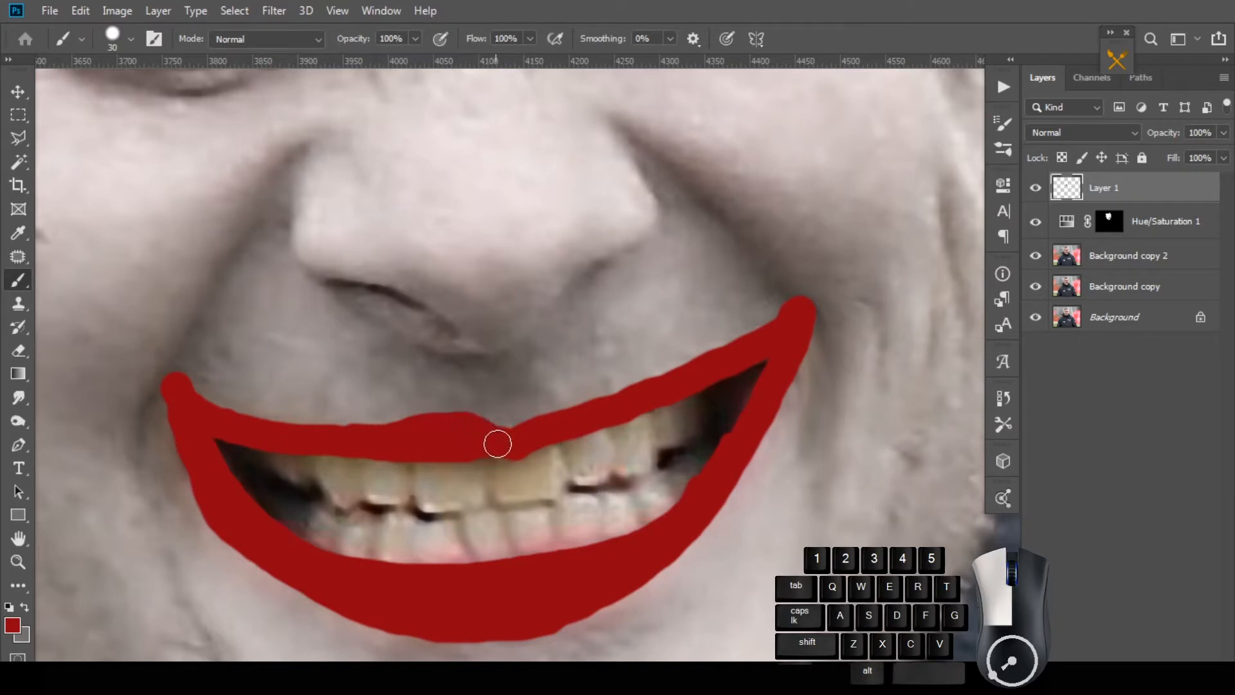
{"action": "left_click_drag", "start_coordinate": [341, 444], "coordinate": [510, 442]}
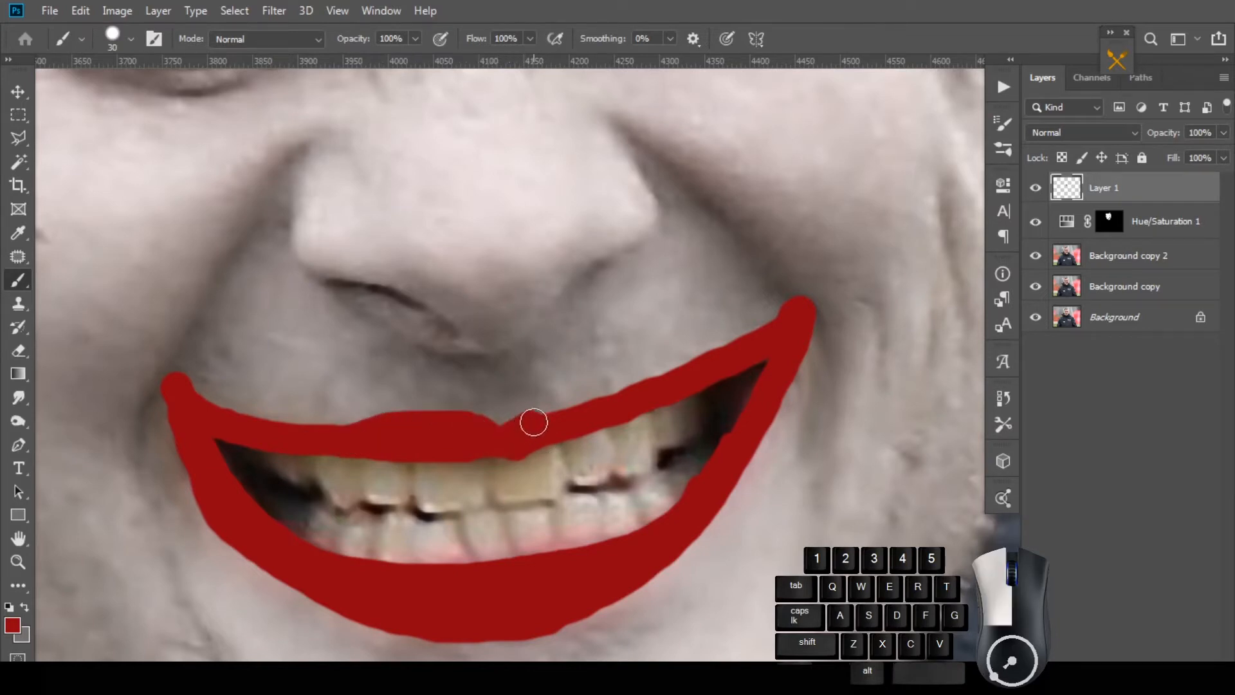
Build a matching peak on the upper lip's right half and touch up the cupid's bow notch with a smaller brush.
{"action": "mouse_move", "coordinate": [606, 411]}
{"action": "left_mouse_down"}
{"action": "mouse_move", "coordinate": [632, 407]}
{"action": "mouse_move", "coordinate": [614, 398]}
{"action": "left_mouse_up"}
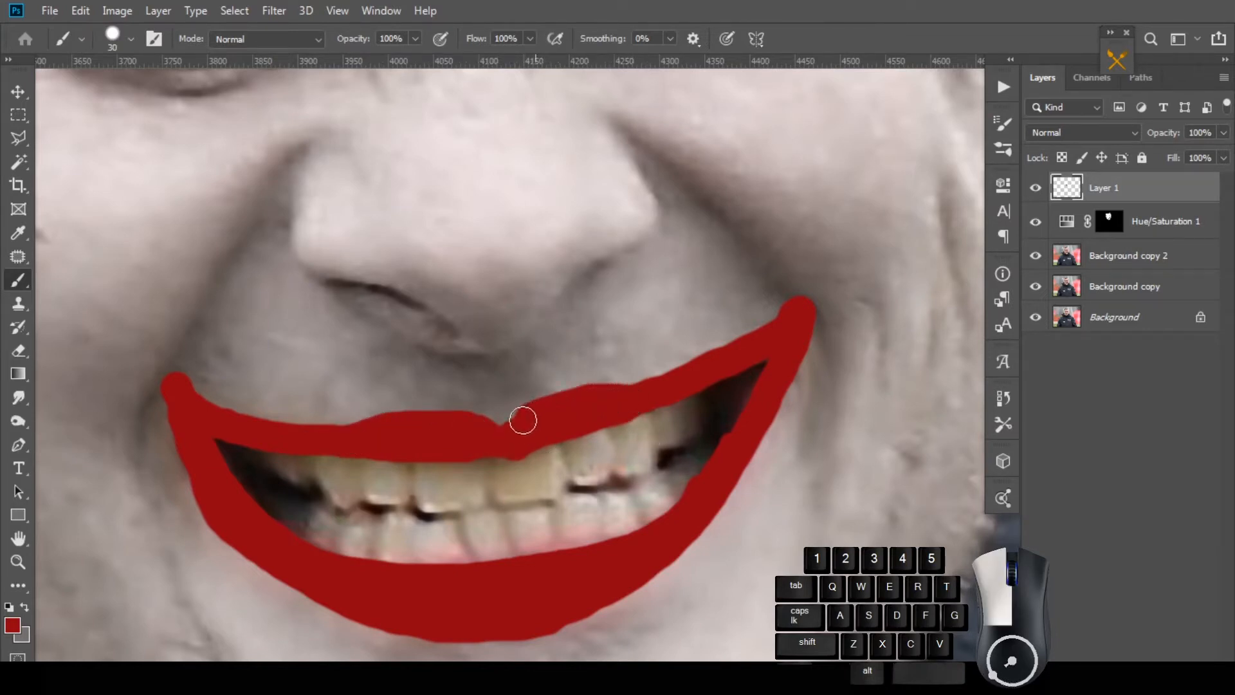
{"action": "left_click_drag", "start_coordinate": [523, 420], "coordinate": [513, 436]}
{"action": "left_click_drag", "start_coordinate": [621, 405], "coordinate": [633, 403]}
{"action": "key", "text": "space"}
{"action": "scroll", "coordinate": [562, 360], "scroll_direction": "down", "scroll_amount": 2}
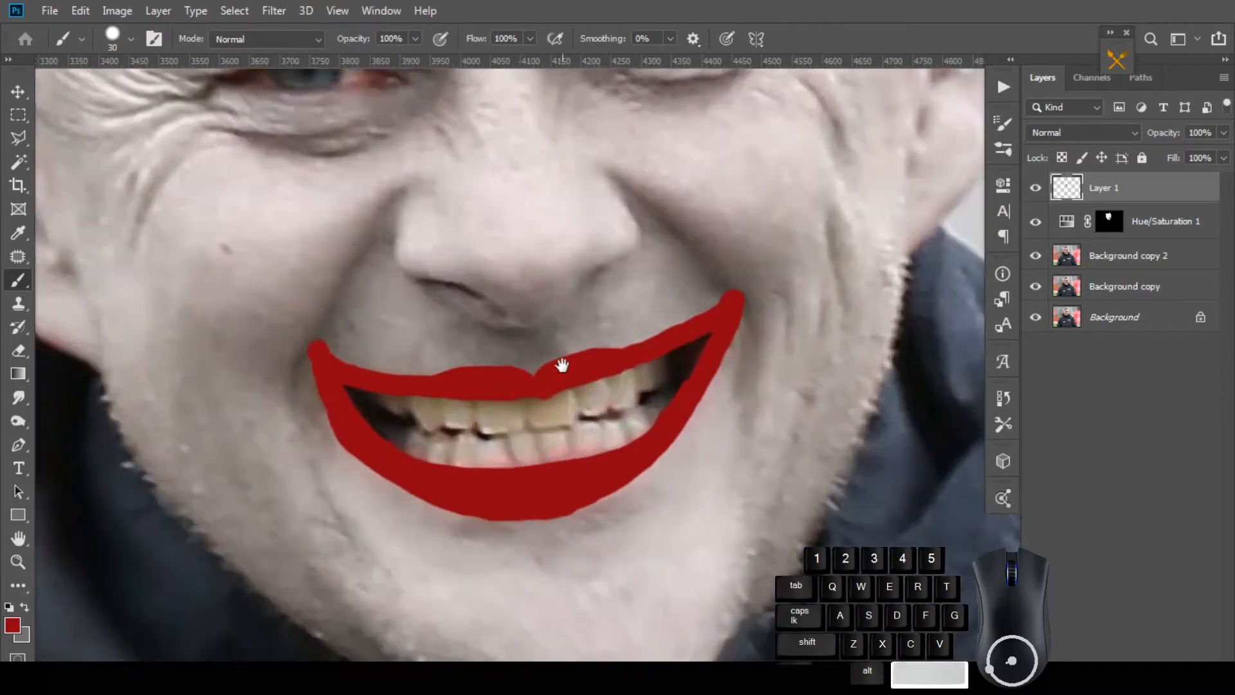
{"action": "scroll", "coordinate": [562, 365], "scroll_direction": "up", "scroll_amount": 1}
{"action": "key", "text": "bracketleft"}
{"action": "left_click", "coordinate": [489, 428]}
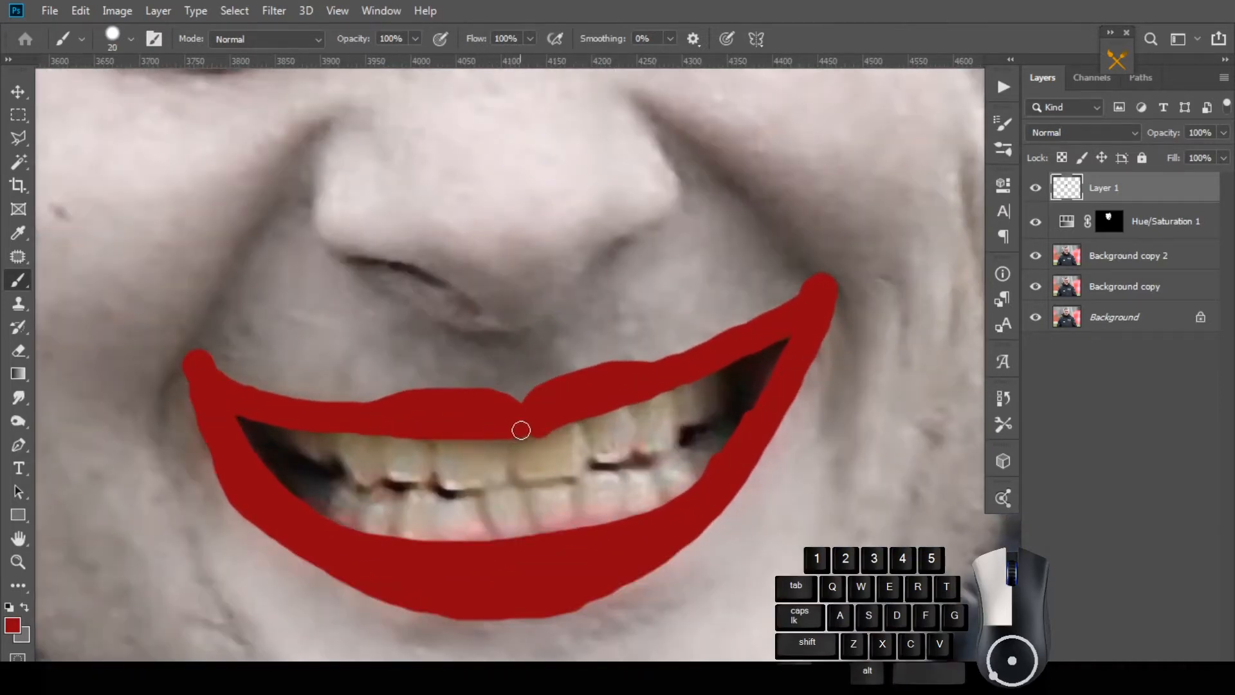
Touch up the red paint around both mouth corners, smoothing the right outer edge with a 25 px brush.
{"action": "scroll", "coordinate": [676, 274], "scroll_direction": "down", "scroll_amount": 2}
{"action": "key", "text": "space"}
{"action": "left_click_drag", "start_coordinate": [640, 213], "coordinate": [585, 361]}
{"action": "scroll", "coordinate": [587, 367], "scroll_direction": "up", "scroll_amount": 1}
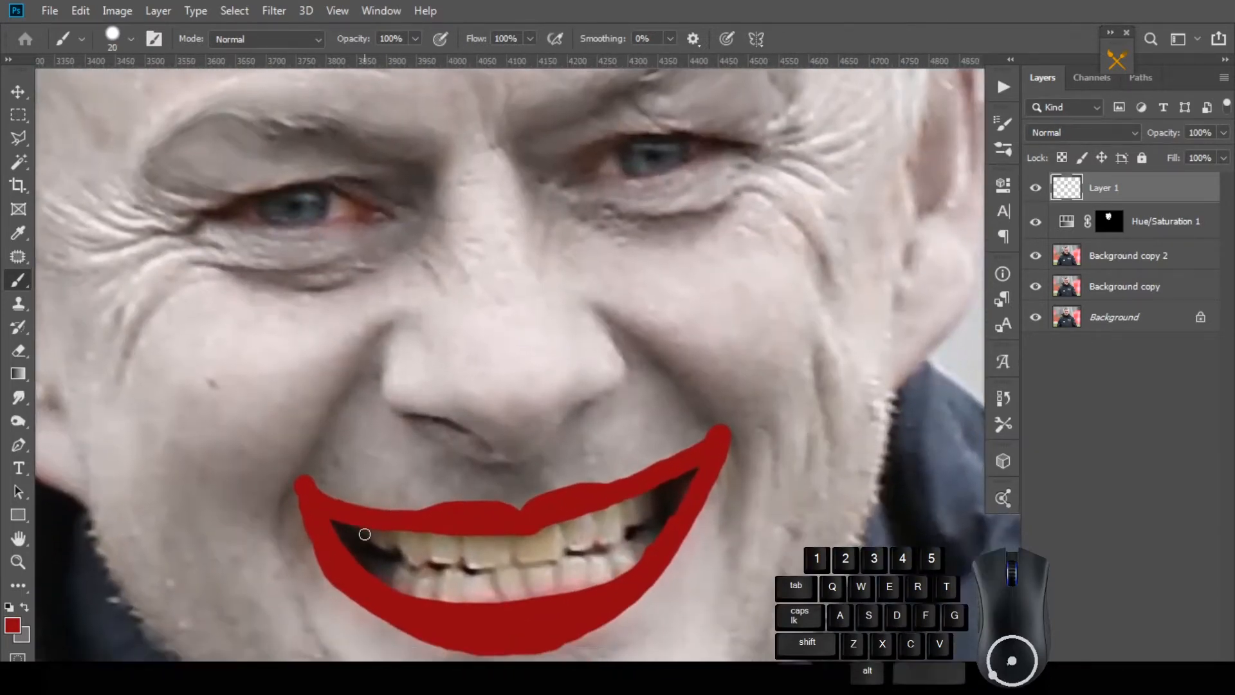
{"action": "scroll", "coordinate": [370, 508], "scroll_direction": "up", "scroll_amount": 1}
{"action": "key", "text": "bracketright"}
{"action": "key", "text": "bracketright"}
{"action": "key", "text": "bracketright"}
{"action": "key", "text": "bracketleft"}
{"action": "left_click", "coordinate": [276, 511]}
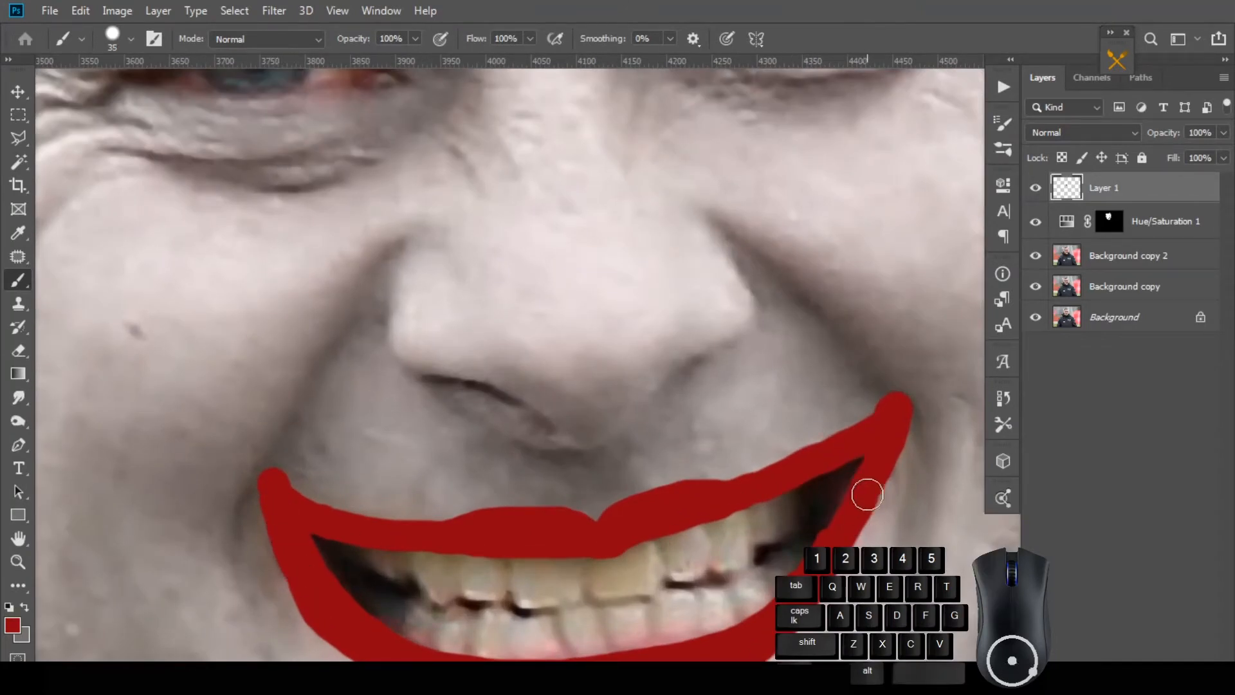
{"action": "scroll", "coordinate": [863, 491], "scroll_direction": "down", "scroll_amount": 1}
{"action": "key", "text": "bracketright"}
{"action": "left_click_drag", "start_coordinate": [891, 394], "coordinate": [860, 460]}
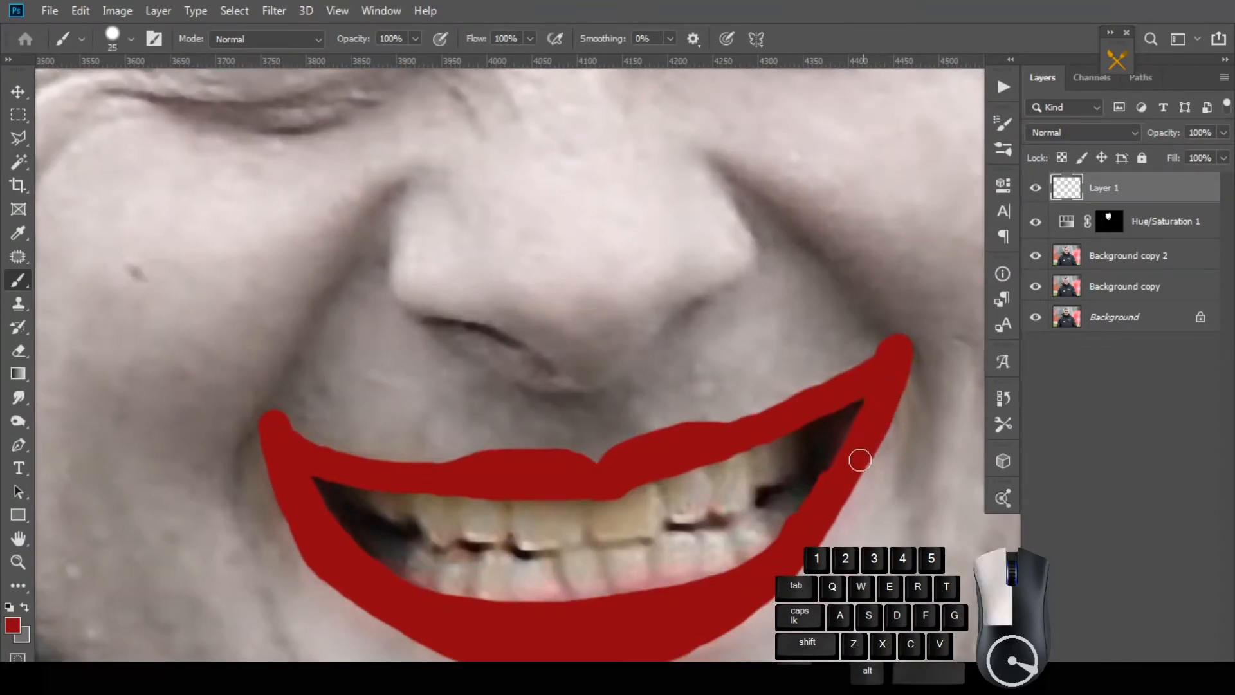
{"action": "left_click_drag", "start_coordinate": [818, 530], "coordinate": [807, 543]}
{"action": "left_click", "coordinate": [888, 393]}
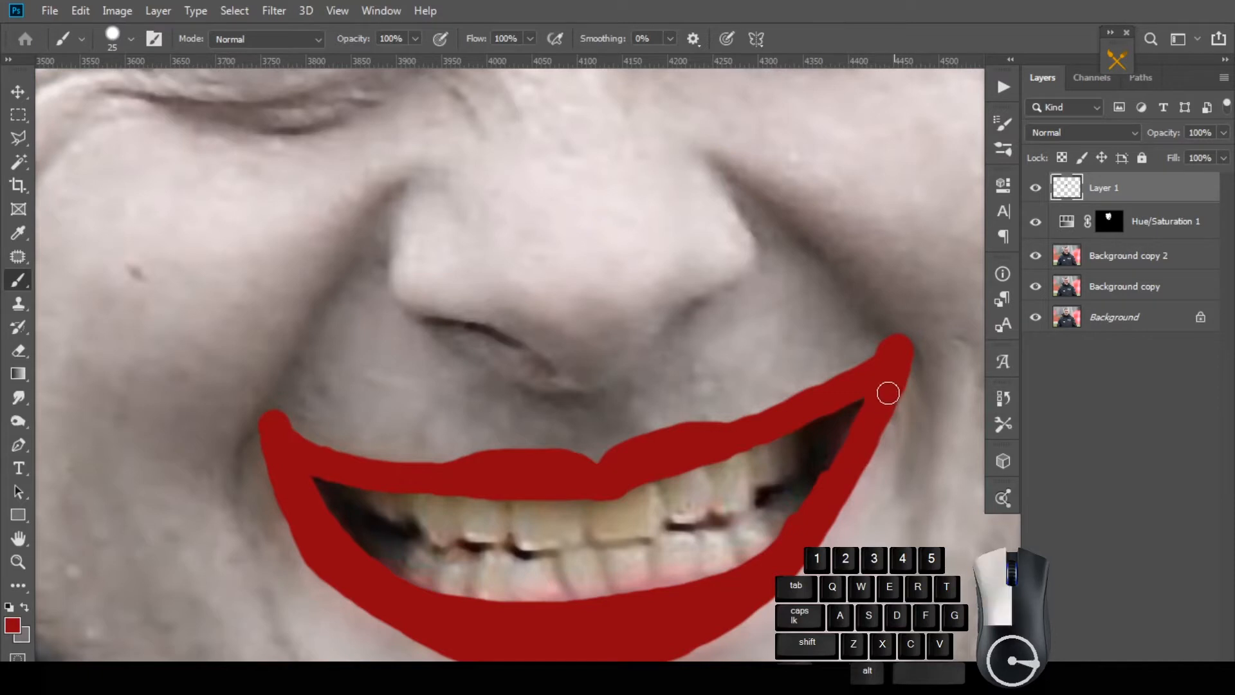
Outline the tip and nostrils of the nose in dark red with a 45 px brush and fill the shape.
{"action": "scroll", "coordinate": [565, 496], "scroll_direction": "down", "scroll_amount": 3}
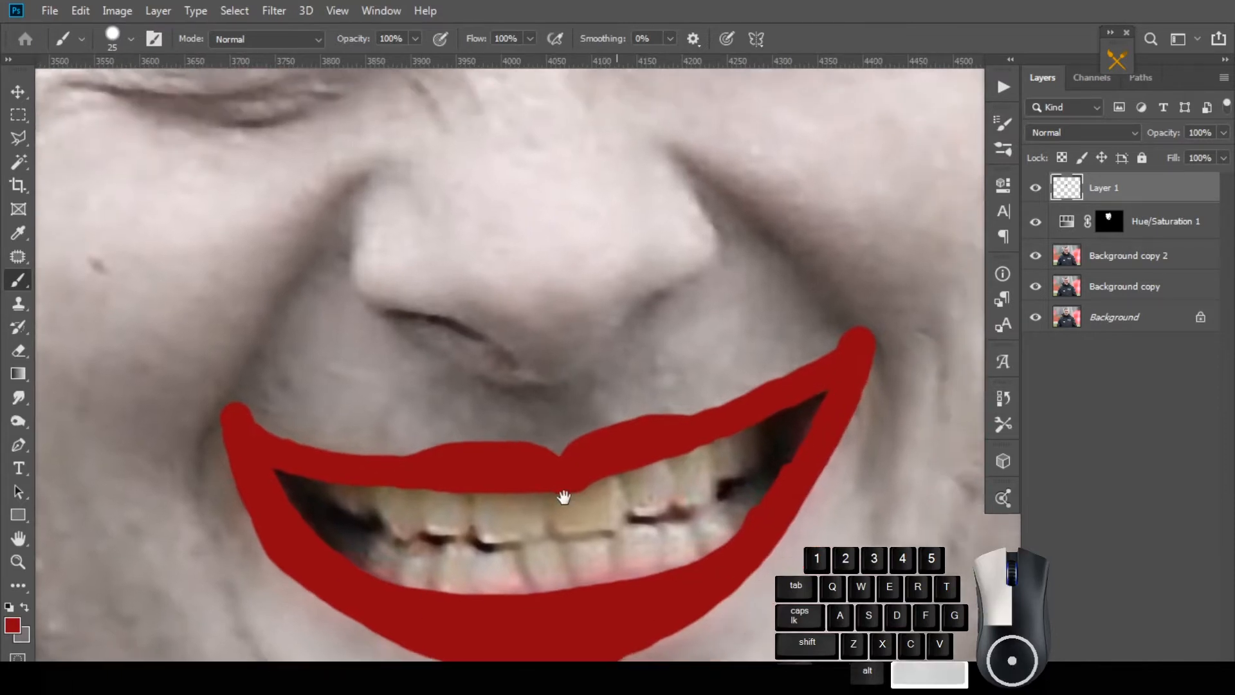
{"action": "left_click_drag", "start_coordinate": [363, 379], "coordinate": [424, 390]}
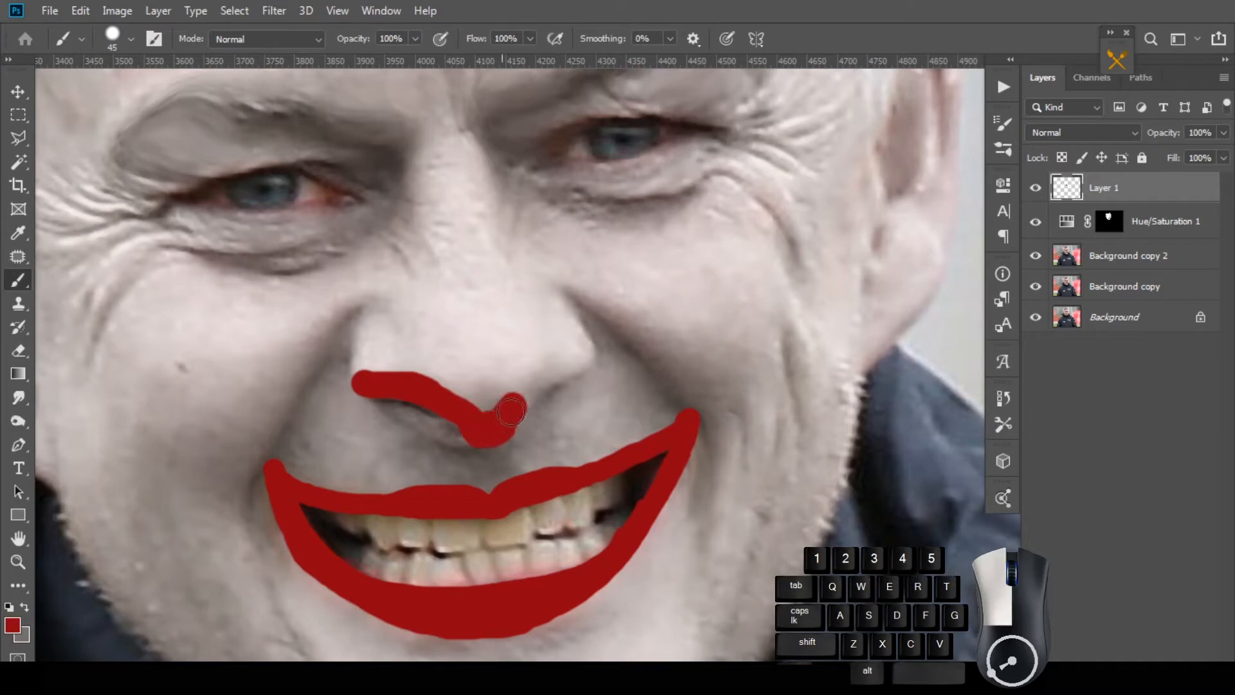
{"action": "left_click_drag", "start_coordinate": [586, 358], "coordinate": [583, 351]}
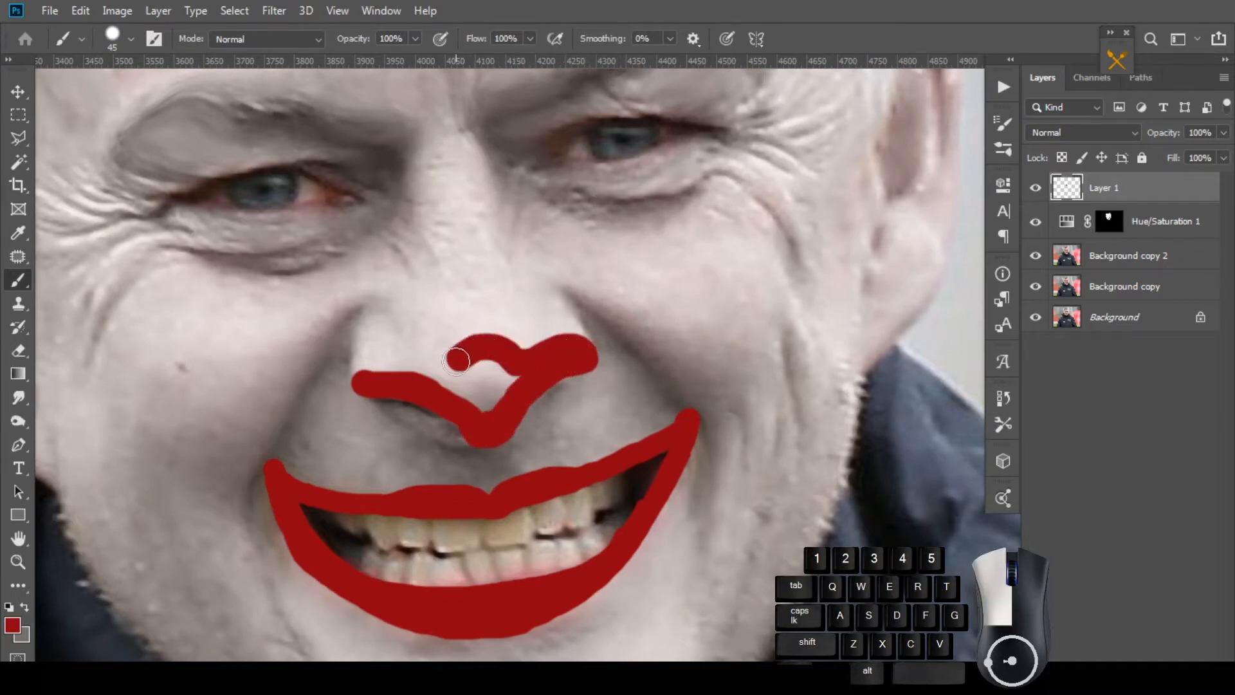
{"action": "left_click_drag", "start_coordinate": [457, 361], "coordinate": [364, 378]}
{"action": "mouse_move", "coordinate": [521, 361]}
{"action": "left_mouse_down"}
{"action": "mouse_move", "coordinate": [463, 387]}
{"action": "mouse_move", "coordinate": [499, 395]}
{"action": "mouse_move", "coordinate": [447, 363]}
{"action": "mouse_move", "coordinate": [412, 367]}
{"action": "mouse_move", "coordinate": [503, 351]}
{"action": "left_mouse_up"}
{"action": "mouse_move", "coordinate": [504, 352]}
{"action": "left_mouse_down"}
{"action": "mouse_move", "coordinate": [450, 360]}
{"action": "mouse_move", "coordinate": [491, 424]}
{"action": "mouse_move", "coordinate": [553, 393]}
{"action": "left_mouse_up"}
Smooth the top edge of the red nose shape into a rounded bump with a 35 px brush.
{"action": "key", "text": "bracketleft"}
{"action": "key", "text": "bracketleft"}
{"action": "scroll", "coordinate": [504, 379], "scroll_direction": "up", "scroll_amount": 1}
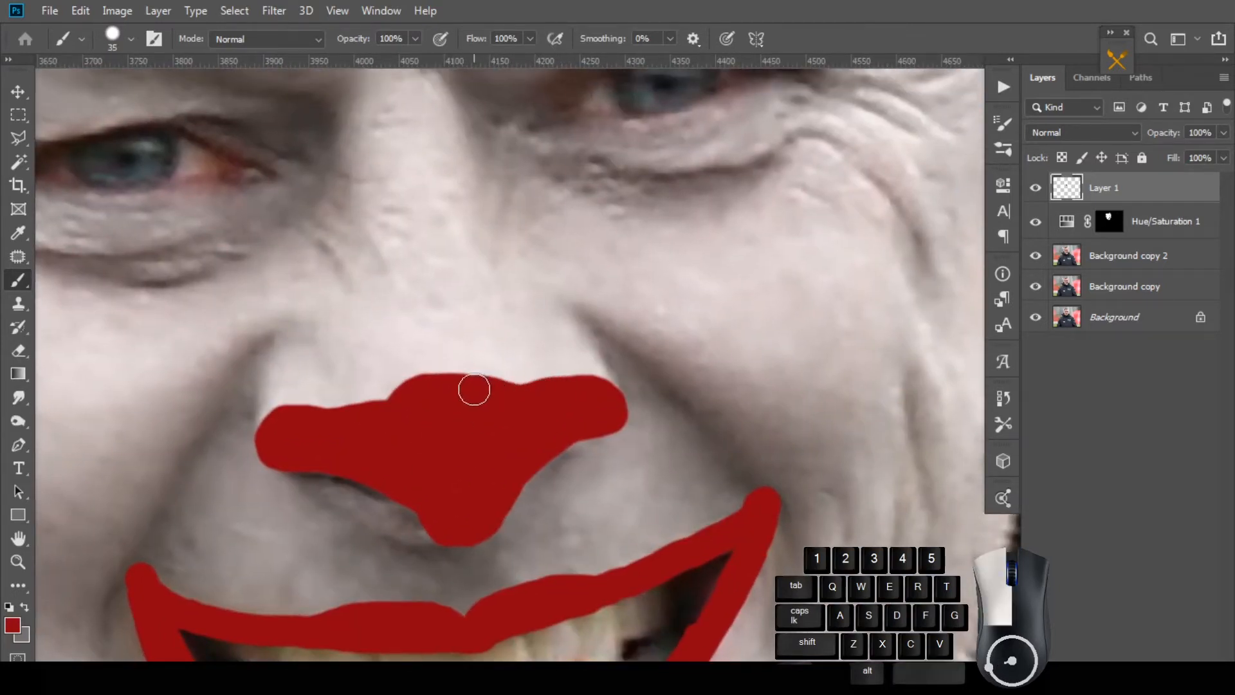
{"action": "left_click_drag", "start_coordinate": [474, 390], "coordinate": [479, 393]}
{"action": "mouse_move", "coordinate": [477, 389]}
{"action": "left_mouse_down"}
{"action": "mouse_move", "coordinate": [424, 394]}
{"action": "mouse_move", "coordinate": [480, 388]}
{"action": "mouse_move", "coordinate": [506, 419]}
{"action": "mouse_move", "coordinate": [400, 409]}
{"action": "mouse_move", "coordinate": [314, 435]}
{"action": "left_mouse_up"}
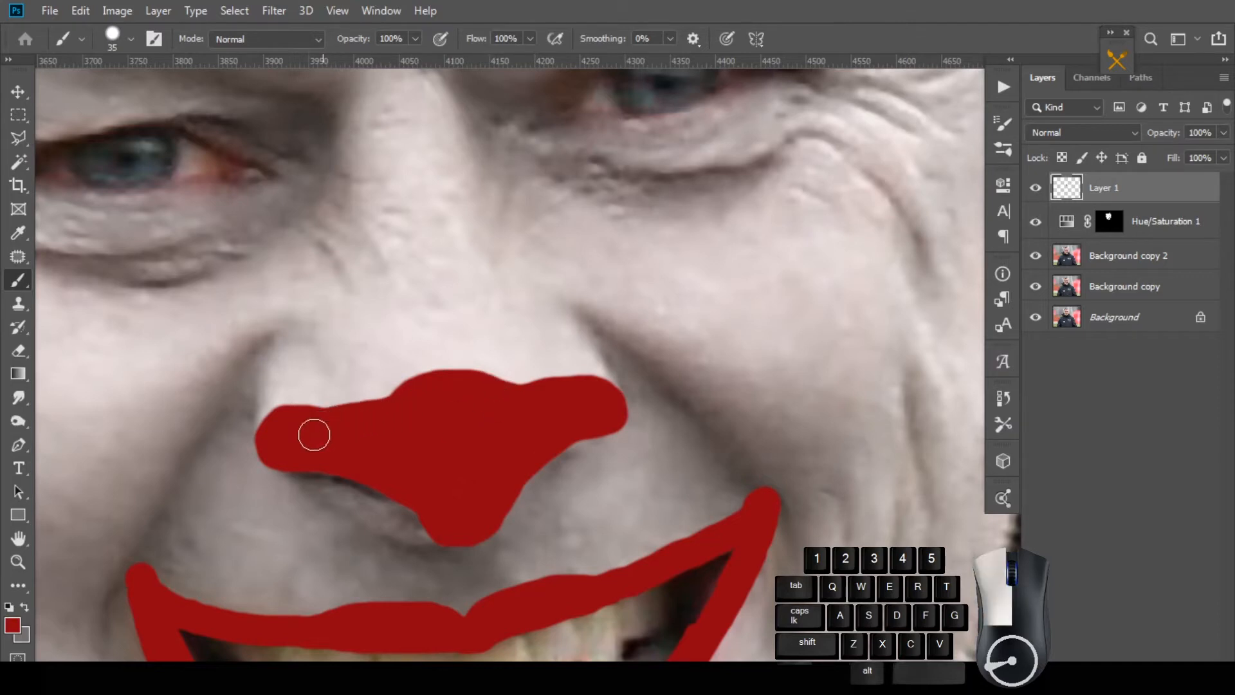
Set the blend mode of the layer with the painted lips and nose to Multiply and inspect the result.
{"action": "scroll", "coordinate": [533, 380], "scroll_direction": "down", "scroll_amount": 2}
{"action": "left_click", "coordinate": [1119, 134]}
{"action": "left_click", "coordinate": [1085, 203]}
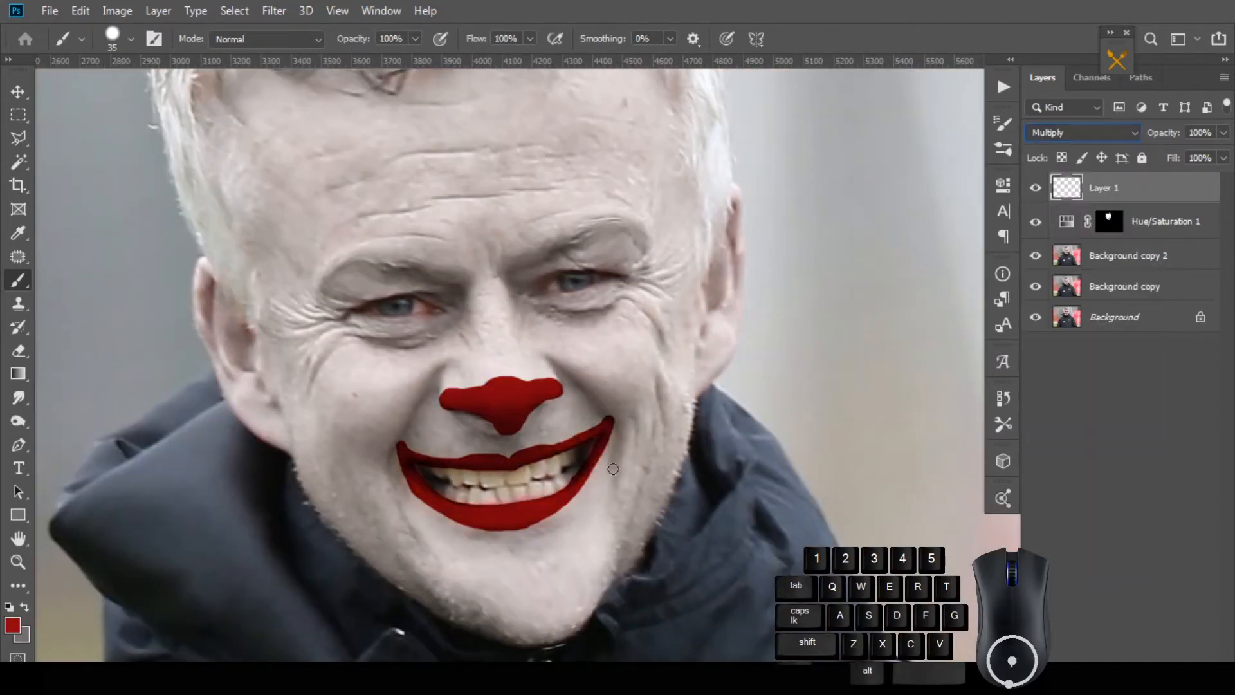
{"action": "scroll", "coordinate": [539, 409], "scroll_direction": "down", "scroll_amount": 2}
{"action": "key", "text": "v"}
{"action": "scroll", "coordinate": [547, 392], "scroll_direction": "up", "scroll_amount": 4}
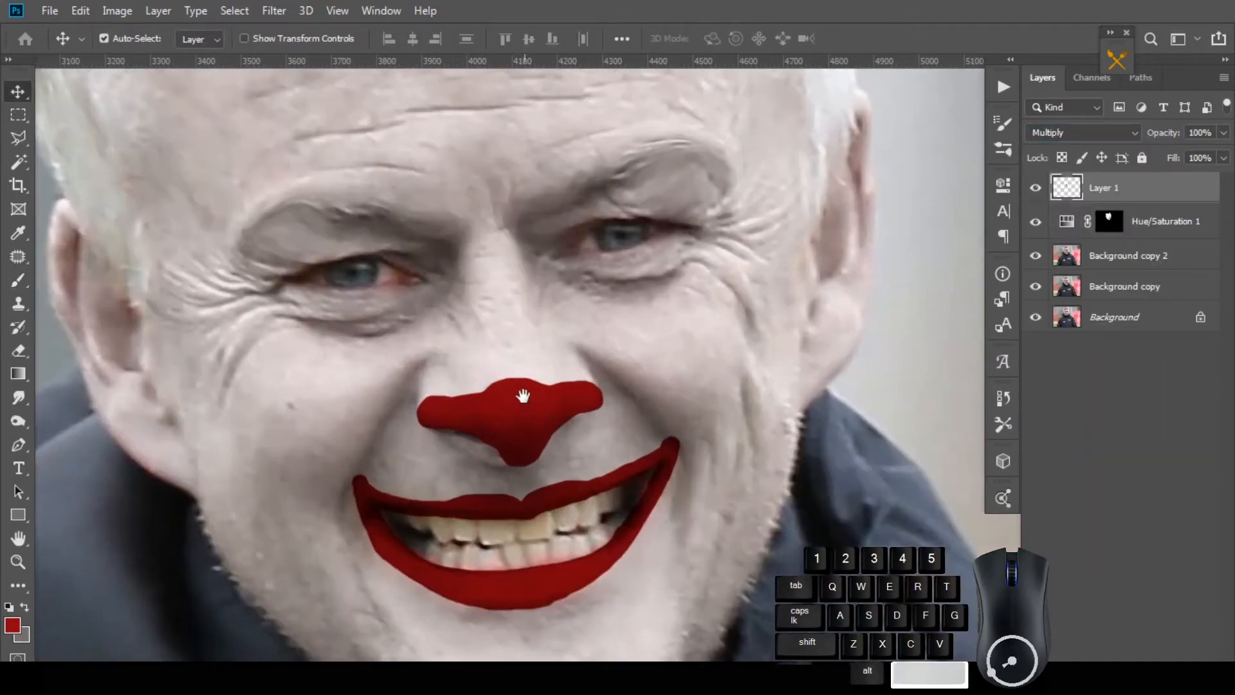
{"action": "scroll", "coordinate": [523, 396], "scroll_direction": "up", "scroll_amount": 1}
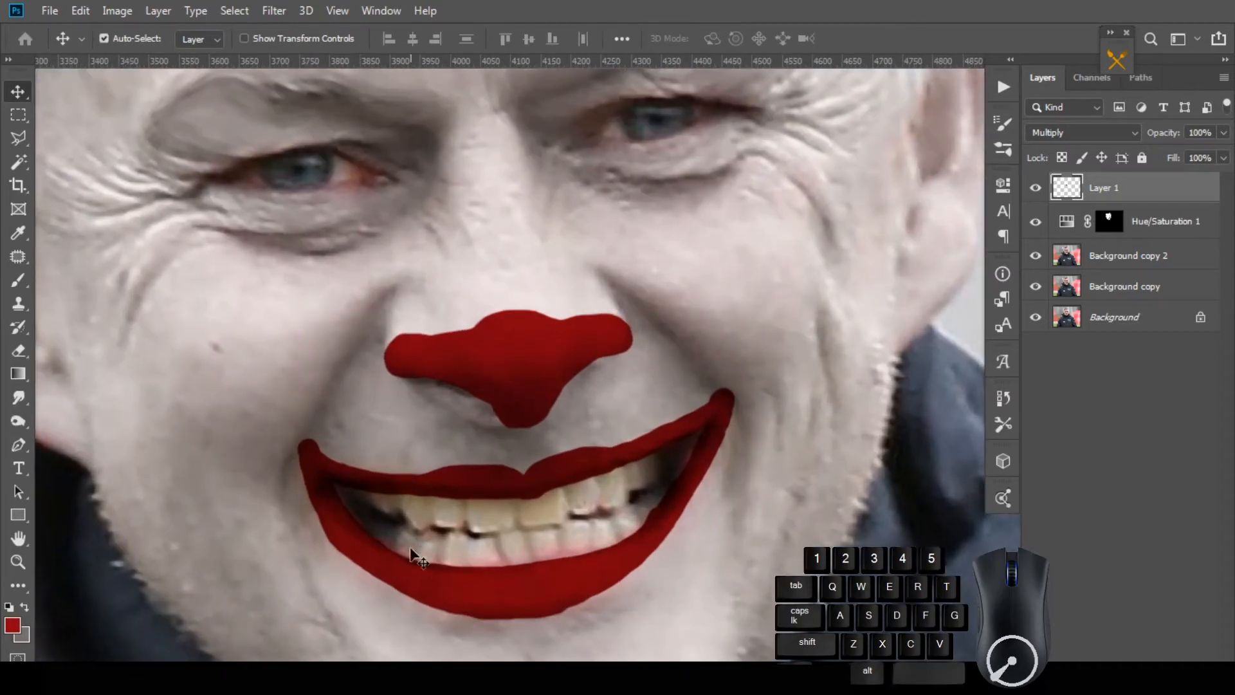
Erase the rounded ends and uneven outer edges of the lips with a 40 px eraser to make both corners pointed.
{"action": "key", "text": "e"}
{"action": "left_click_drag", "start_coordinate": [300, 510], "coordinate": [334, 558]}
{"action": "scroll", "coordinate": [310, 542], "scroll_direction": "up", "scroll_amount": 2}
{"action": "left_click_drag", "start_coordinate": [298, 485], "coordinate": [332, 550]}
{"action": "key", "text": "space"}
{"action": "left_click_drag", "start_coordinate": [732, 476], "coordinate": [613, 478]}
{"action": "left_click_drag", "start_coordinate": [166, 389], "coordinate": [157, 443]}
{"action": "mouse_move", "coordinate": [187, 365]}
{"action": "left_mouse_down"}
{"action": "mouse_move", "coordinate": [195, 382]}
{"action": "mouse_move", "coordinate": [155, 388]}
{"action": "mouse_move", "coordinate": [159, 411]}
{"action": "left_mouse_up"}
{"action": "left_click_drag", "start_coordinate": [829, 298], "coordinate": [794, 313]}
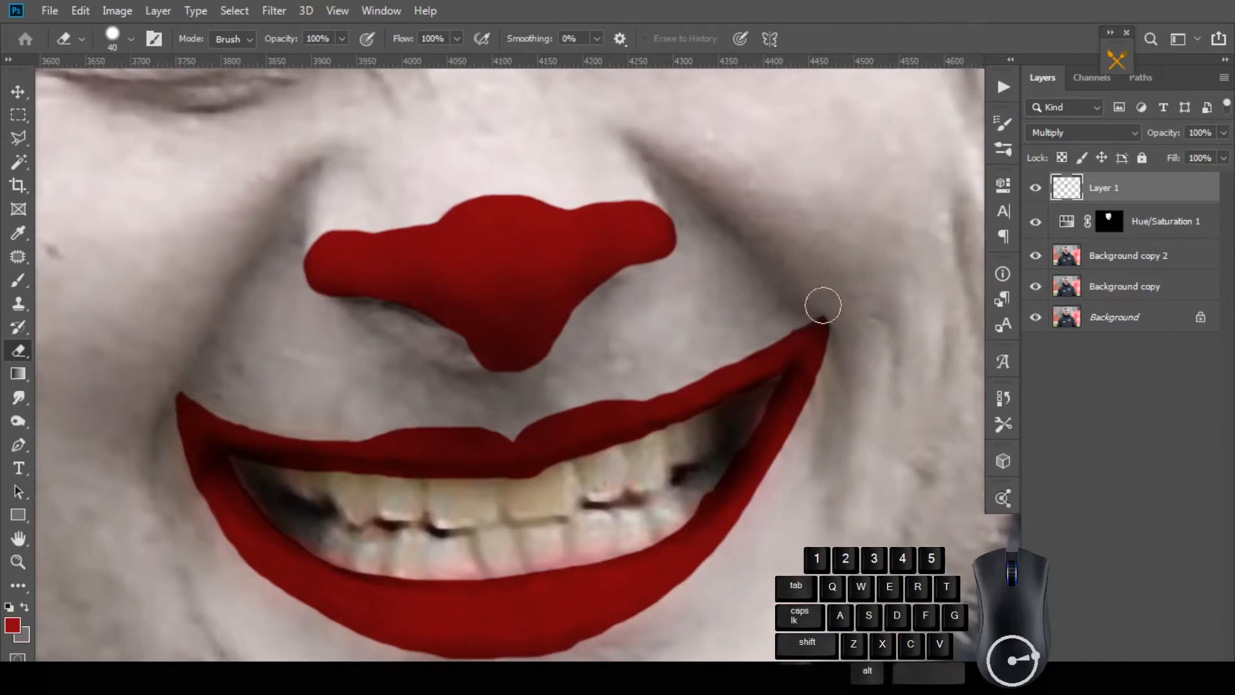
{"action": "scroll", "coordinate": [532, 317], "scroll_direction": "down", "scroll_amount": 2}
{"action": "scroll", "coordinate": [427, 311], "scroll_direction": "up", "scroll_amount": 2}
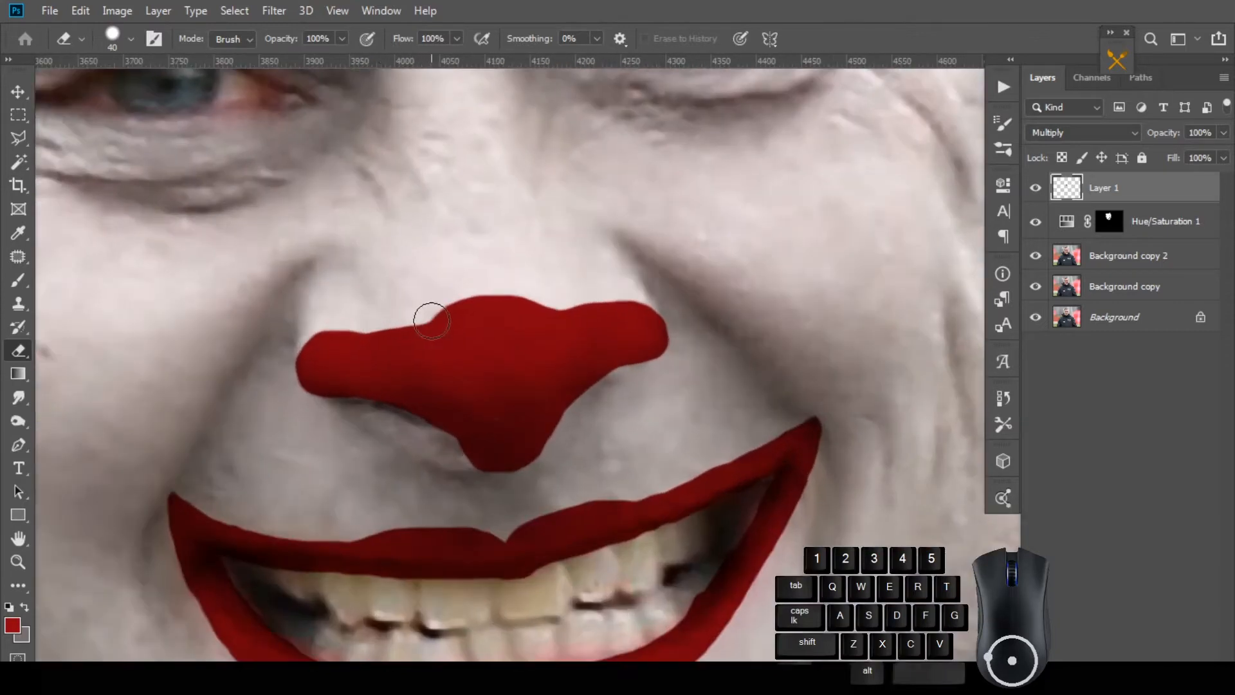
Round off the upper edges of both nostrils on the red nose with a 35 px brush.
{"action": "key", "text": "b"}
{"action": "mouse_move", "coordinate": [367, 345]}
{"action": "left_mouse_down"}
{"action": "mouse_move", "coordinate": [413, 341]}
{"action": "mouse_move", "coordinate": [373, 342]}
{"action": "mouse_move", "coordinate": [386, 339]}
{"action": "left_mouse_up"}
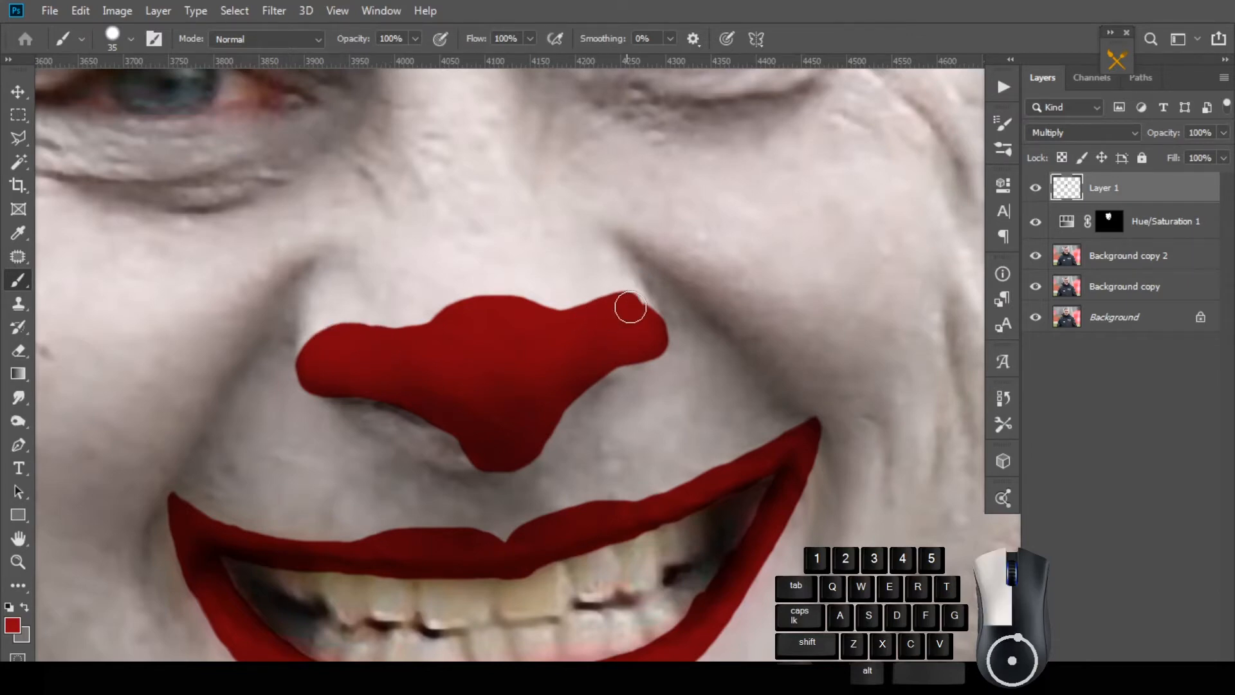
{"action": "mouse_move", "coordinate": [630, 306]}
{"action": "left_mouse_down"}
{"action": "mouse_move", "coordinate": [648, 323]}
{"action": "mouse_move", "coordinate": [589, 339]}
{"action": "left_mouse_up"}
{"action": "left_click", "coordinate": [588, 341], "text": "alt"}
{"action": "left_click", "coordinate": [507, 348], "text": "ctrl"}
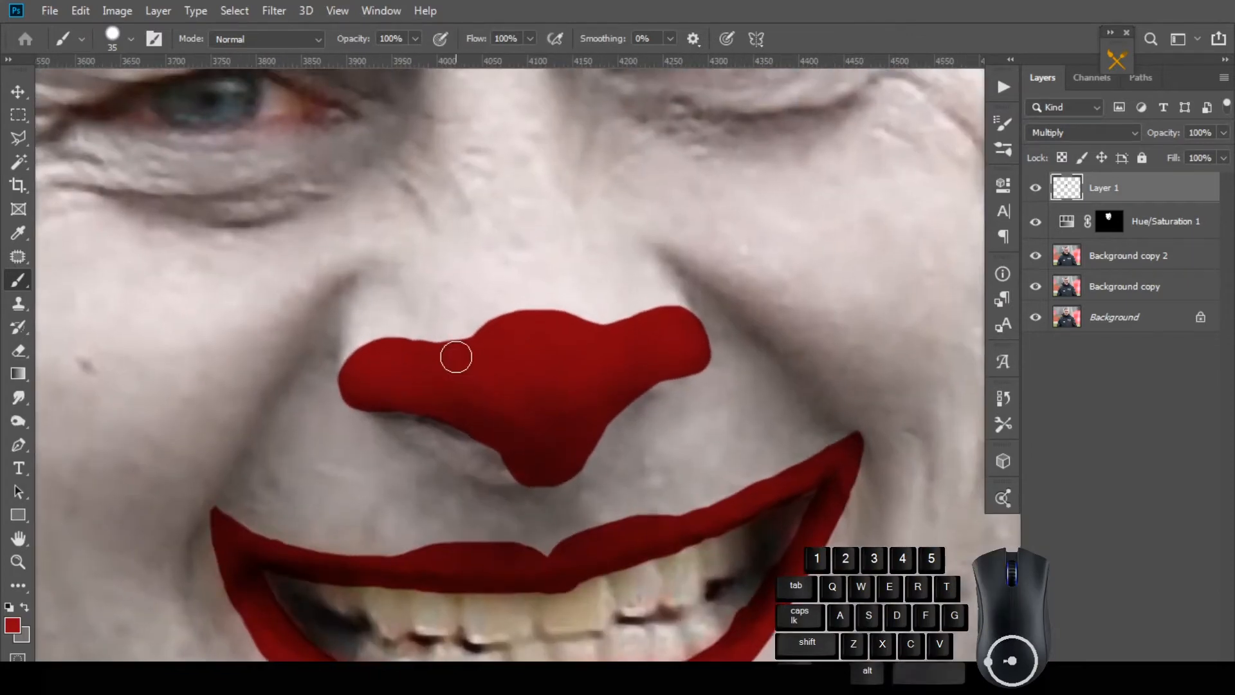
{"action": "left_click_drag", "start_coordinate": [450, 357], "coordinate": [390, 360]}
{"action": "left_click", "coordinate": [488, 368], "text": "alt"}
{"action": "left_click", "coordinate": [644, 378], "text": "alt"}
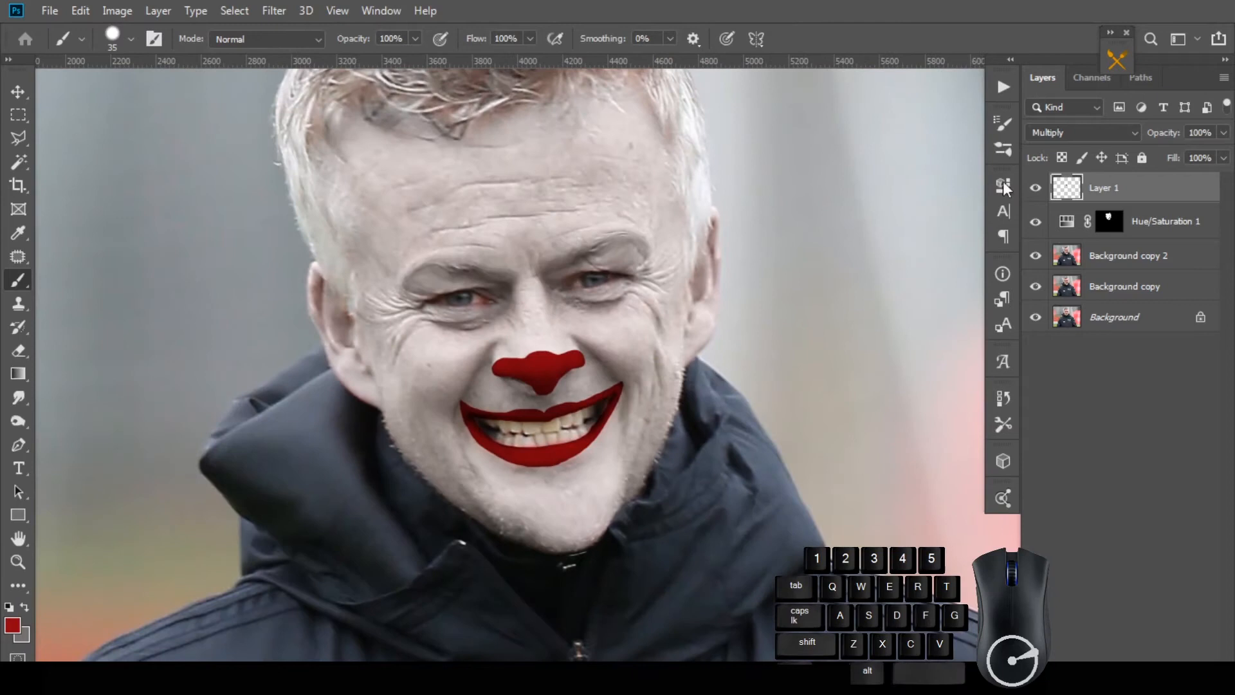
Apply a Levels adjustment to the painted layer with the white input level at 251.
{"action": "left_click", "coordinate": [204, 11]}
{"action": "left_click", "coordinate": [428, 75]}
{"action": "mouse_move", "coordinate": [1057, 338]}
{"action": "left_mouse_down"}
{"action": "mouse_move", "coordinate": [1025, 339]}
{"action": "mouse_move", "coordinate": [1053, 339]}
{"action": "left_mouse_up"}
{"action": "left_click", "coordinate": [1134, 174]}
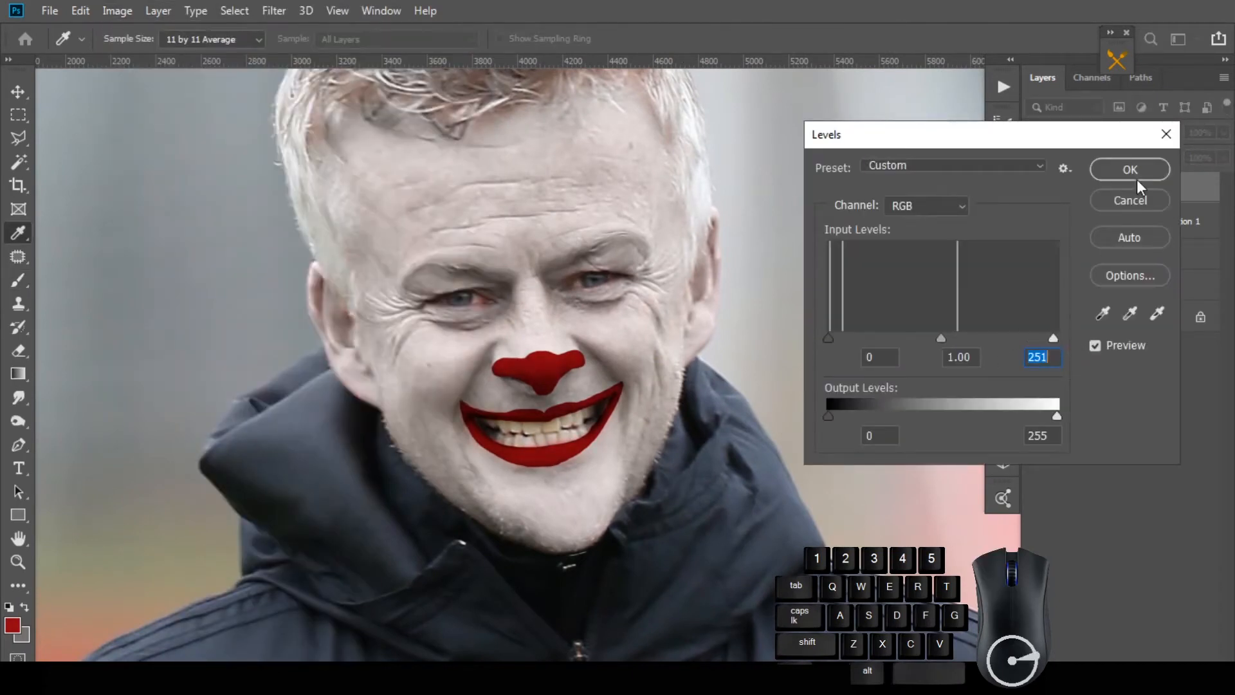
Create a new empty layer above the lips and nose layer and activate the Brush tool.
{"action": "left_click", "coordinate": [17, 91]}
{"action": "left_click", "coordinate": [602, 342], "text": "ctrl"}
{"action": "left_click_drag", "start_coordinate": [602, 343], "coordinate": [587, 380]}
{"action": "left_click", "coordinate": [1176, 674]}
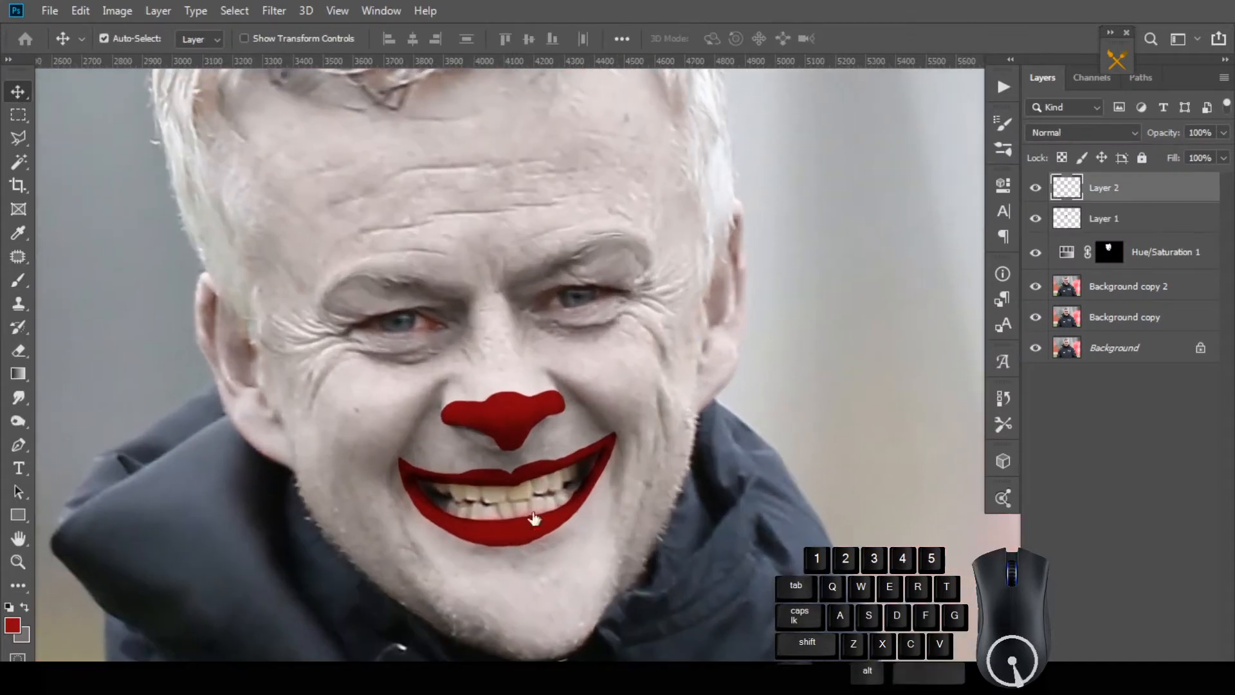
{"action": "left_click", "coordinate": [565, 405], "text": "ctrl"}
{"action": "left_click_drag", "start_coordinate": [593, 336], "coordinate": [592, 379]}
{"action": "left_click", "coordinate": [600, 346], "text": "alt"}
{"action": "left_click", "coordinate": [18, 281]}
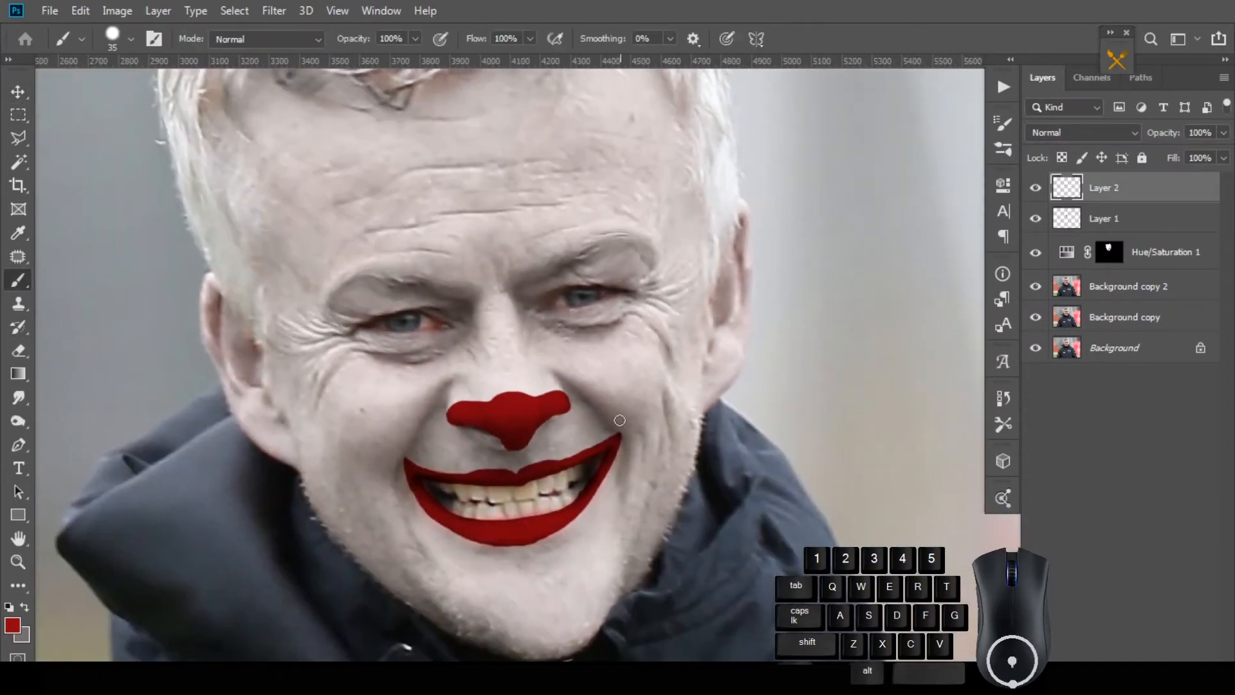
Paint a curved dark red stripe from each mouth corner over the eye to the forehead with a 60 px brush.
{"action": "right_click", "coordinate": [624, 418]}
{"action": "left_click_drag", "start_coordinate": [766, 286], "coordinate": [785, 287]}
{"action": "key", "text": "Return"}
{"action": "scroll", "coordinate": [623, 442], "scroll_direction": "down", "scroll_amount": 2}
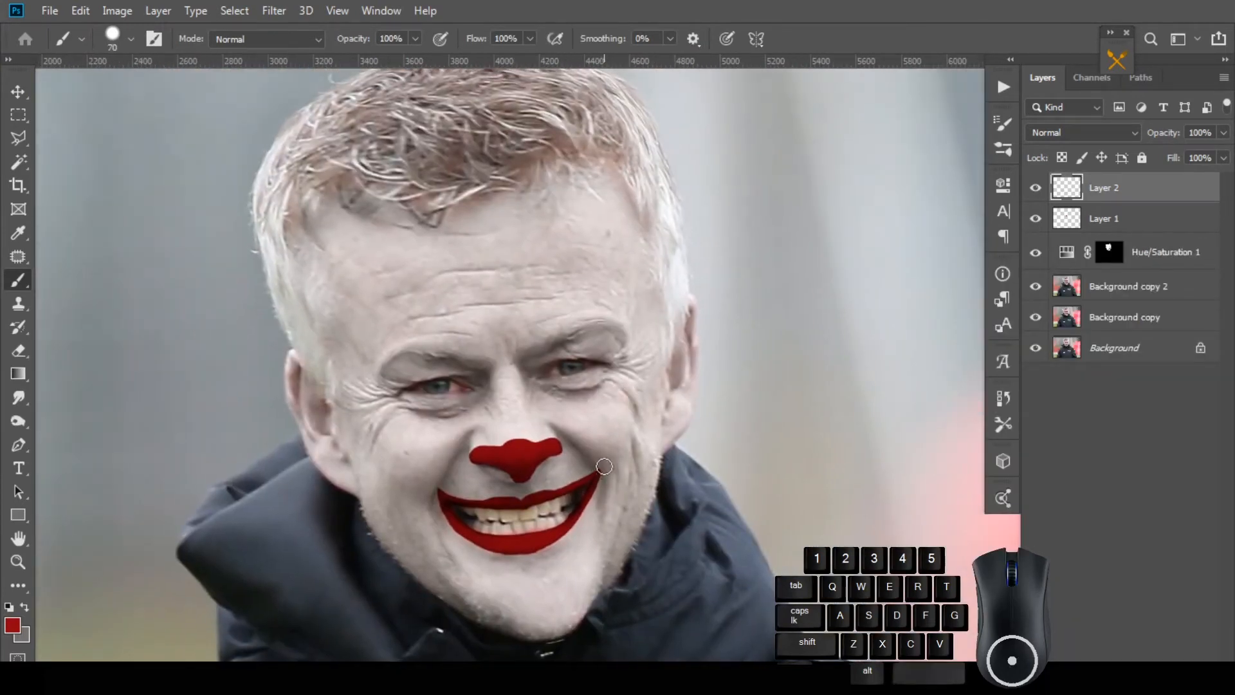
{"action": "mouse_move", "coordinate": [606, 465]}
{"action": "left_mouse_down"}
{"action": "mouse_move", "coordinate": [608, 415]}
{"action": "mouse_move", "coordinate": [619, 441]}
{"action": "mouse_move", "coordinate": [524, 246]}
{"action": "left_mouse_up"}
{"action": "key", "text": "ctrl+z"}
{"action": "left_click_drag", "start_coordinate": [432, 484], "coordinate": [411, 471]}
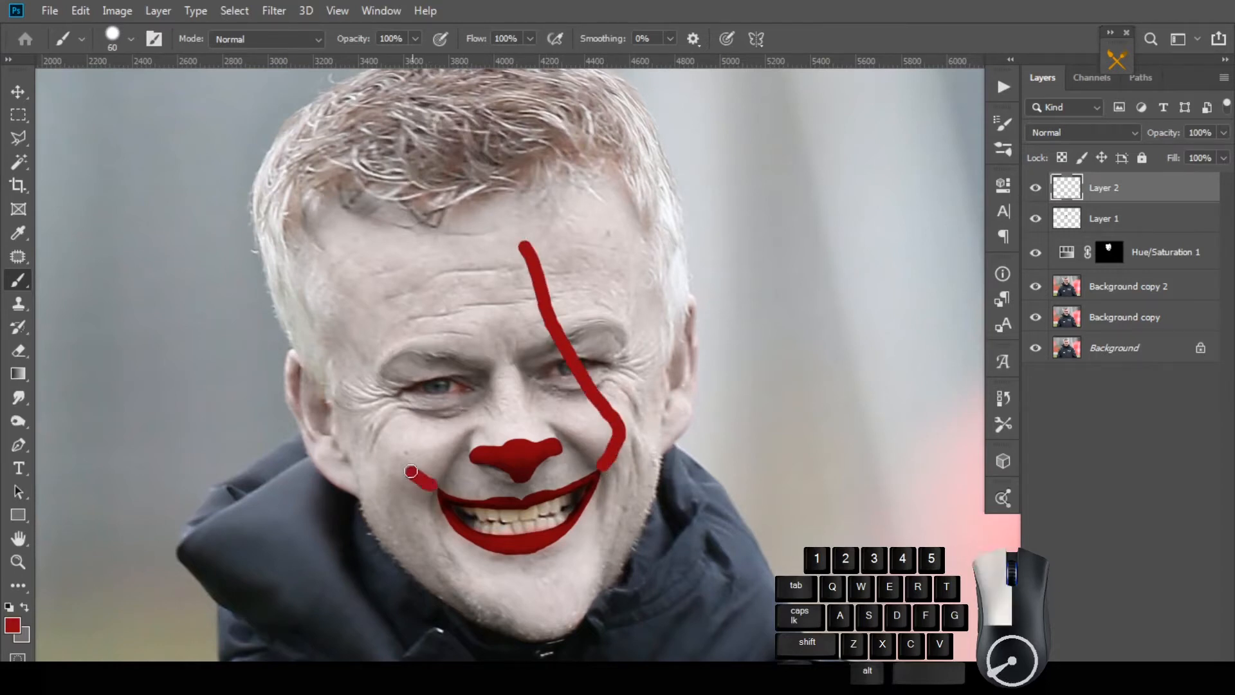
{"action": "left_click_drag", "start_coordinate": [419, 405], "coordinate": [441, 252]}
{"action": "left_click", "coordinate": [524, 241]}
{"action": "scroll", "coordinate": [521, 373], "scroll_direction": "up", "scroll_amount": 1}
{"action": "mouse_move", "coordinate": [515, 351]}
{"action": "left_mouse_down"}
{"action": "mouse_move", "coordinate": [513, 324]}
{"action": "mouse_move", "coordinate": [521, 329]}
{"action": "left_mouse_up"}
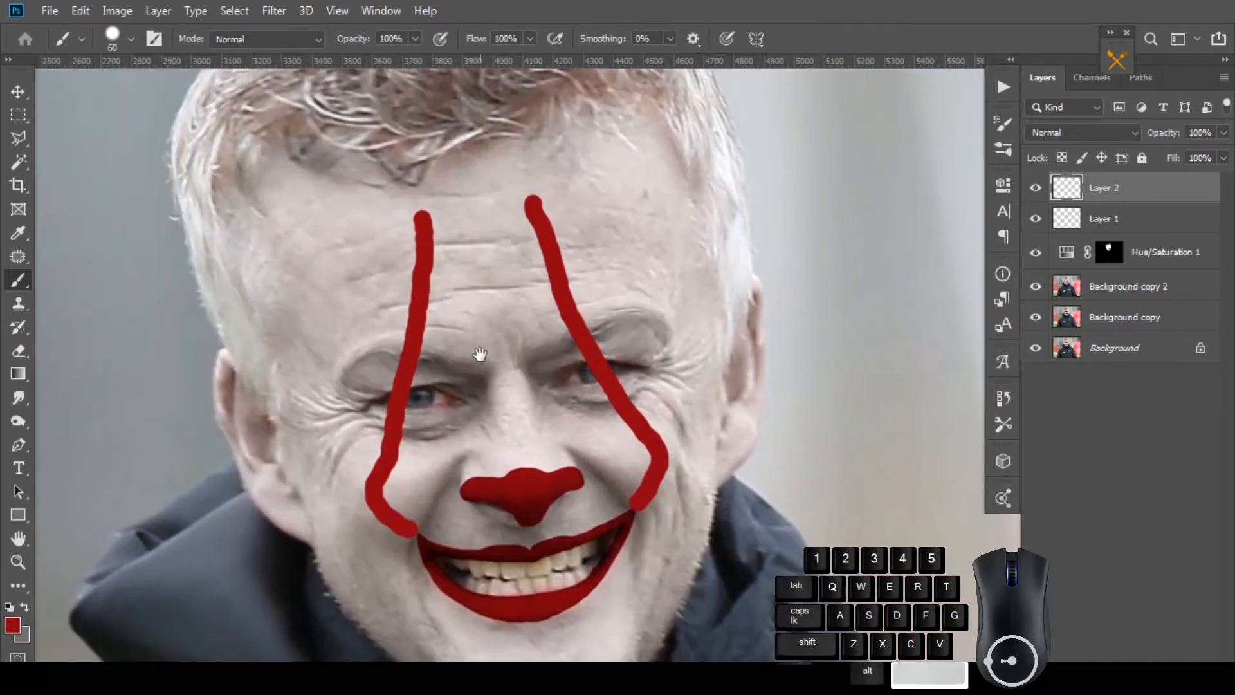
Try the Multiply blend mode on the stripes layer.
{"action": "scroll", "coordinate": [505, 300], "scroll_direction": "up", "scroll_amount": 1}
{"action": "scroll", "coordinate": [553, 357], "scroll_direction": "down", "scroll_amount": 1}
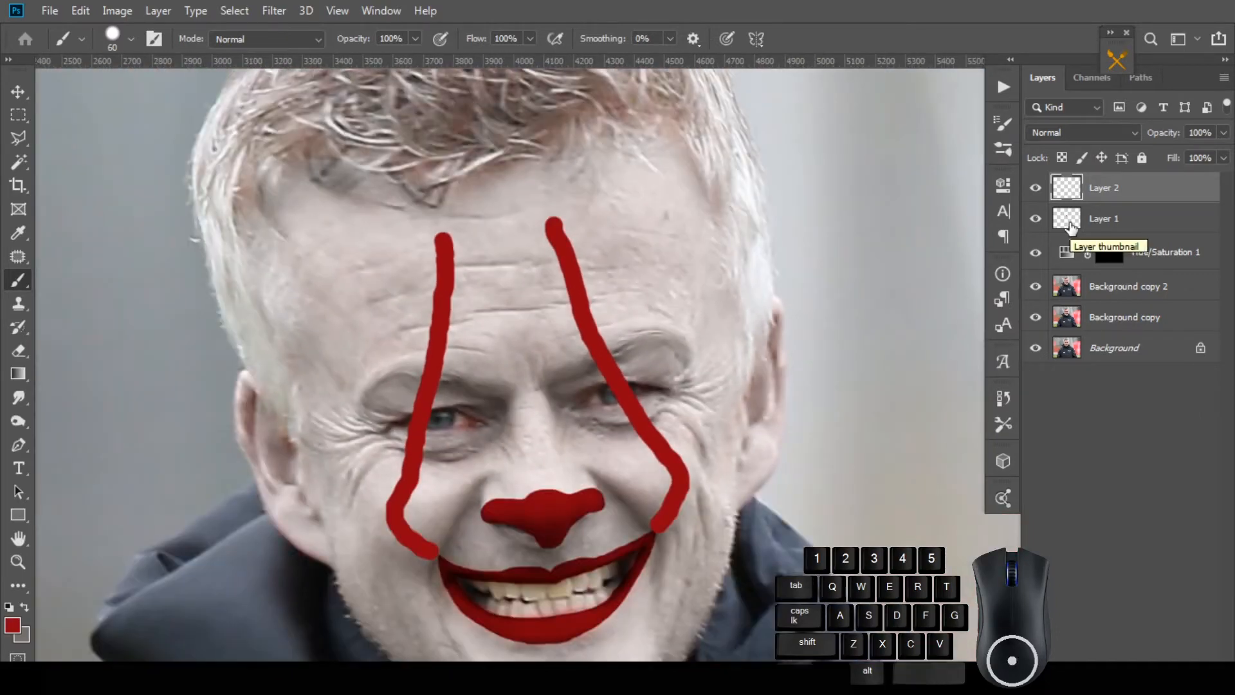
{"action": "scroll", "coordinate": [515, 303], "scroll_direction": "up", "scroll_amount": 2}
{"action": "scroll", "coordinate": [546, 257], "scroll_direction": "down", "scroll_amount": 2}
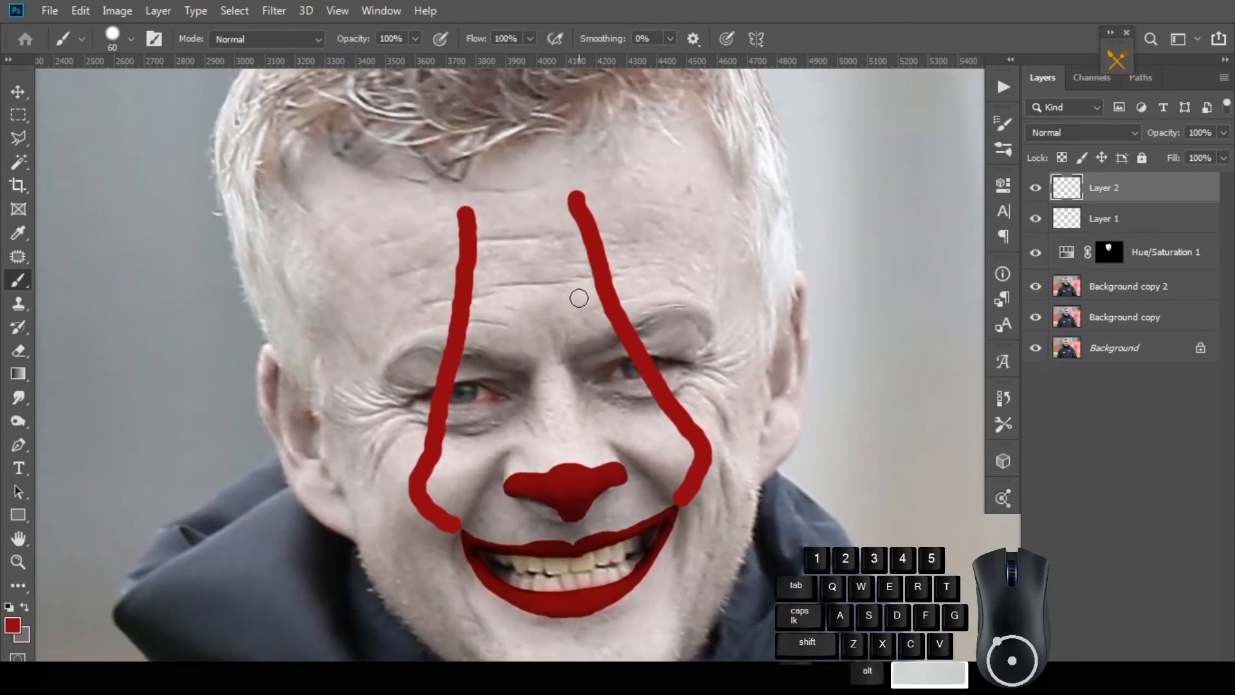
{"action": "left_click", "coordinate": [1083, 132]}
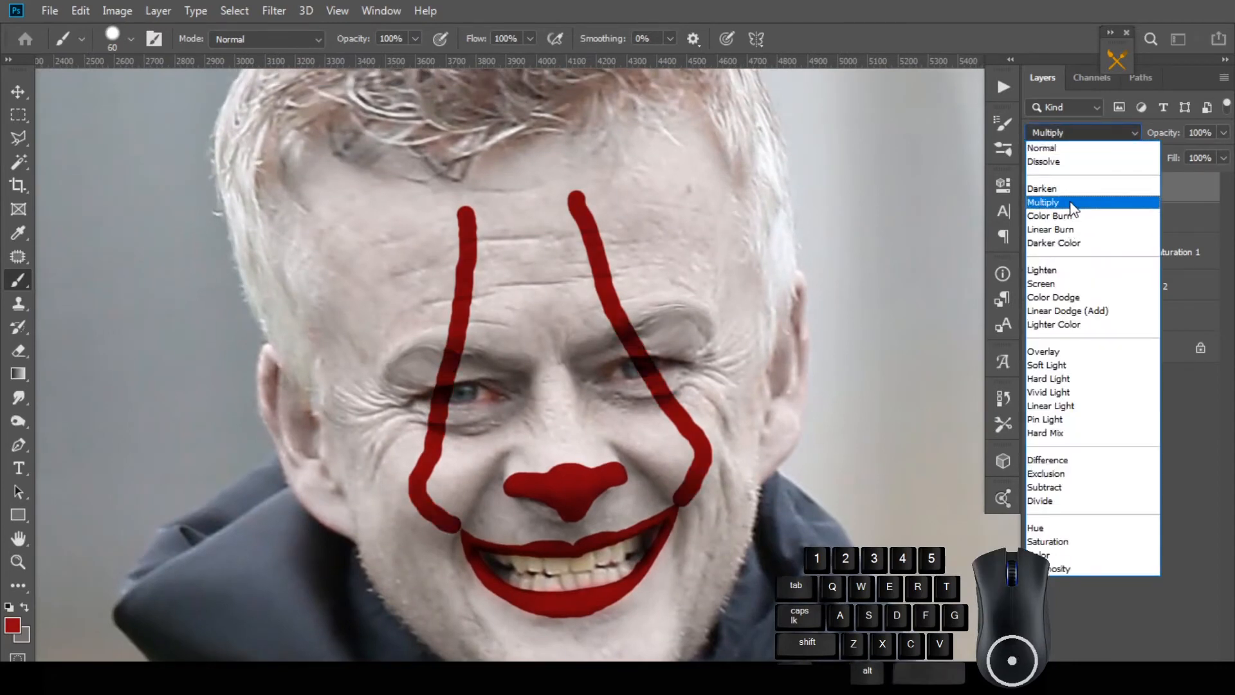
{"action": "left_click", "coordinate": [974, 3]}
Add a white layer mask to the stripes layer and make black the painting colour.
{"action": "scroll", "coordinate": [624, 239], "scroll_direction": "up", "scroll_amount": 1}
{"action": "left_click_drag", "start_coordinate": [634, 254], "coordinate": [626, 220]}
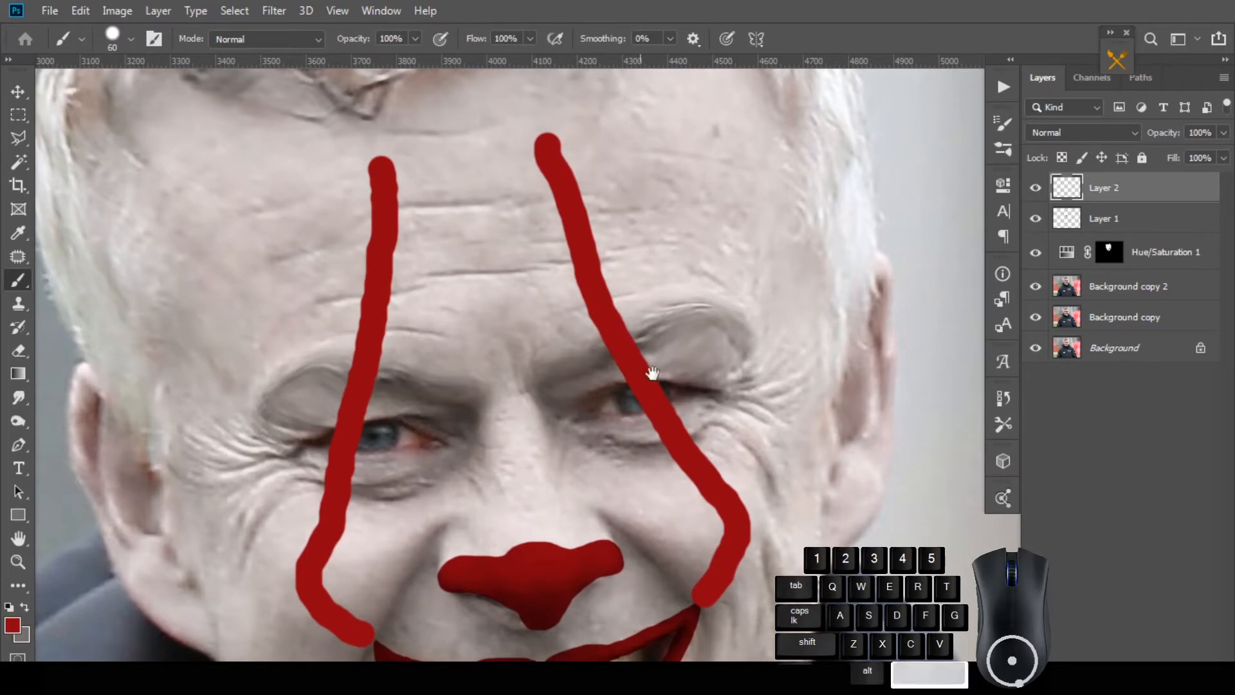
{"action": "left_click_drag", "start_coordinate": [651, 372], "coordinate": [644, 357]}
{"action": "key", "text": "ctrl+shift+m"}
{"action": "key", "text": "x"}
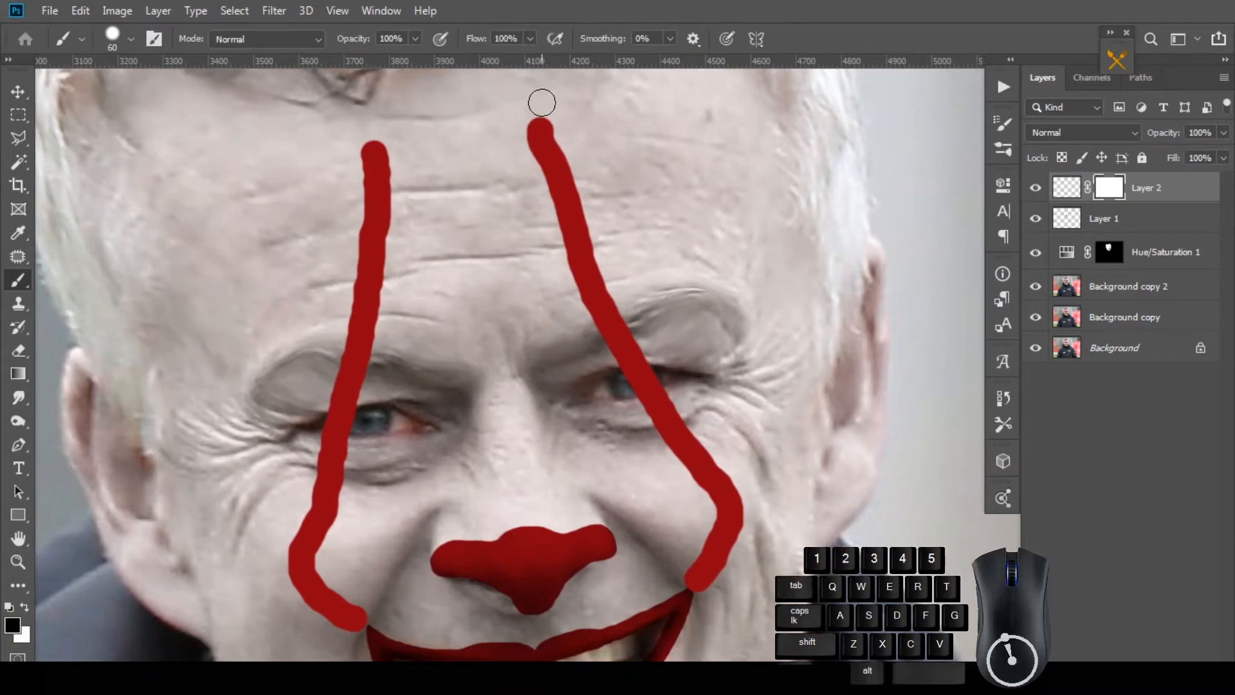
Mask the forehead end of the stripe on the viewer's right into a sharp taper, ending with a 90 px brush.
{"action": "mouse_move", "coordinate": [542, 103]}
{"action": "left_mouse_down"}
{"action": "mouse_move", "coordinate": [571, 174]}
{"action": "mouse_move", "coordinate": [521, 154]}
{"action": "mouse_move", "coordinate": [561, 132]}
{"action": "mouse_move", "coordinate": [600, 197]}
{"action": "left_mouse_up"}
{"action": "left_click", "coordinate": [519, 123]}
{"action": "key", "text": "]"}
{"action": "mouse_move", "coordinate": [566, 130]}
{"action": "left_mouse_down"}
{"action": "mouse_move", "coordinate": [598, 192]}
{"action": "mouse_move", "coordinate": [566, 128]}
{"action": "left_mouse_up"}
{"action": "left_click_drag", "start_coordinate": [514, 100], "coordinate": [514, 102]}
{"action": "mouse_move", "coordinate": [521, 150]}
{"action": "left_mouse_down"}
{"action": "mouse_move", "coordinate": [602, 220]}
{"action": "mouse_move", "coordinate": [605, 251]}
{"action": "left_mouse_up"}
{"action": "key", "text": "]"}
{"action": "key", "text": "]"}
{"action": "key", "text": "]"}
{"action": "key", "text": "["}
{"action": "key", "text": "["}
{"action": "left_click_drag", "start_coordinate": [602, 184], "coordinate": [623, 275]}
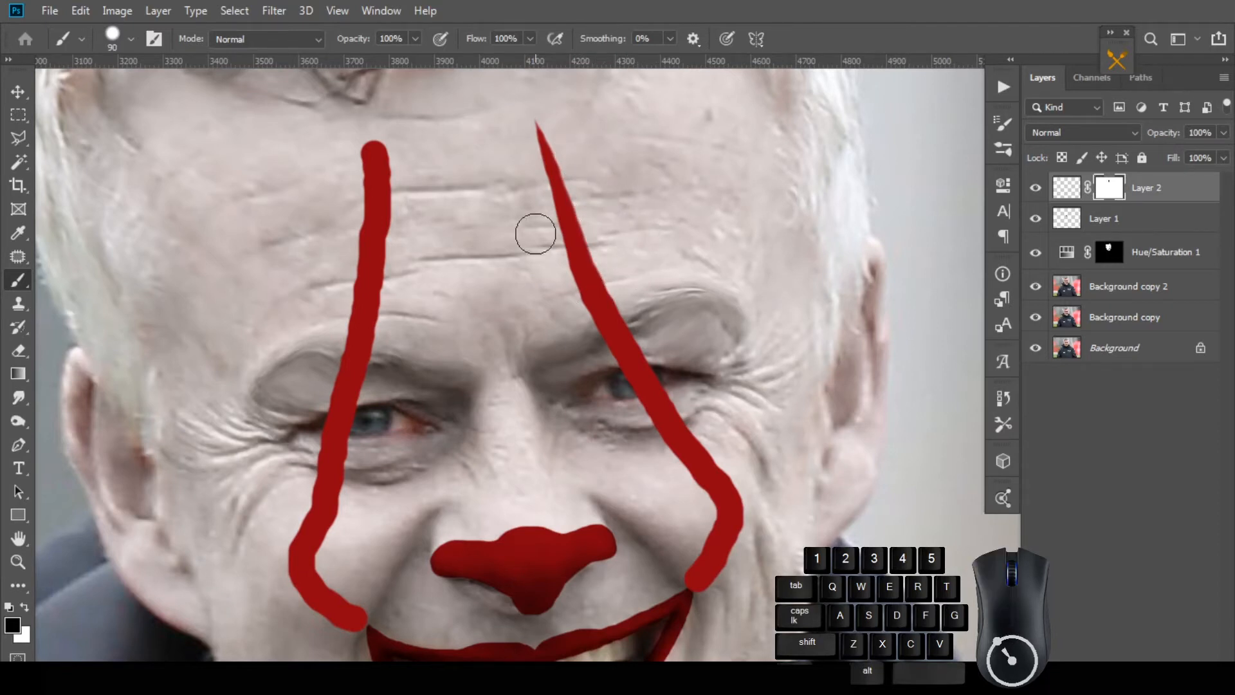
{"action": "mouse_move", "coordinate": [544, 243]}
{"action": "left_mouse_down"}
{"action": "mouse_move", "coordinate": [573, 328]}
{"action": "mouse_move", "coordinate": [562, 205]}
{"action": "left_mouse_up"}
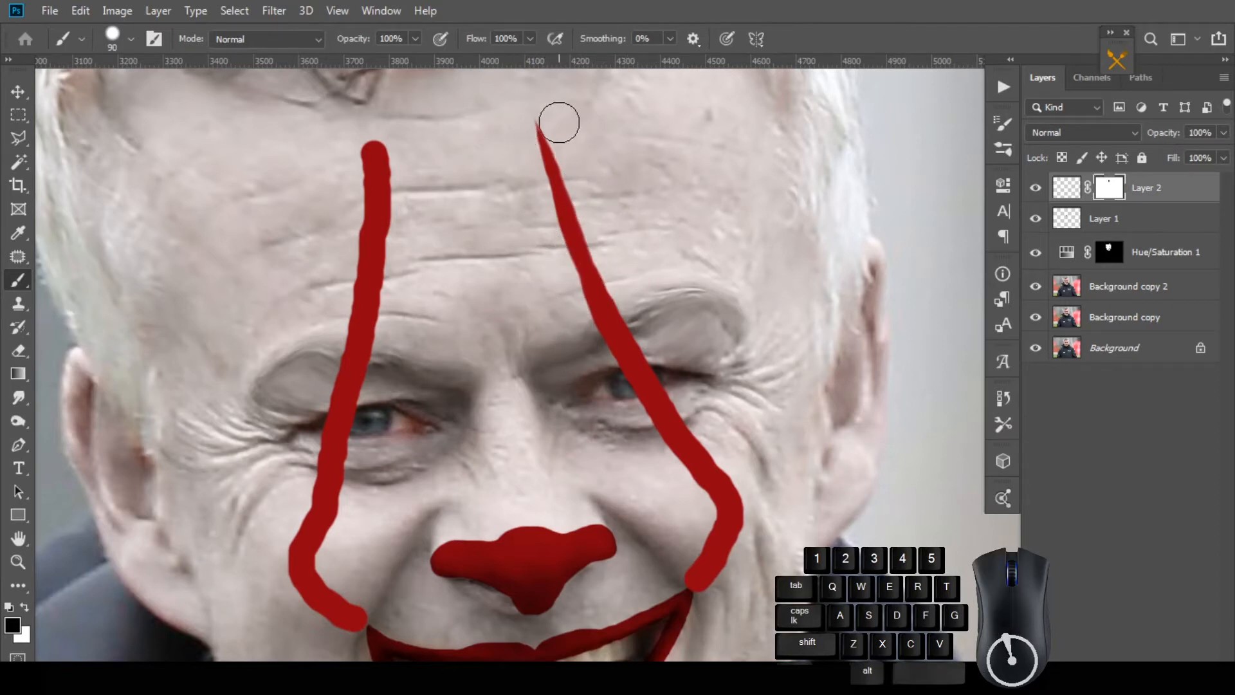
{"action": "left_click_drag", "start_coordinate": [559, 122], "coordinate": [612, 245]}
Mask the forehead end of the stripe on the viewer's left into a matching point and thin both stripes' edges with the 90 px brush.
{"action": "mouse_move", "coordinate": [351, 121]}
{"action": "left_mouse_down"}
{"action": "mouse_move", "coordinate": [352, 210]}
{"action": "mouse_move", "coordinate": [324, 335]}
{"action": "left_mouse_up"}
{"action": "left_click_drag", "start_coordinate": [402, 133], "coordinate": [399, 140]}
{"action": "left_click_drag", "start_coordinate": [403, 244], "coordinate": [394, 313]}
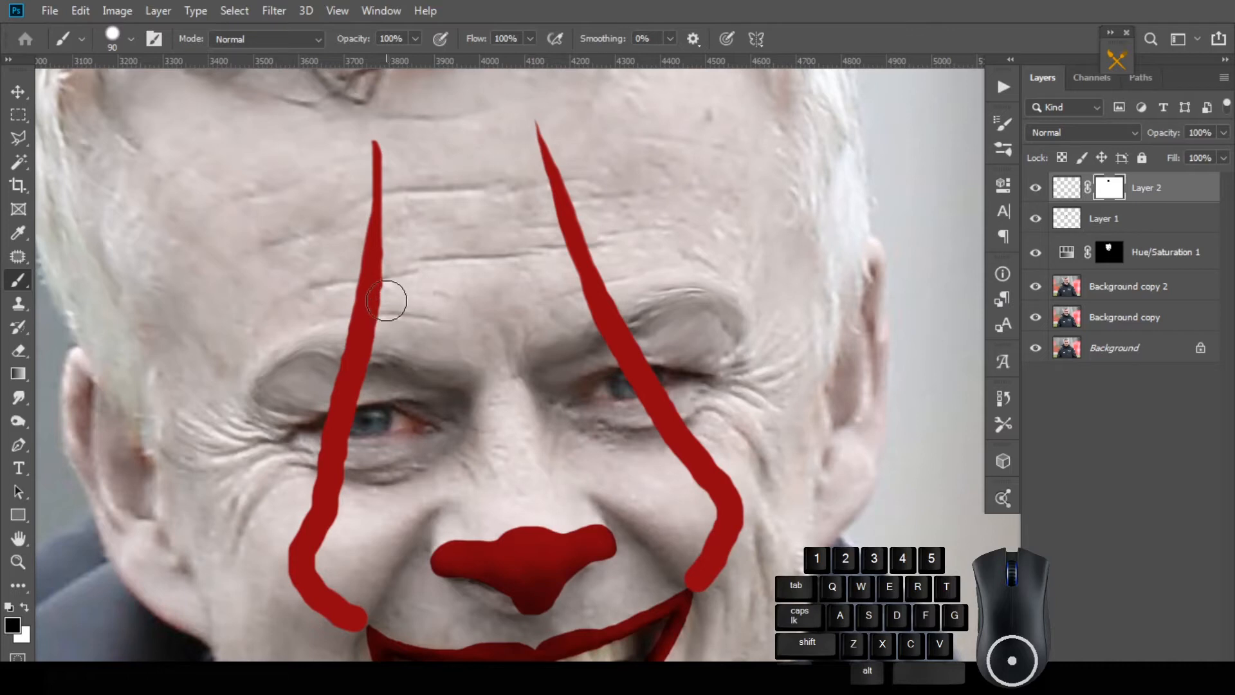
{"action": "mouse_move", "coordinate": [397, 132]}
{"action": "left_mouse_down"}
{"action": "mouse_move", "coordinate": [399, 229]}
{"action": "mouse_move", "coordinate": [338, 219]}
{"action": "left_mouse_up"}
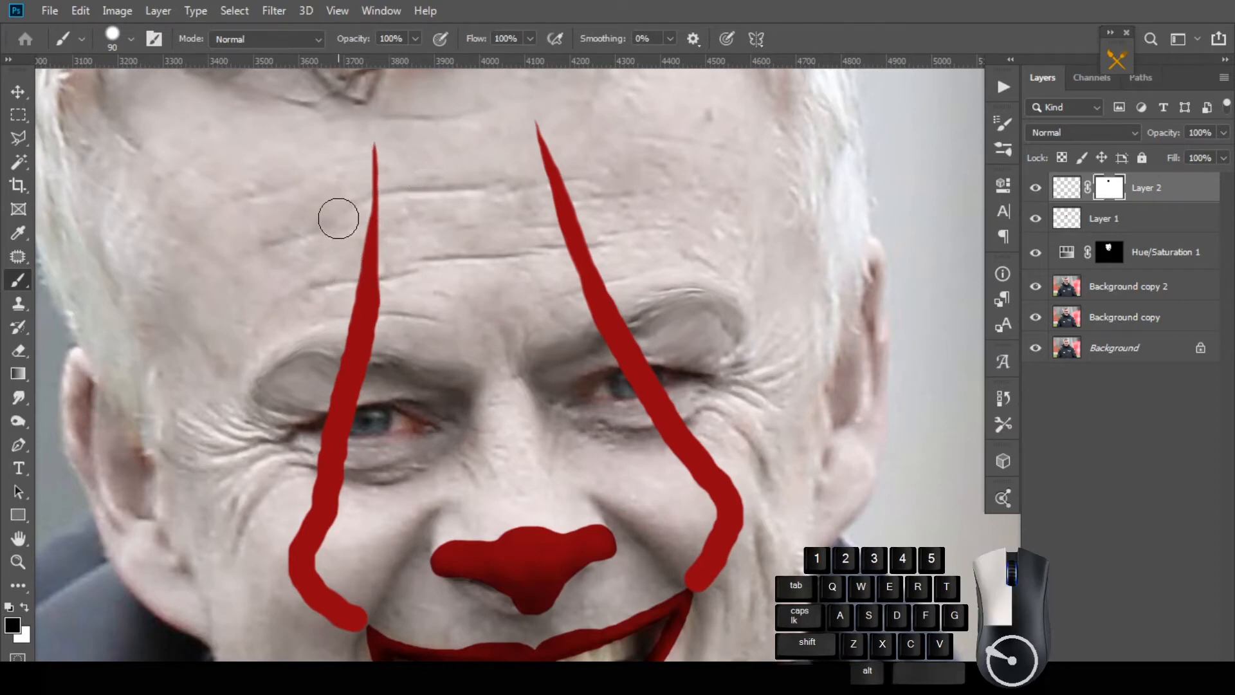
{"action": "left_click_drag", "start_coordinate": [335, 321], "coordinate": [333, 345]}
{"action": "left_click_drag", "start_coordinate": [405, 305], "coordinate": [393, 351]}
{"action": "left_click_drag", "start_coordinate": [394, 333], "coordinate": [378, 397]}
{"action": "left_click_drag", "start_coordinate": [554, 234], "coordinate": [488, 245]}
{"action": "left_click_drag", "start_coordinate": [617, 257], "coordinate": [693, 391]}
Try Multiply blending on the masked stripes layer and undo it.
{"action": "left_click", "coordinate": [1108, 134]}
{"action": "left_click", "coordinate": [1061, 201]}
{"action": "scroll", "coordinate": [641, 392], "scroll_direction": "up", "scroll_amount": 2}
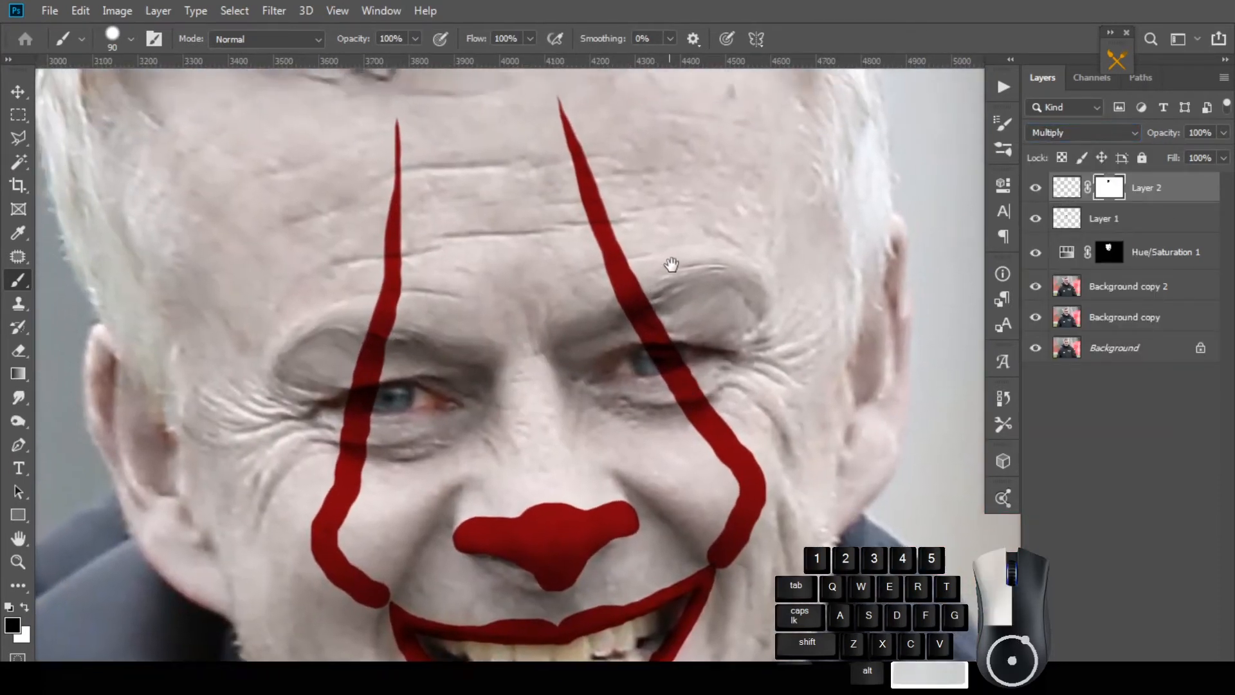
{"action": "scroll", "coordinate": [670, 267], "scroll_direction": "down", "scroll_amount": 1}
{"action": "left_click_drag", "start_coordinate": [652, 351], "coordinate": [673, 311]}
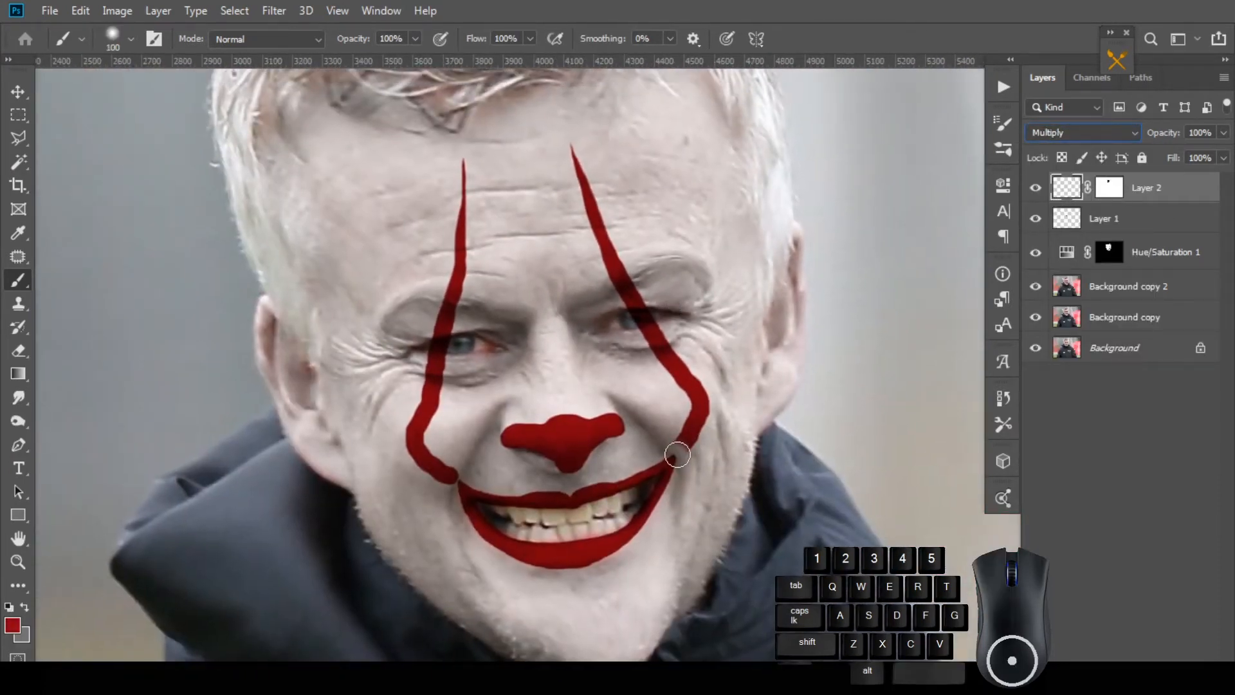
{"action": "key", "text": "ctrl+z"}
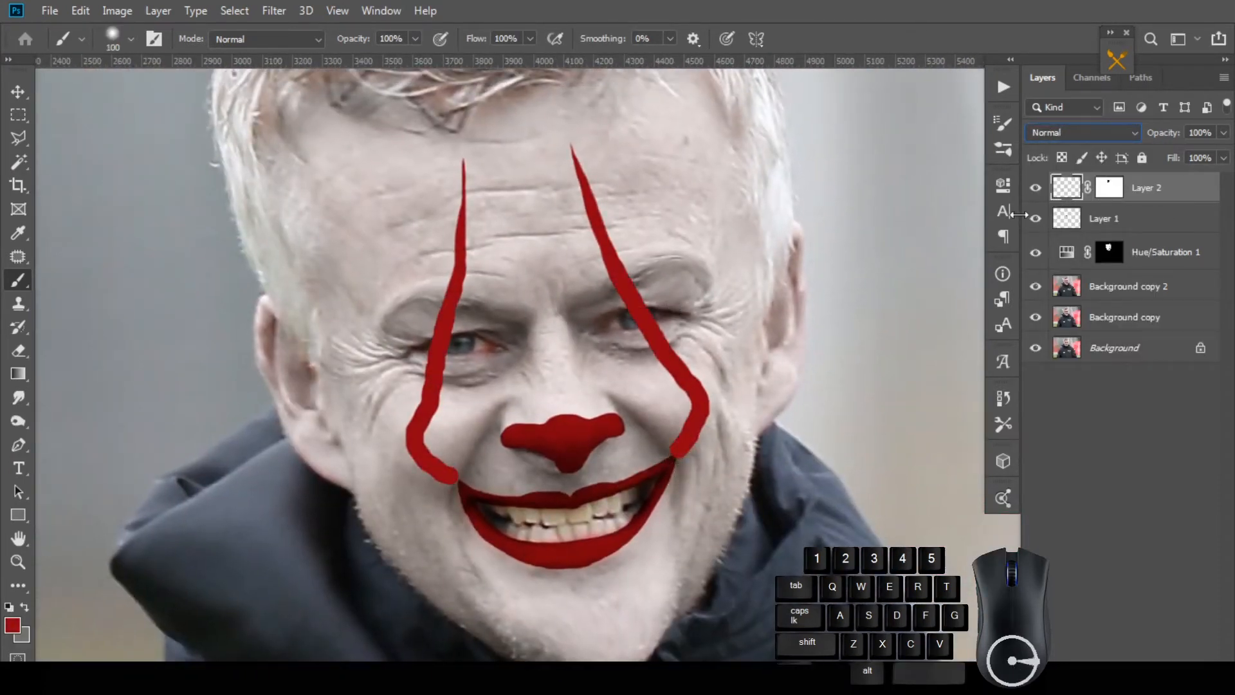
Paint soft dark red dabs with a 125 px brush where the stripes meet the mouth corners.
{"action": "scroll", "coordinate": [677, 436], "scroll_direction": "up", "scroll_amount": 1}
{"action": "key", "text": "bracketright"}
{"action": "right_click", "coordinate": [687, 470]}
{"action": "key", "text": "Escape"}
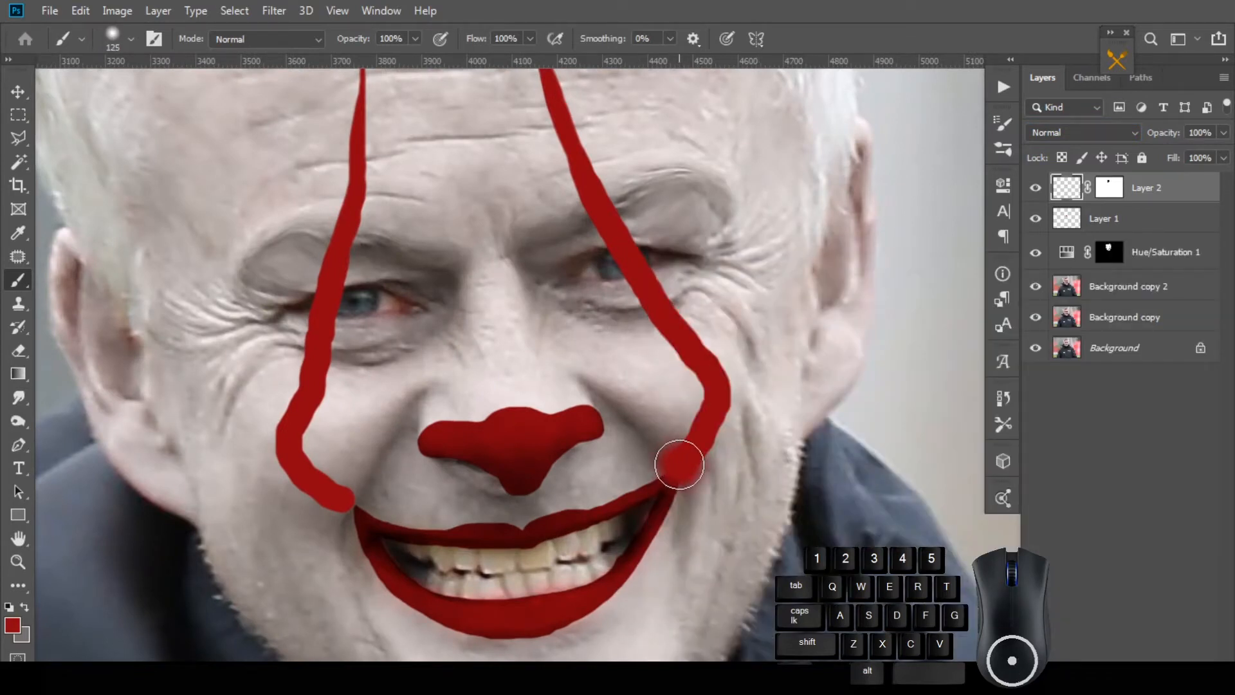
{"action": "key", "text": "bracketright"}
{"action": "scroll", "coordinate": [666, 353], "scroll_direction": "down", "scroll_amount": 2}
Set the stripes layer to Multiply and darken it with a Levels adjustment by raising the black input level.
{"action": "left_click", "coordinate": [1084, 132]}
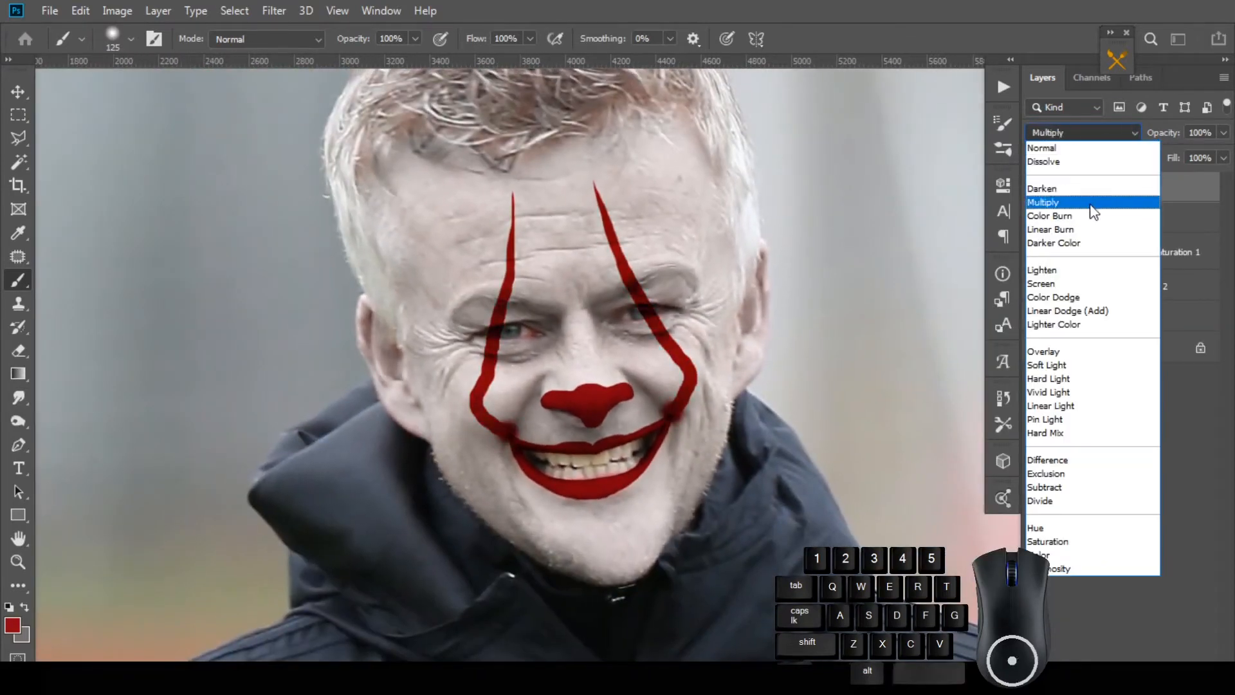
{"action": "left_click", "coordinate": [1087, 201]}
{"action": "left_click", "coordinate": [249, 13]}
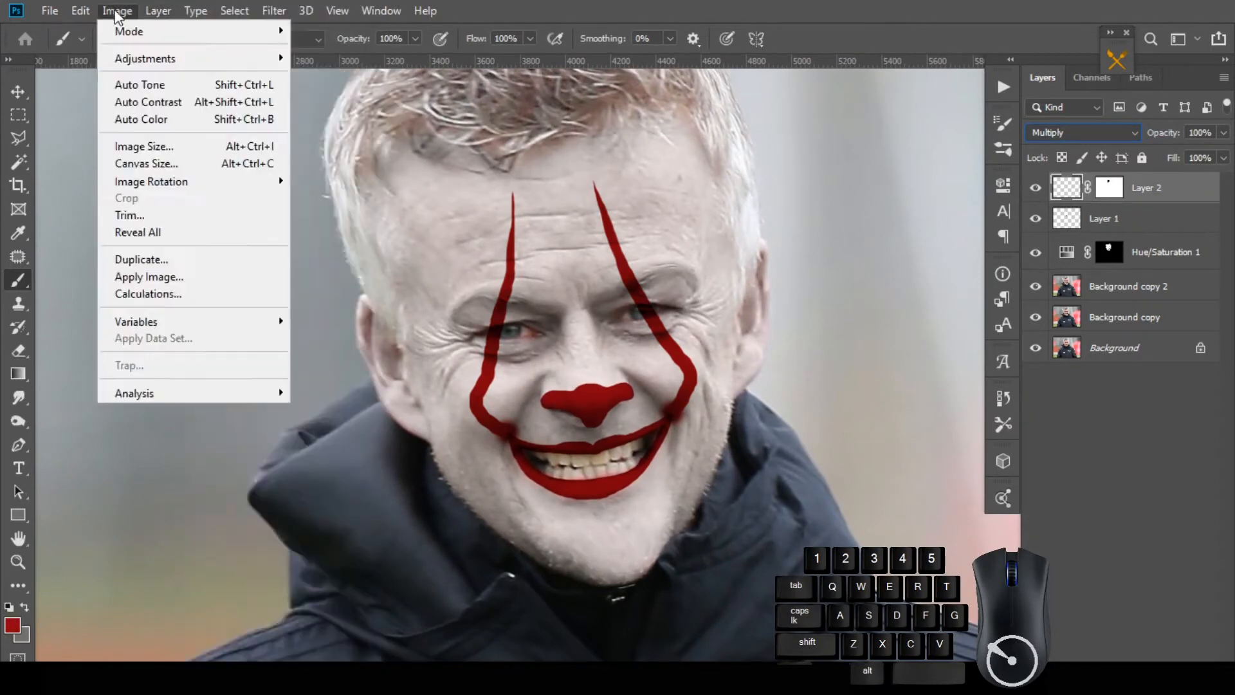
{"action": "left_click", "coordinate": [129, 13]}
{"action": "left_click", "coordinate": [129, 13]}
{"action": "mouse_move", "coordinate": [155, 58]}
{"action": "left_click", "coordinate": [341, 75]}
{"action": "left_click_drag", "start_coordinate": [830, 338], "coordinate": [845, 339]}
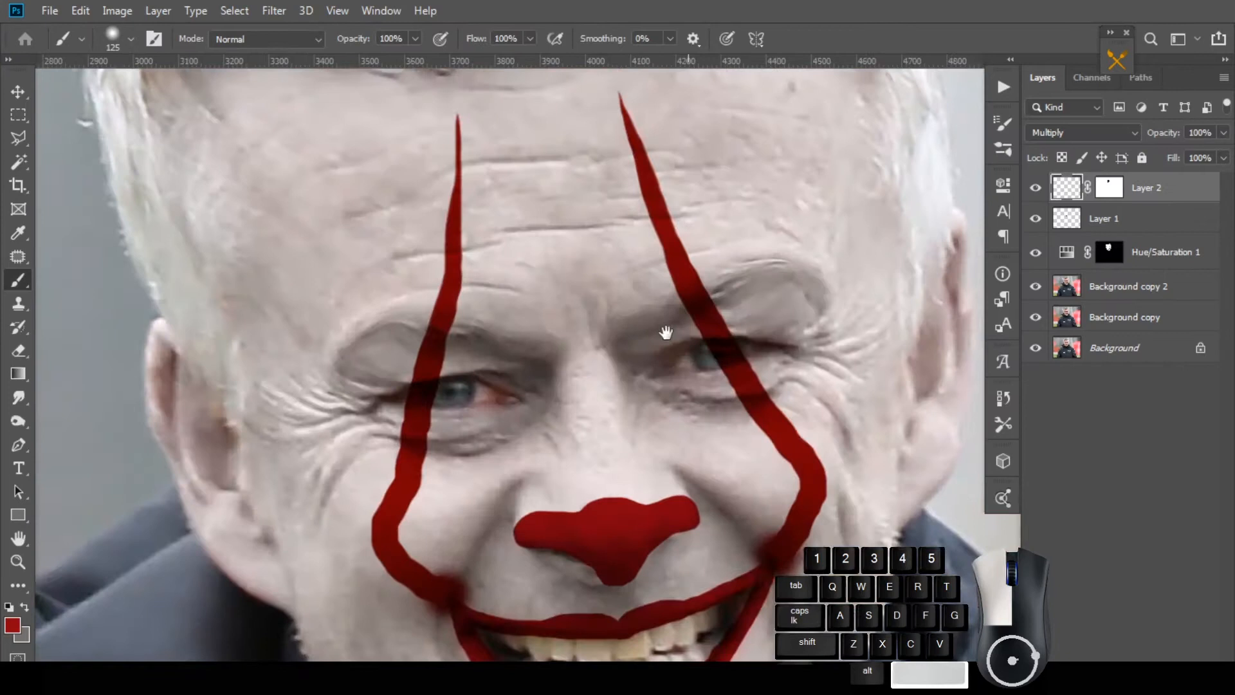
Mask the stripe off the eye on the viewer's left using a soft 40 px black brush on the stripes layer's mask.
{"action": "scroll", "coordinate": [668, 330], "scroll_direction": "up", "scroll_amount": 3}
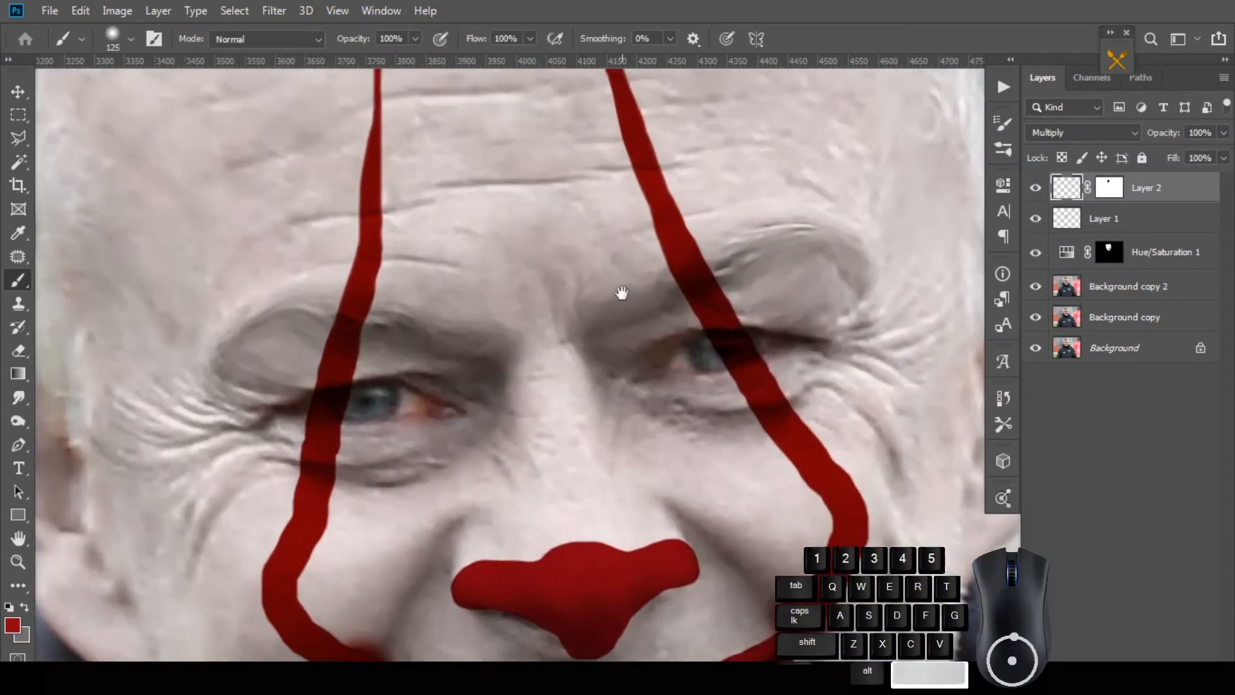
{"action": "right_click", "coordinate": [608, 305]}
{"action": "right_click", "coordinate": [641, 309]}
{"action": "left_click_drag", "start_coordinate": [758, 328], "coordinate": [730, 327]}
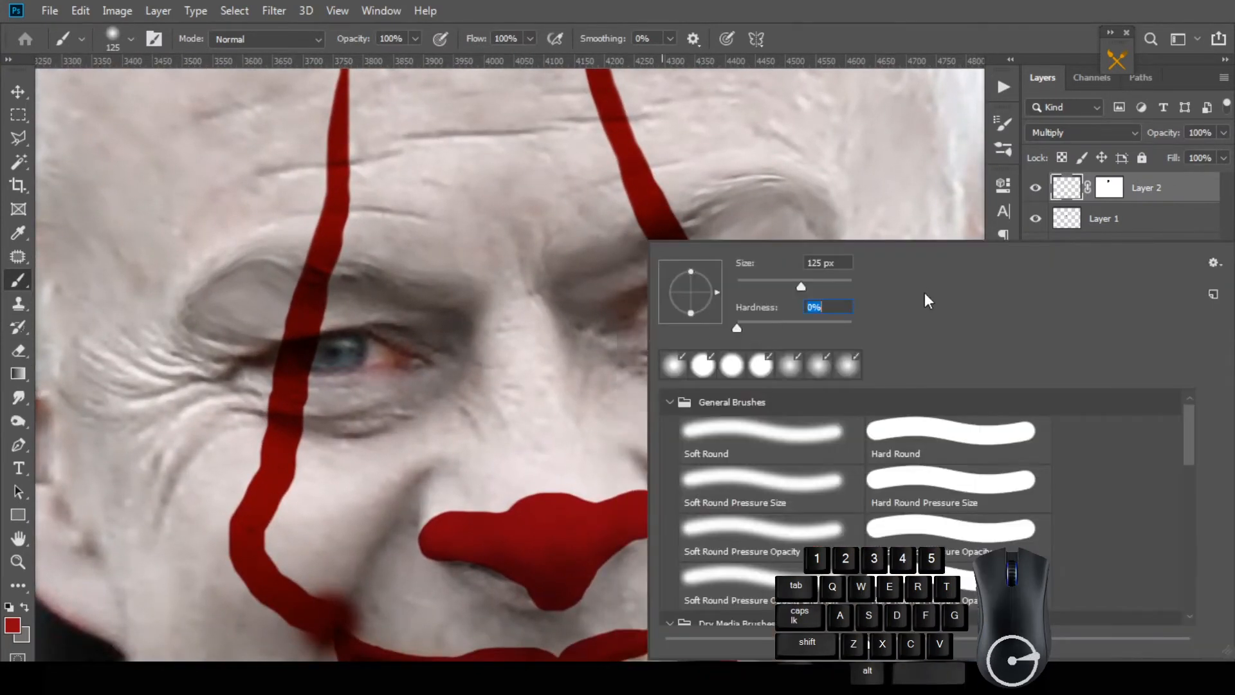
{"action": "key", "text": "Return"}
{"action": "left_click", "coordinate": [424, 321], "text": "ctrl"}
{"action": "mouse_move", "coordinate": [216, 359]}
{"action": "left_mouse_down"}
{"action": "mouse_move", "coordinate": [298, 347]}
{"action": "mouse_move", "coordinate": [312, 358]}
{"action": "left_mouse_up"}
{"action": "key", "text": "ctrl+z"}
{"action": "key", "text": "["}
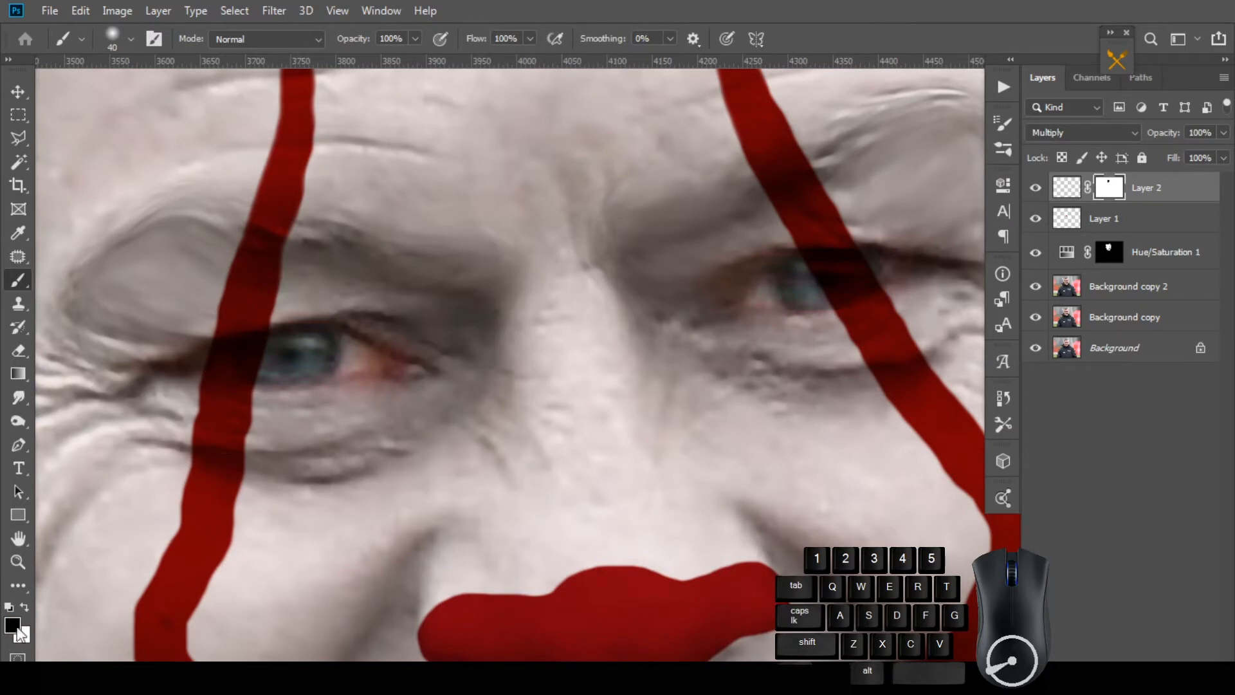
{"action": "mouse_move", "coordinate": [204, 361]}
{"action": "left_mouse_down"}
{"action": "mouse_move", "coordinate": [259, 350]}
{"action": "mouse_move", "coordinate": [229, 362]}
{"action": "mouse_move", "coordinate": [250, 364]}
{"action": "mouse_move", "coordinate": [256, 353]}
{"action": "left_mouse_up"}
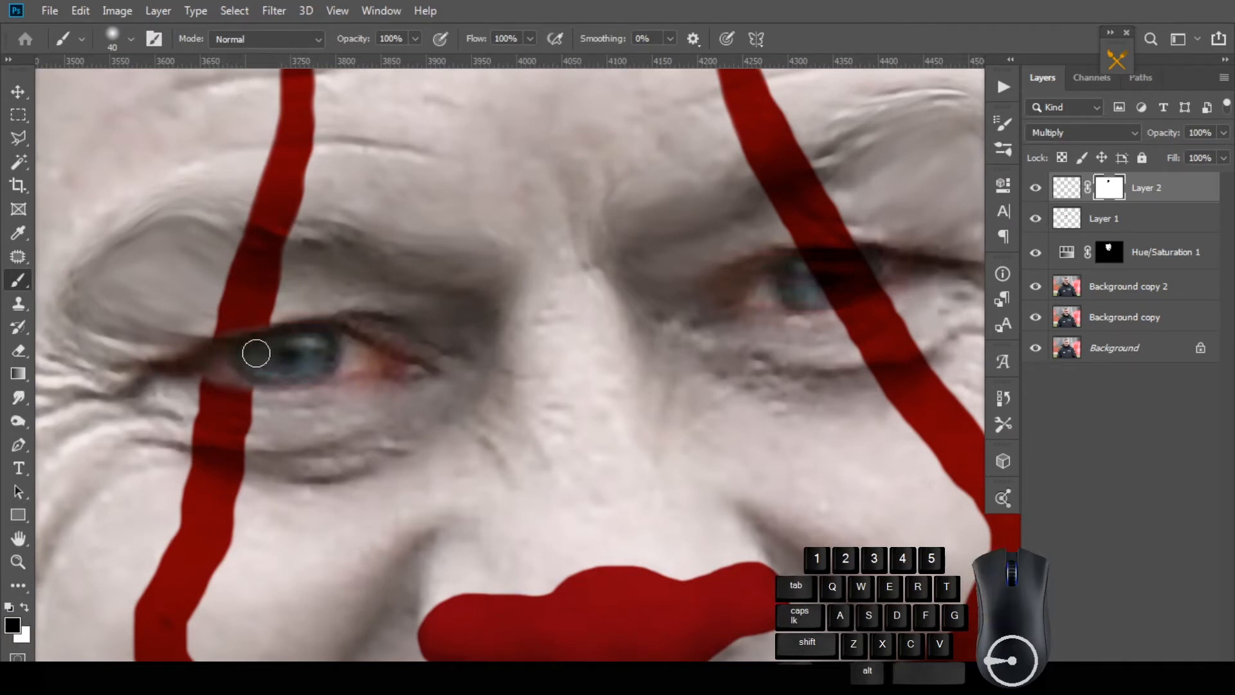
Mask the stripe off the eye on the viewer's right with the same soft brush.
{"action": "left_click_drag", "start_coordinate": [819, 269], "coordinate": [552, 317]}
{"action": "mouse_move", "coordinate": [546, 317]}
{"action": "left_mouse_down"}
{"action": "mouse_move", "coordinate": [601, 314]}
{"action": "mouse_move", "coordinate": [568, 335]}
{"action": "mouse_move", "coordinate": [589, 321]}
{"action": "left_mouse_up"}
{"action": "left_click_drag", "start_coordinate": [208, 386], "coordinate": [563, 346]}
Refine the mask edges along the lids of the eye on the viewer's left, restoring with white and hiding with black down to 30 px.
{"action": "key", "text": "x"}
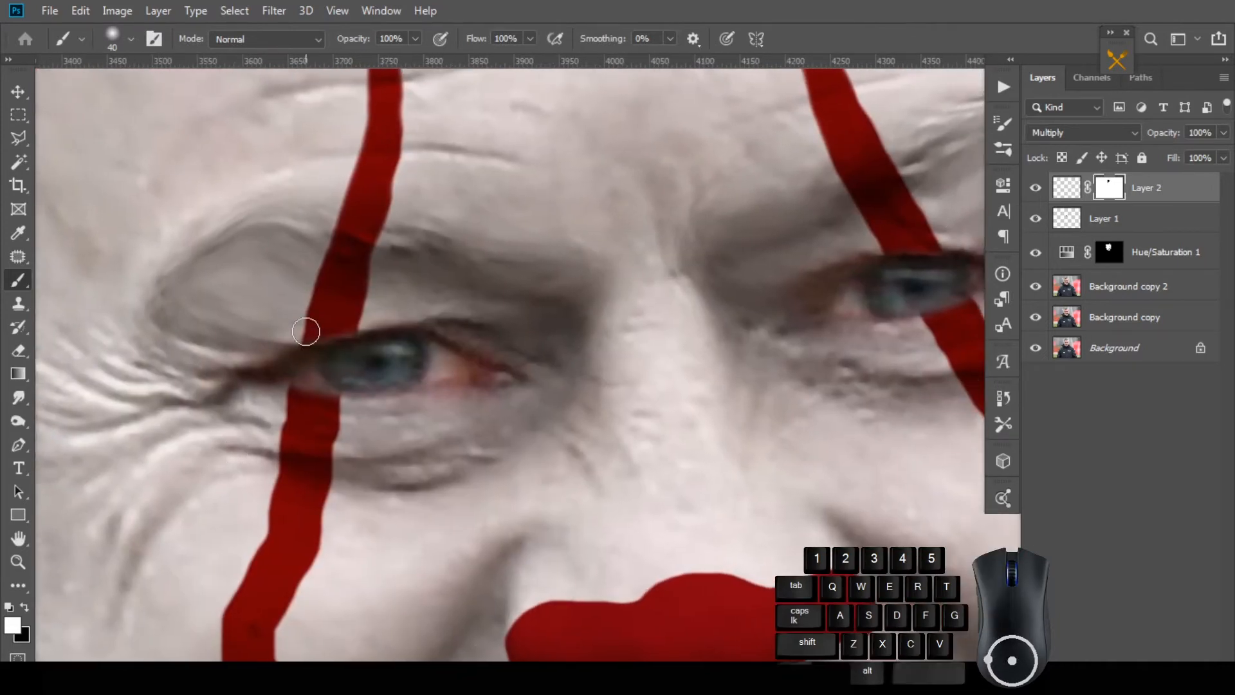
{"action": "left_click_drag", "start_coordinate": [307, 330], "coordinate": [341, 325]}
{"action": "mouse_move", "coordinate": [300, 398]}
{"action": "left_mouse_down"}
{"action": "mouse_move", "coordinate": [332, 394]}
{"action": "mouse_move", "coordinate": [333, 377]}
{"action": "mouse_move", "coordinate": [321, 371]}
{"action": "mouse_move", "coordinate": [301, 393]}
{"action": "left_mouse_up"}
{"action": "key", "text": "x"}
{"action": "key", "text": "bracketleft"}
{"action": "key", "text": "x"}
{"action": "key", "text": "x"}
{"action": "left_click_drag", "start_coordinate": [313, 369], "coordinate": [335, 378]}
{"action": "scroll", "coordinate": [701, 367], "scroll_direction": "down", "scroll_amount": 6}
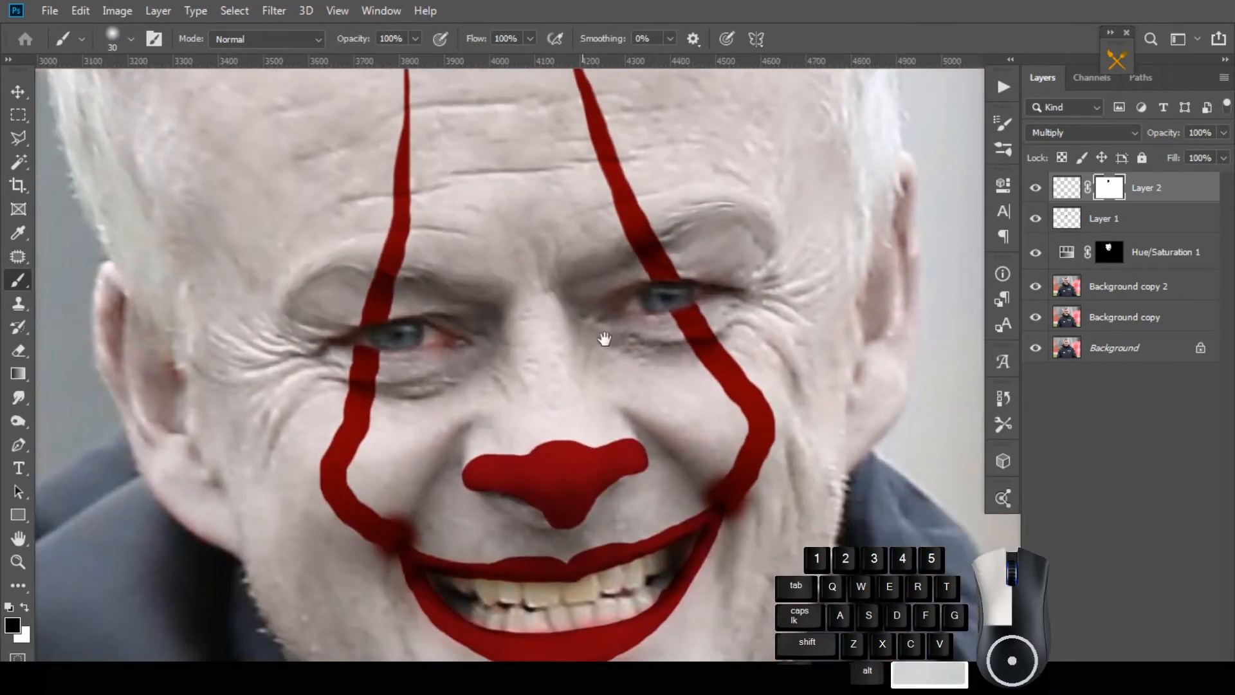
Apply a Levels adjustment to the stripes layer with the black input level at 8.
{"action": "left_click_drag", "start_coordinate": [585, 341], "coordinate": [634, 336]}
{"action": "left_click", "coordinate": [118, 11]}
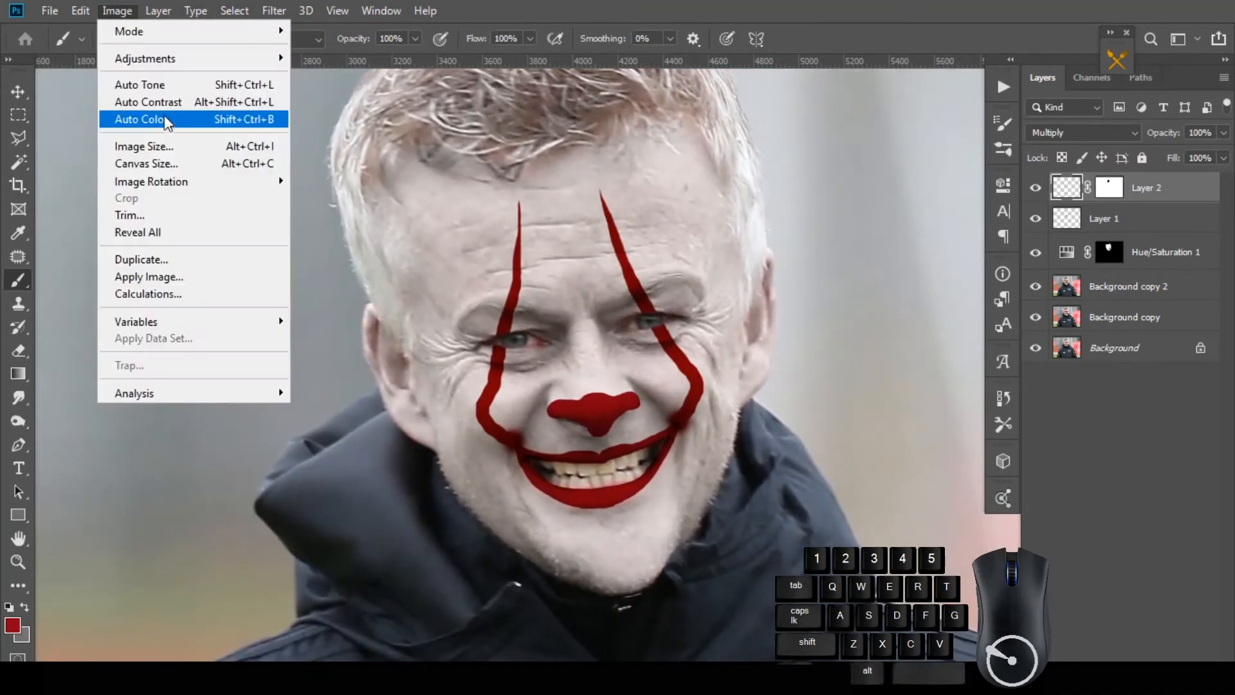
{"action": "mouse_move", "coordinate": [164, 58]}
{"action": "left_click", "coordinate": [334, 70]}
{"action": "left_click_drag", "start_coordinate": [825, 337], "coordinate": [847, 334]}
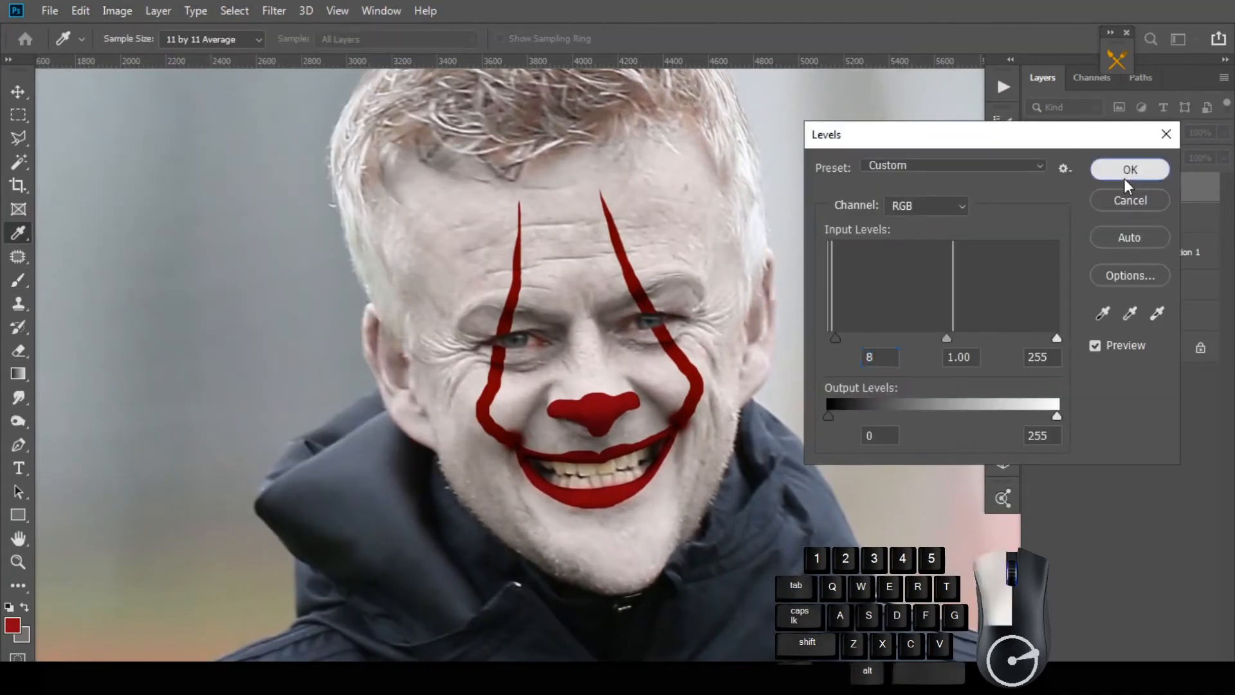
{"action": "left_click", "coordinate": [1130, 171]}
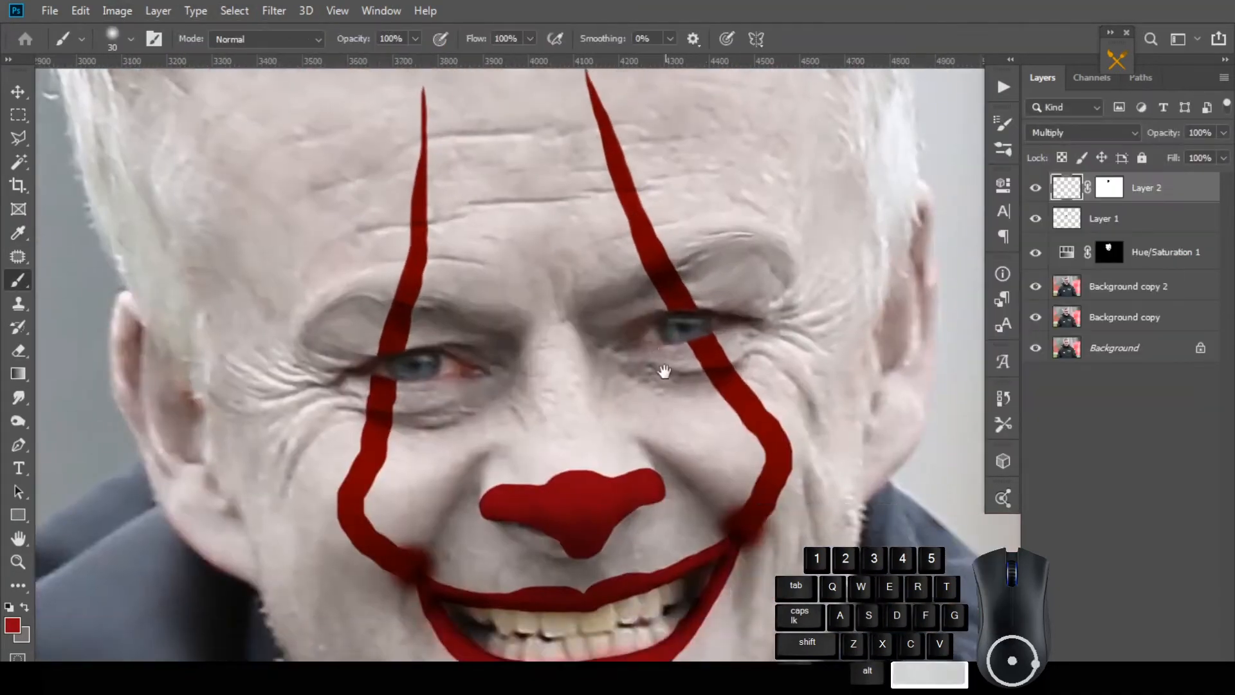
Examine the clown makeup on the whole portrait and up close around the nose and mouth.
{"action": "scroll", "coordinate": [576, 348], "scroll_direction": "down", "scroll_amount": 2}
{"action": "scroll", "coordinate": [576, 348], "scroll_direction": "down", "scroll_amount": 1}
{"action": "left_click", "coordinate": [1067, 291]}
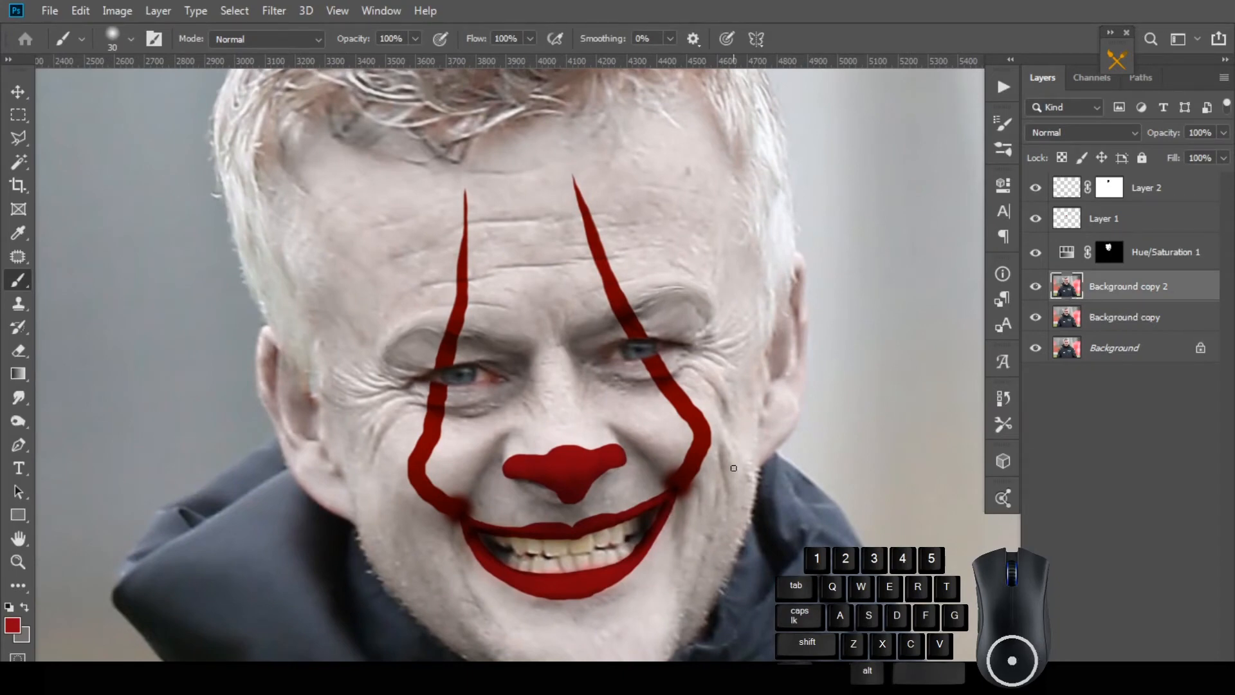
{"action": "scroll", "coordinate": [734, 467], "scroll_direction": "down", "scroll_amount": 5}
{"action": "scroll", "coordinate": [695, 295], "scroll_direction": "up", "scroll_amount": 2}
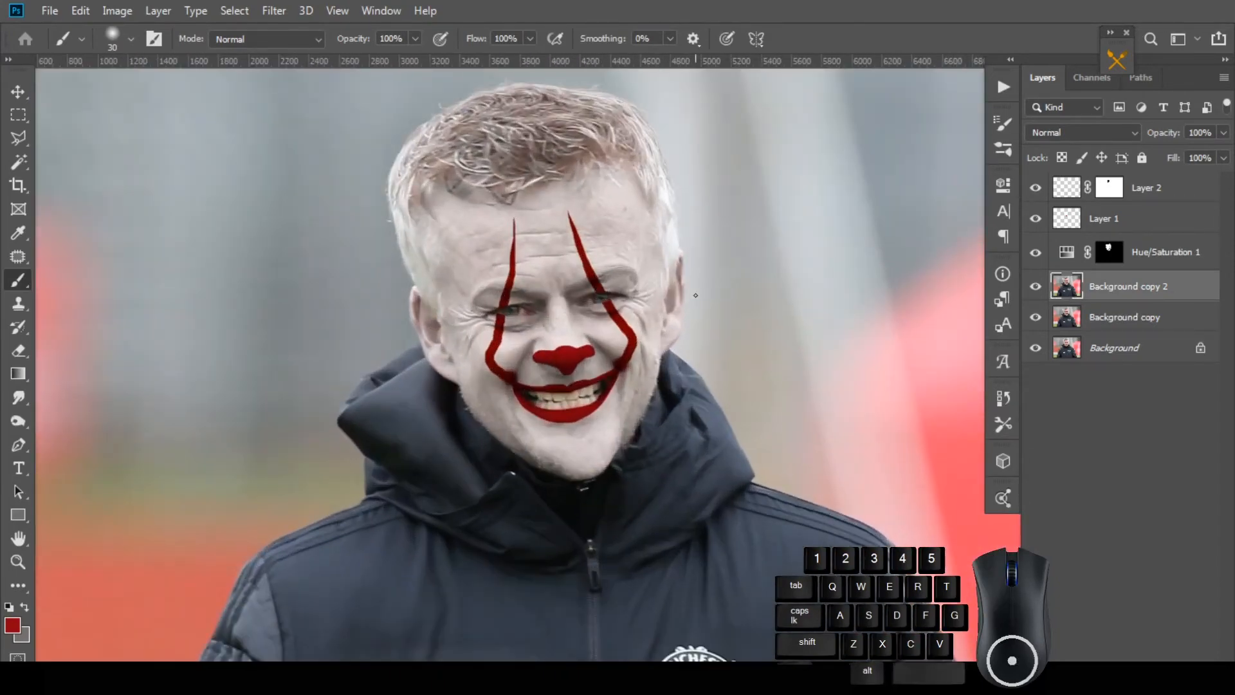
{"action": "left_click_drag", "start_coordinate": [541, 324], "coordinate": [582, 317]}
{"action": "scroll", "coordinate": [581, 317], "scroll_direction": "up", "scroll_amount": 4}
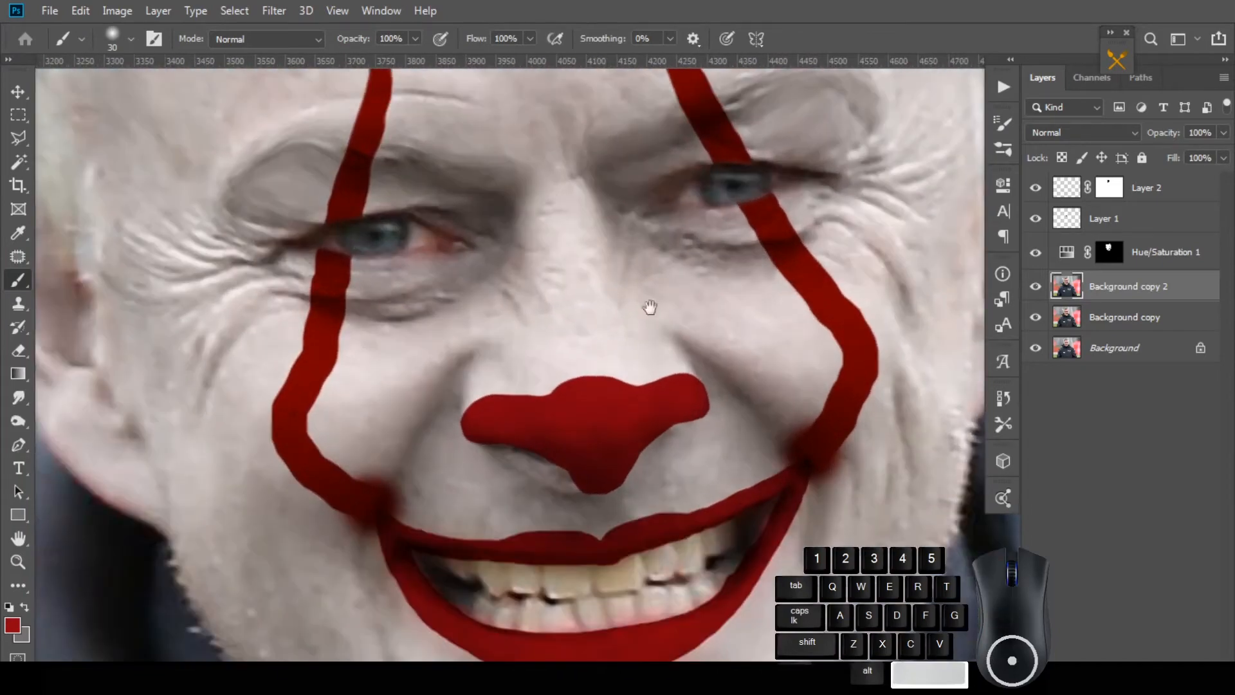
Add a layer mask to the lips and nose layer and set up a harder 40 px brush for black masking.
{"action": "left_click", "coordinate": [1074, 218]}
{"action": "left_click", "coordinate": [1104, 677]}
{"action": "left_click_drag", "start_coordinate": [597, 503], "coordinate": [541, 389]}
{"action": "scroll", "coordinate": [546, 381], "scroll_direction": "up", "scroll_amount": 2}
{"action": "key", "text": "bracketleft"}
{"action": "right_click", "coordinate": [583, 370]}
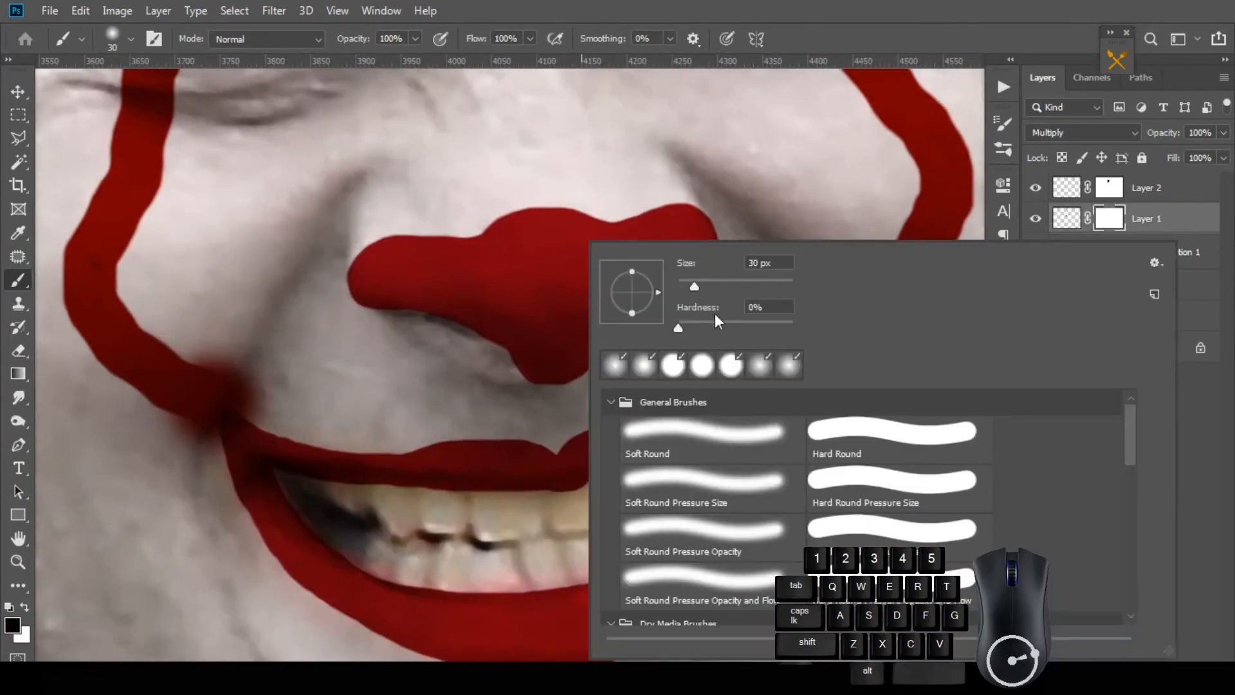
{"action": "left_click", "coordinate": [763, 320]}
{"action": "key", "text": "Return"}
{"action": "key", "text": "bracketright"}
{"action": "key", "text": "bracketright"}
Mask the red paint off the upper teeth along the lower edge of the upper lip.
{"action": "left_click_drag", "start_coordinate": [297, 479], "coordinate": [359, 493]}
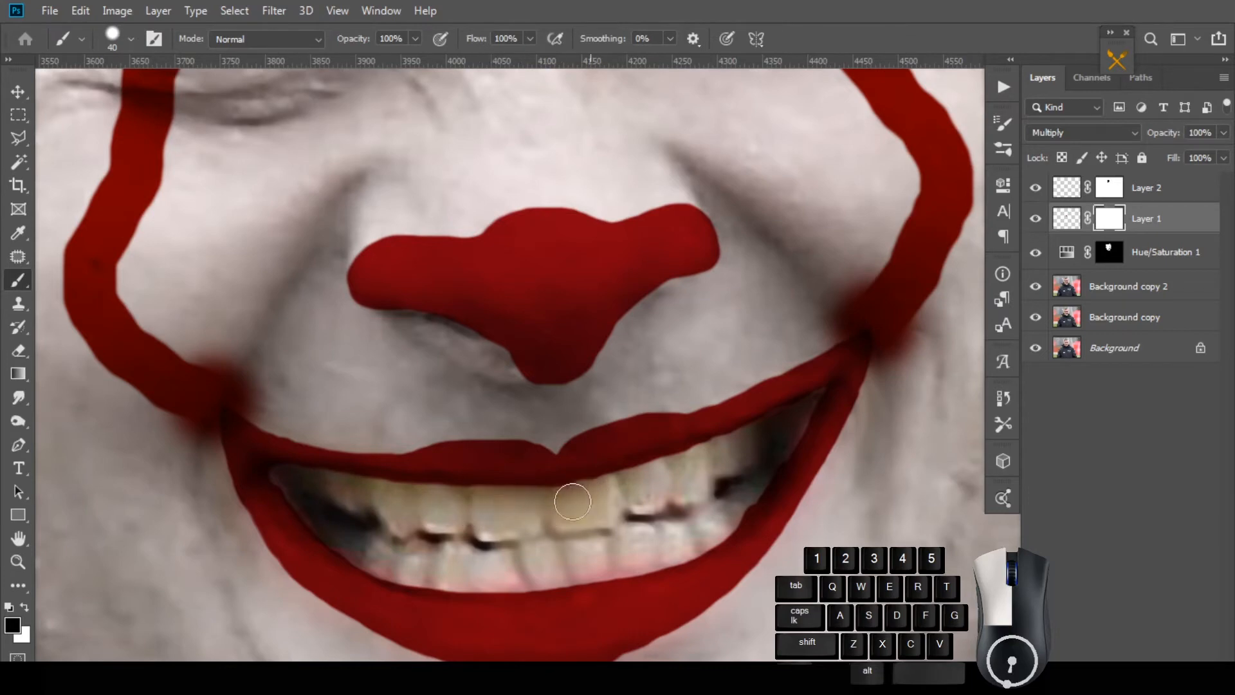
{"action": "mouse_move", "coordinate": [446, 501]}
{"action": "left_mouse_down"}
{"action": "mouse_move", "coordinate": [629, 469]}
{"action": "mouse_move", "coordinate": [648, 482]}
{"action": "left_mouse_up"}
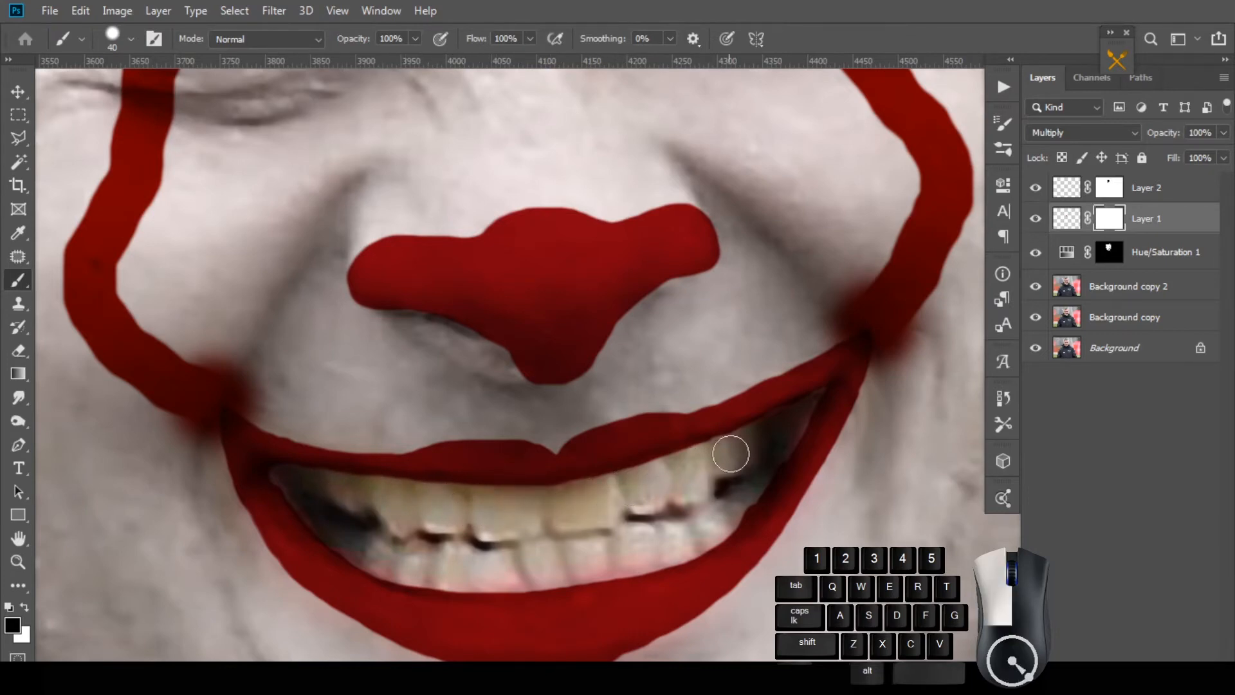
{"action": "left_click_drag", "start_coordinate": [578, 496], "coordinate": [494, 500]}
{"action": "scroll", "coordinate": [601, 325], "scroll_direction": "down", "scroll_amount": 5}
{"action": "mouse_move", "coordinate": [601, 325]}
{"action": "left_mouse_down"}
{"action": "mouse_move", "coordinate": [600, 431]}
{"action": "mouse_move", "coordinate": [524, 427]}
{"action": "left_mouse_up"}
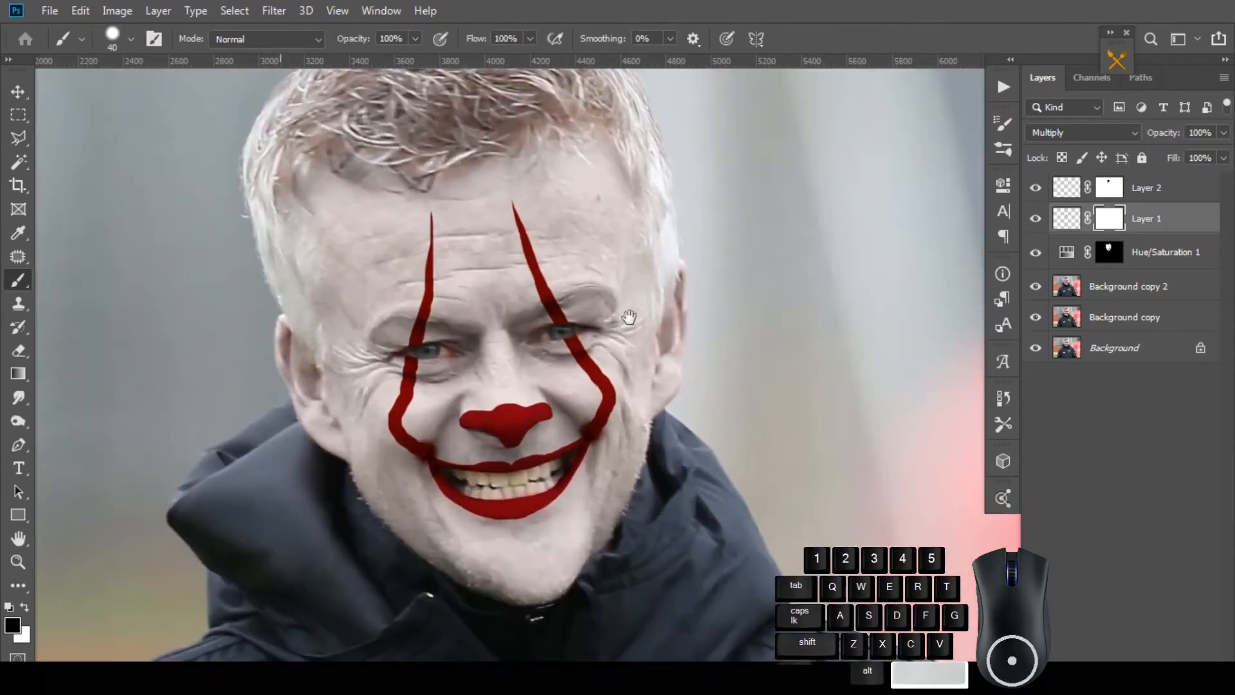
Activate the Move tool and select the Background copy 2 layer.
{"action": "scroll", "coordinate": [624, 341], "scroll_direction": "down", "scroll_amount": 2}
{"action": "left_click", "coordinate": [18, 92]}
{"action": "left_click", "coordinate": [1045, 288]}
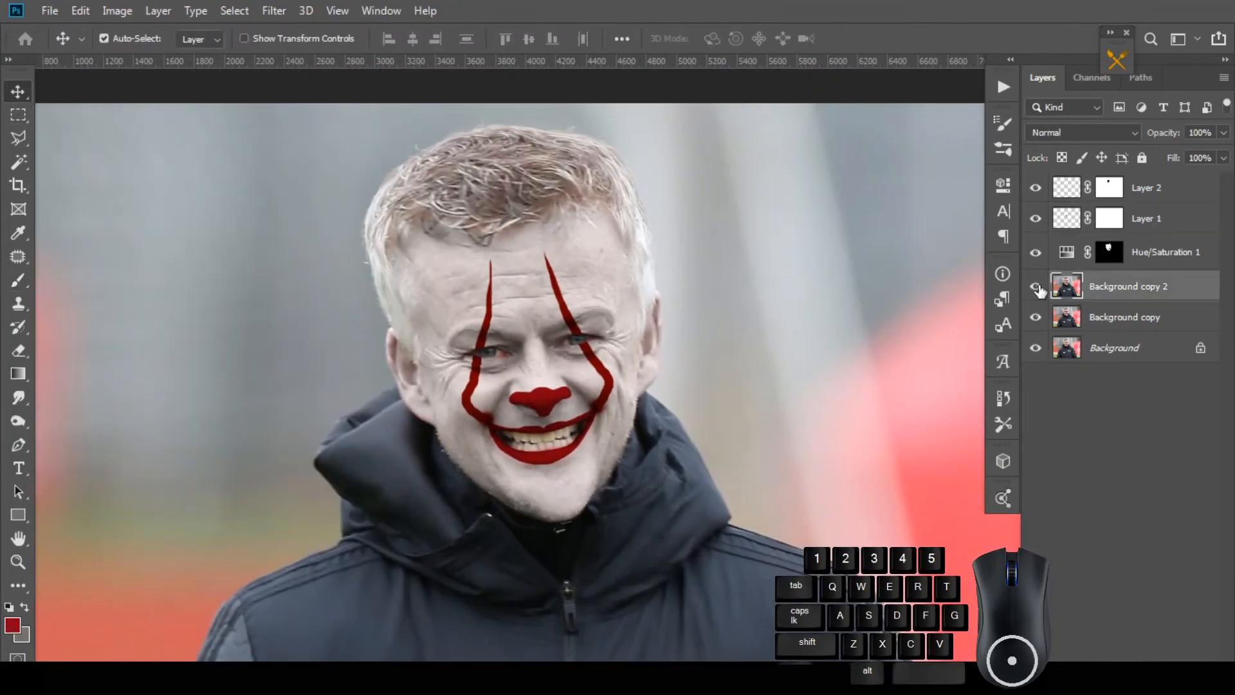
{"action": "left_click", "coordinate": [81, 11]}
{"action": "mouse_move", "coordinate": [117, 11]}
{"action": "mouse_move", "coordinate": [165, 57]}
{"action": "left_click", "coordinate": [303, 152]}
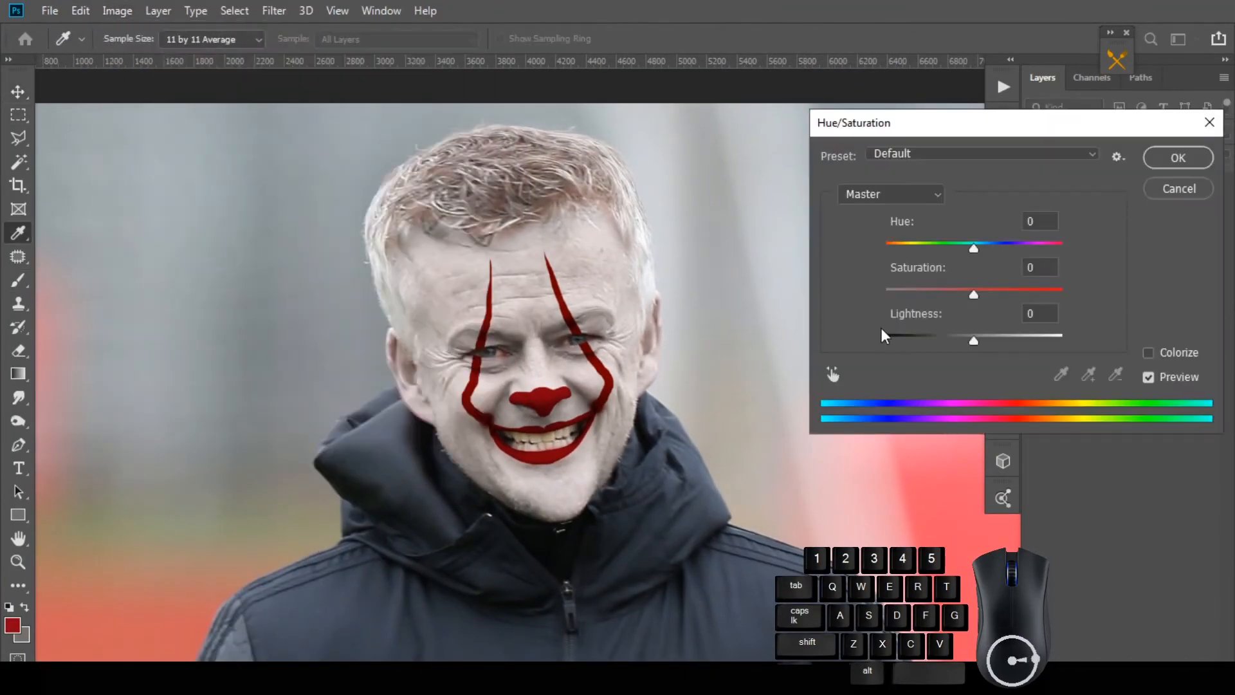
{"action": "left_click_drag", "start_coordinate": [914, 244], "coordinate": [984, 244]}
{"action": "left_click", "coordinate": [1179, 189]}
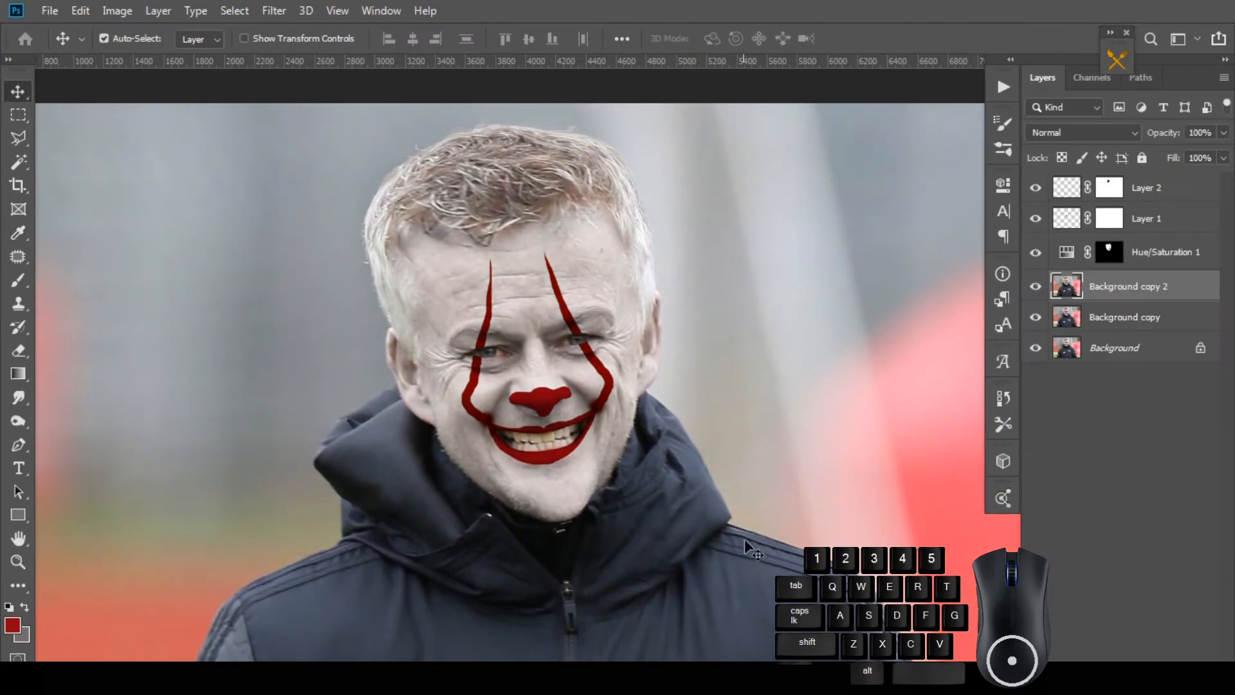
Recolour the Background copy 2 layer with Hue/Saturation at hue -163 and saturation +72, and add a layer mask to it.
{"action": "key", "text": "ctrl+plus"}
{"action": "key", "text": "ctrl+plus"}
{"action": "left_click", "coordinate": [117, 11]}
{"action": "mouse_move", "coordinate": [165, 58]}
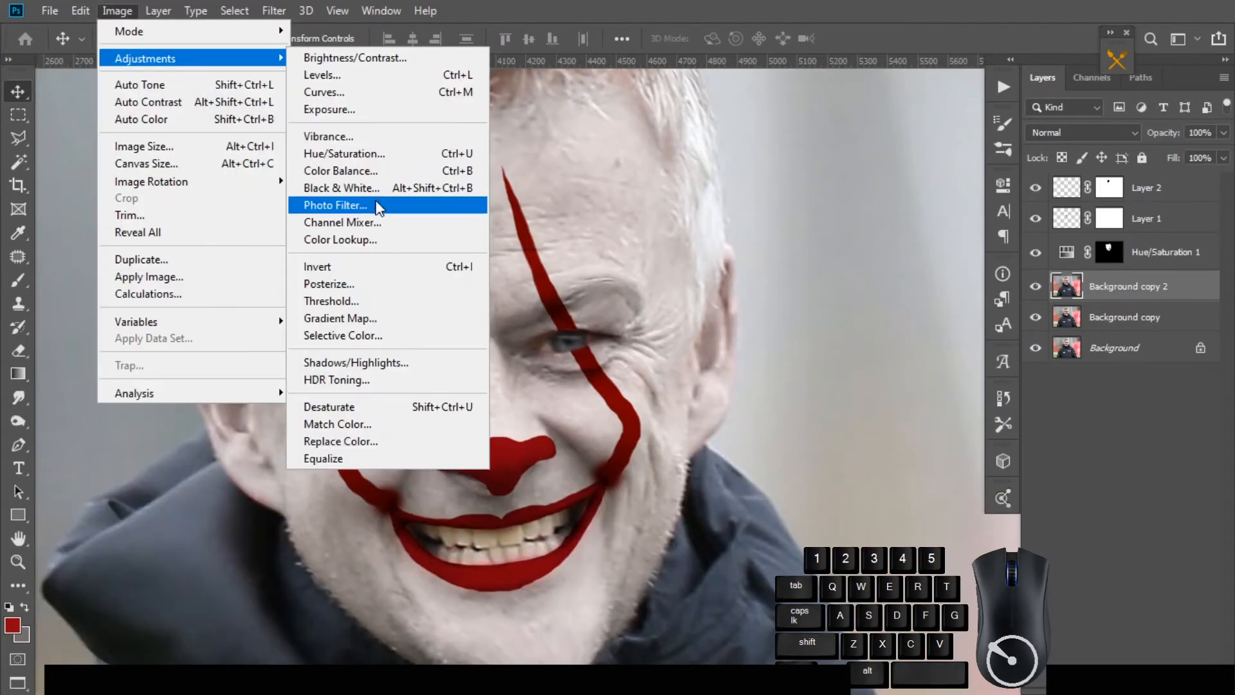
{"action": "left_click", "coordinate": [344, 154]}
{"action": "left_click_drag", "start_coordinate": [974, 248], "coordinate": [891, 247]}
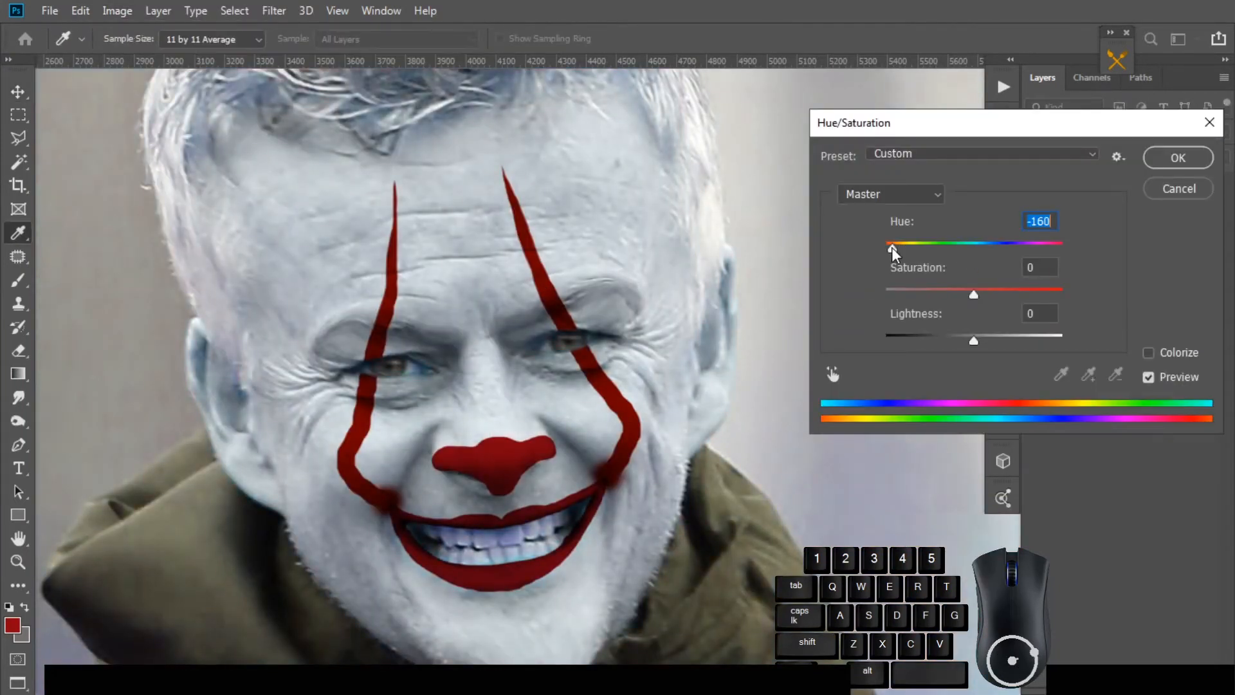
{"action": "left_click_drag", "start_coordinate": [974, 294], "coordinate": [1035, 294]}
{"action": "left_click", "coordinate": [892, 247]}
{"action": "key", "text": "Down"}
{"action": "key", "text": "Down"}
{"action": "key", "text": "Down"}
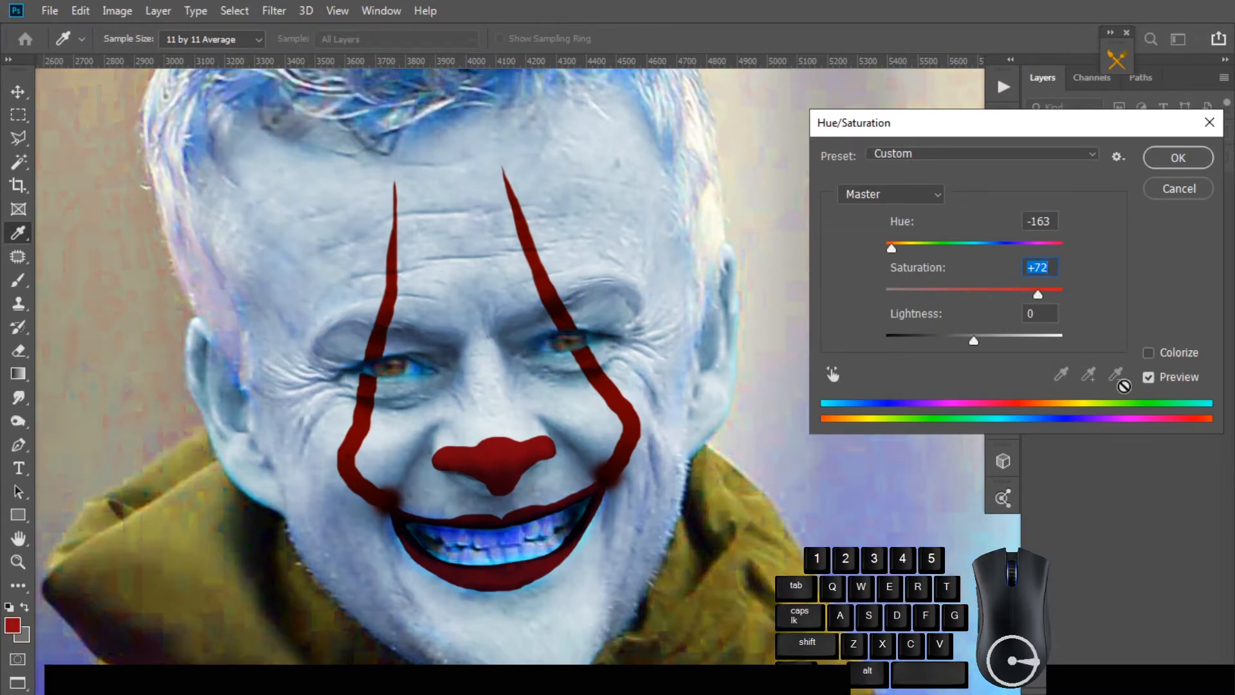
{"action": "key", "text": "Return"}
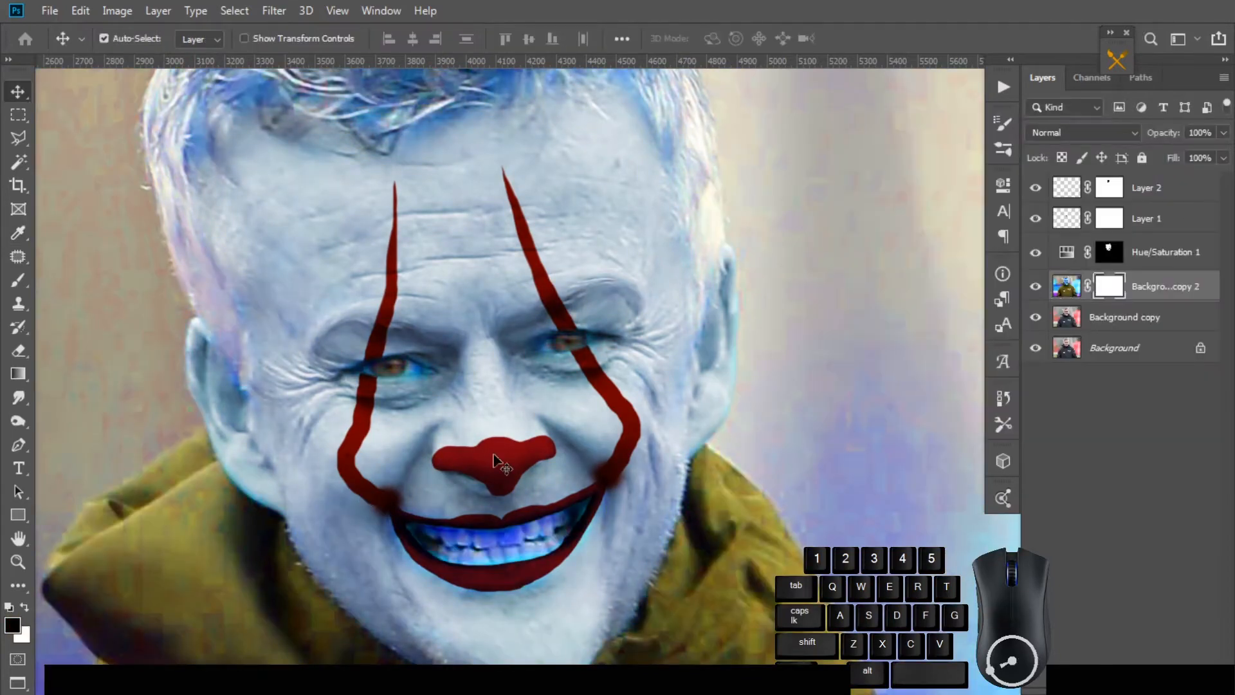
Smooth the recoloured image with the Camera Raw filter, setting noise reduction Luminance to 95 and lowering Luminance Detail.
{"action": "left_click", "coordinate": [274, 11]}
{"action": "left_click", "coordinate": [357, 115]}
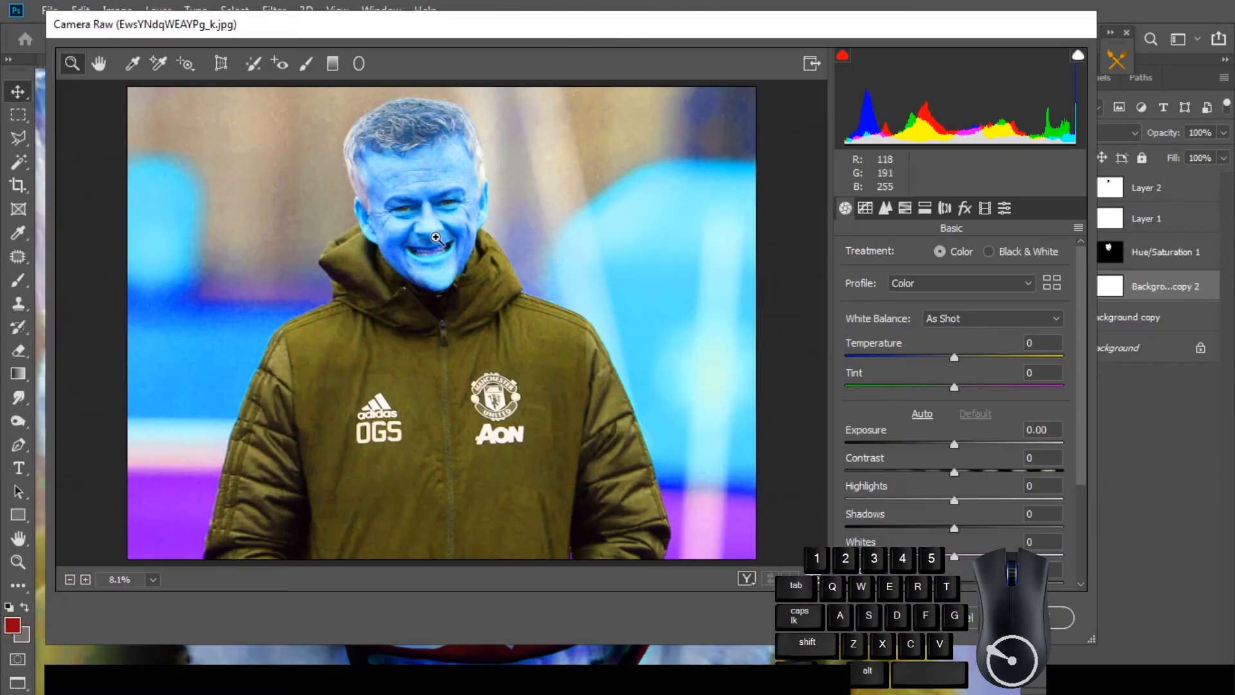
{"action": "scroll", "coordinate": [496, 248], "scroll_direction": "up", "scroll_amount": 5}
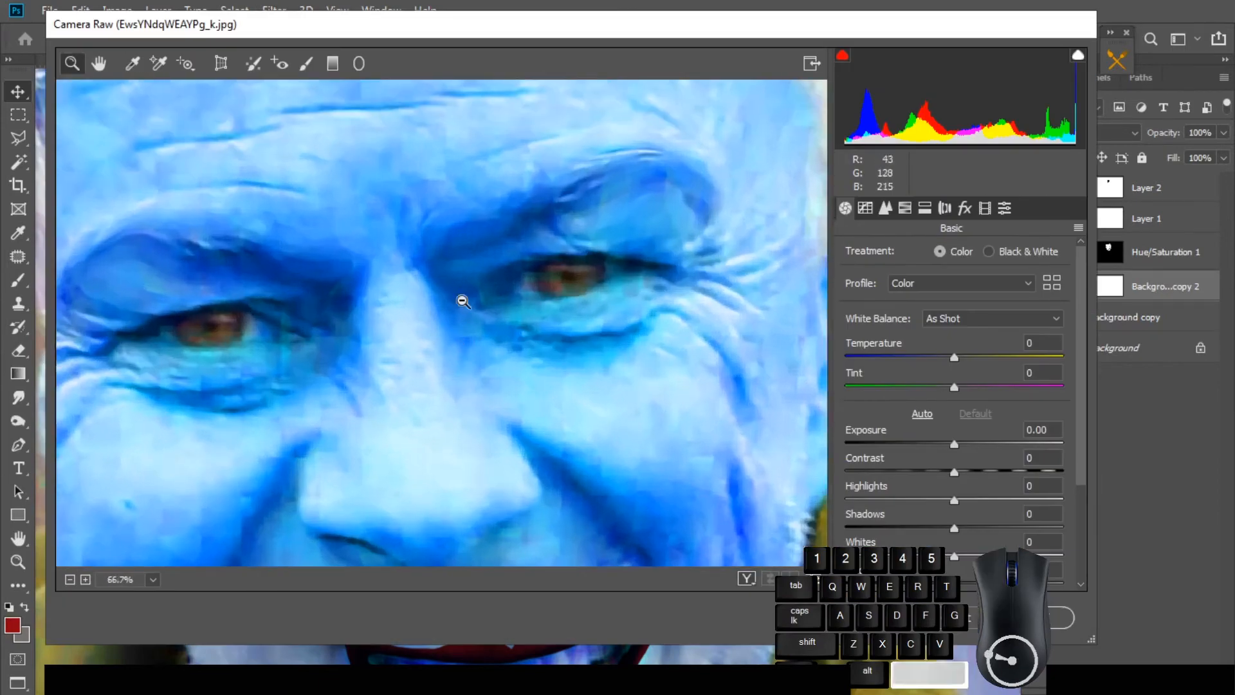
{"action": "left_click", "coordinate": [463, 301], "text": "alt"}
{"action": "left_click", "coordinate": [905, 207]}
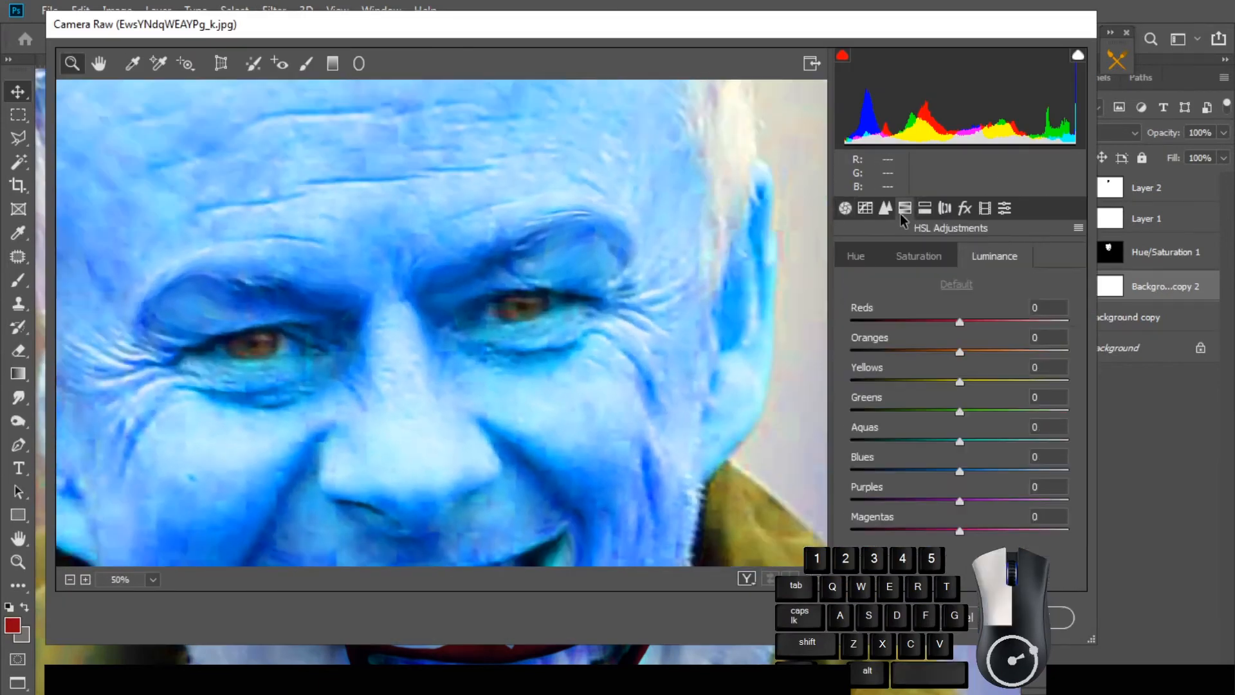
{"action": "left_click", "coordinate": [885, 207]}
{"action": "left_click_drag", "start_coordinate": [847, 432], "coordinate": [957, 426]}
{"action": "left_click_drag", "start_coordinate": [1053, 426], "coordinate": [1057, 437]}
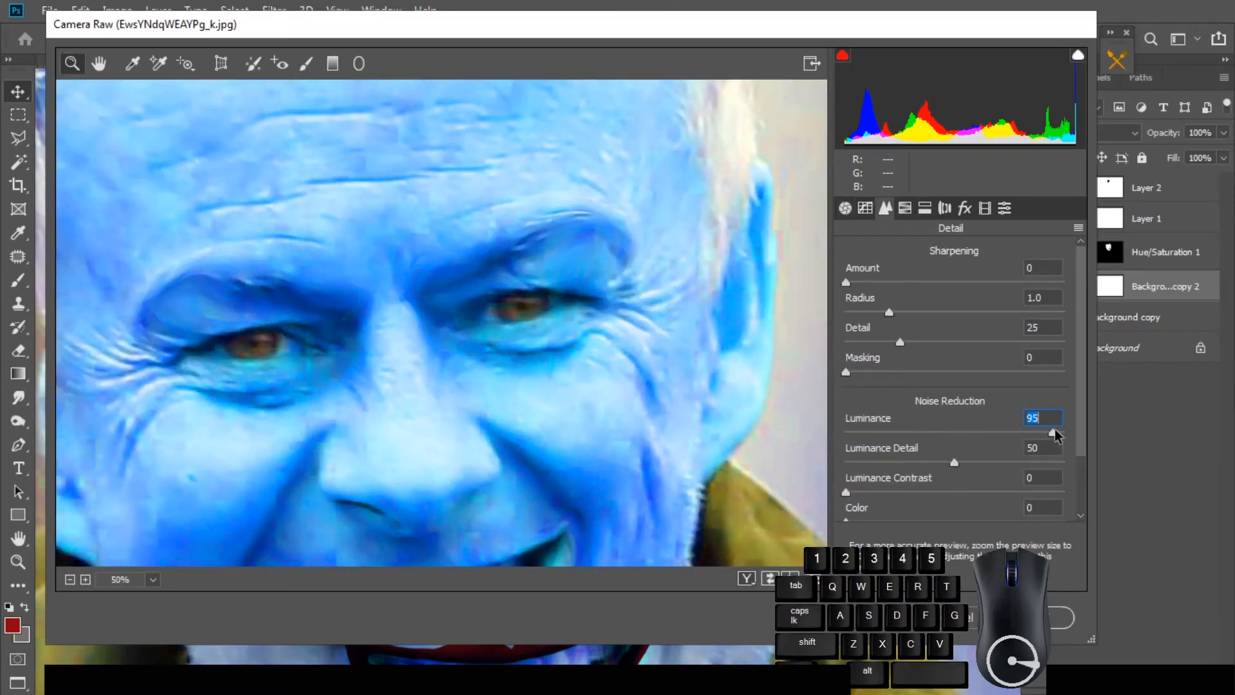
{"action": "left_click_drag", "start_coordinate": [954, 462], "coordinate": [916, 460]}
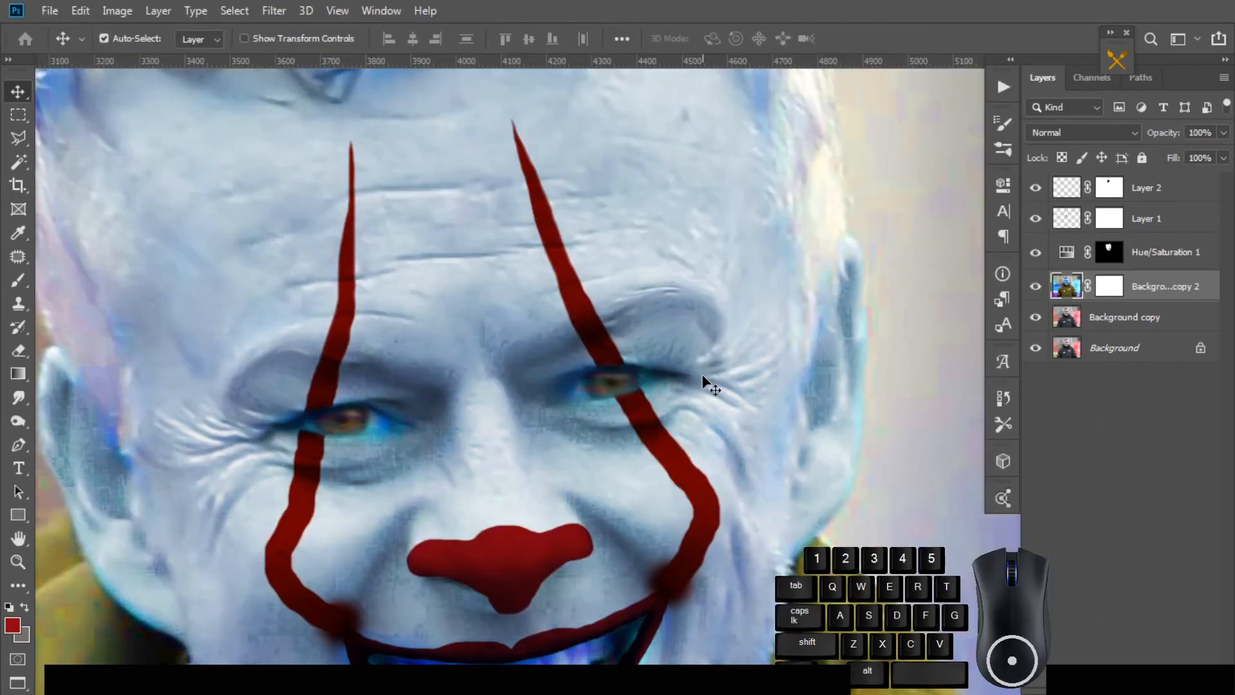
Fill the Background copy 2 layer mask with black to hide the whole colour effect.
{"action": "key", "text": "space"}
{"action": "left_click_drag", "start_coordinate": [625, 395], "coordinate": [629, 307]}
{"action": "key", "text": "ctrl+minus"}
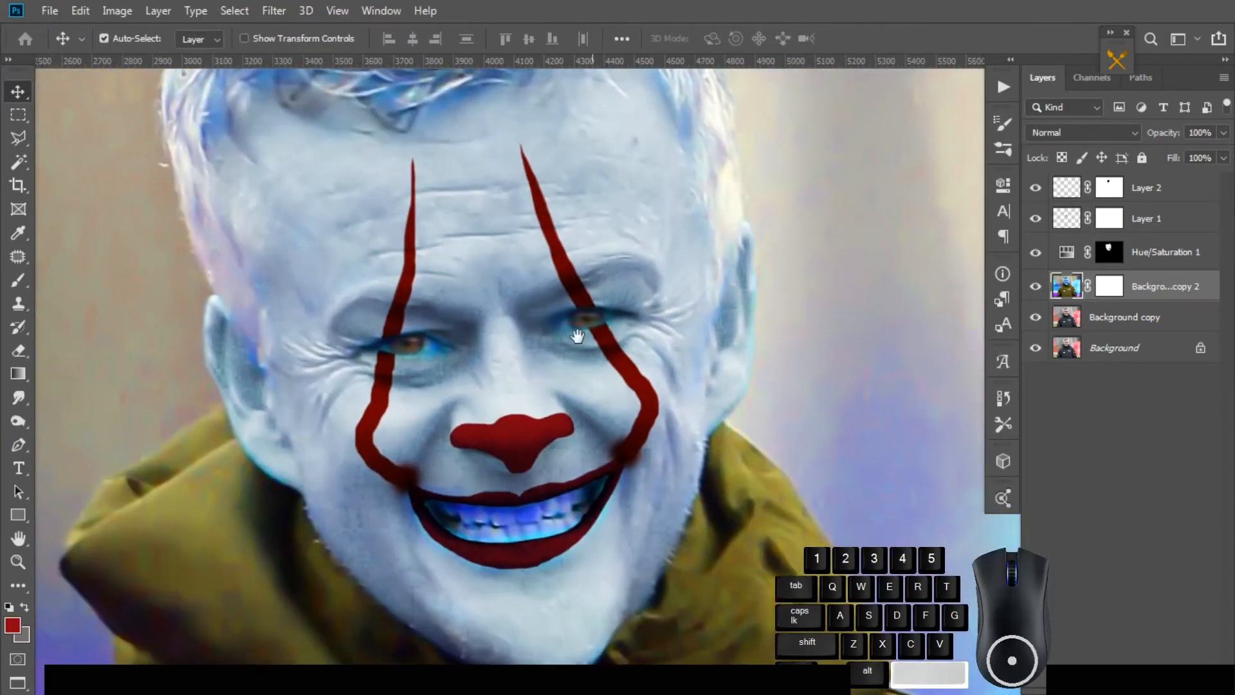
{"action": "key", "text": "ctrl+plus"}
{"action": "left_click", "coordinate": [1115, 290]}
{"action": "key", "text": "x"}
{"action": "key", "text": "alt+BackSpace"}
{"action": "key", "text": "space"}
{"action": "left_click_drag", "start_coordinate": [474, 358], "coordinate": [514, 380]}
Activate the Brush tool and give it a softer tip for painting on the mask.
{"action": "key", "text": "b"}
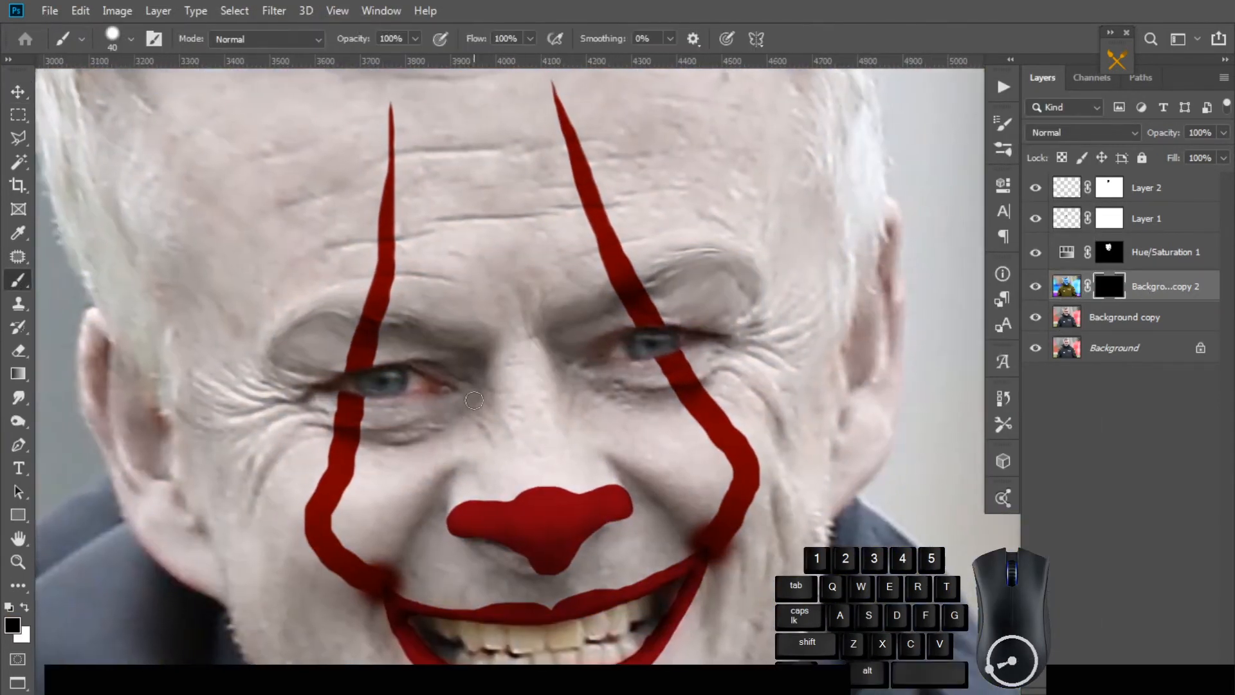
{"action": "key", "text": "ctrl+plus"}
{"action": "right_click", "coordinate": [515, 315]}
{"action": "right_click", "coordinate": [643, 309]}
{"action": "left_click", "coordinate": [818, 268]}
{"action": "key", "text": "Return"}
Paint both irises with a soft 45 px white brush on the mask to reveal the recoloured eyes.
{"action": "key", "text": "ctrl+plus"}
{"action": "key", "text": "space"}
{"action": "mouse_move", "coordinate": [308, 390]}
{"action": "left_mouse_down"}
{"action": "mouse_move", "coordinate": [369, 388]}
{"action": "mouse_move", "coordinate": [352, 396]}
{"action": "mouse_move", "coordinate": [331, 380]}
{"action": "mouse_move", "coordinate": [354, 403]}
{"action": "left_mouse_up"}
{"action": "key", "text": "]"}
{"action": "left_click", "coordinate": [345, 386]}
{"action": "left_click", "coordinate": [26, 608]}
{"action": "key", "text": "bracketleft"}
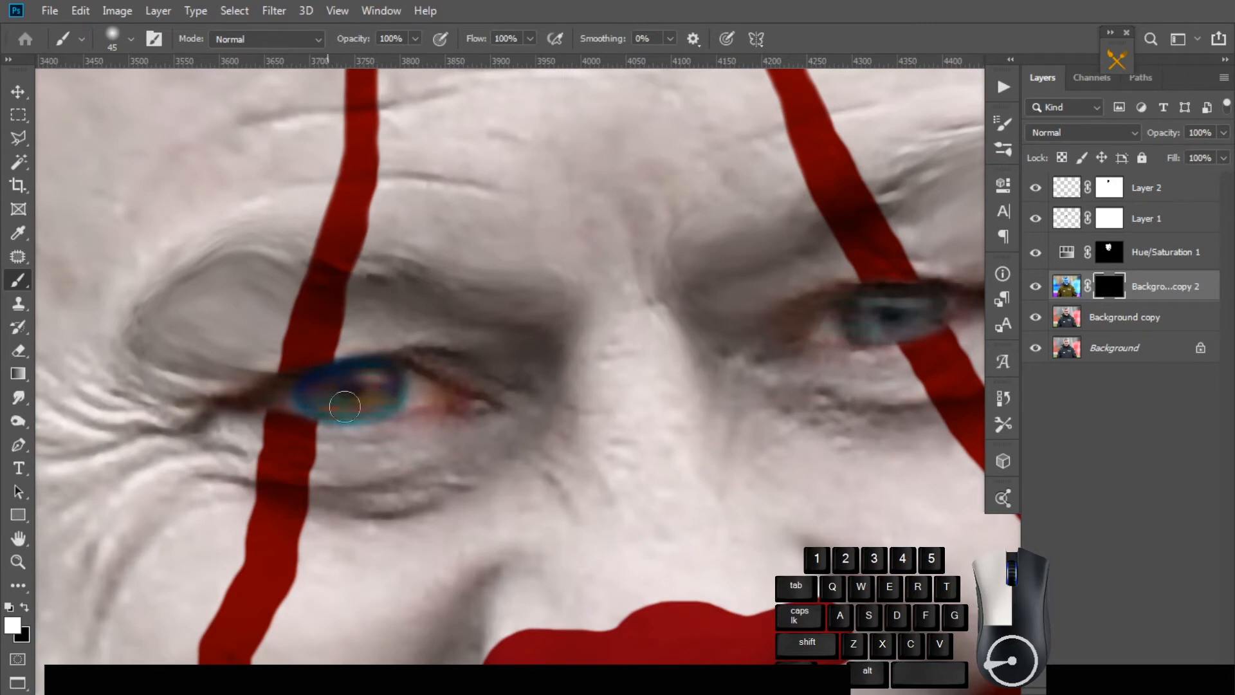
{"action": "left_click_drag", "start_coordinate": [331, 390], "coordinate": [351, 388]}
{"action": "mouse_move", "coordinate": [903, 307]}
{"action": "left_mouse_down"}
{"action": "mouse_move", "coordinate": [642, 352]}
{"action": "mouse_move", "coordinate": [633, 343]}
{"action": "mouse_move", "coordinate": [645, 353]}
{"action": "left_mouse_up"}
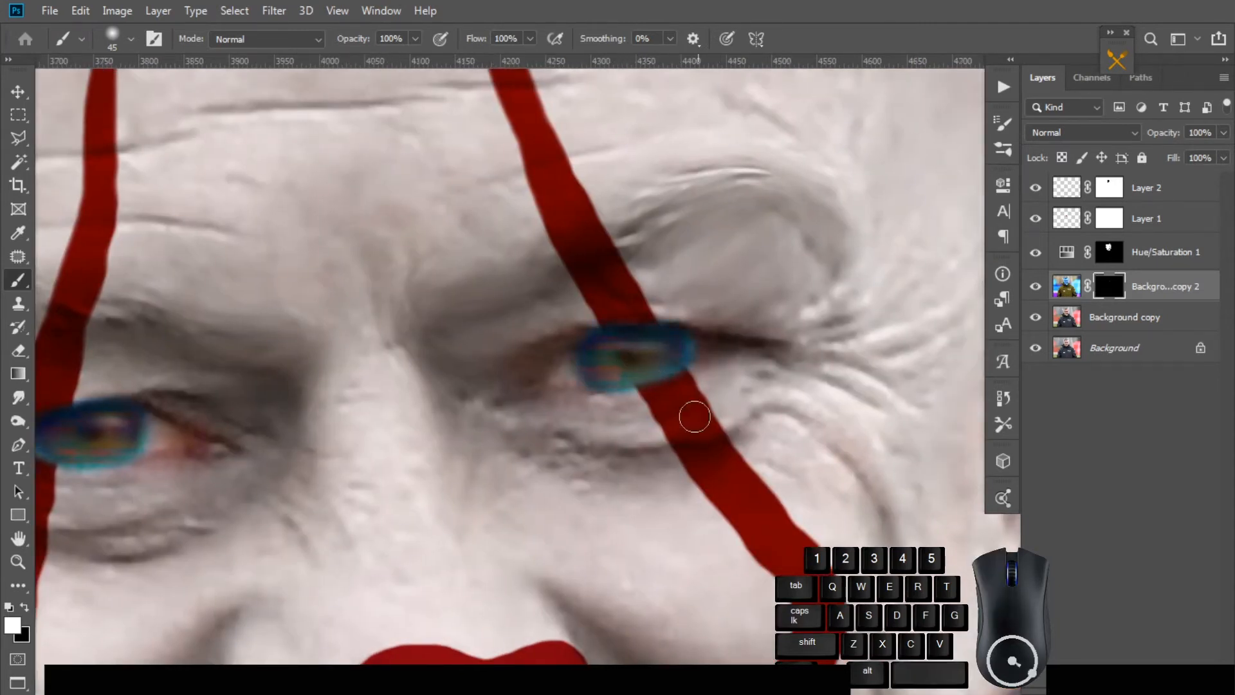
Clean up the colour spill around the edges of both irises by painting black on the mask.
{"action": "scroll", "coordinate": [572, 385], "scroll_direction": "down", "scroll_amount": 1}
{"action": "scroll", "coordinate": [228, 407], "scroll_direction": "up", "scroll_amount": 1}
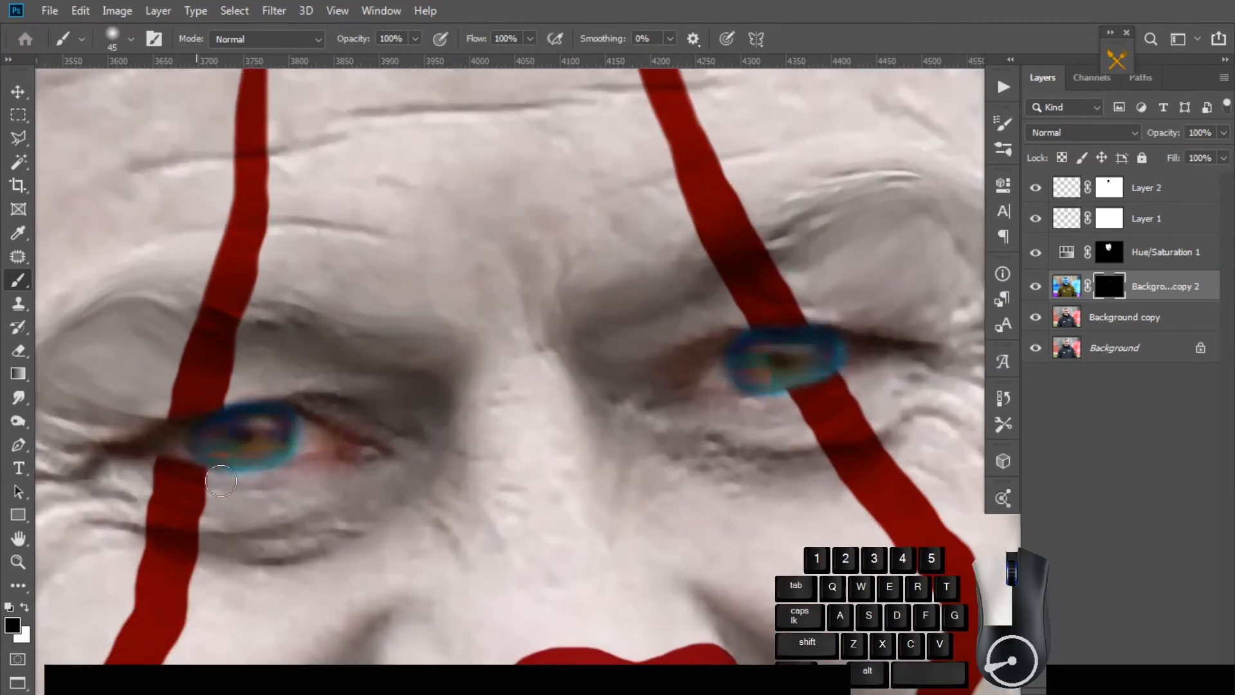
{"action": "scroll", "coordinate": [626, 350], "scroll_direction": "right", "scroll_amount": 2}
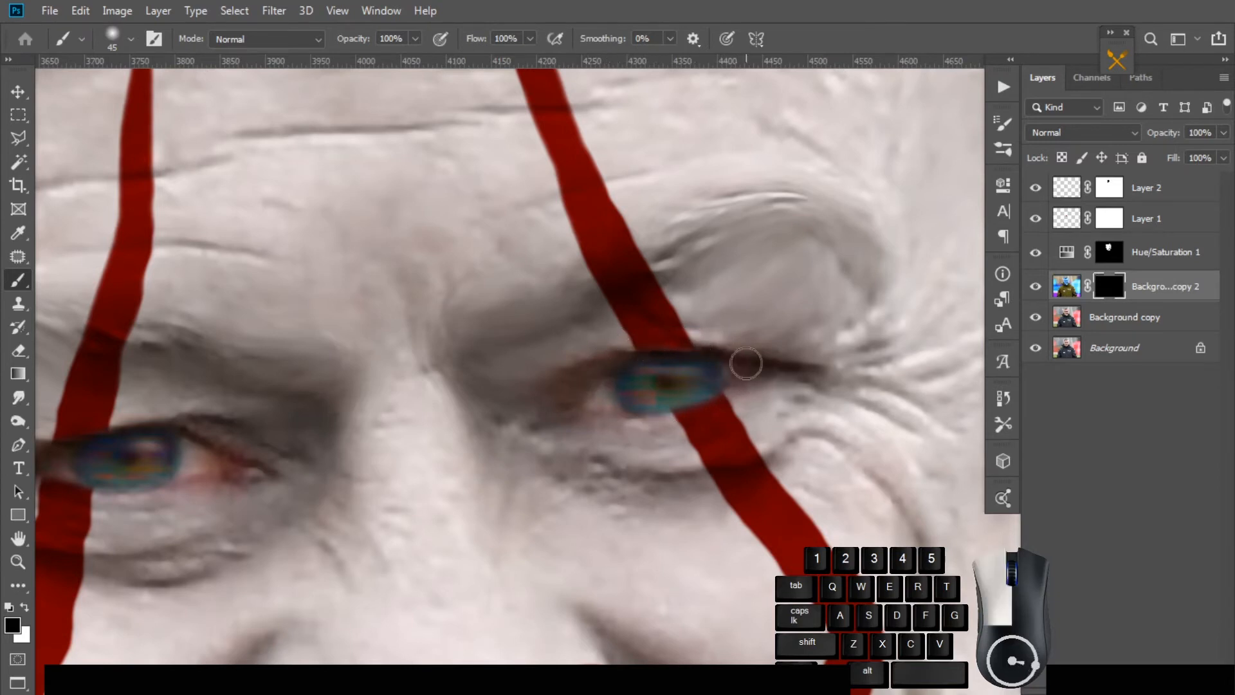
{"action": "scroll", "coordinate": [723, 401], "scroll_direction": "down", "scroll_amount": 4}
{"action": "scroll", "coordinate": [666, 432], "scroll_direction": "up", "scroll_amount": 1}
Brighten the Background copy 2 image with Levels by lowering the highlight input level.
{"action": "left_click", "coordinate": [1068, 289]}
{"action": "left_click", "coordinate": [123, 11]}
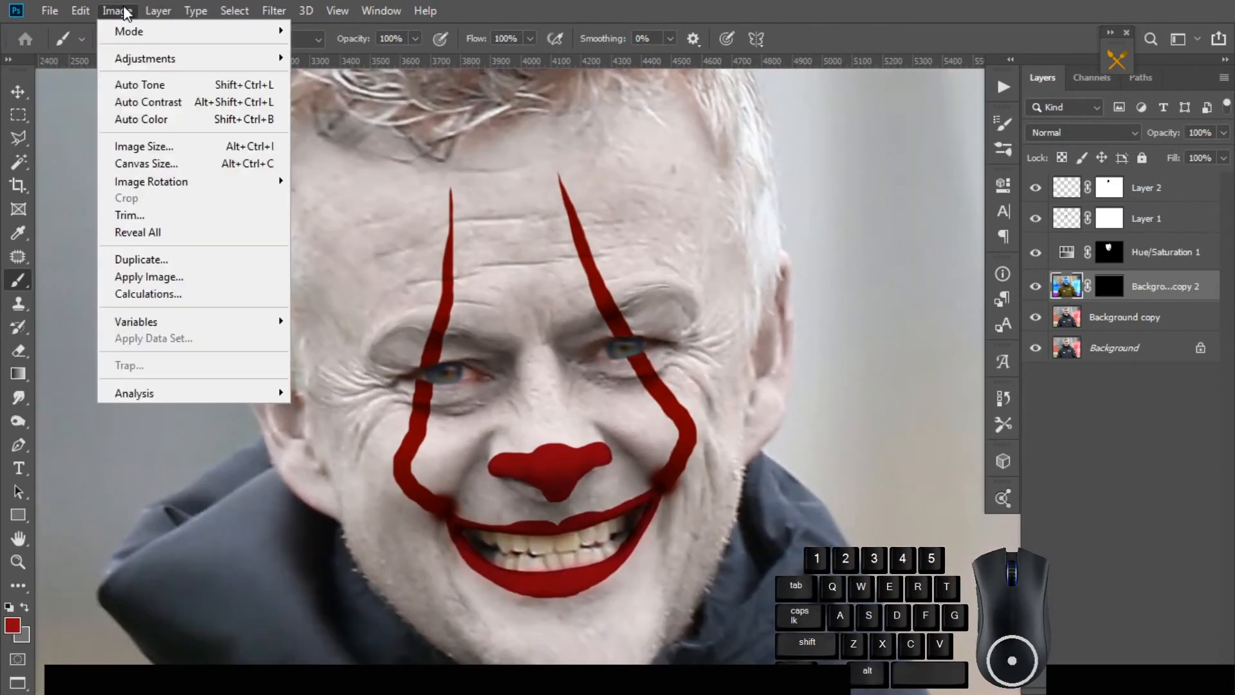
{"action": "mouse_move", "coordinate": [148, 58]}
{"action": "left_click", "coordinate": [375, 73]}
{"action": "left_click_drag", "start_coordinate": [1056, 338], "coordinate": [985, 334]}
{"action": "key", "text": "Return"}
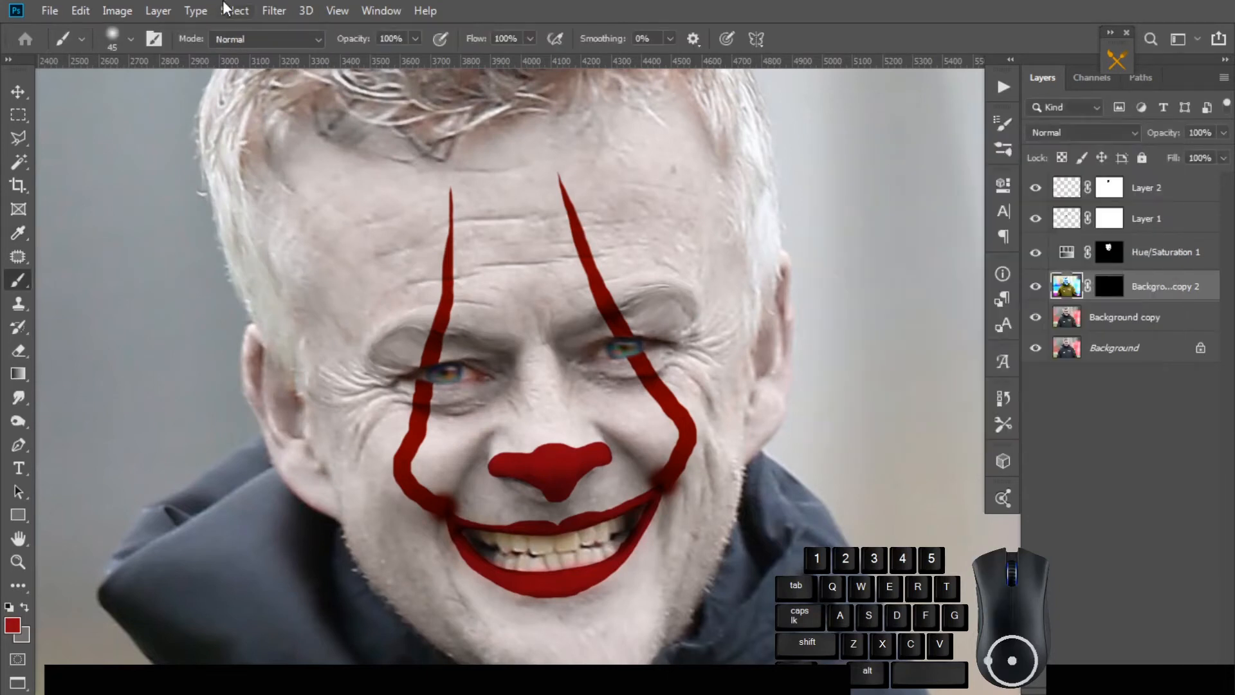
Raise the red channel of the eye colour layer with Curves, mapping input 99 to output 142.
{"action": "left_click", "coordinate": [117, 10]}
{"action": "mouse_move", "coordinate": [201, 64]}
{"action": "left_click", "coordinate": [341, 92]}
{"action": "left_click", "coordinate": [733, 174]}
{"action": "left_click", "coordinate": [732, 208]}
{"action": "left_click_drag", "start_coordinate": [824, 107], "coordinate": [963, 141]}
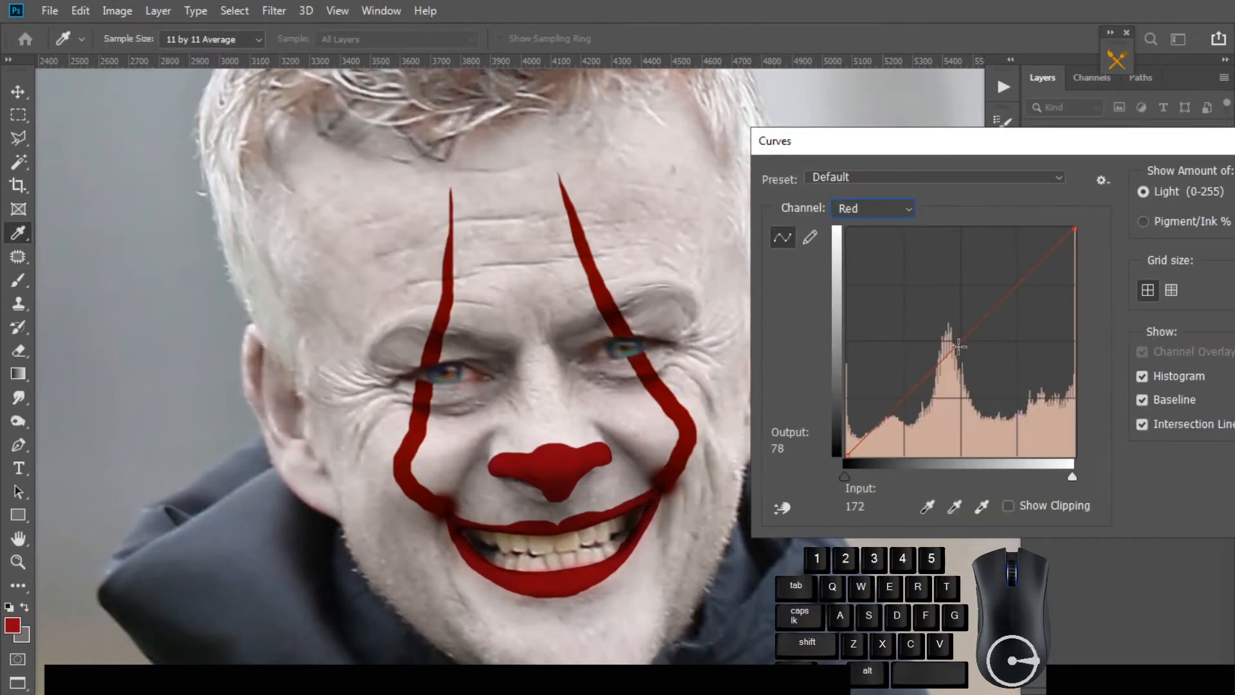
{"action": "left_click_drag", "start_coordinate": [955, 347], "coordinate": [935, 329]}
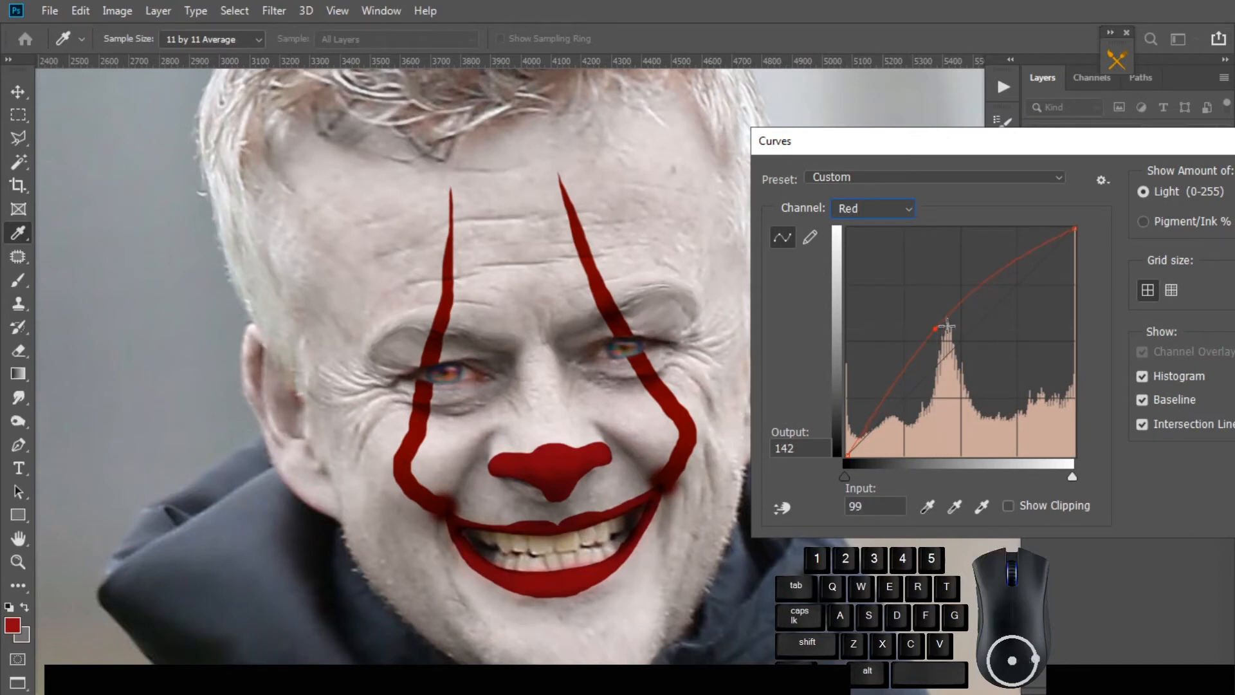
{"action": "key", "text": "Return"}
Shift the hue of the eye colour layer by +17 with Hue/Saturation.
{"action": "left_click", "coordinate": [118, 10]}
{"action": "mouse_move", "coordinate": [154, 51]}
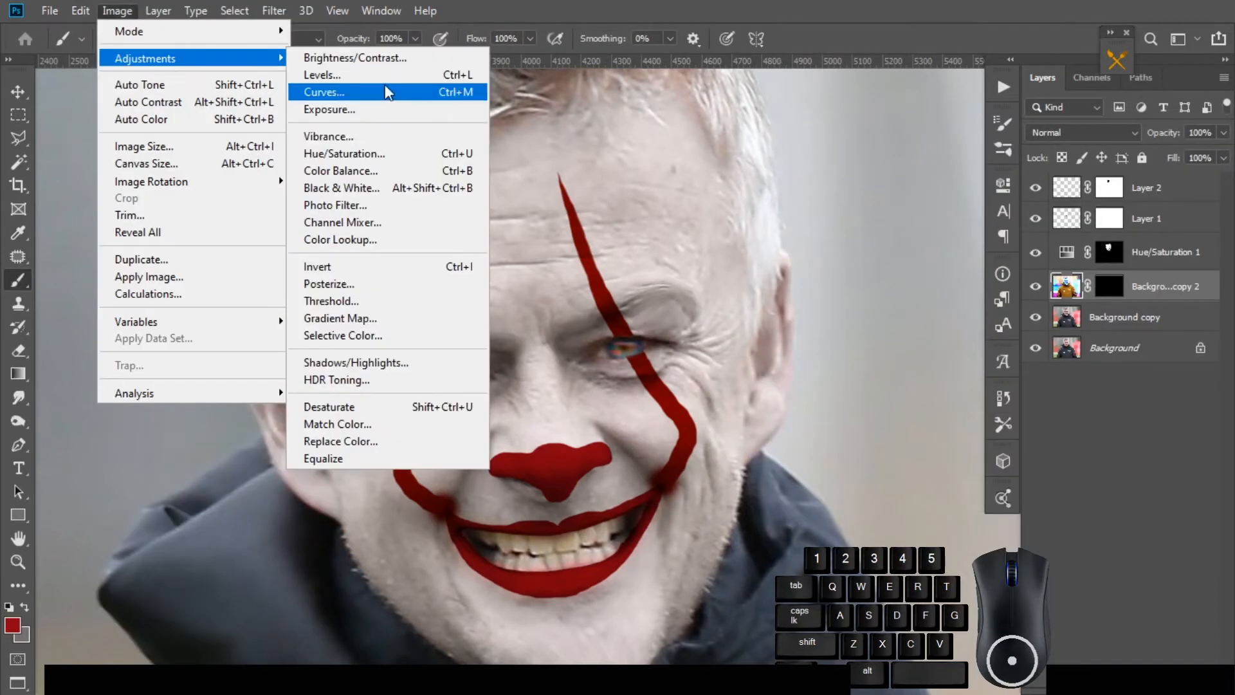
{"action": "left_click", "coordinate": [351, 147]}
{"action": "left_click_drag", "start_coordinate": [965, 243], "coordinate": [990, 241]}
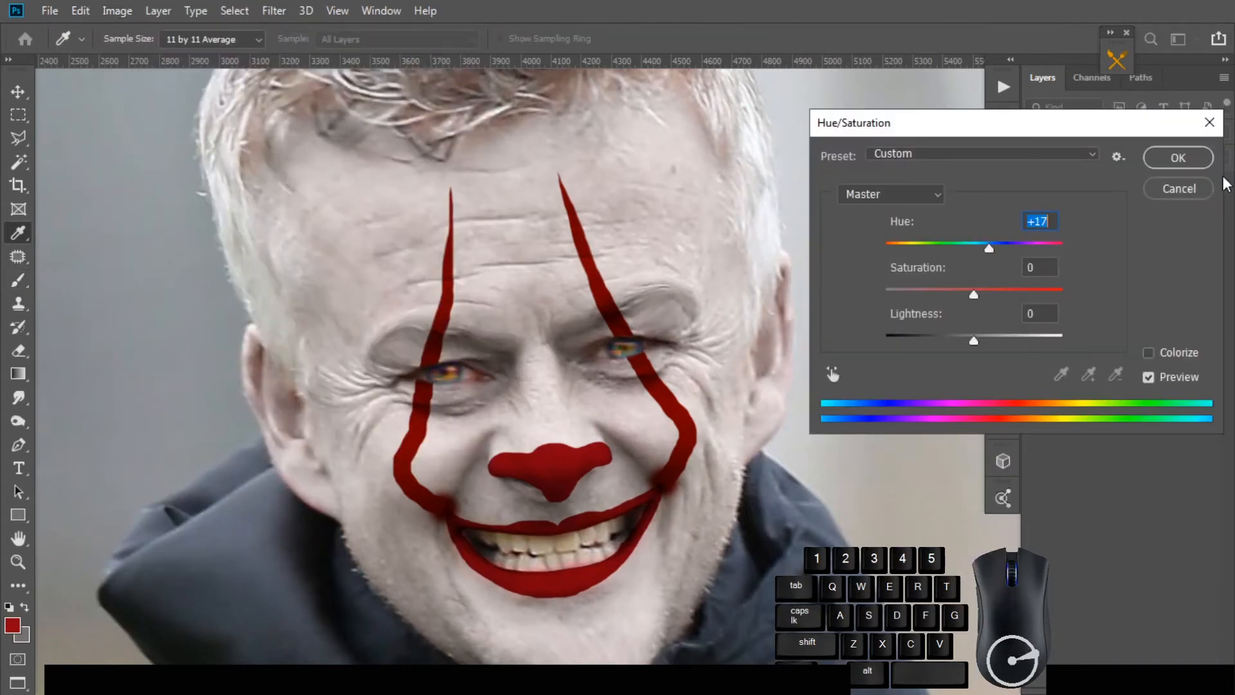
{"action": "key", "text": "Return"}
Select the Hue/Saturation 1 layer and save the document as a layered PSD file.
{"action": "key", "text": "v"}
{"action": "left_click_drag", "start_coordinate": [695, 361], "coordinate": [598, 364]}
{"action": "left_click", "coordinate": [1159, 254]}
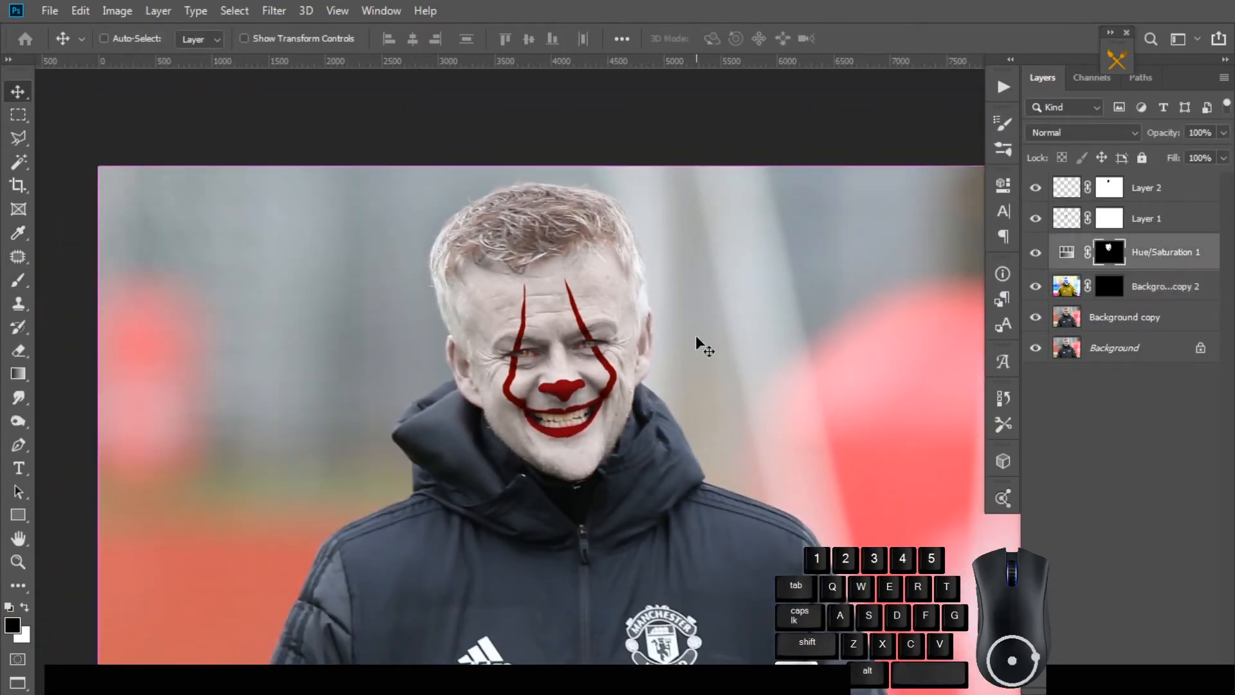
{"action": "key", "text": "ctrl+s"}
{"action": "left_click", "coordinate": [460, 528]}
{"action": "left_click", "coordinate": [461, 526]}
{"action": "left_click", "coordinate": [860, 296]}
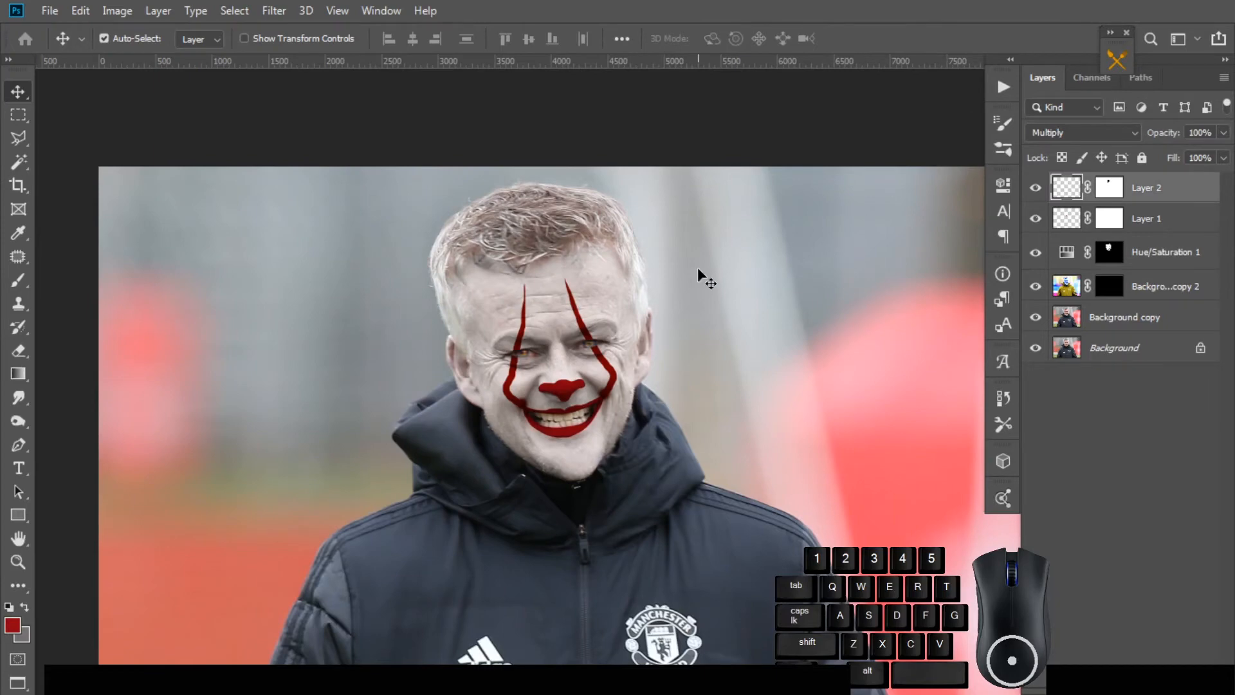
Apply a slight tonal adjustment to the red paint on Layer 2.
{"action": "scroll", "coordinate": [698, 267], "scroll_direction": "up", "scroll_amount": 3}
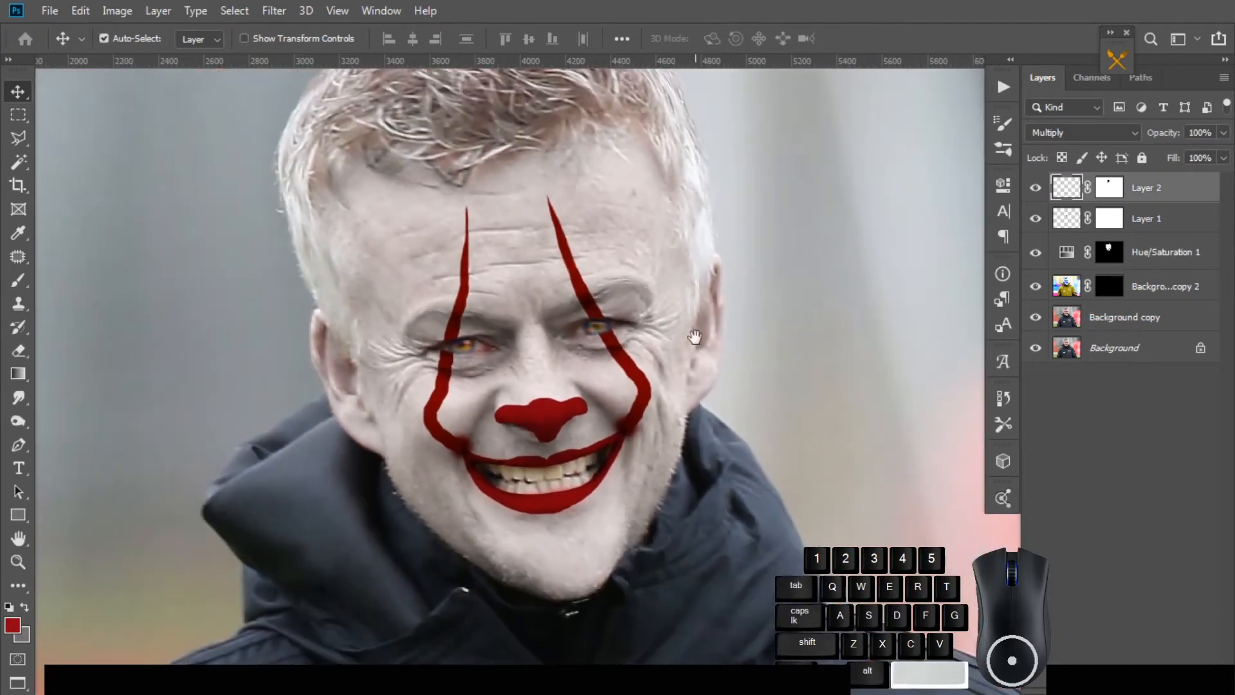
{"action": "left_click", "coordinate": [547, 225]}
{"action": "left_click", "coordinate": [1070, 196]}
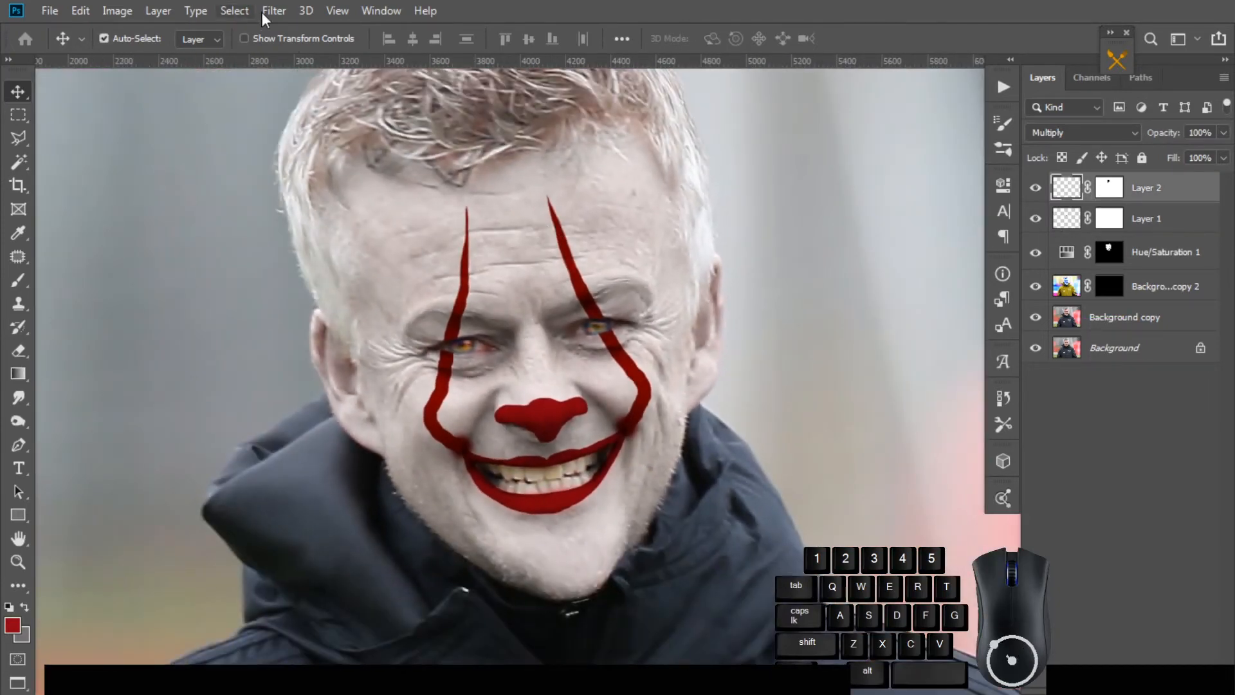
{"action": "left_click", "coordinate": [158, 11]}
{"action": "mouse_move", "coordinate": [138, 53]}
{"action": "left_click", "coordinate": [592, 75]}
{"action": "left_click_drag", "start_coordinate": [841, 335], "coordinate": [835, 337]}
{"action": "left_click", "coordinate": [1122, 183]}
Stamp all visible layers into a new merged layer at the top of the layer stack.
{"action": "scroll", "coordinate": [689, 331], "scroll_direction": "up", "scroll_amount": 2}
{"action": "scroll", "coordinate": [573, 350], "scroll_direction": "down", "scroll_amount": 2}
{"action": "left_click_drag", "start_coordinate": [567, 278], "coordinate": [572, 309]}
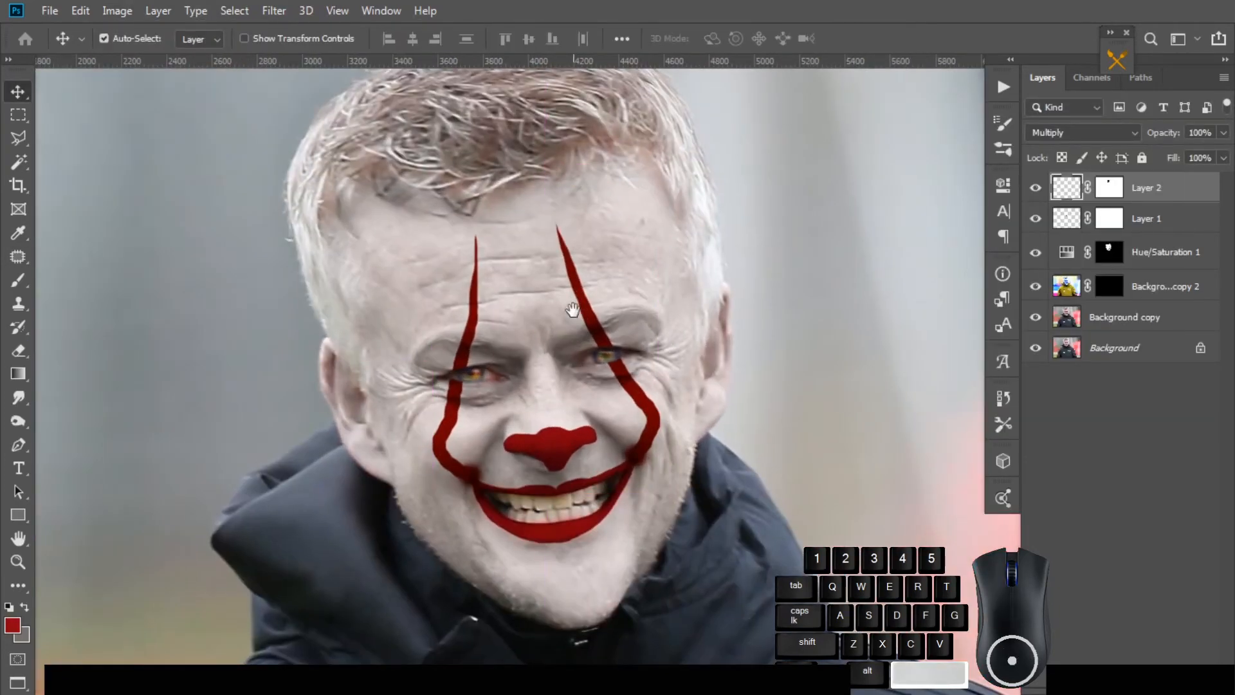
{"action": "scroll", "coordinate": [587, 354], "scroll_direction": "down", "scroll_amount": 4}
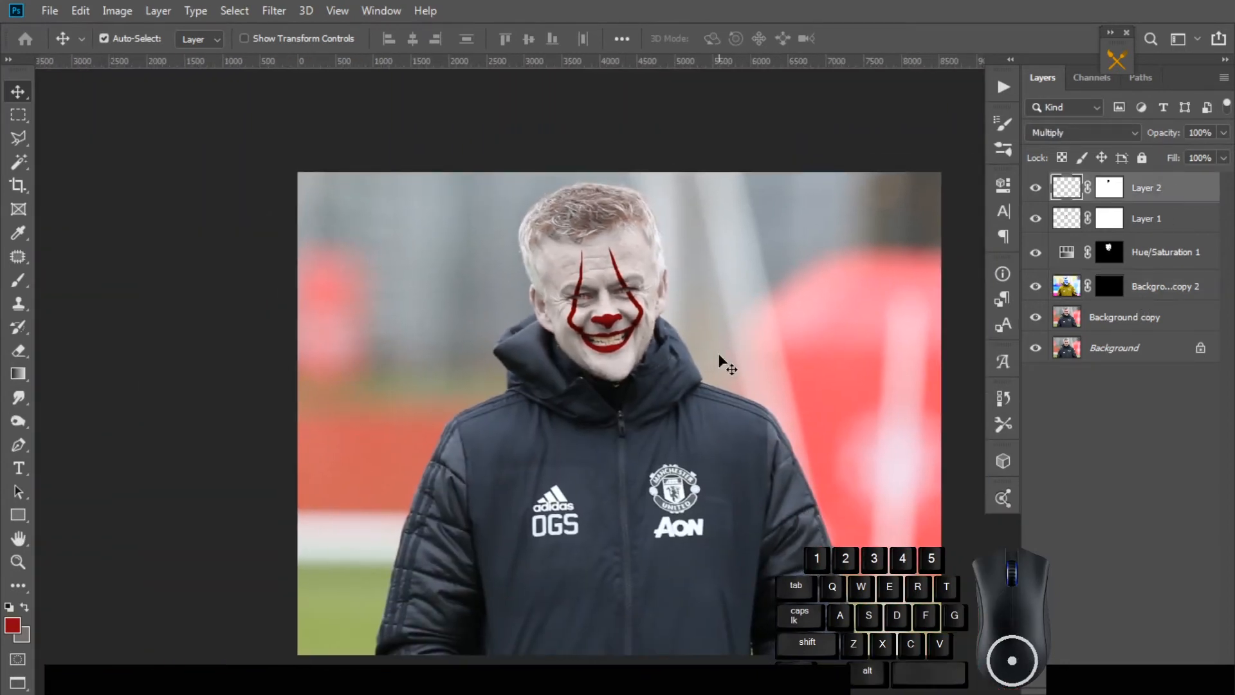
{"action": "key", "text": "ctrl+shift+alt+e"}
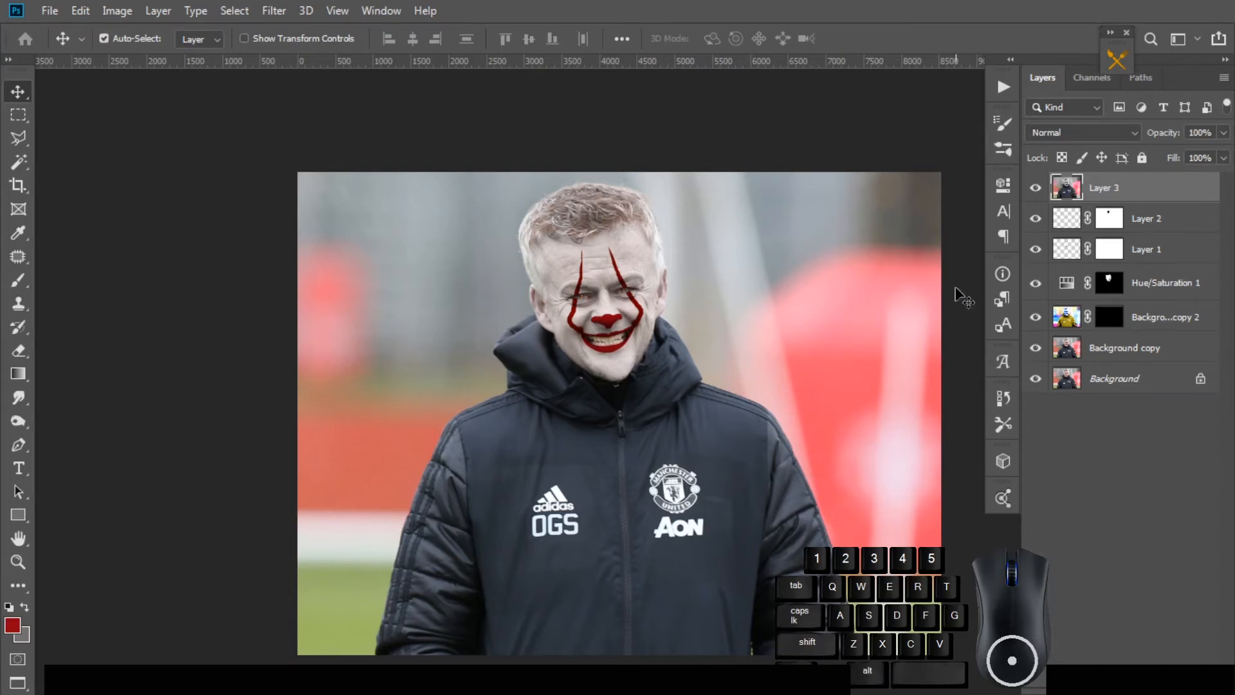
Apply the Camera Raw filter to the merged layer with exposure -0.30 and a dark vignette, and compare it using the layer's visibility.
{"action": "left_click", "coordinate": [274, 10]}
{"action": "left_click", "coordinate": [353, 120]}
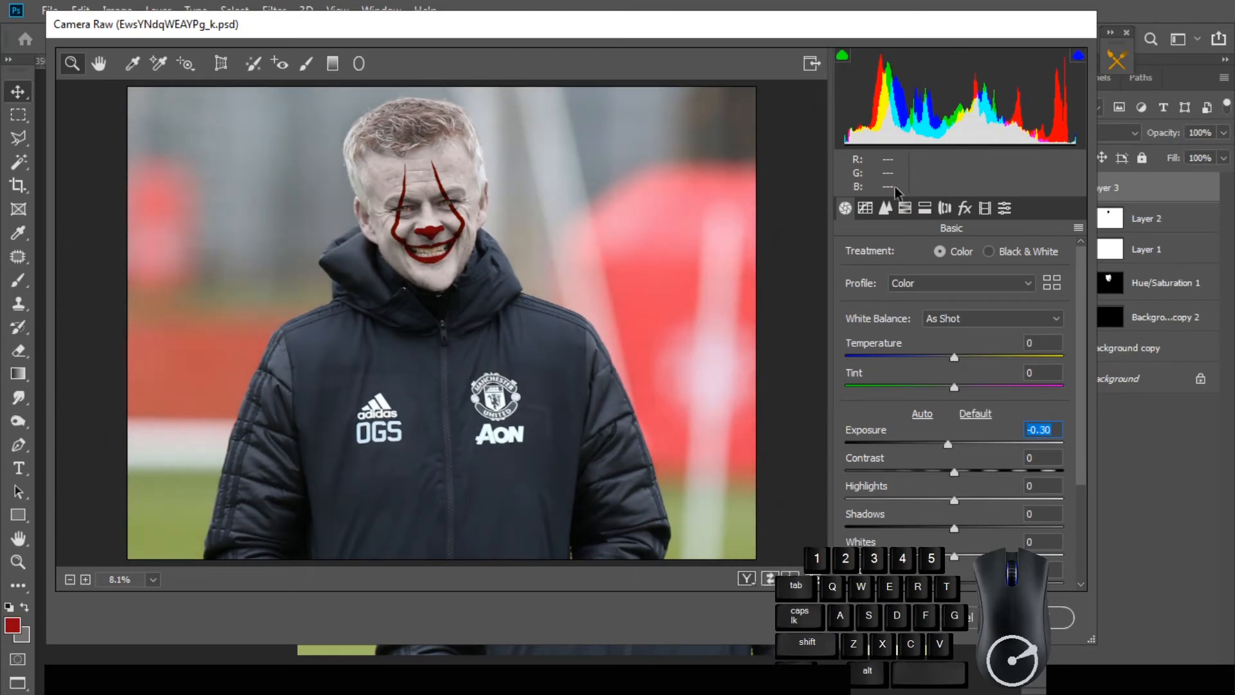
{"action": "left_click", "coordinate": [964, 207]}
{"action": "left_click_drag", "start_coordinate": [960, 443], "coordinate": [900, 442]}
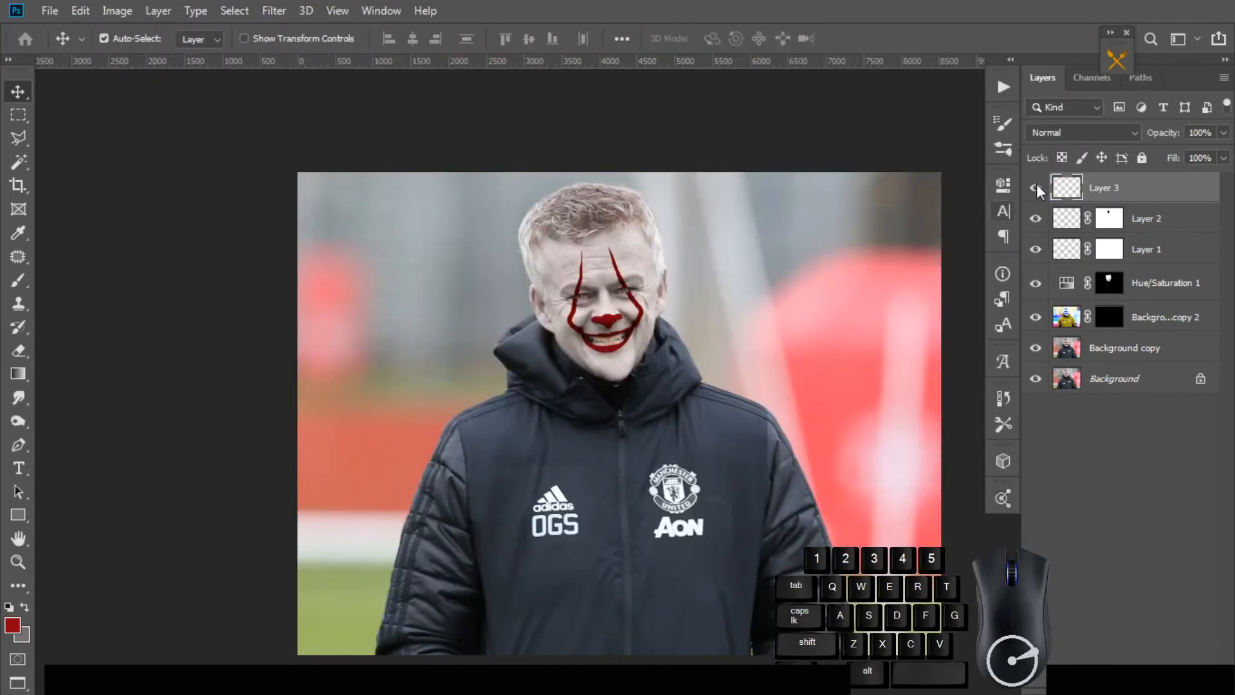
{"action": "left_click", "coordinate": [1036, 187]}
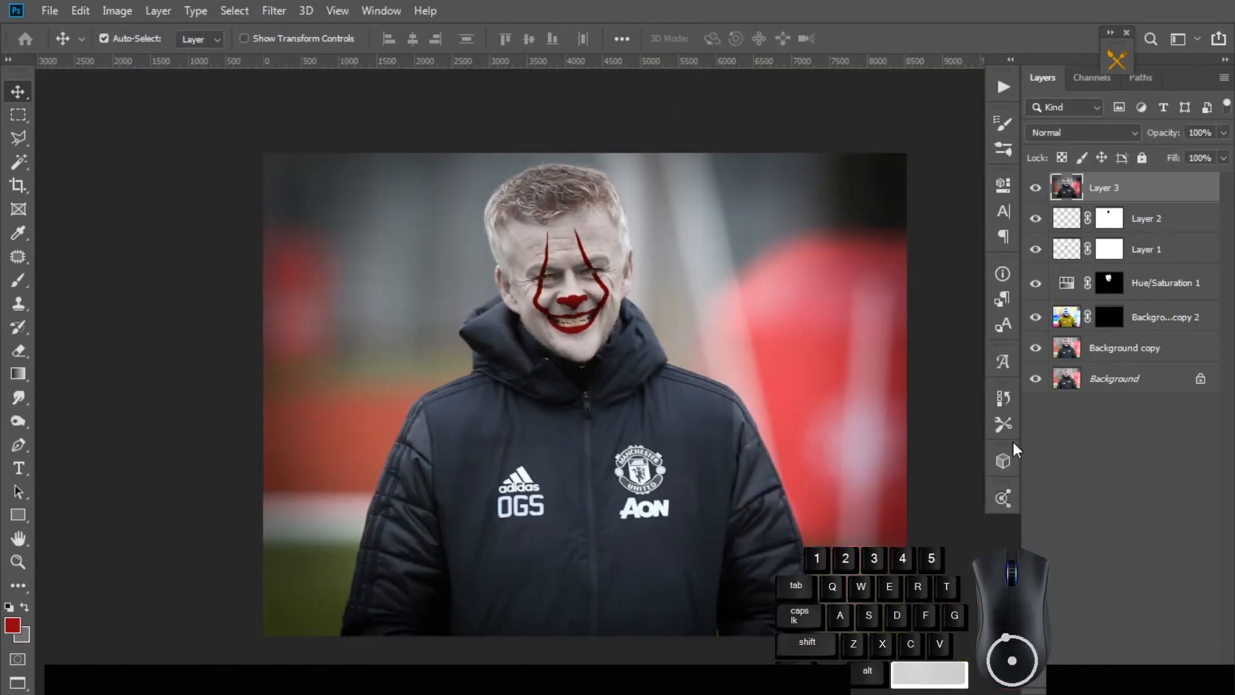
Create a new empty layer above the merged one and set the foreground colour to near-black with RGB values of 1.
{"action": "key", "text": "ctrl+shift+alt+n"}
{"action": "left_click", "coordinate": [14, 627]}
{"action": "left_click", "coordinate": [743, 574]}
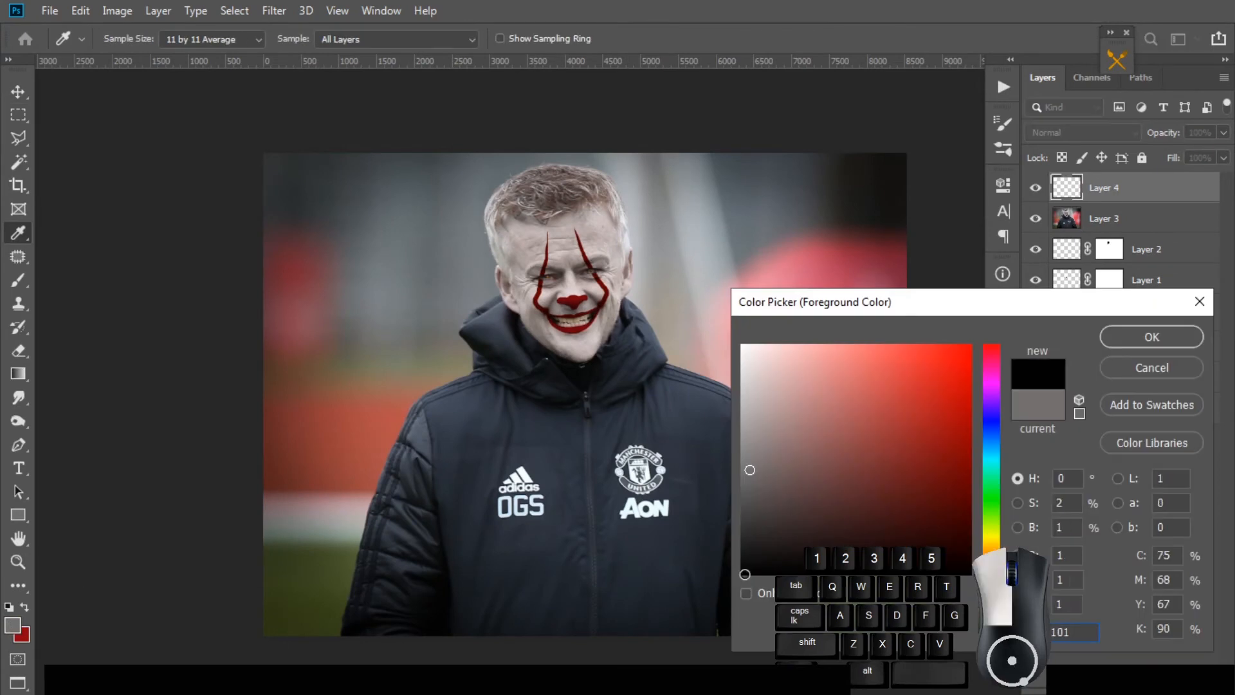
{"action": "left_click", "coordinate": [1157, 341]}
Set up a soft 2600 px brush with 9% flow and paint dark shading over the background beside the man.
{"action": "key", "text": "b"}
{"action": "right_click", "coordinate": [543, 302]}
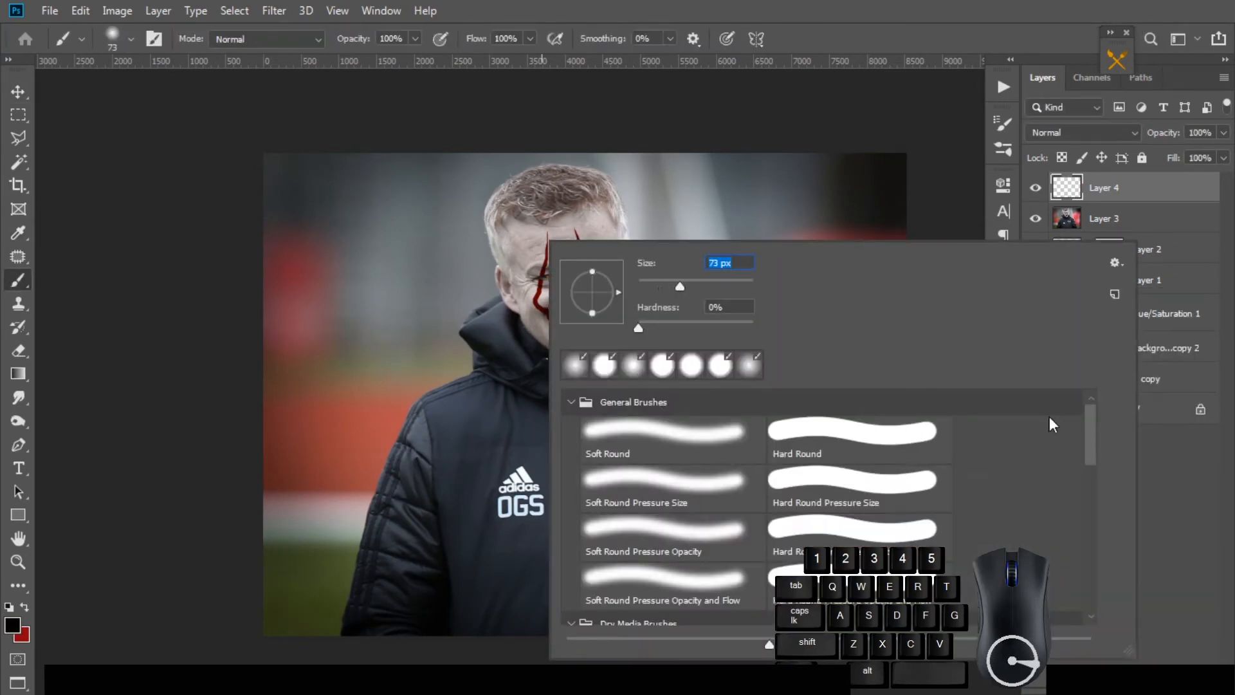
{"action": "left_click", "coordinate": [1161, 449]}
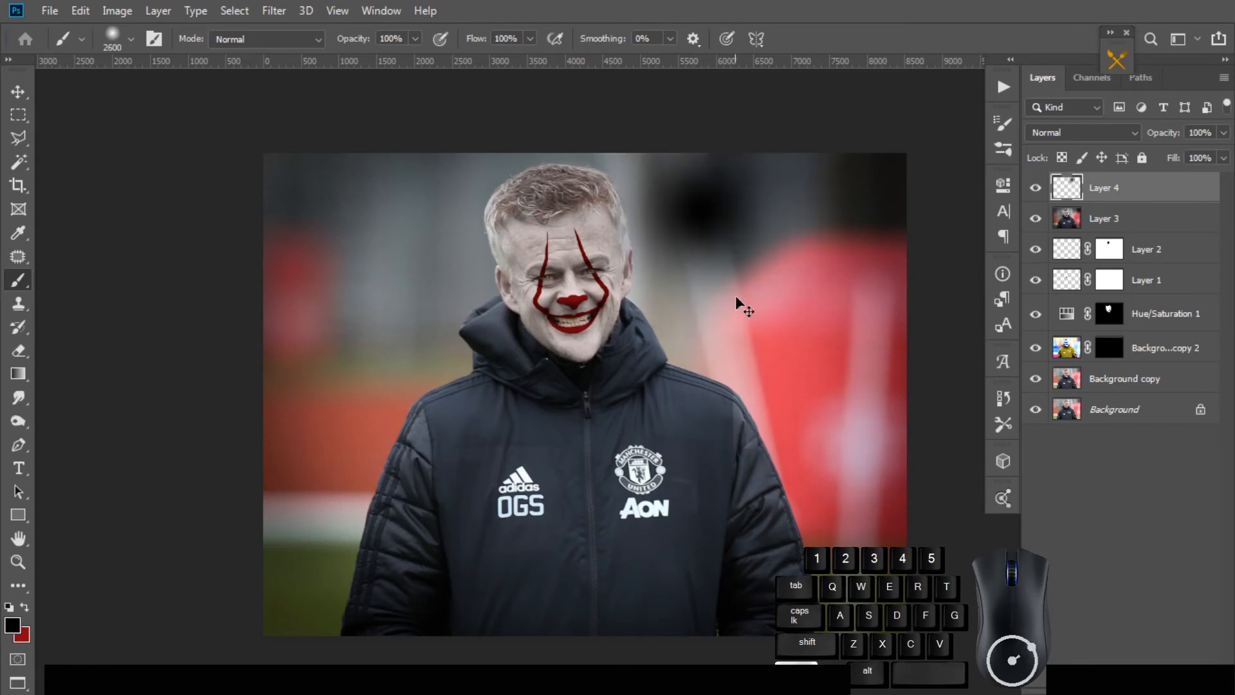
{"action": "left_click", "coordinate": [530, 38]}
{"action": "left_click_drag", "start_coordinate": [704, 257], "coordinate": [882, 400]}
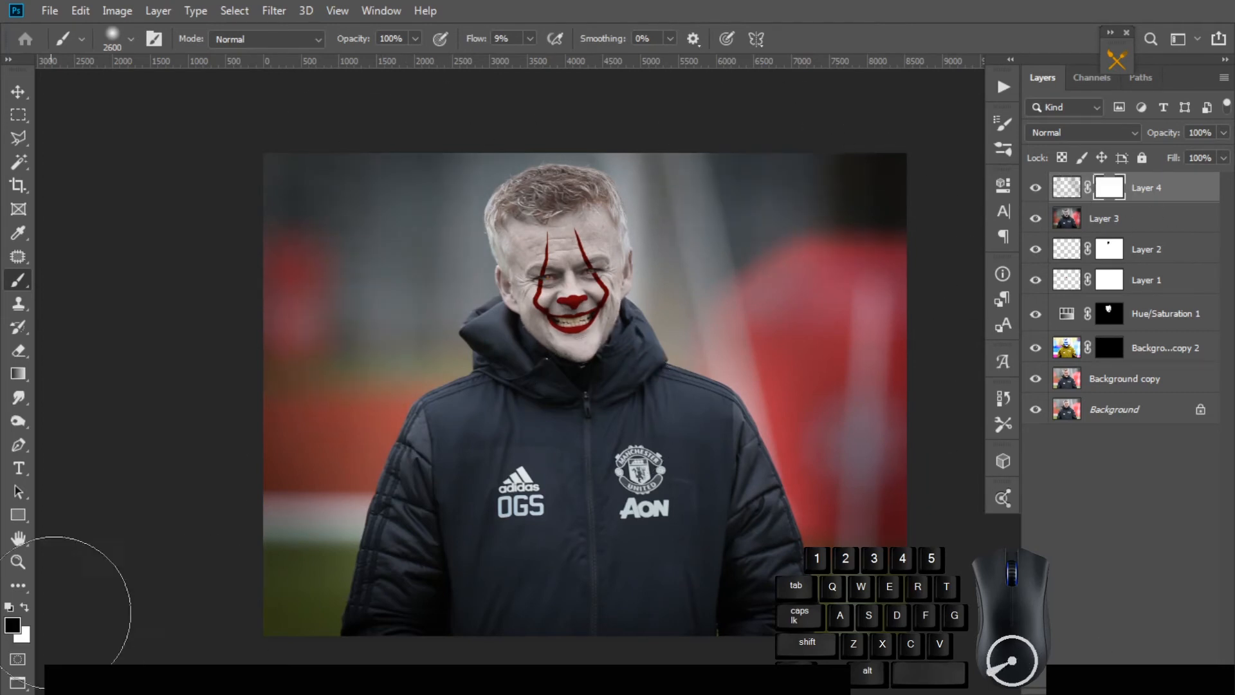
Mask the dark shading off the man's face using a much smaller brush at 9% flow.
{"action": "left_click", "coordinate": [577, 269], "text": "ctrl"}
{"action": "key", "text": "bracketleft"}
{"action": "key", "text": "bracketleft"}
{"action": "key", "text": "bracketleft"}
{"action": "key", "text": "bracketleft"}
{"action": "key", "text": "bracketleft"}
{"action": "key", "text": "bracketleft"}
{"action": "key", "text": "bracketleft"}
{"action": "key", "text": "bracketleft"}
{"action": "left_click_drag", "start_coordinate": [590, 237], "coordinate": [565, 283]}
{"action": "left_click_drag", "start_coordinate": [564, 291], "coordinate": [558, 290]}
Mask the dark shading fully off the face and head with a 500–700 px brush at 100% flow.
{"action": "mouse_move", "coordinate": [530, 39]}
{"action": "left_mouse_down"}
{"action": "mouse_move", "coordinate": [538, 63]}
{"action": "mouse_move", "coordinate": [614, 63]}
{"action": "left_mouse_up"}
{"action": "key", "text": "bracketleft"}
{"action": "key", "text": "bracketleft"}
{"action": "mouse_move", "coordinate": [527, 225]}
{"action": "left_mouse_down"}
{"action": "mouse_move", "coordinate": [565, 196]}
{"action": "mouse_move", "coordinate": [590, 341]}
{"action": "left_mouse_up"}
{"action": "key", "text": "]"}
{"action": "left_click_drag", "start_coordinate": [537, 303], "coordinate": [508, 283]}
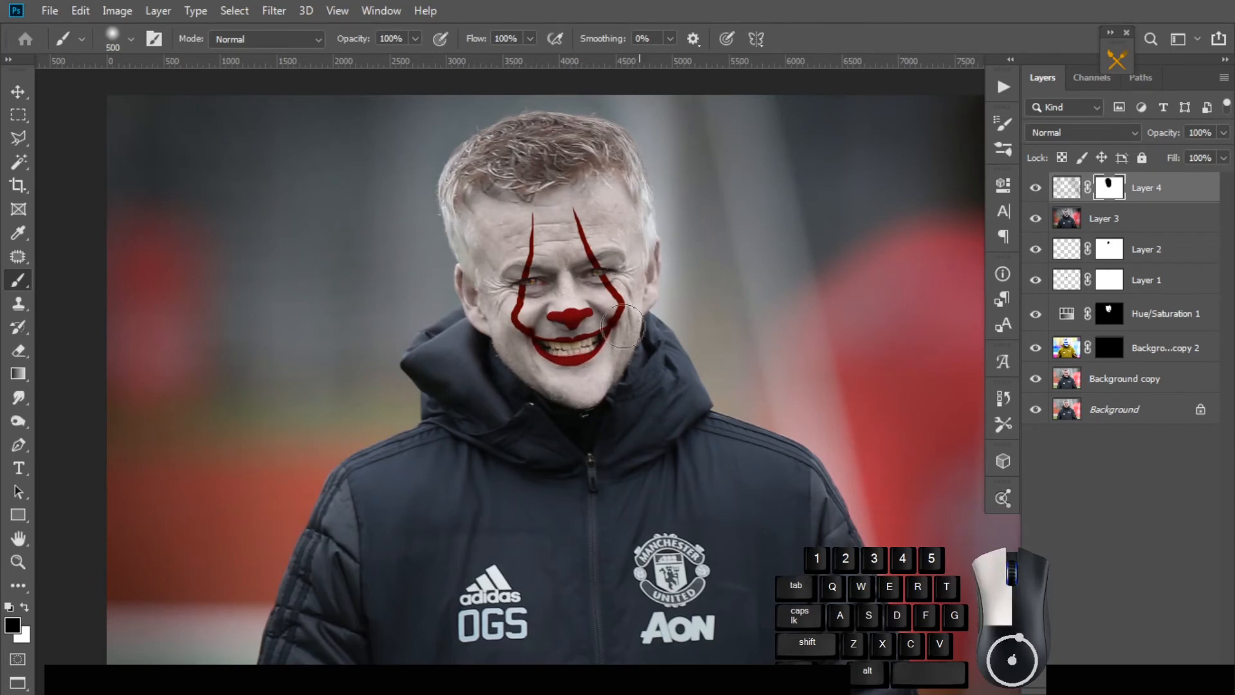
{"action": "left_click_drag", "start_coordinate": [623, 326], "coordinate": [608, 364]}
{"action": "key", "text": "bracketright"}
{"action": "key", "text": "bracketright"}
{"action": "left_click_drag", "start_coordinate": [606, 263], "coordinate": [608, 243]}
{"action": "mouse_move", "coordinate": [582, 392]}
{"action": "left_mouse_down"}
{"action": "mouse_move", "coordinate": [566, 227]}
{"action": "mouse_move", "coordinate": [615, 307]}
{"action": "left_mouse_up"}
{"action": "left_click_drag", "start_coordinate": [529, 367], "coordinate": [577, 435]}
{"action": "scroll", "coordinate": [587, 337], "scroll_direction": "down", "scroll_amount": 2}
{"action": "scroll", "coordinate": [595, 303], "scroll_direction": "up", "scroll_amount": 1}
{"action": "left_click", "coordinate": [593, 288]}
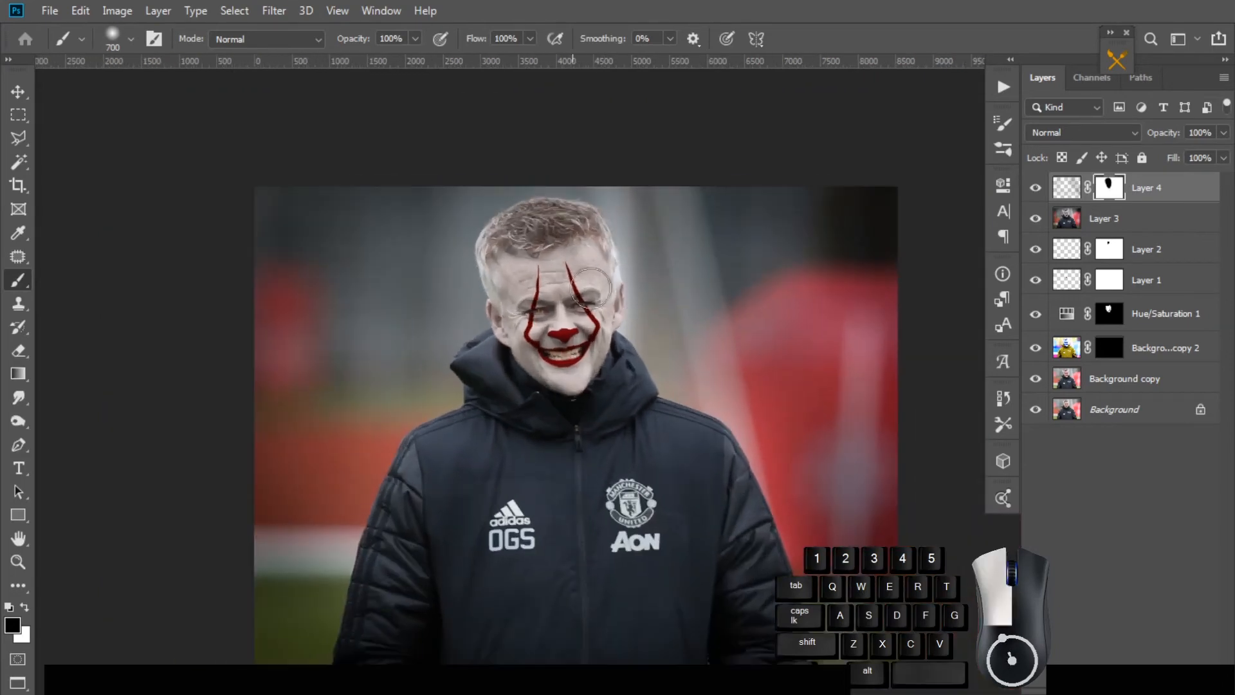
{"action": "scroll", "coordinate": [556, 334], "scroll_direction": "up", "scroll_amount": 1}
{"action": "scroll", "coordinate": [612, 279], "scroll_direction": "down", "scroll_amount": 2}
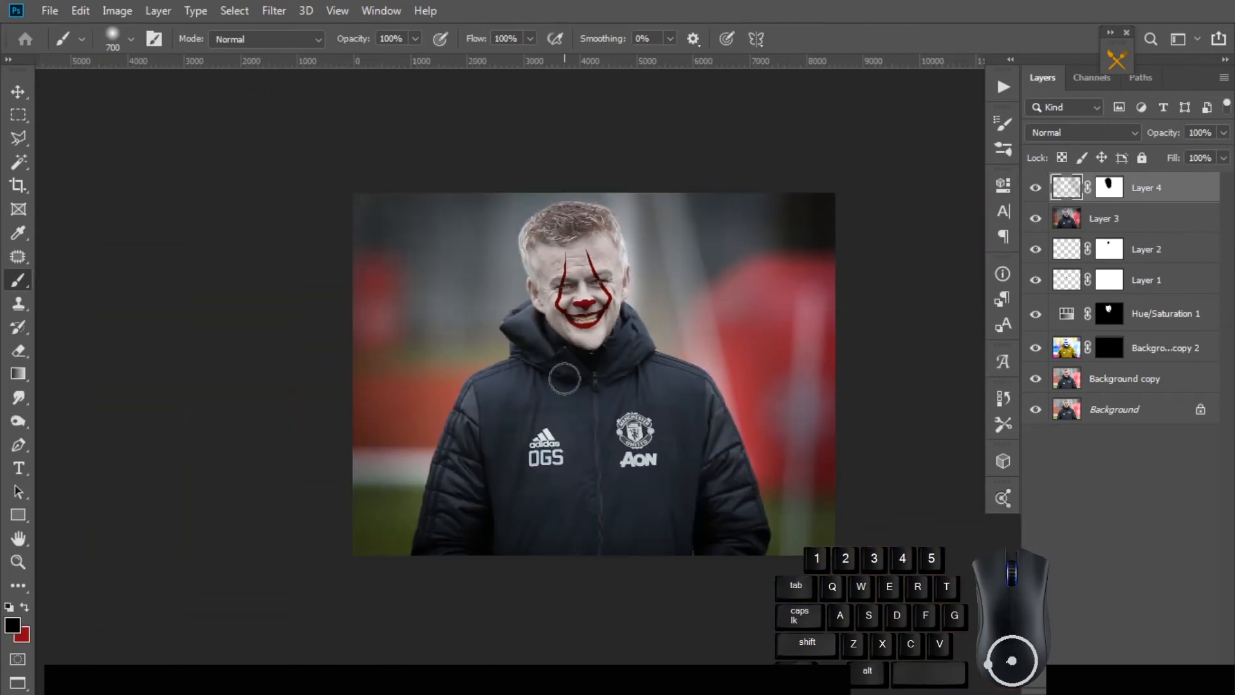
Target Layer 4's pixels with a 2200 px, 9% flow brush, and compare the shading with the layer hidden and shown.
{"action": "left_click", "coordinate": [569, 2]}
{"action": "key", "text": "]"}
{"action": "key", "text": "]"}
{"action": "key", "text": "]"}
{"action": "key", "text": "]"}
{"action": "key", "text": "]"}
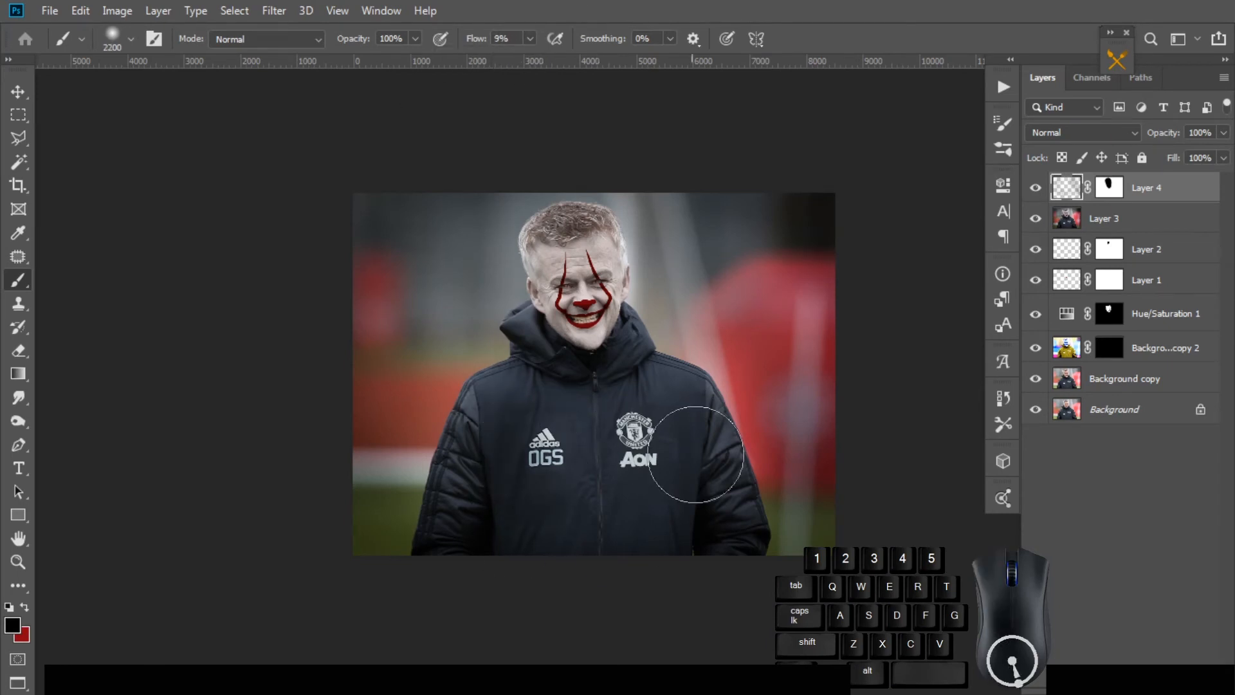
{"action": "key", "text": "v"}
{"action": "scroll", "coordinate": [611, 312], "scroll_direction": "up", "scroll_amount": 2}
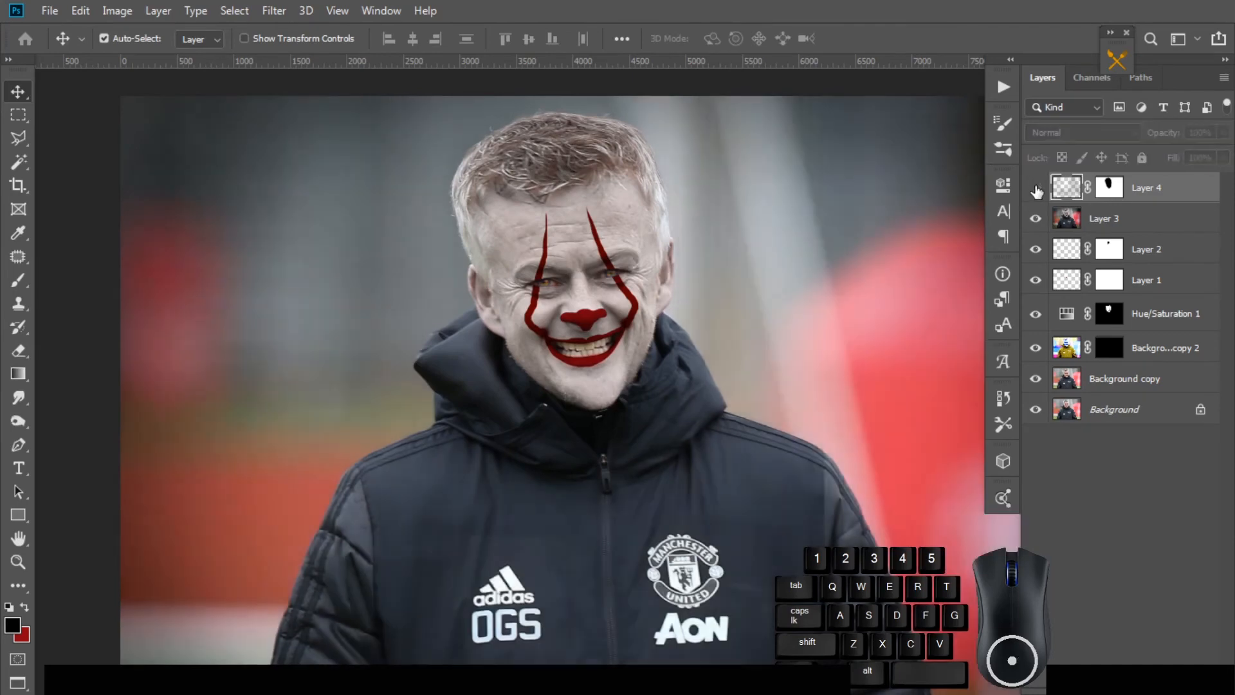
{"action": "scroll", "coordinate": [579, 283], "scroll_direction": "down", "scroll_amount": 2}
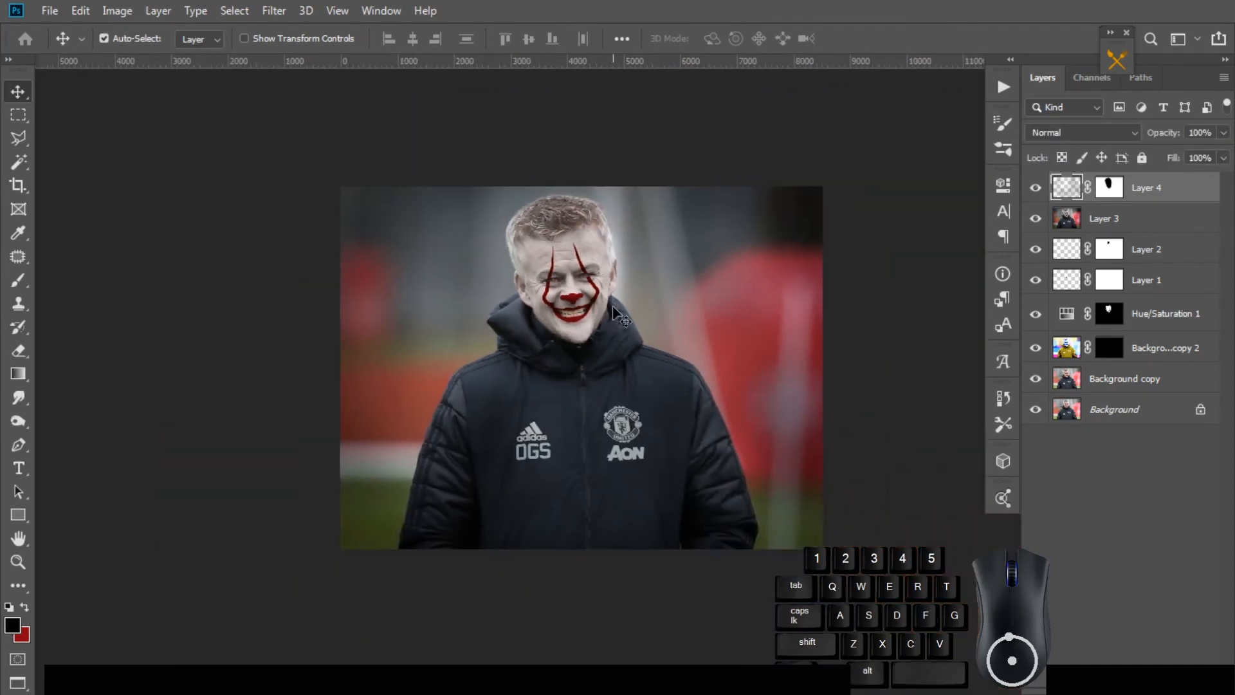
Create a new empty layer on top and set the foreground colour to a warm orange with hue 37°.
{"action": "scroll", "coordinate": [593, 296], "scroll_direction": "up", "scroll_amount": 3}
{"action": "key", "text": "ctrl+shift+alt+n"}
{"action": "left_click", "coordinate": [13, 625]}
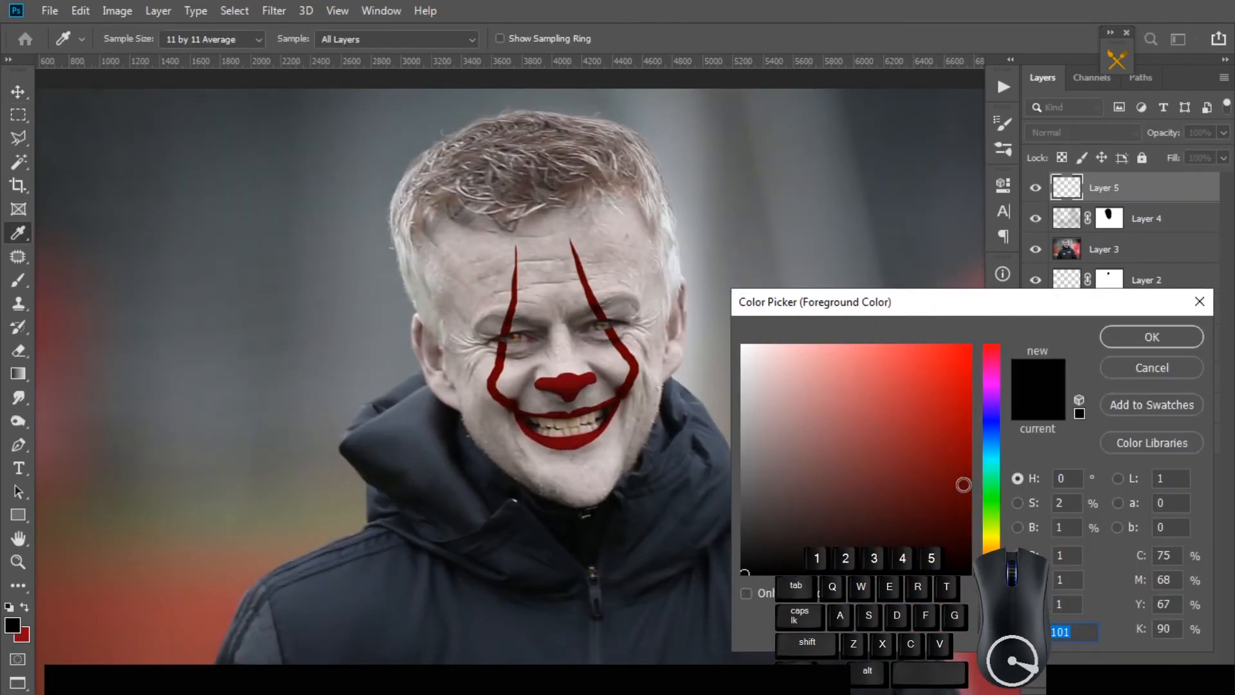
{"action": "left_click", "coordinate": [987, 527]}
{"action": "left_click_drag", "start_coordinate": [989, 543], "coordinate": [989, 551]}
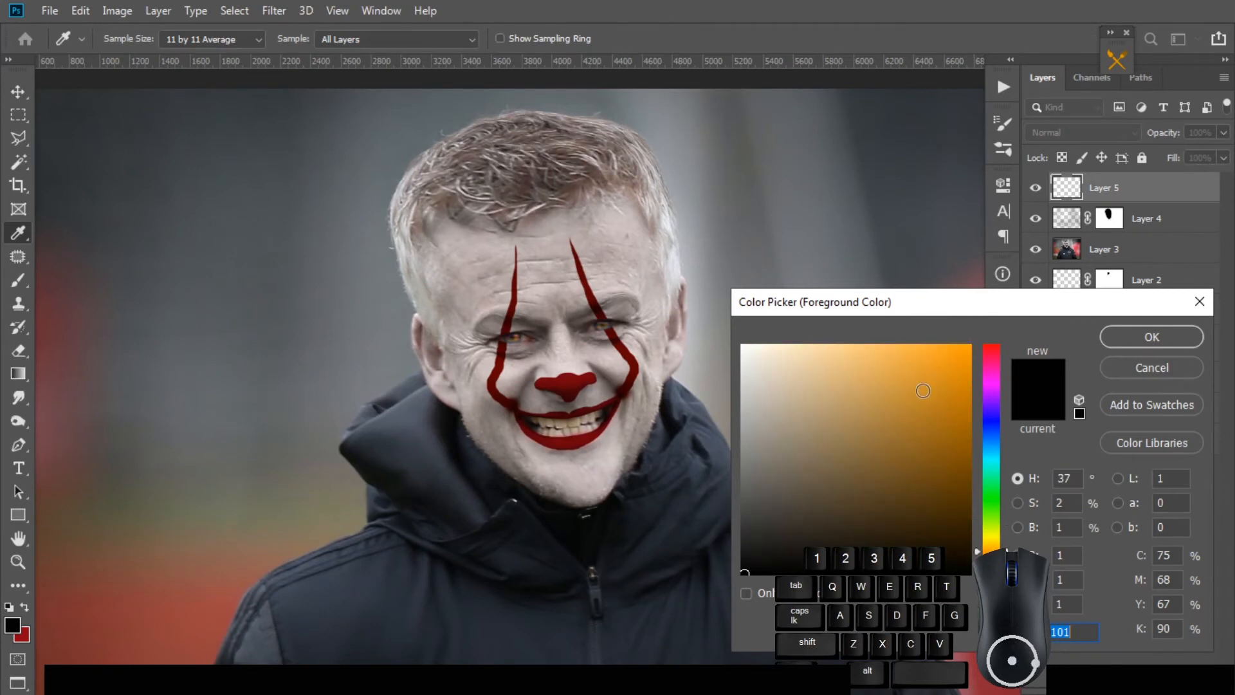
{"action": "left_click_drag", "start_coordinate": [932, 397], "coordinate": [888, 403]}
{"action": "left_click", "coordinate": [1151, 337]}
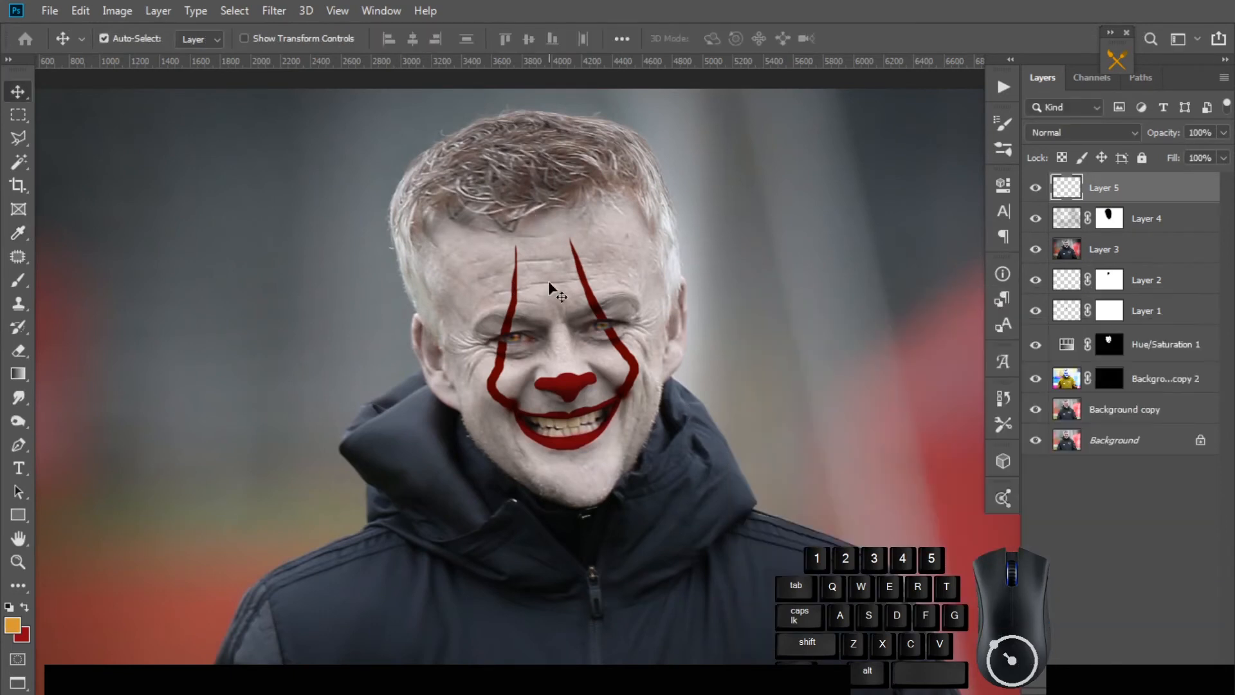
Paint orange over the man's hair with a soft brush at 9% flow, working down to 250 px.
{"action": "key", "text": "b"}
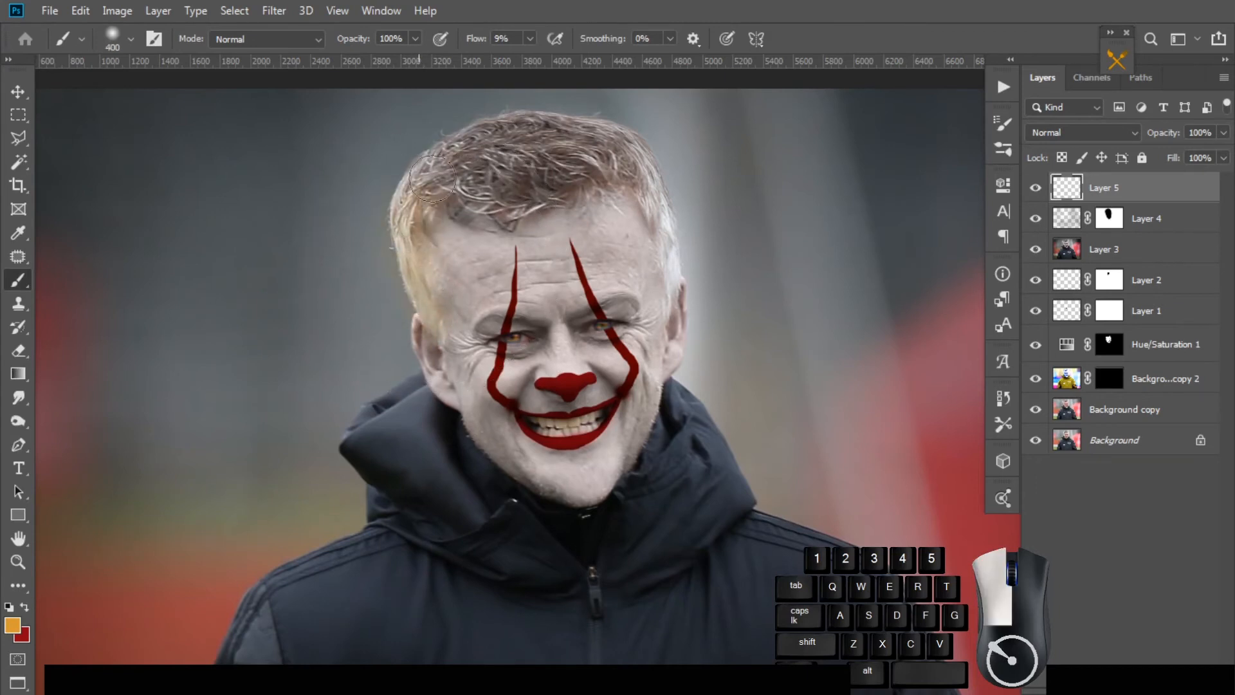
{"action": "key", "text": "bracketright"}
{"action": "mouse_move", "coordinate": [432, 178]}
{"action": "left_mouse_down"}
{"action": "mouse_move", "coordinate": [534, 188]}
{"action": "mouse_move", "coordinate": [557, 172]}
{"action": "left_mouse_up"}
{"action": "key", "text": "bracketleft"}
{"action": "left_click_drag", "start_coordinate": [487, 133], "coordinate": [637, 158]}
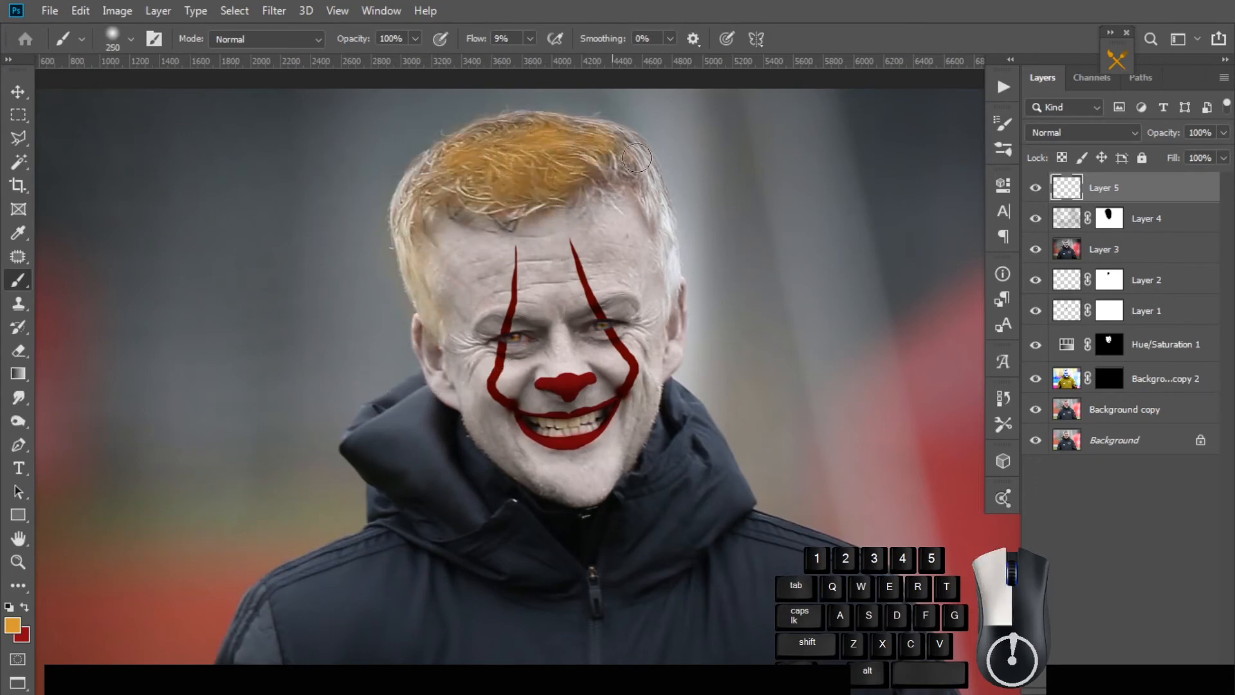
{"action": "left_click_drag", "start_coordinate": [684, 287], "coordinate": [671, 239]}
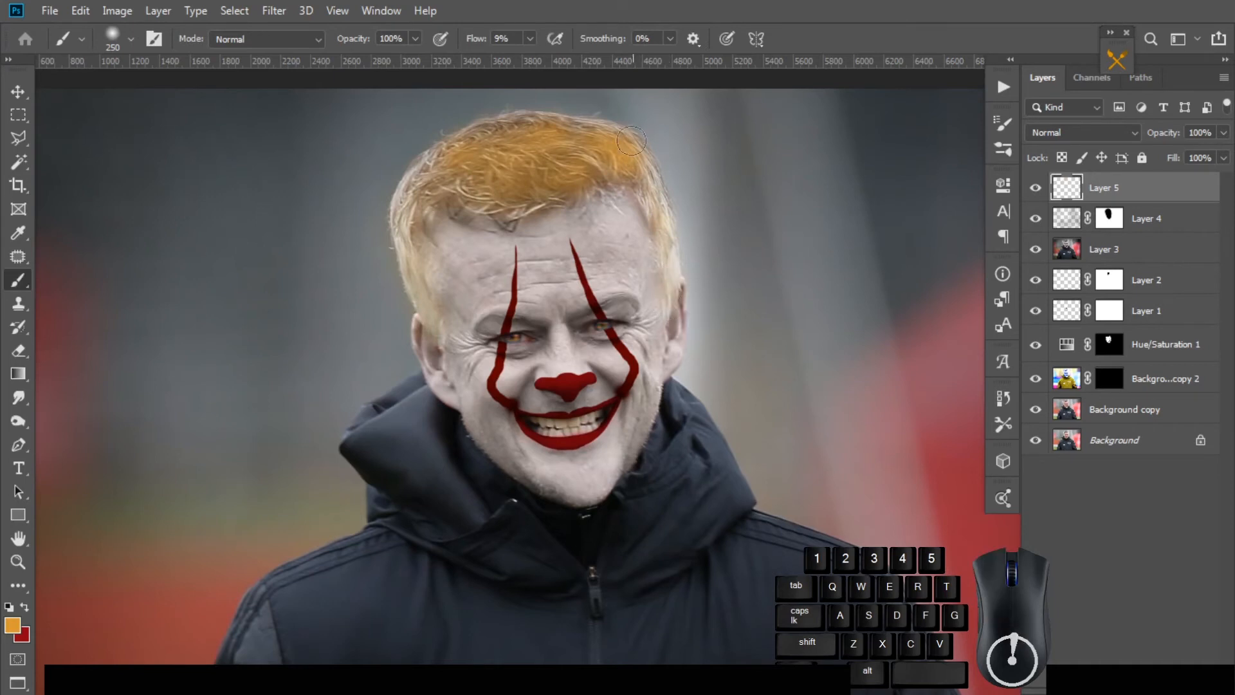
Set the orange hair layer's blend mode to Multiply and its fill to 86%.
{"action": "left_click", "coordinate": [1084, 132]}
{"action": "left_click", "coordinate": [1049, 204]}
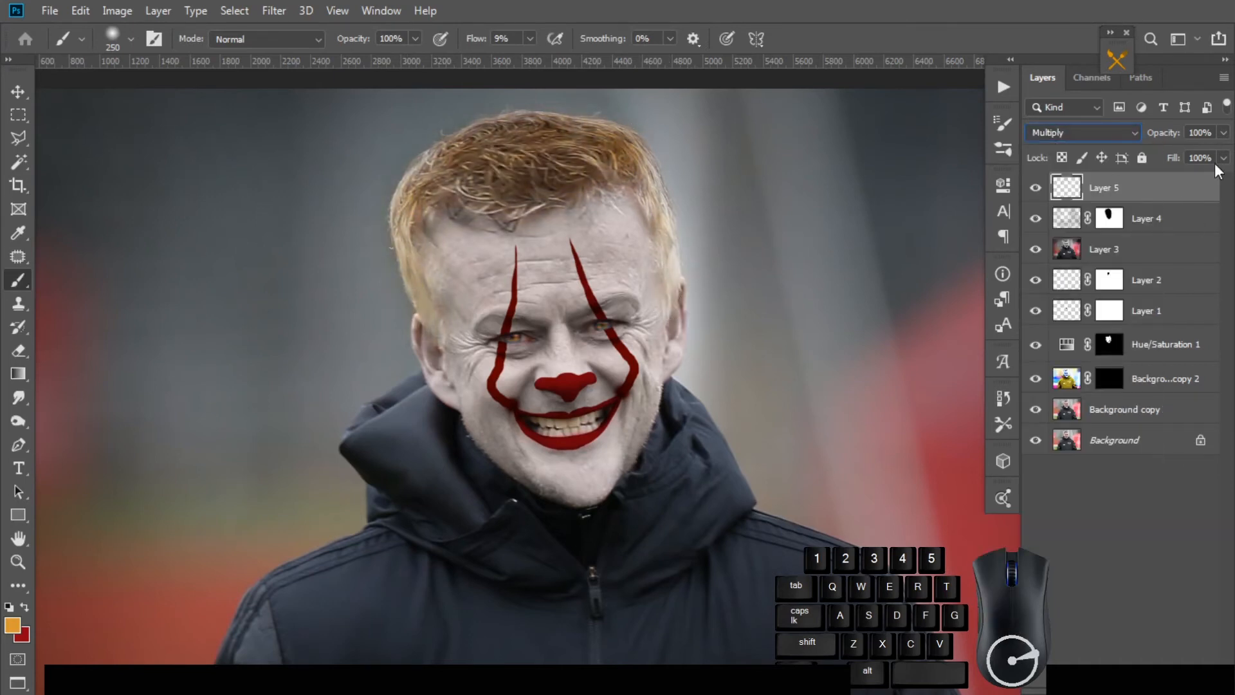
{"action": "mouse_move", "coordinate": [1224, 158]}
{"action": "left_mouse_down"}
{"action": "mouse_move", "coordinate": [1172, 185]}
{"action": "mouse_move", "coordinate": [1210, 181]}
{"action": "left_mouse_up"}
Add a layer mask to the hair layer and mask out the orange spill around the hair at 100% flow.
{"action": "left_click", "coordinate": [1116, 683]}
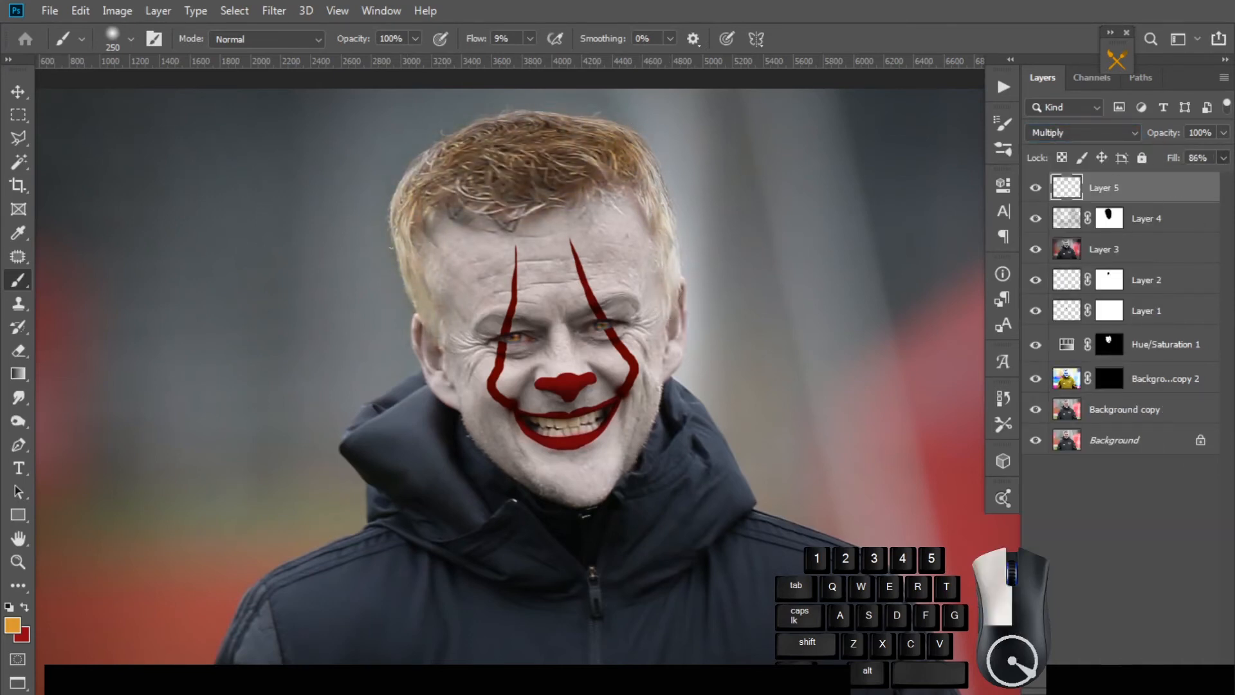
{"action": "left_click_drag", "start_coordinate": [530, 39], "coordinate": [610, 59]}
{"action": "left_click_drag", "start_coordinate": [388, 219], "coordinate": [390, 297]}
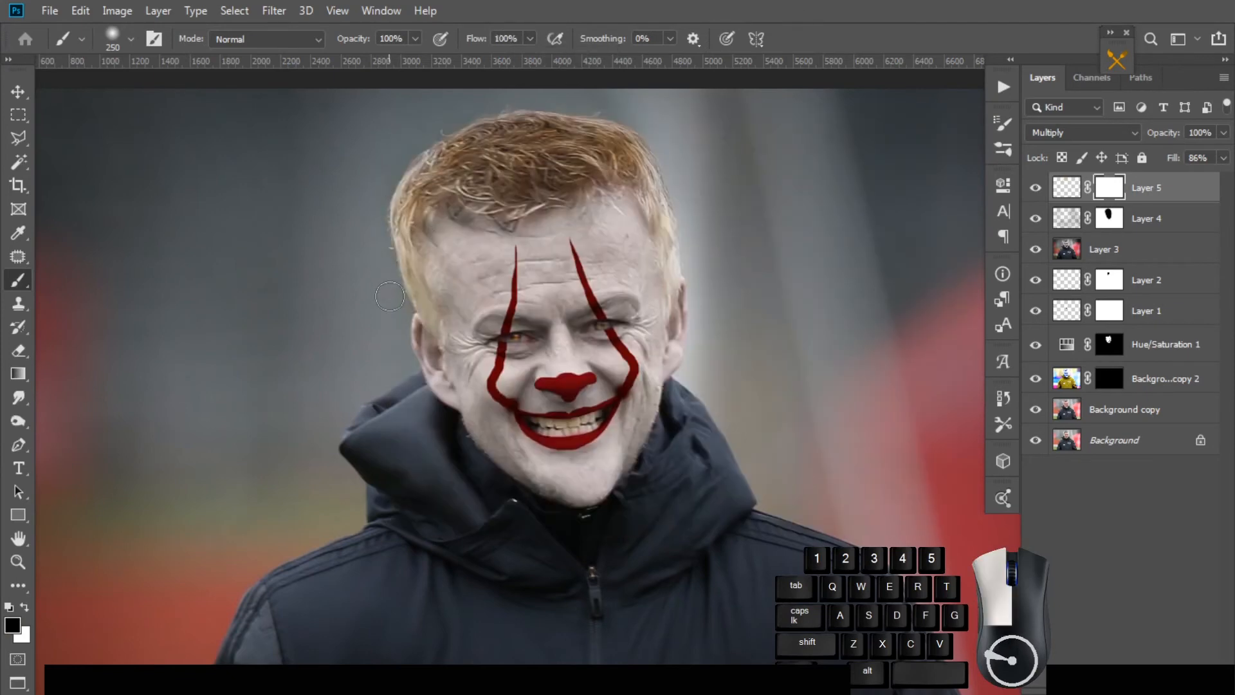
{"action": "mouse_move", "coordinate": [695, 171]}
{"action": "left_mouse_down"}
{"action": "mouse_move", "coordinate": [697, 234]}
{"action": "mouse_move", "coordinate": [473, 163]}
{"action": "mouse_move", "coordinate": [394, 219]}
{"action": "left_mouse_up"}
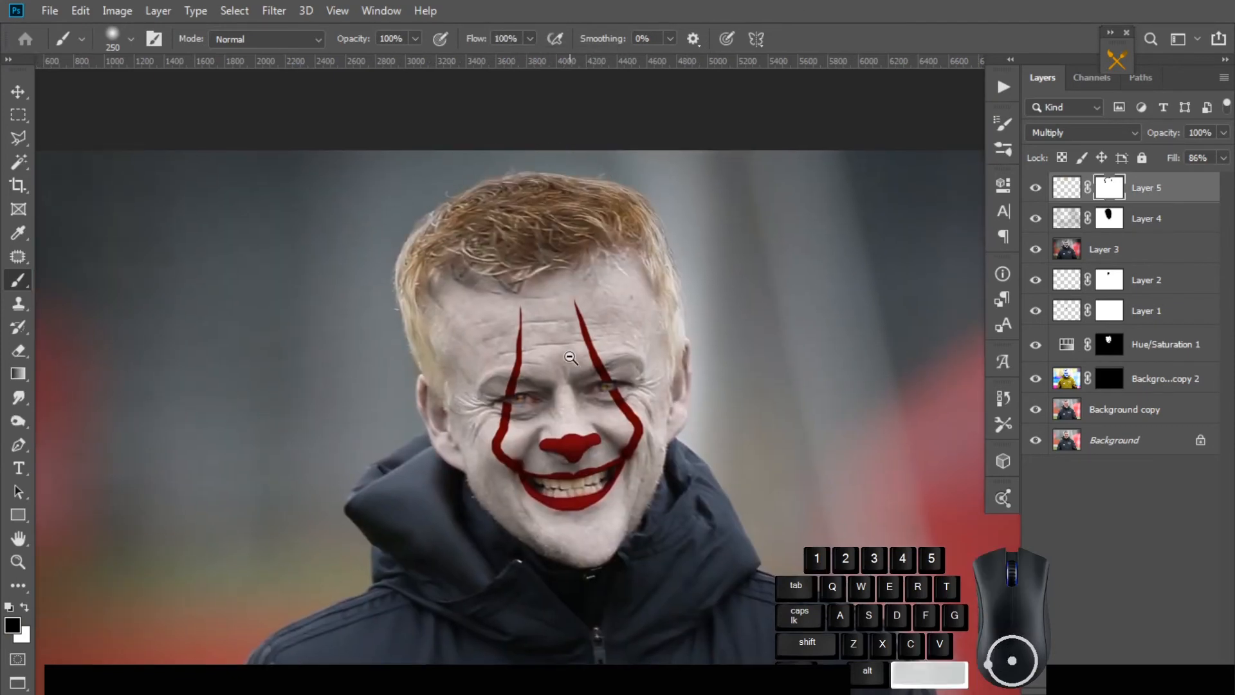
Leave full-screen view and open the balloon image Balloons_-_Item_-_Fortnite.png.
{"action": "left_click", "coordinate": [626, 268], "text": "alt"}
{"action": "left_click", "coordinate": [625, 268], "text": "alt"}
{"action": "key", "text": "f"}
{"action": "key", "text": "f"}
{"action": "key", "text": "v"}
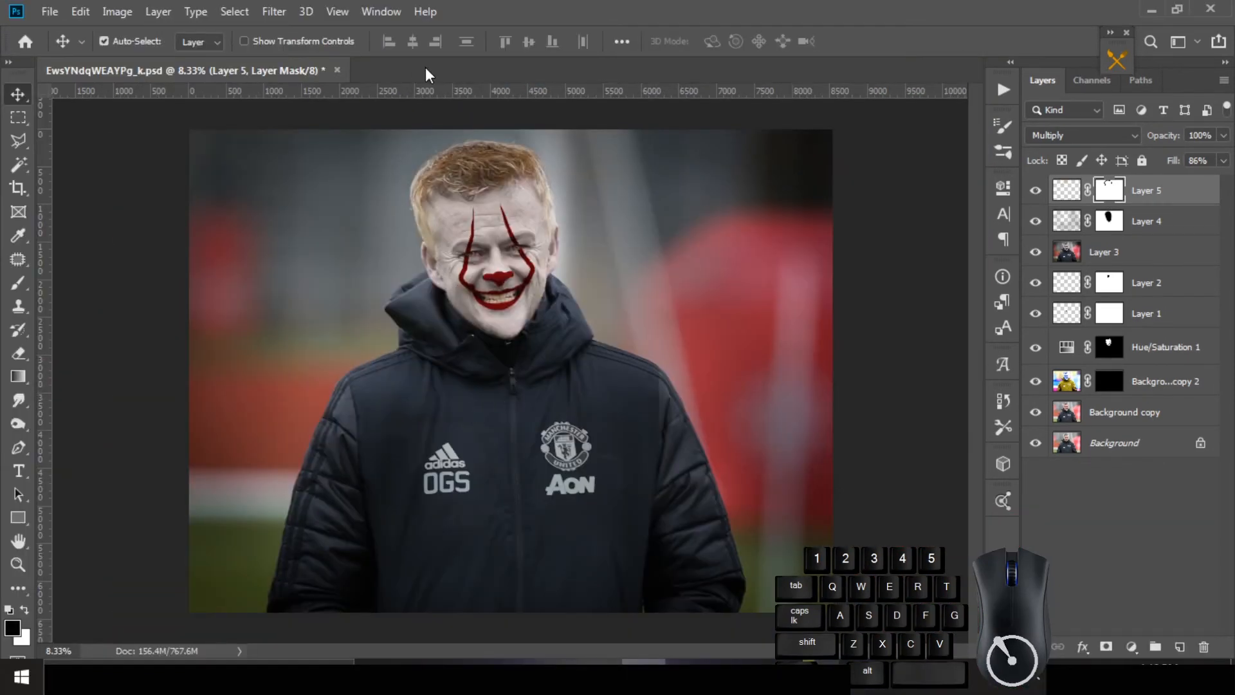
{"action": "left_click", "coordinate": [49, 11]}
{"action": "left_click", "coordinate": [55, 47]}
{"action": "double_click", "coordinate": [319, 140]}
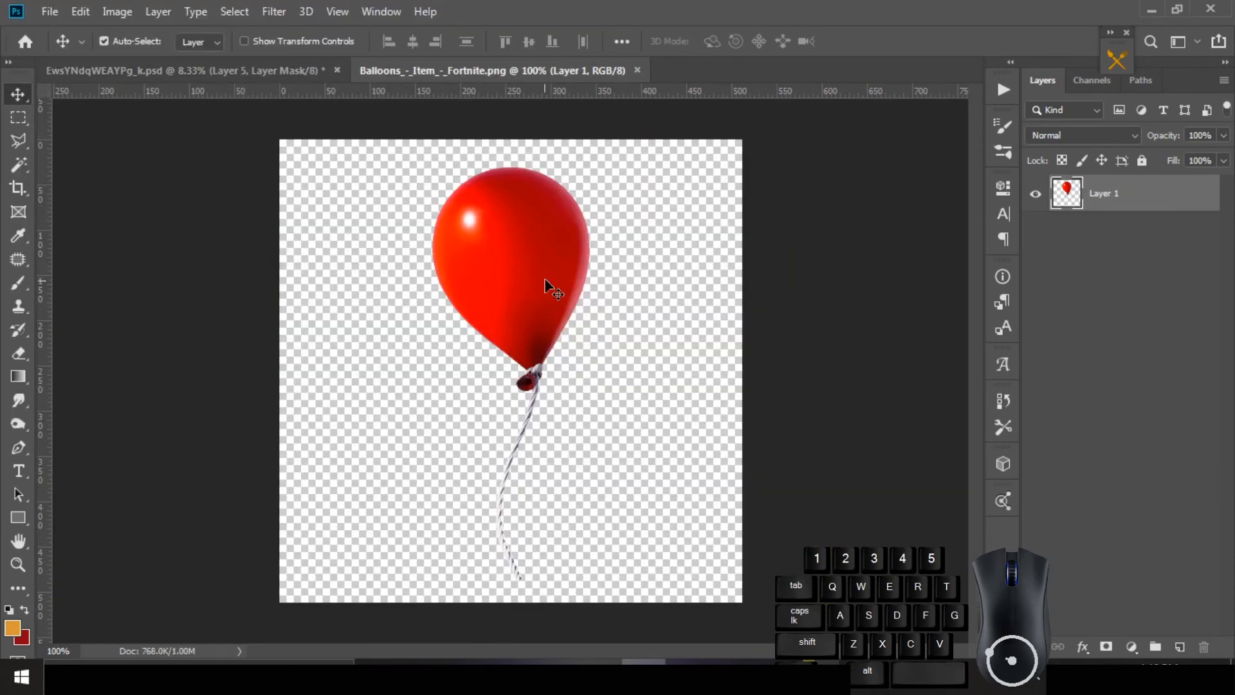
Duplicate the red balloon layer and desaturate the copy to grey with a Hue/Saturation adjustment.
{"action": "left_click_drag", "start_coordinate": [1078, 201], "coordinate": [1180, 647]}
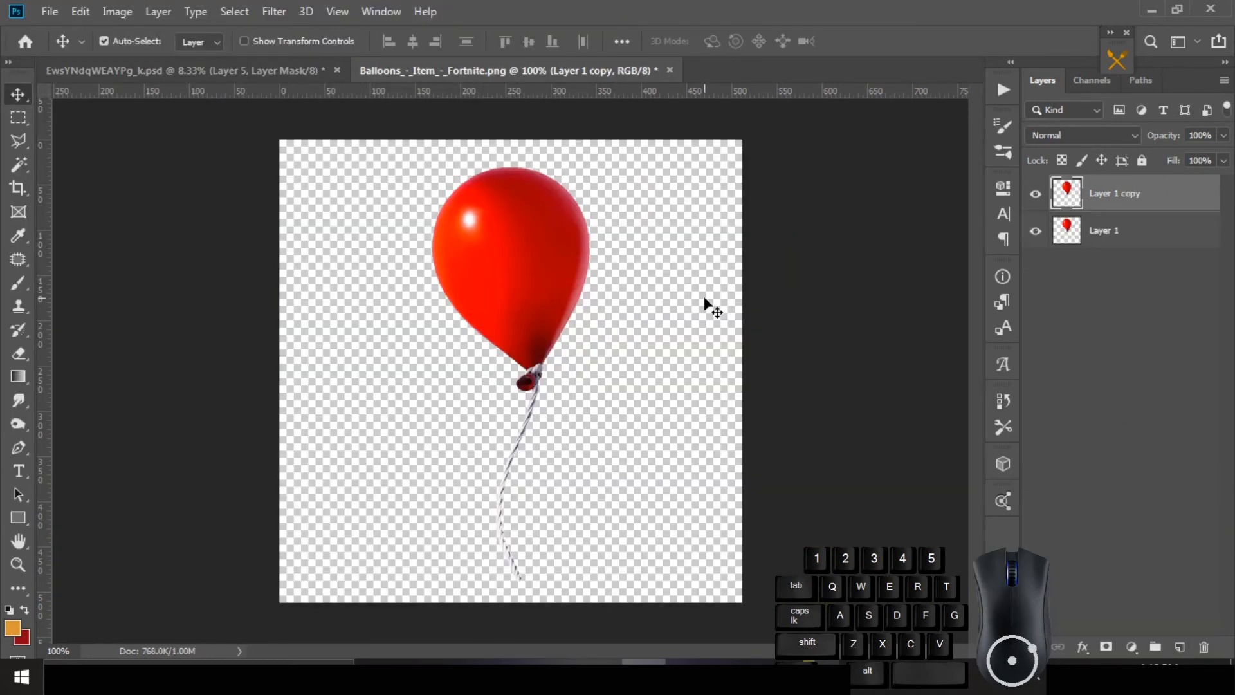
{"action": "left_click", "coordinate": [87, 11]}
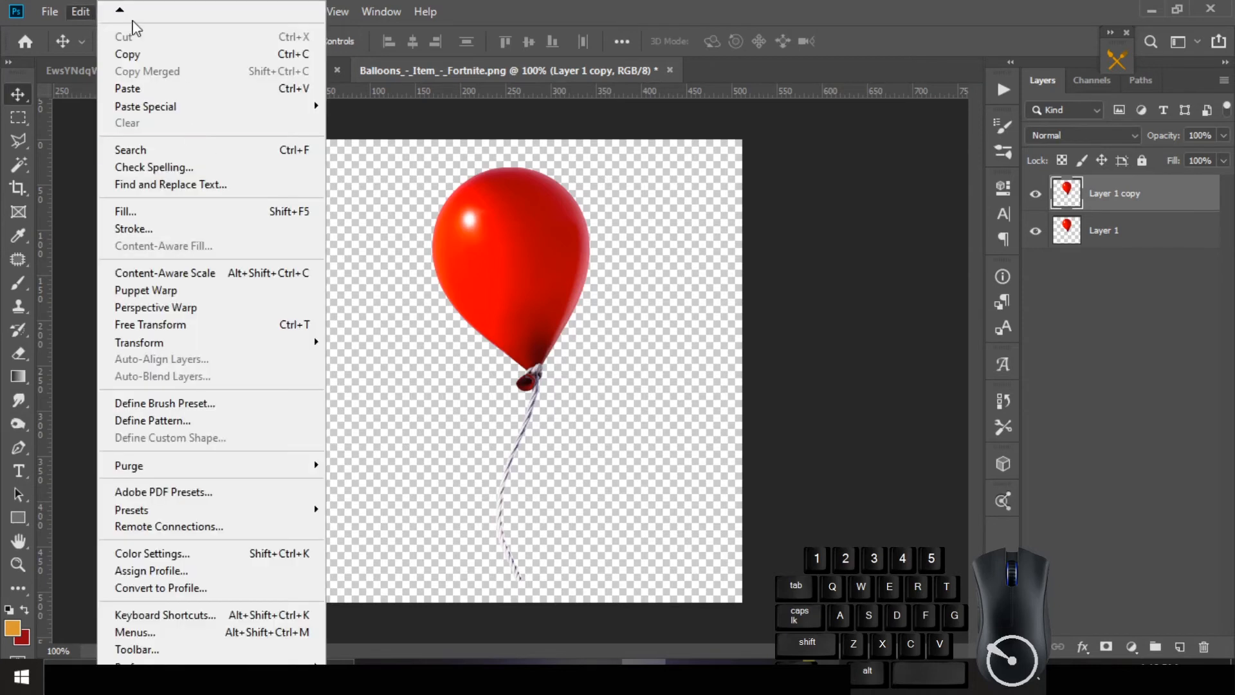
{"action": "left_click", "coordinate": [117, 12]}
{"action": "mouse_move", "coordinate": [146, 58]}
{"action": "left_click", "coordinate": [334, 155]}
{"action": "left_click_drag", "start_coordinate": [974, 294], "coordinate": [886, 294]}
{"action": "left_click", "coordinate": [1179, 159]}
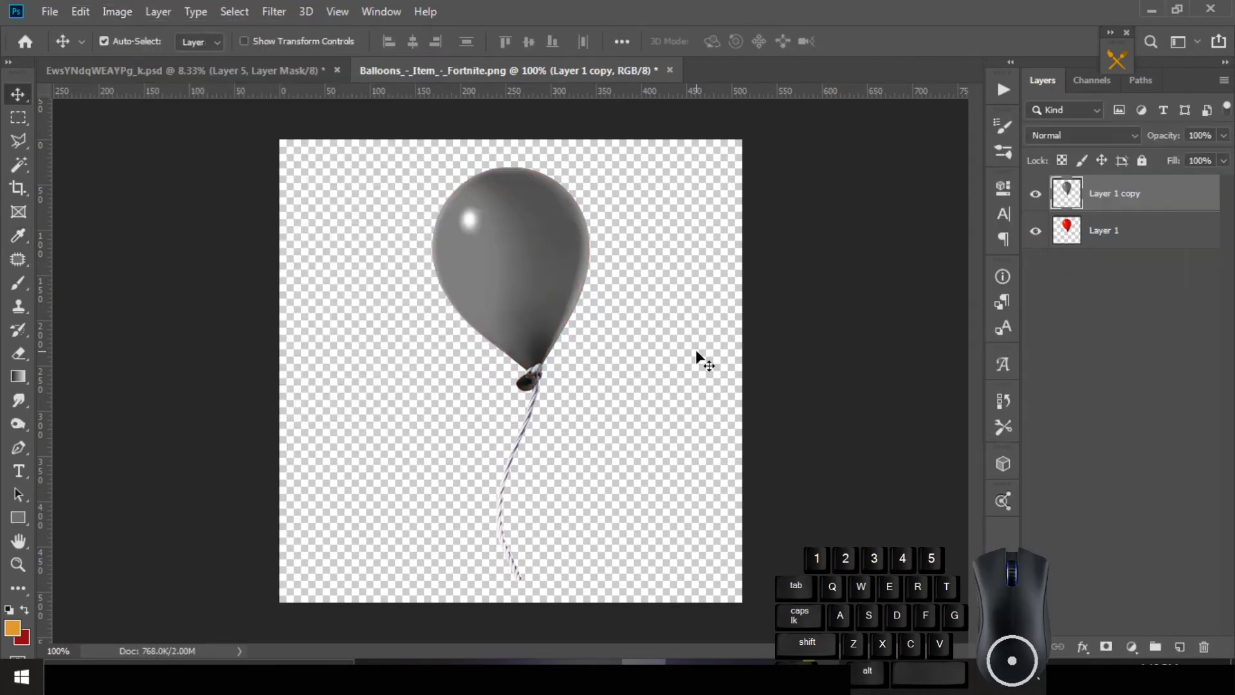
Duplicate the grey balloon layer, with the layers below hidden, and apply a slight Gaussian Blur to it.
{"action": "left_click_drag", "start_coordinate": [1070, 193], "coordinate": [1180, 647]}
{"action": "key", "text": "ctrl+z"}
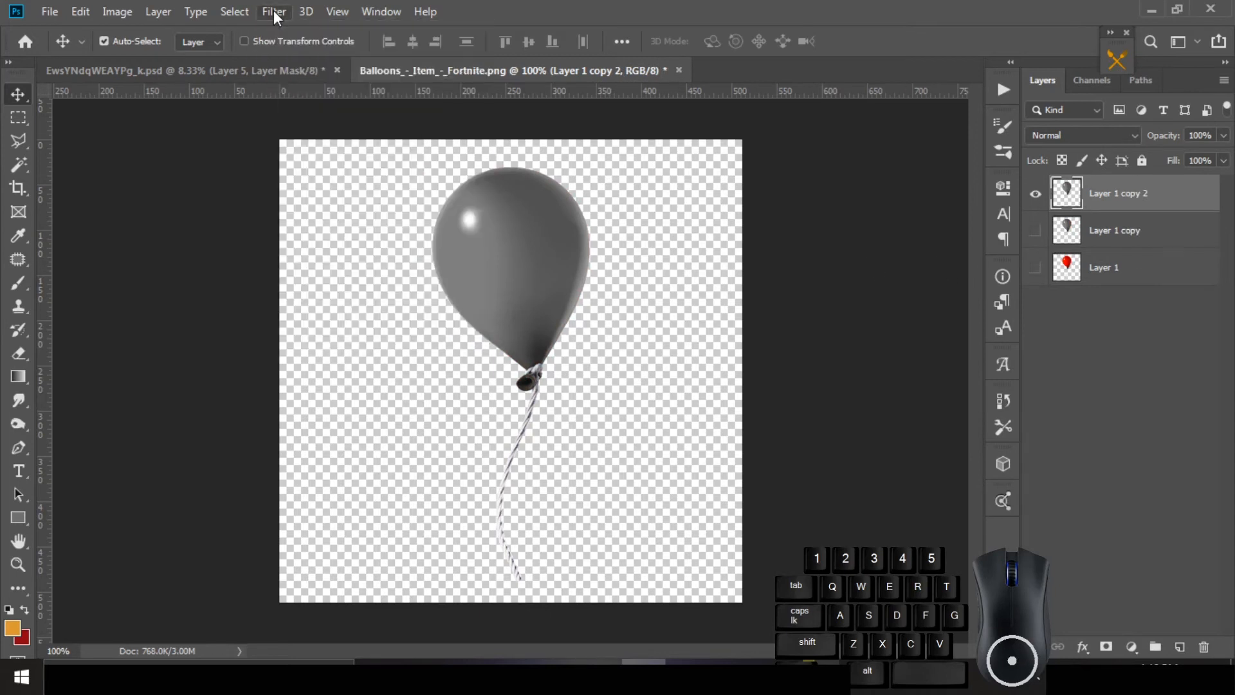
{"action": "left_click", "coordinate": [80, 11]}
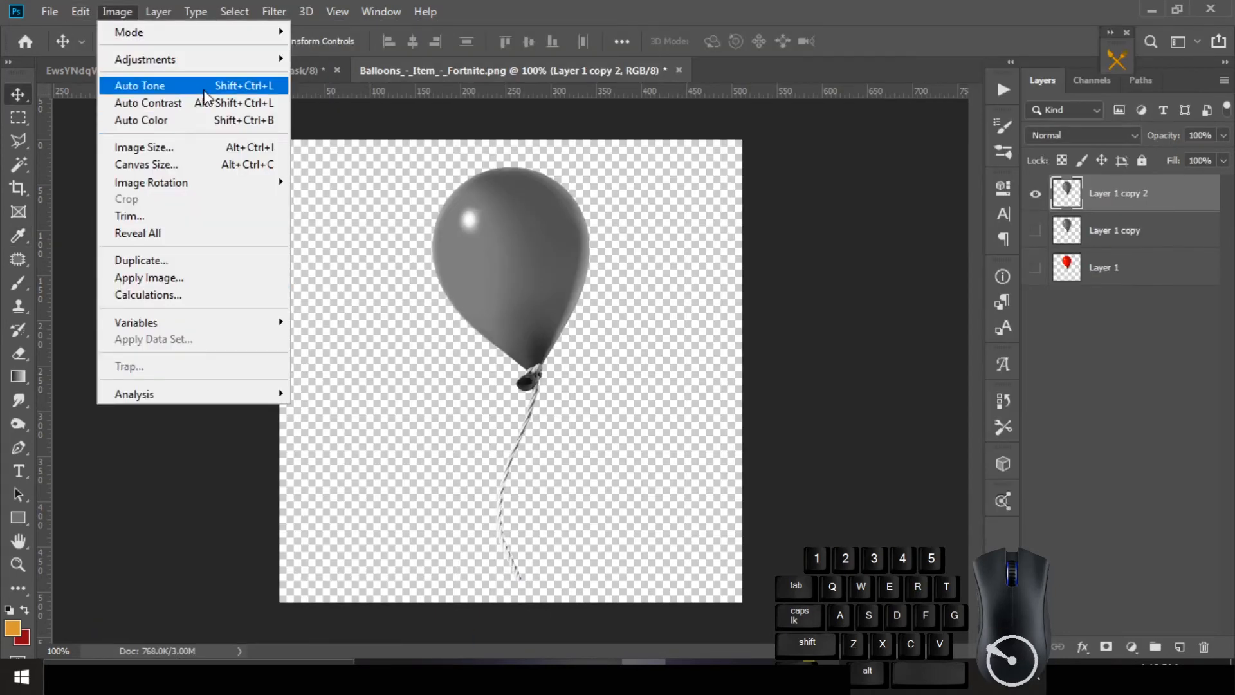
{"action": "left_click", "coordinate": [152, 146]}
{"action": "key", "text": "Escape"}
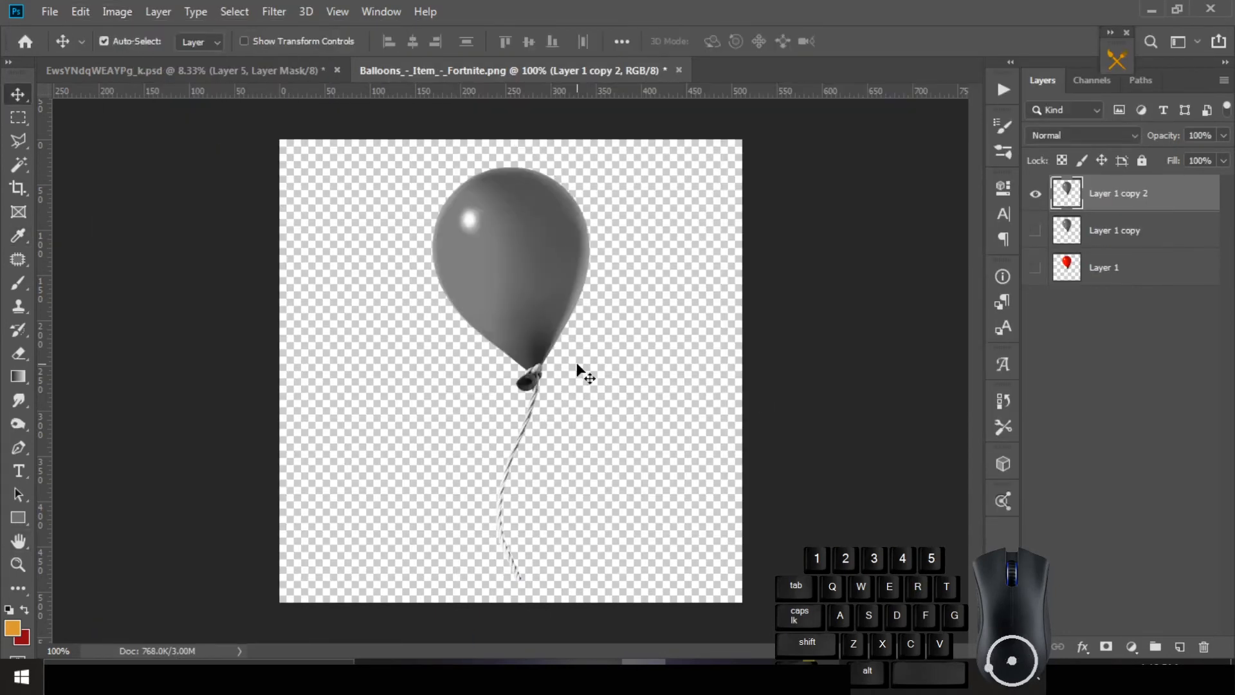
{"action": "left_click", "coordinate": [274, 11]}
{"action": "mouse_move", "coordinate": [331, 212]}
{"action": "left_click", "coordinate": [547, 291]}
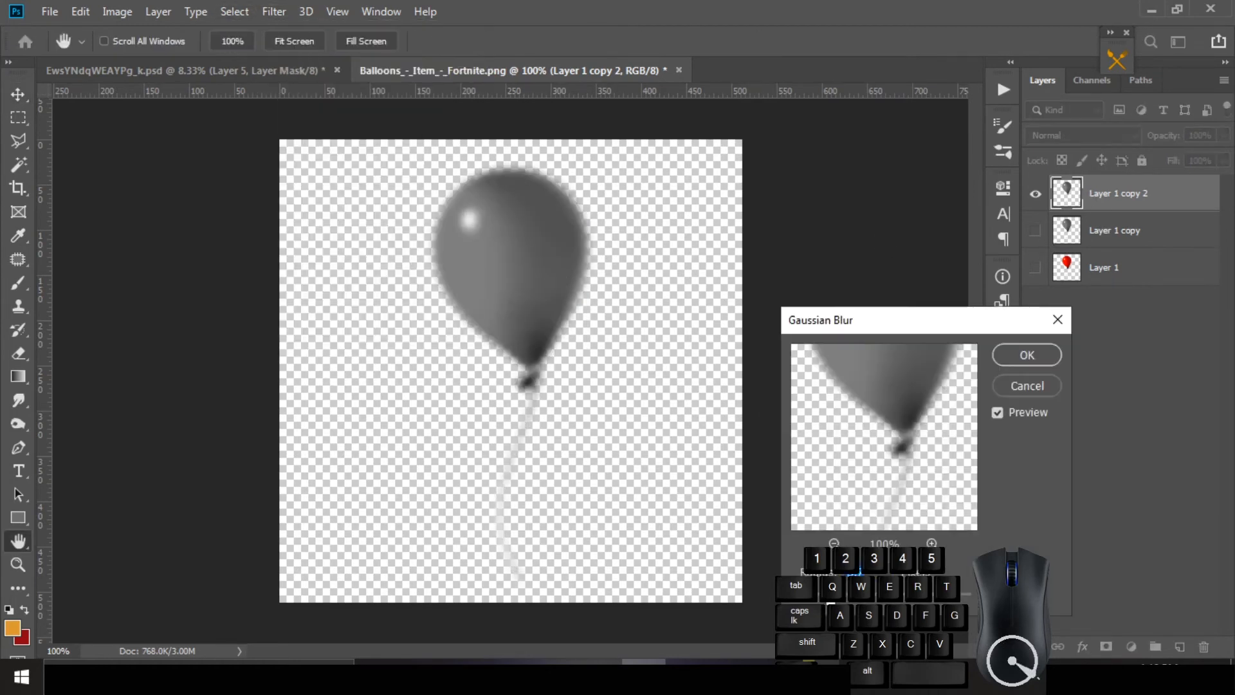
{"action": "left_click", "coordinate": [1028, 355]}
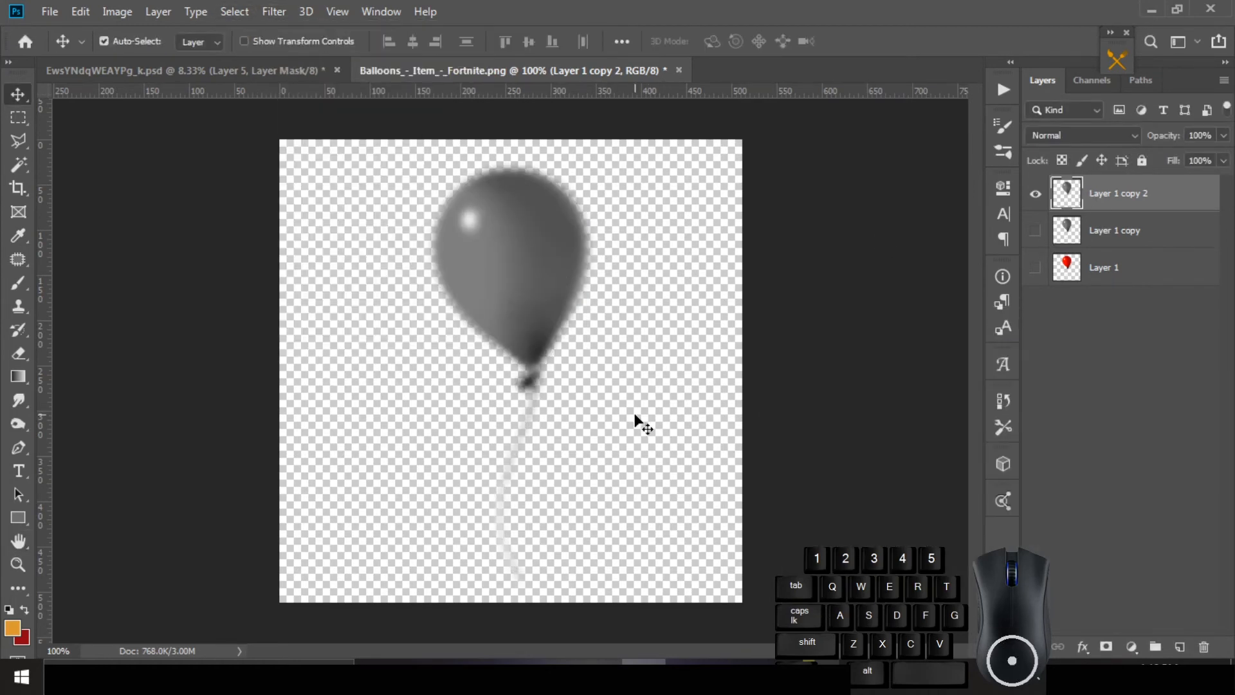
Save the balloon document as a Photoshop file named balloons in the Solsa folder.
{"action": "key", "text": "ctrl+shift+s"}
{"action": "left_click", "coordinate": [243, 131]}
{"action": "double_click", "coordinate": [275, 345]}
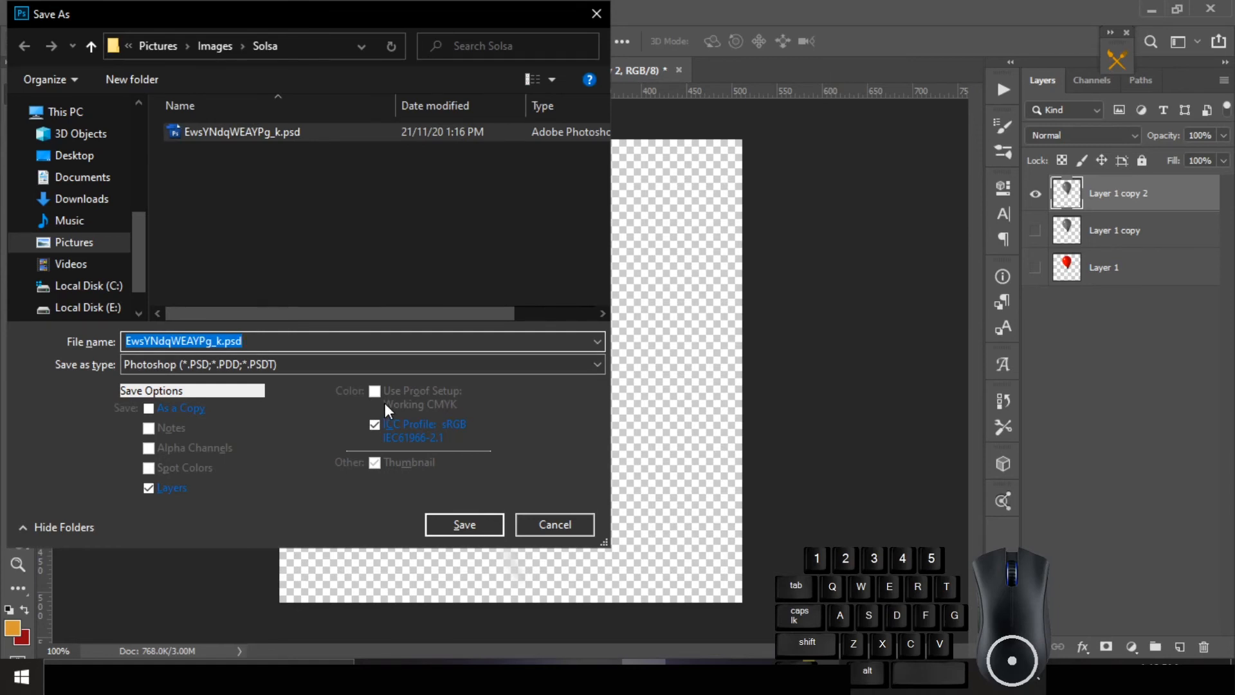
{"action": "type", "text": "balloons"}
{"action": "left_click", "coordinate": [461, 524]}
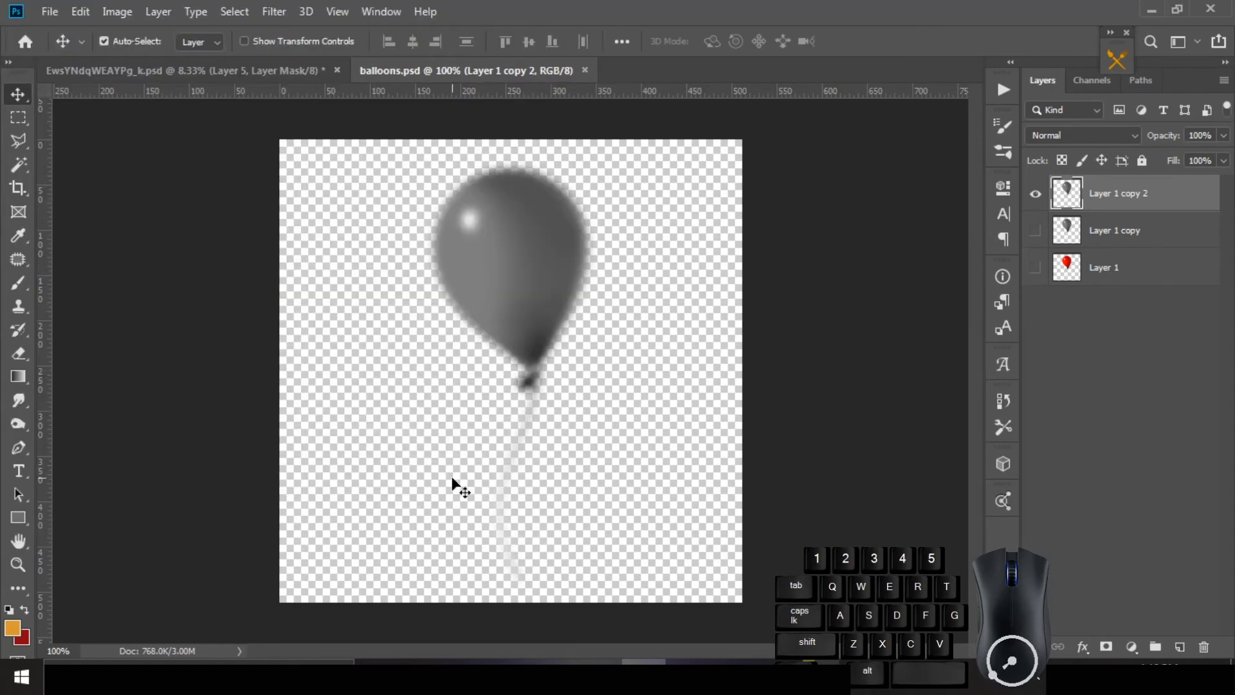
Hide the blurred balloon, show the sharp grey one and duplicate that layer into a new document.
{"action": "left_click", "coordinate": [1035, 195]}
{"action": "left_click", "coordinate": [1035, 230]}
{"action": "right_click", "coordinate": [1068, 234]}
{"action": "right_click", "coordinate": [1142, 230]}
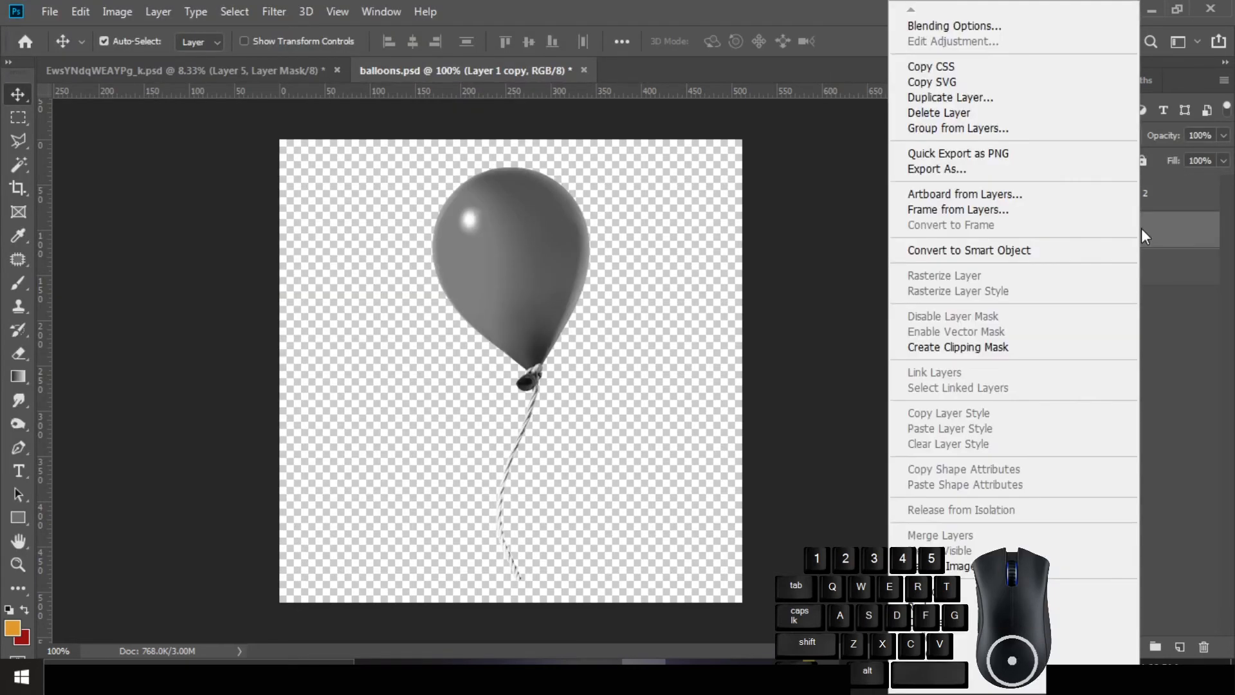
{"action": "left_click", "coordinate": [952, 98]}
{"action": "left_click", "coordinate": [653, 251]}
{"action": "left_click", "coordinate": [579, 296]}
{"action": "left_click", "coordinate": [767, 174]}
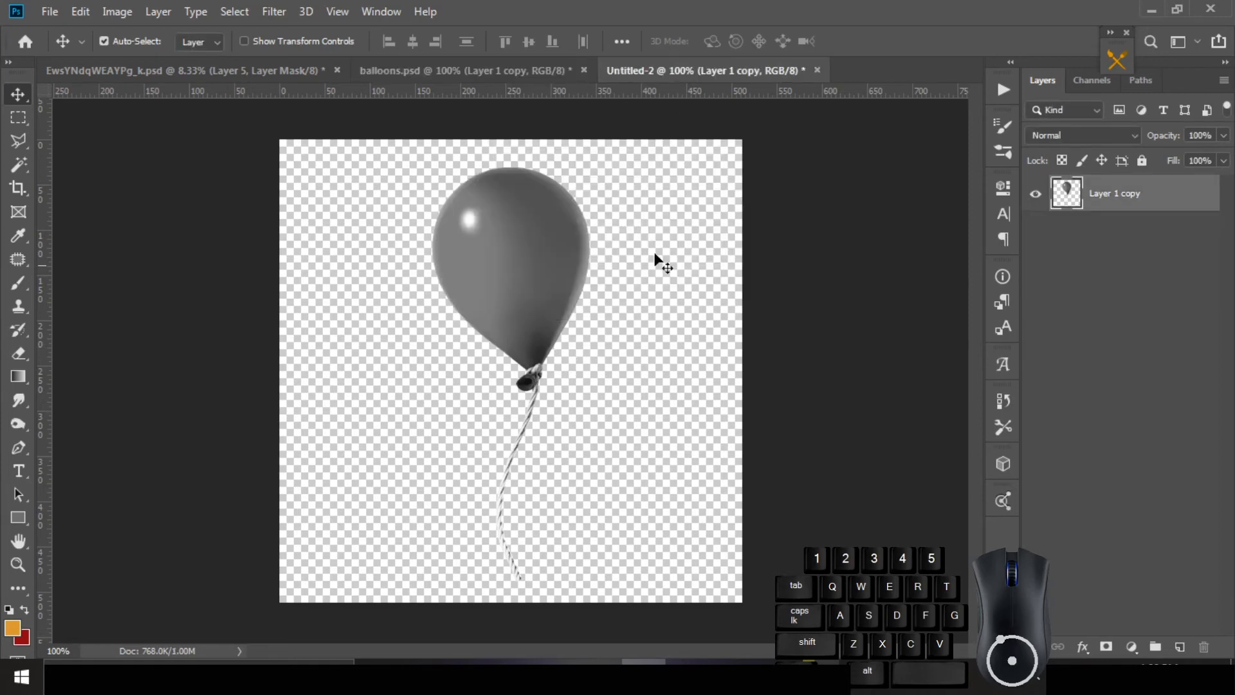
Open the Manchester United crest image a0d4eaba7e055708242b095e55329b6d.jpg.
{"action": "left_click", "coordinate": [54, 12]}
{"action": "left_click", "coordinate": [117, 49]}
{"action": "left_click", "coordinate": [215, 152]}
{"action": "left_click", "coordinate": [465, 404]}
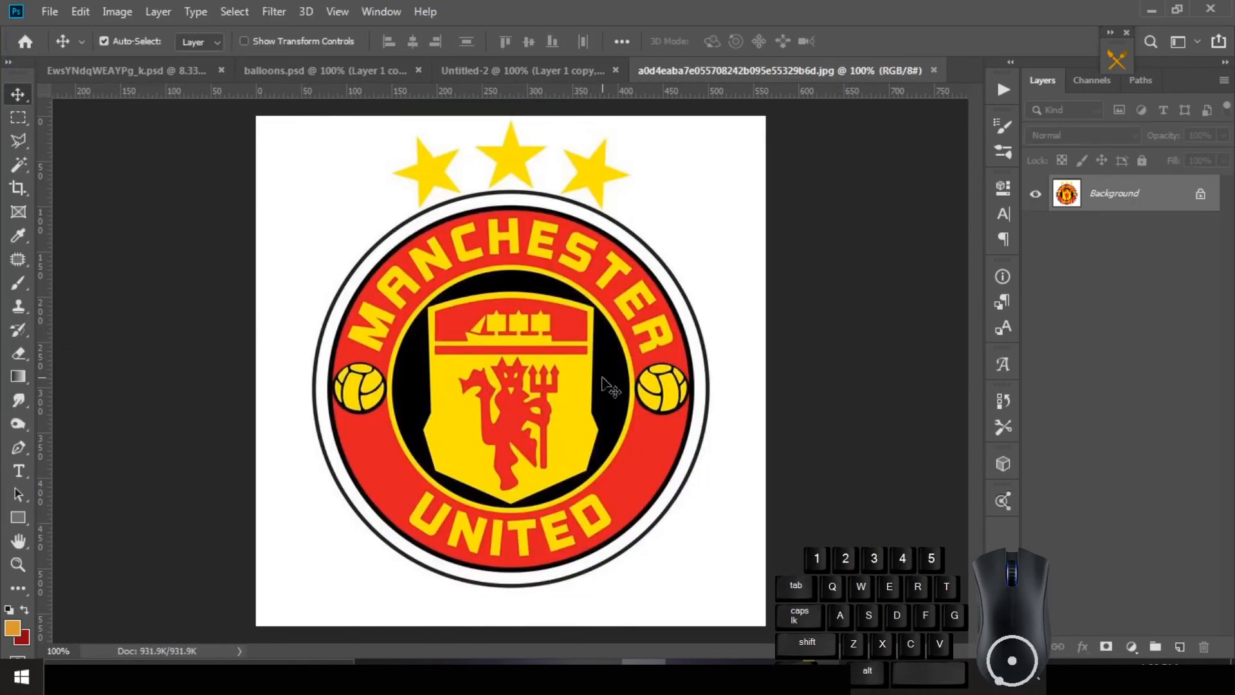
Select the crest and stars by inverting a Magic Wand selection of the white background, and copy them to their own layer.
{"action": "left_click", "coordinate": [23, 166]}
{"action": "left_click", "coordinate": [317, 214]}
{"action": "key", "text": "ctrl+shift+i"}
{"action": "left_click_drag", "start_coordinate": [1114, 194], "coordinate": [1180, 647]}
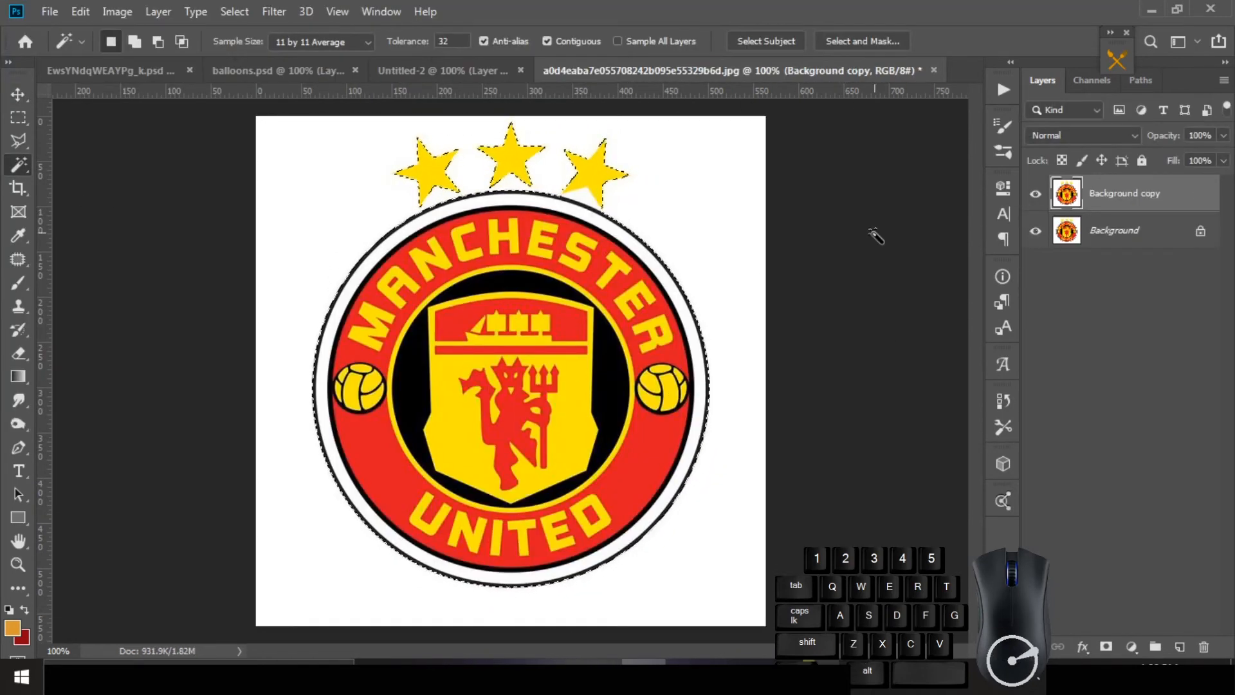
{"action": "key", "text": "ctrl+j"}
Copy the isolated crest and paste it into the Untitled-2 balloon document as a new layer.
{"action": "left_click", "coordinate": [1066, 199], "text": "ctrl"}
{"action": "key", "text": "ctrl+c"}
{"action": "left_click", "coordinate": [503, 71]}
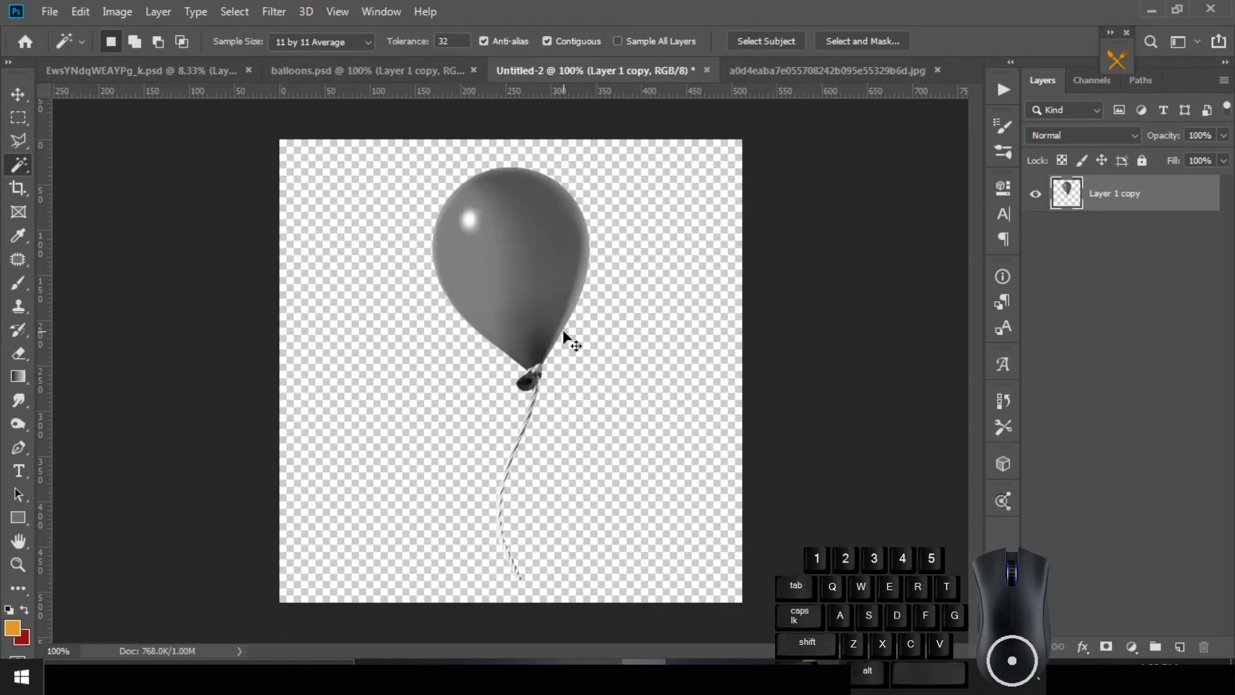
{"action": "key", "text": "ctrl+v"}
Scale the pasted crest to about 54% and position it centred over the grey balloon.
{"action": "key", "text": "ctrl+t"}
{"action": "left_click_drag", "start_coordinate": [712, 137], "coordinate": [568, 323]}
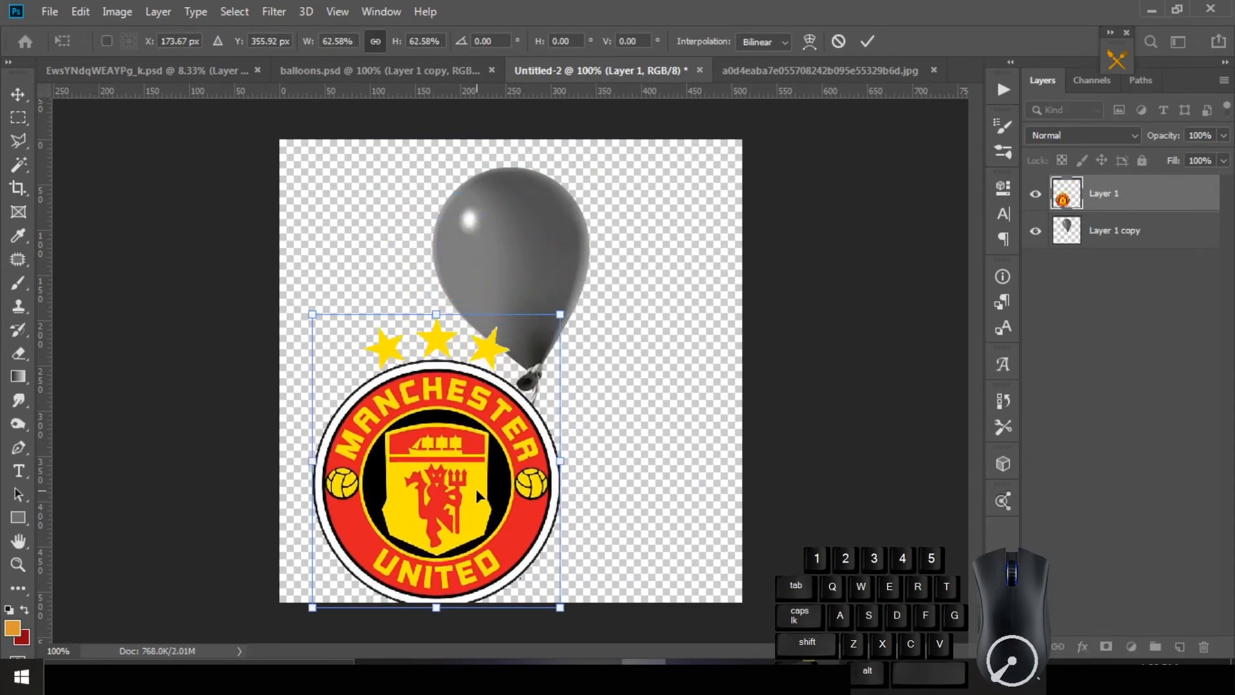
{"action": "left_click_drag", "start_coordinate": [479, 498], "coordinate": [562, 302]}
{"action": "left_click_drag", "start_coordinate": [646, 122], "coordinate": [609, 164]}
{"action": "left_click_drag", "start_coordinate": [515, 334], "coordinate": [535, 311]}
{"action": "left_click_drag", "start_coordinate": [624, 144], "coordinate": [628, 139]}
{"action": "left_click_drag", "start_coordinate": [572, 281], "coordinate": [560, 274]}
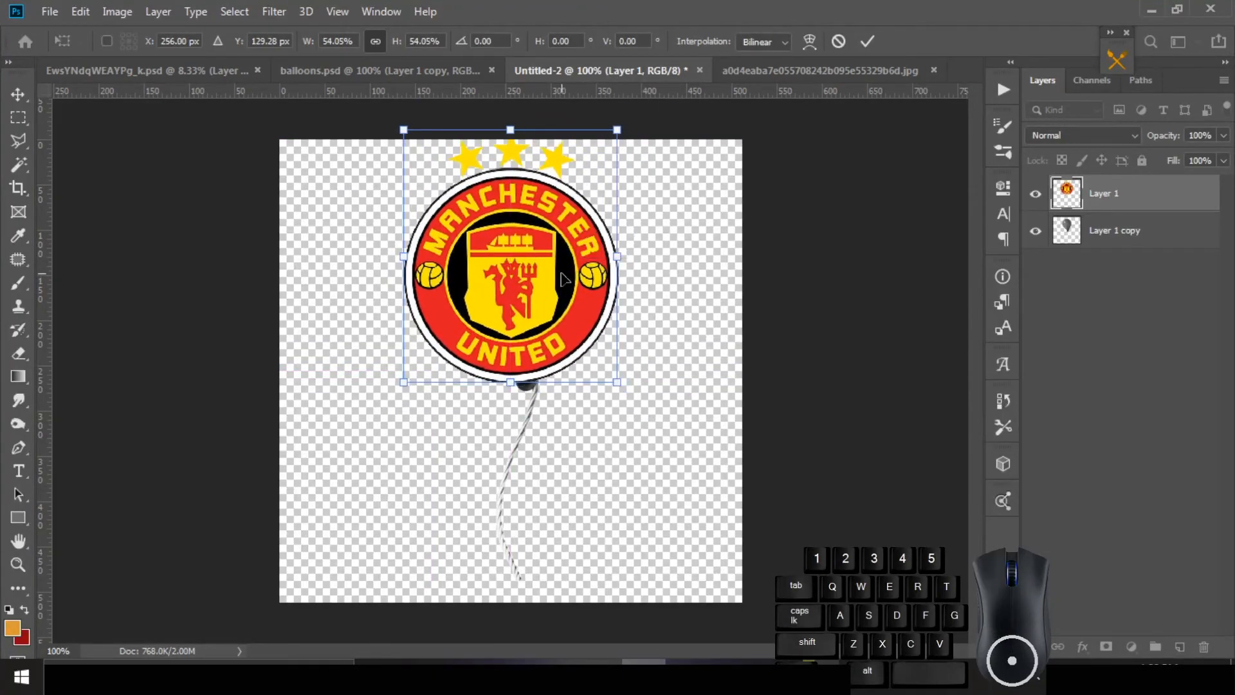
{"action": "key", "text": "Right"}
{"action": "key", "text": "Return"}
Displace the crest with horizontal scale 25 and vertical scale 20 using balloons.psd as the map, and clip it to the balloon layer.
{"action": "left_click", "coordinate": [274, 12]}
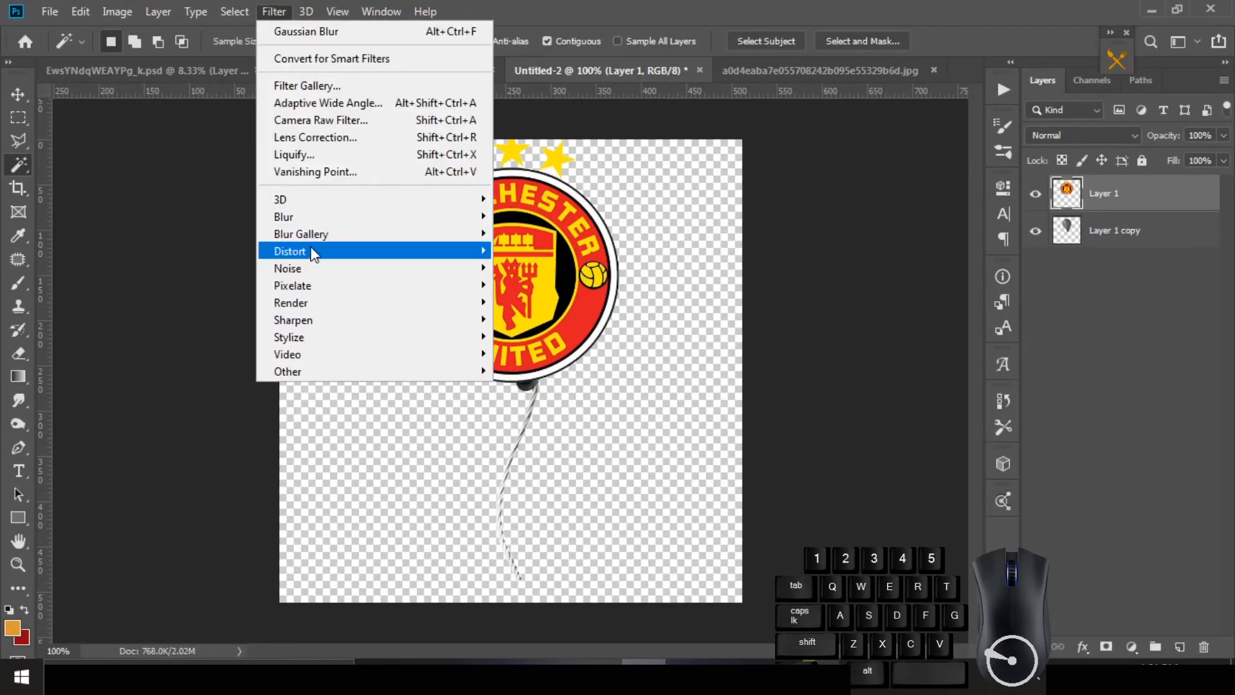
{"action": "mouse_move", "coordinate": [319, 249]}
{"action": "left_click", "coordinate": [515, 251]}
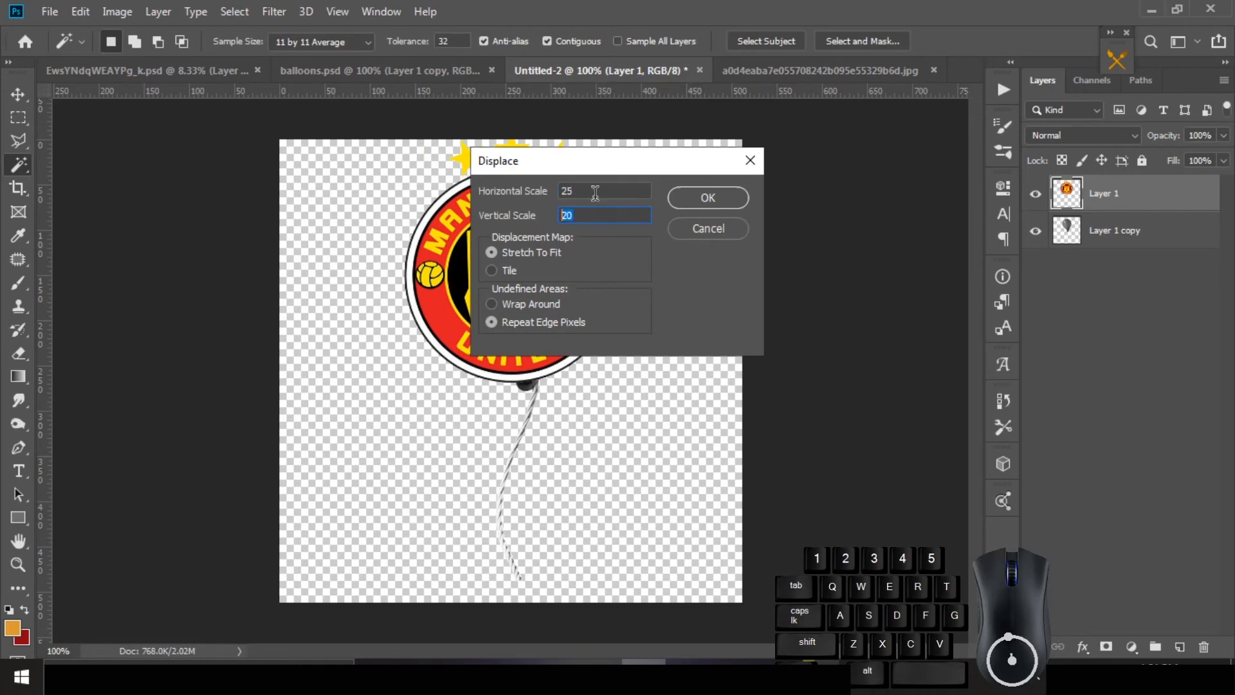
{"action": "key", "text": "Return"}
{"action": "left_click", "coordinate": [238, 126]}
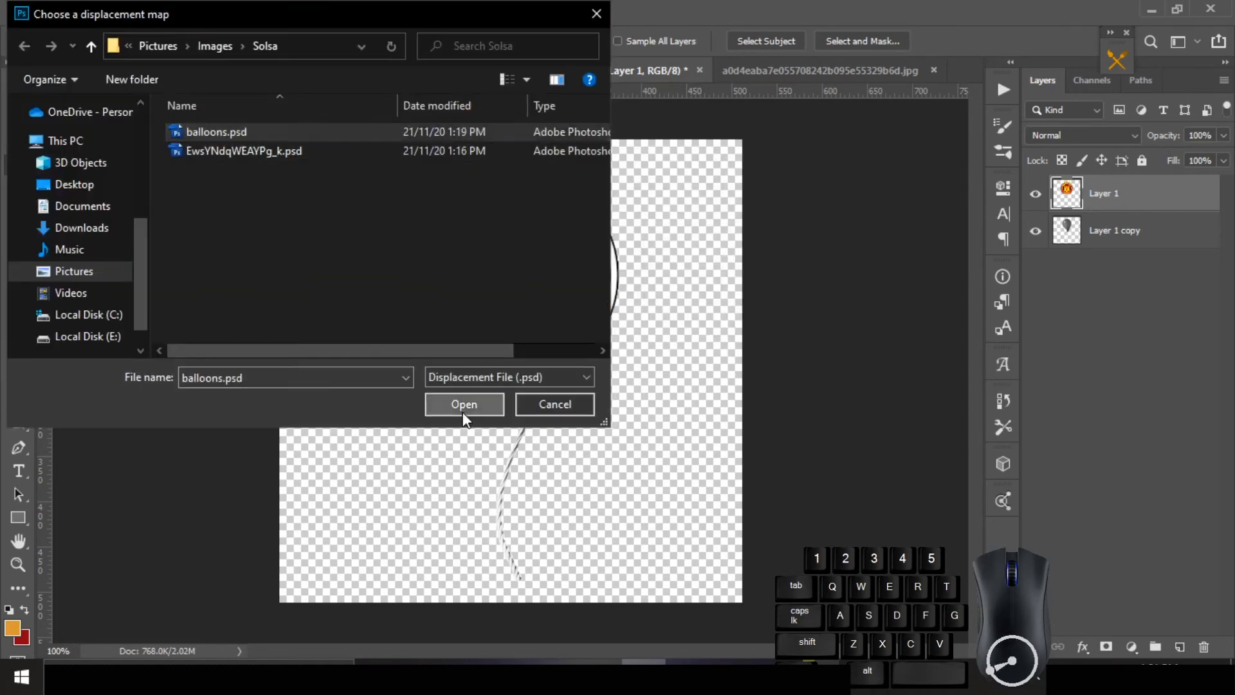
{"action": "left_click", "coordinate": [464, 403]}
{"action": "left_click", "coordinate": [1110, 205], "text": "alt"}
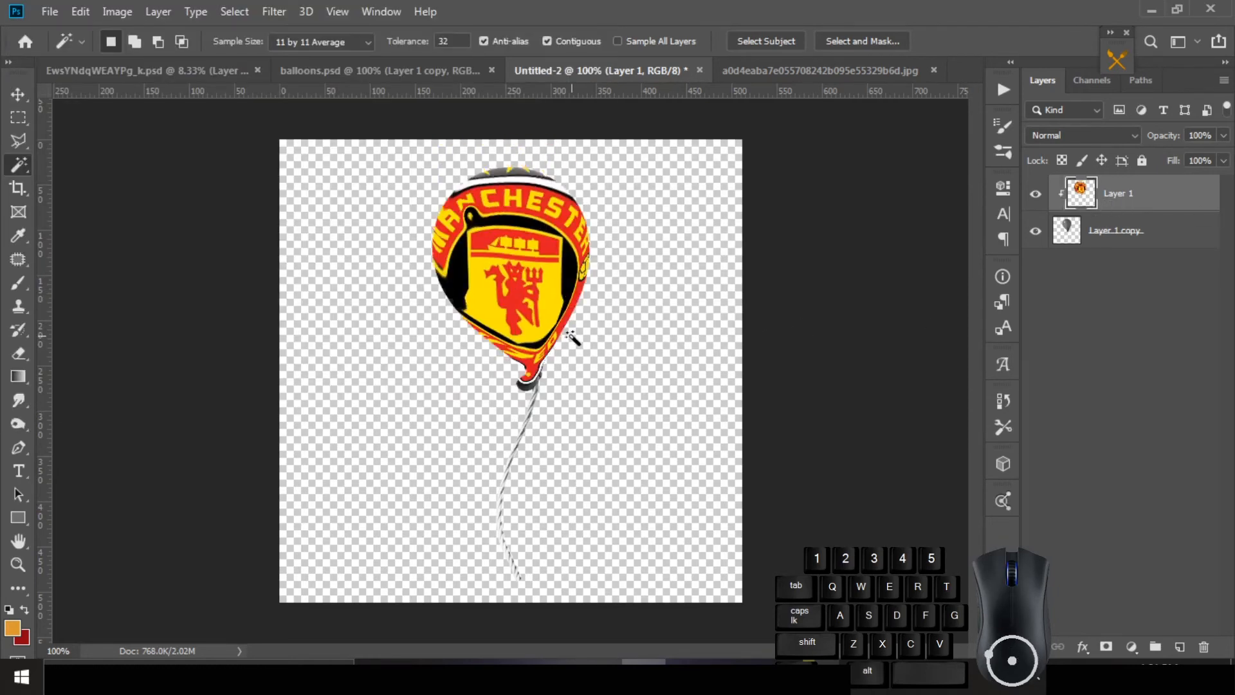
Try rotating and repositioning the clipped crest on the balloon.
{"action": "key", "text": "ctrl+t"}
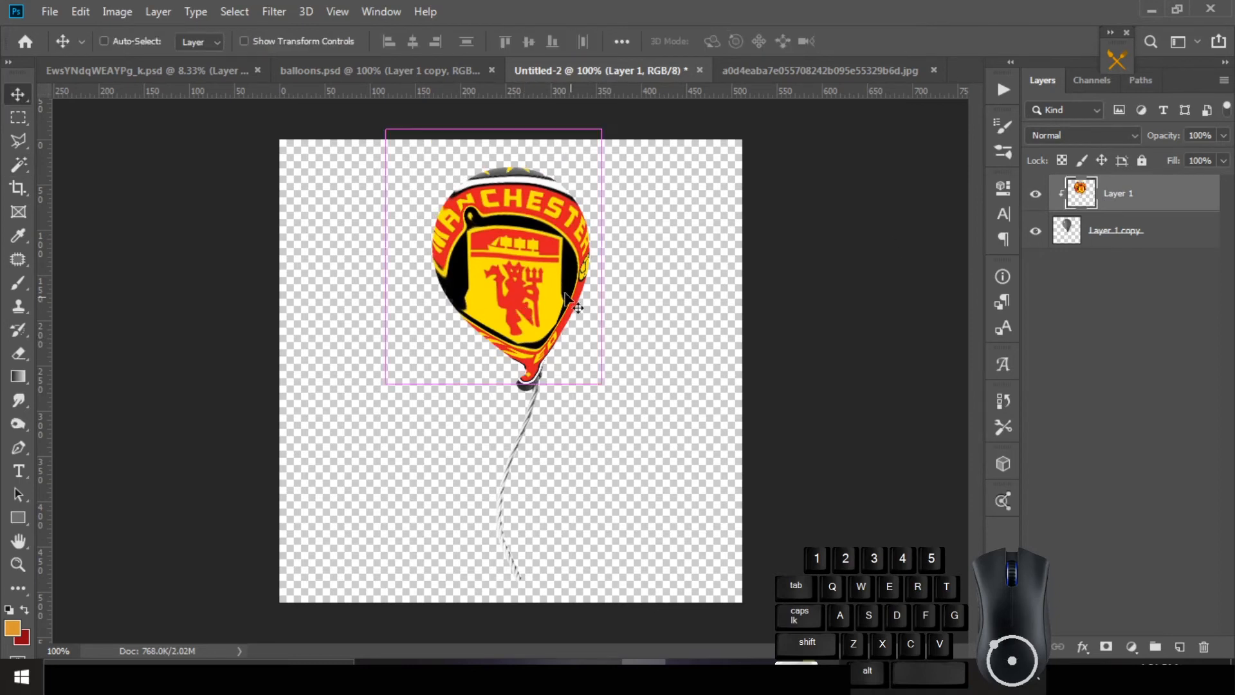
{"action": "left_click_drag", "start_coordinate": [643, 154], "coordinate": [538, 291]}
{"action": "key", "text": "Return"}
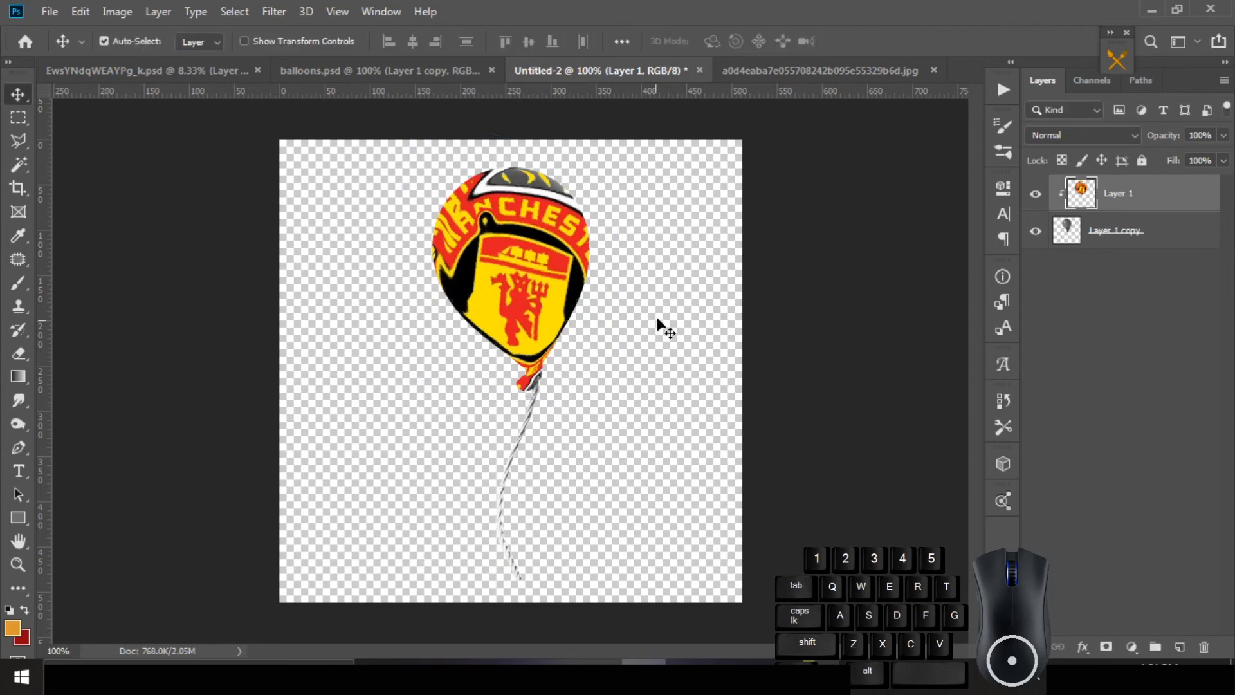
Set the crest layer's blend mode to Multiply and brighten it with Levels by lowering the white input level.
{"action": "left_click", "coordinate": [1111, 136]}
{"action": "left_click", "coordinate": [1052, 204]}
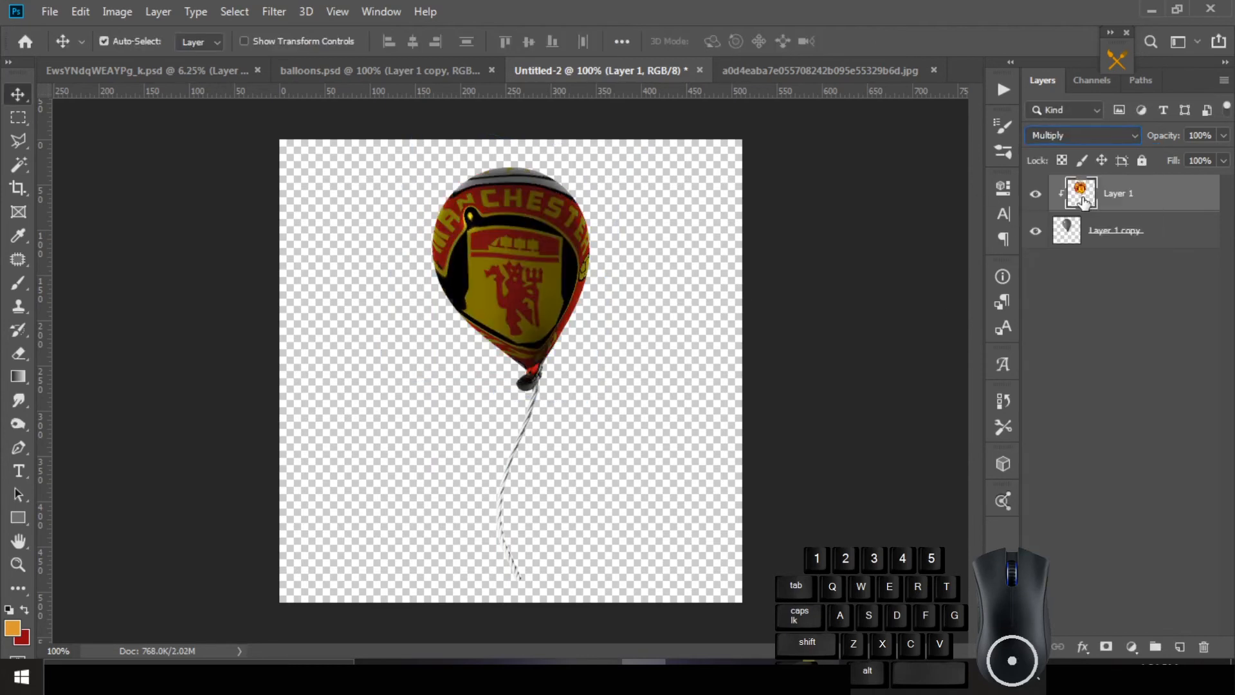
{"action": "left_click", "coordinate": [117, 11]}
{"action": "mouse_move", "coordinate": [165, 61]}
{"action": "left_click", "coordinate": [315, 75]}
{"action": "left_click_drag", "start_coordinate": [1057, 339], "coordinate": [944, 334]}
{"action": "left_click", "coordinate": [1130, 170]}
Brighten the grey balloon layer beneath the crest with Levels.
{"action": "left_click", "coordinate": [1094, 232]}
{"action": "left_click", "coordinate": [157, 12]}
{"action": "mouse_move", "coordinate": [118, 11]}
{"action": "mouse_move", "coordinate": [160, 59]}
{"action": "left_click", "coordinate": [320, 75]}
{"action": "left_click", "coordinate": [1130, 170]}
Set the crest layer's fill to 98% and raise its black input level to 112 in Levels.
{"action": "left_click", "coordinate": [1085, 191]}
{"action": "left_click_drag", "start_coordinate": [1218, 186], "coordinate": [1223, 188]}
{"action": "left_click", "coordinate": [127, 15]}
{"action": "mouse_move", "coordinate": [151, 59]}
{"action": "left_click", "coordinate": [320, 77]}
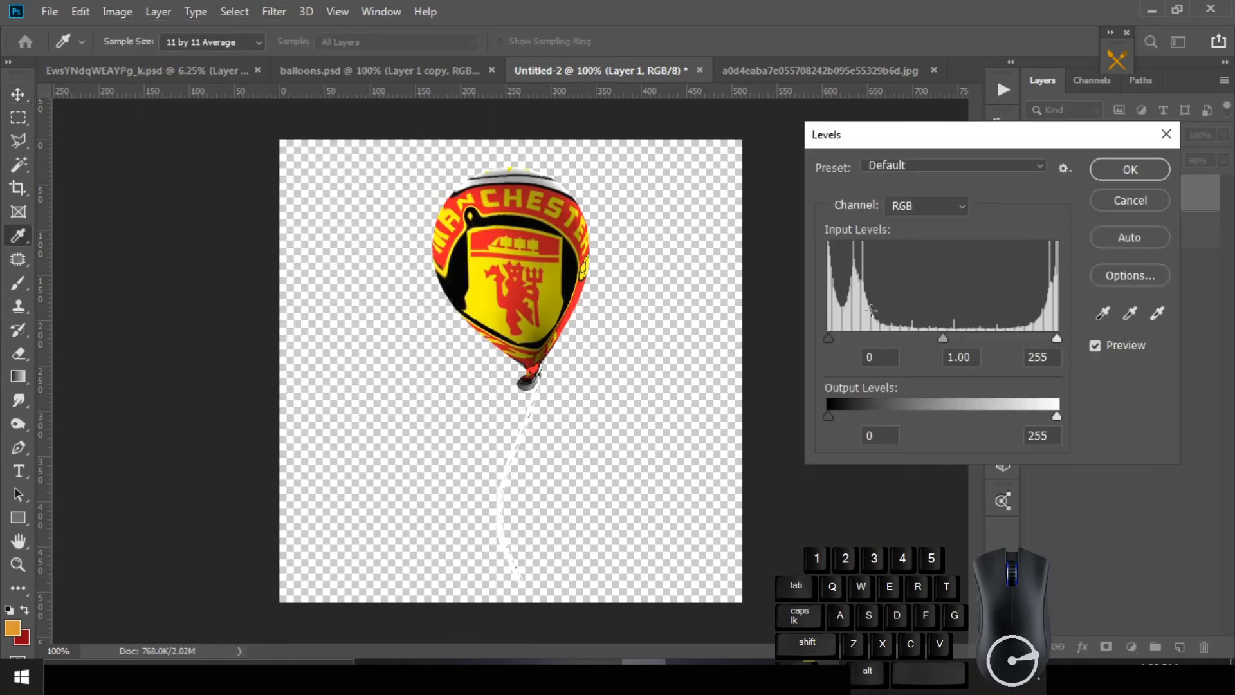
{"action": "left_click_drag", "start_coordinate": [830, 339], "coordinate": [929, 335]}
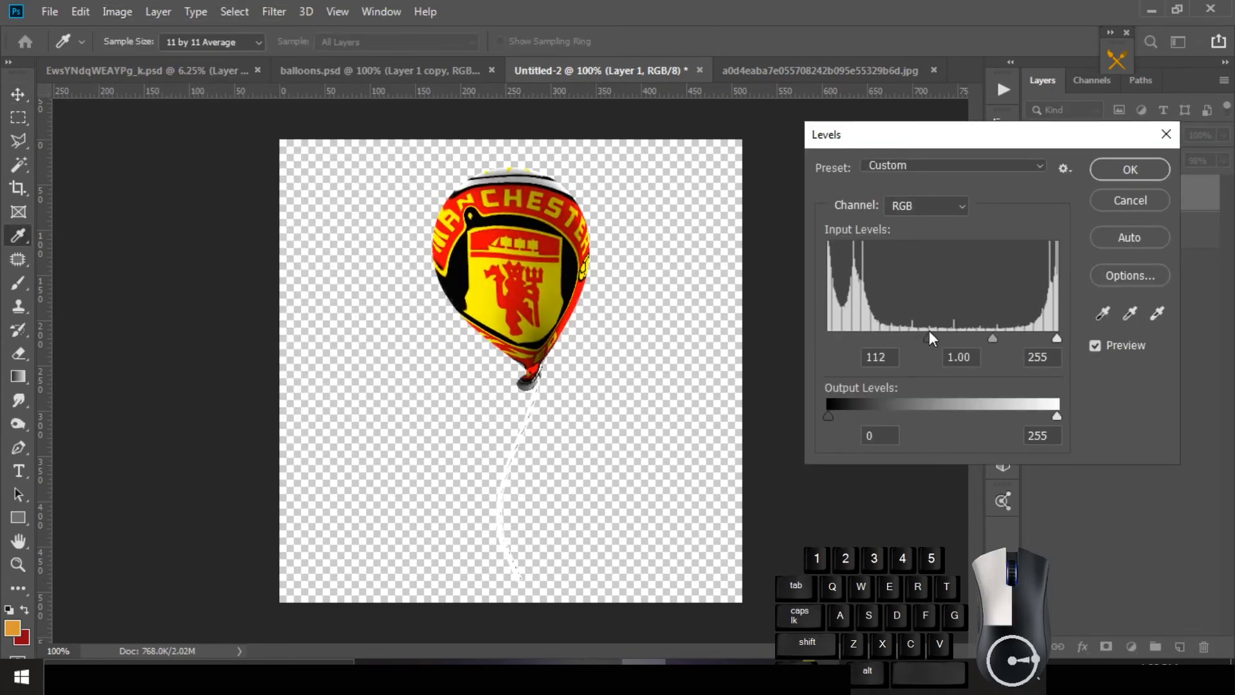
{"action": "left_click", "coordinate": [1131, 169]}
Reduce the crest layer's saturation slightly with Hue/Saturation.
{"action": "left_click", "coordinate": [118, 11]}
{"action": "mouse_move", "coordinate": [193, 58]}
{"action": "left_click", "coordinate": [344, 154]}
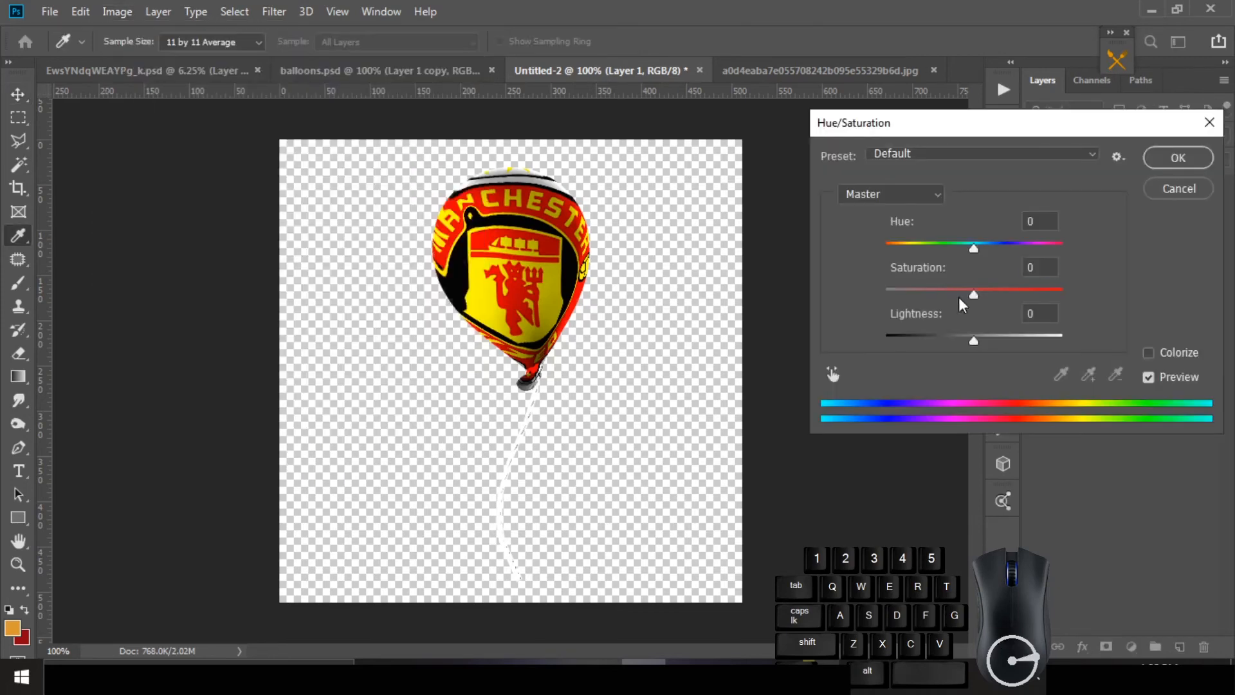
{"action": "left_click_drag", "start_coordinate": [970, 291], "coordinate": [954, 289]}
{"action": "left_click", "coordinate": [1178, 157]}
{"action": "key", "text": "v"}
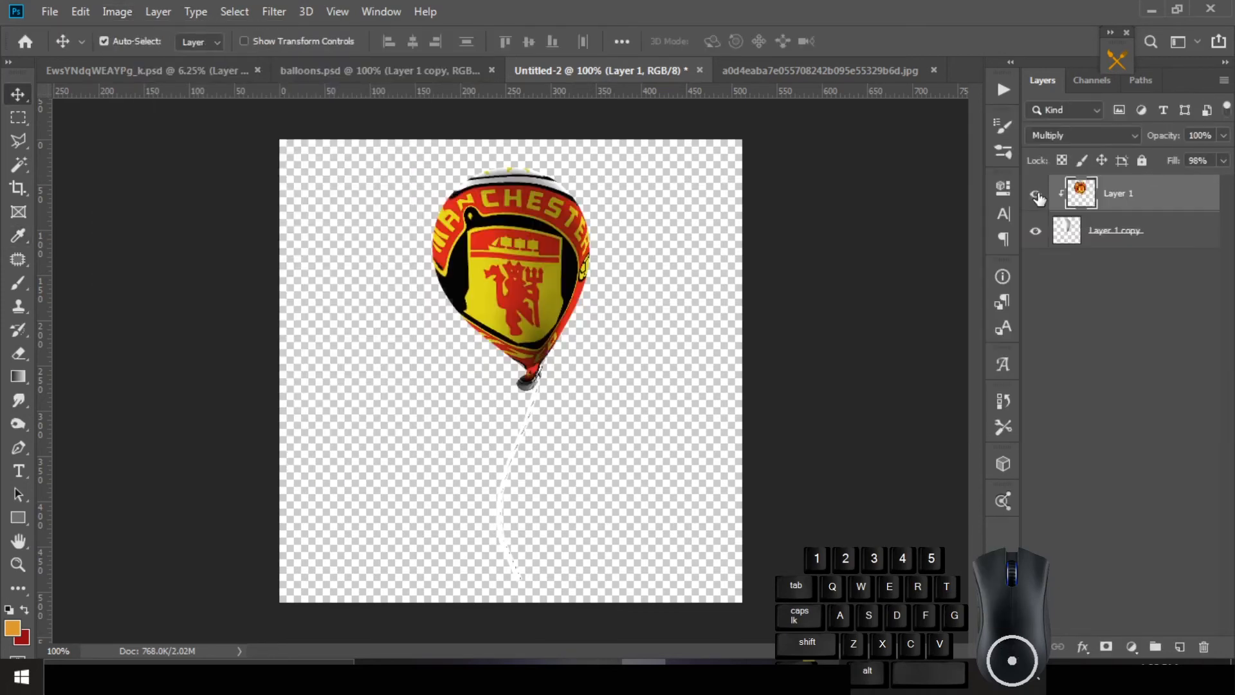
Preview other blend modes on the crest layer and keep Multiply.
{"action": "left_click", "coordinate": [1083, 135]}
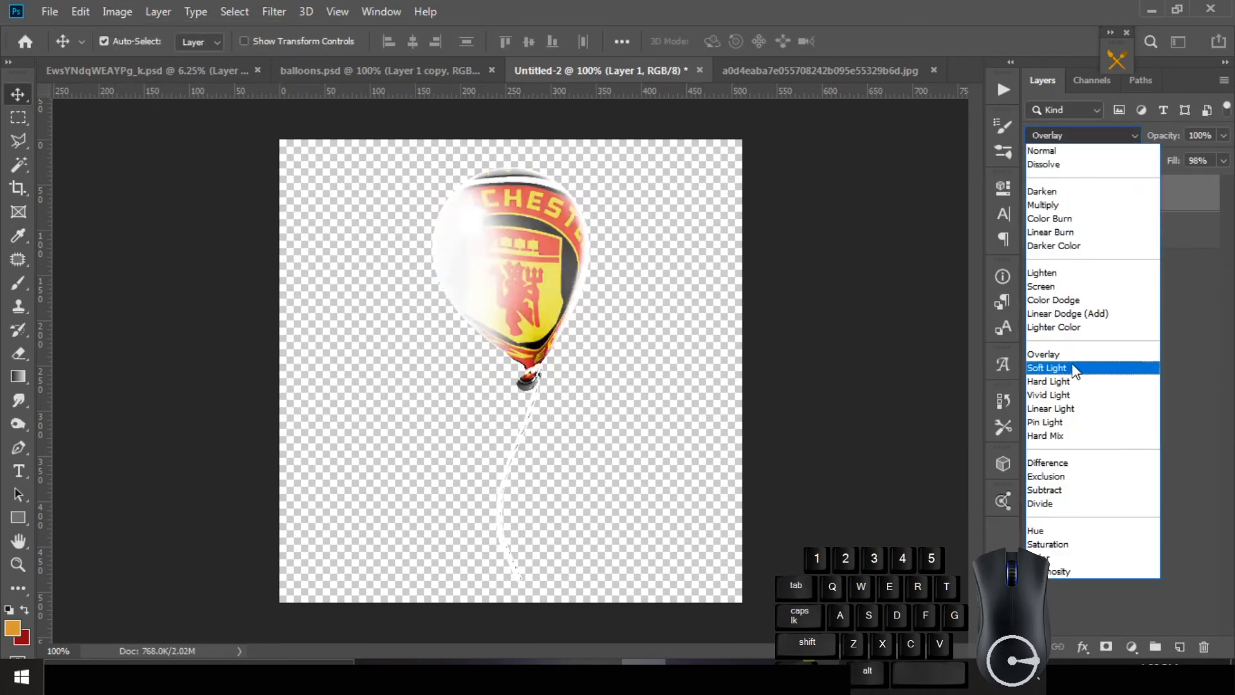
{"action": "left_click", "coordinate": [1043, 205]}
{"action": "key", "text": "space"}
Lower the crest layer's Blend If highlight limits in its layer style, and merge the crest with the balloon layer.
{"action": "double_click", "coordinate": [1174, 195]}
{"action": "left_click_drag", "start_coordinate": [901, 200], "coordinate": [1181, 191]}
{"action": "left_click_drag", "start_coordinate": [1063, 191], "coordinate": [1030, 191]}
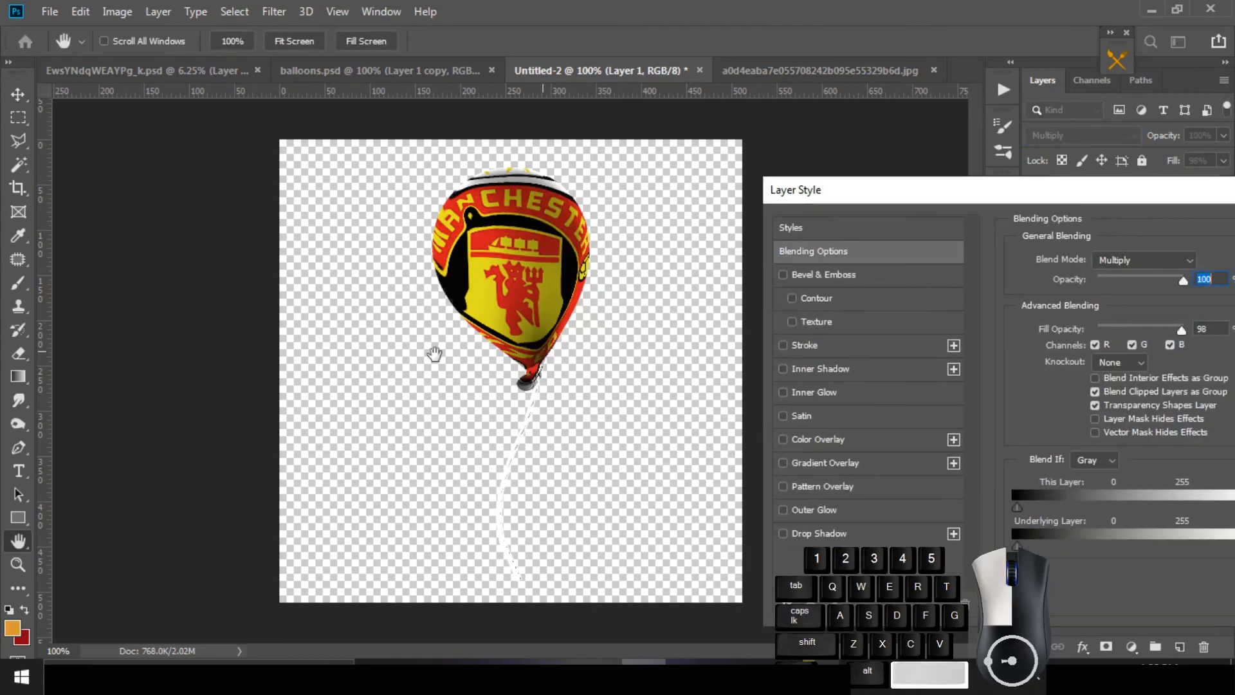
{"action": "left_click_drag", "start_coordinate": [1163, 193], "coordinate": [1091, 193]}
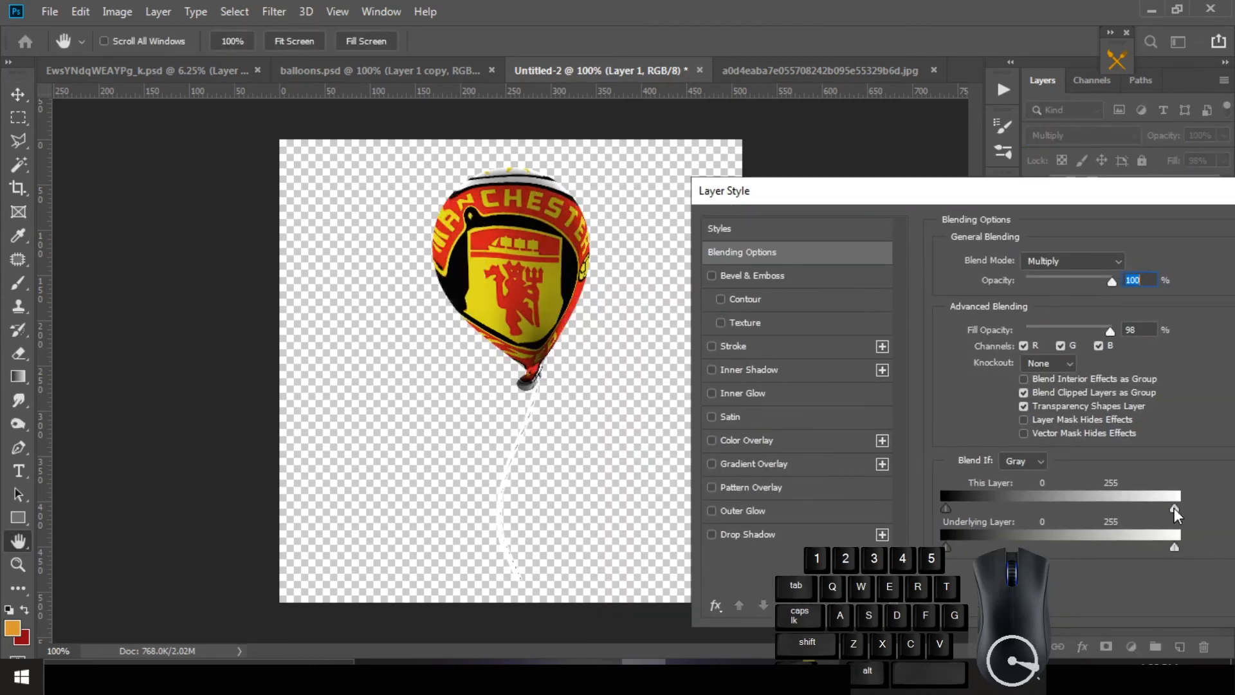
{"action": "left_click_drag", "start_coordinate": [1175, 509], "coordinate": [1140, 509]}
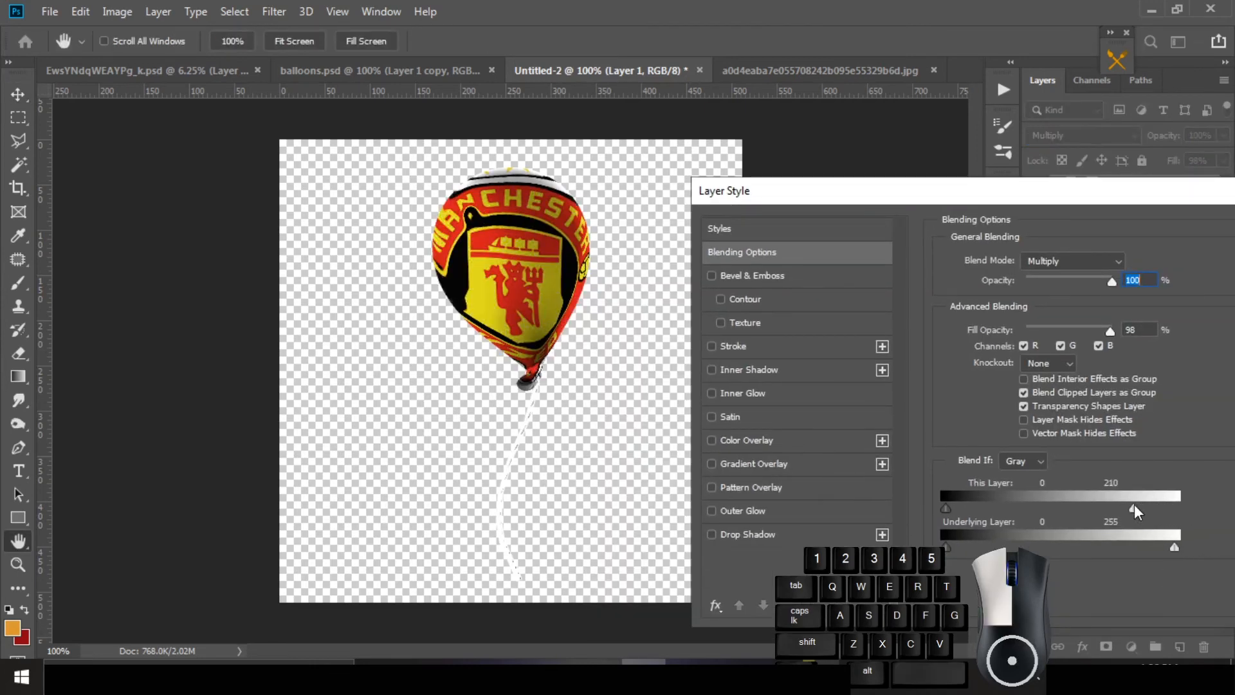
{"action": "left_click_drag", "start_coordinate": [1176, 548], "coordinate": [1172, 546]}
{"action": "scroll", "coordinate": [1175, 547], "scroll_direction": "down", "scroll_amount": 1}
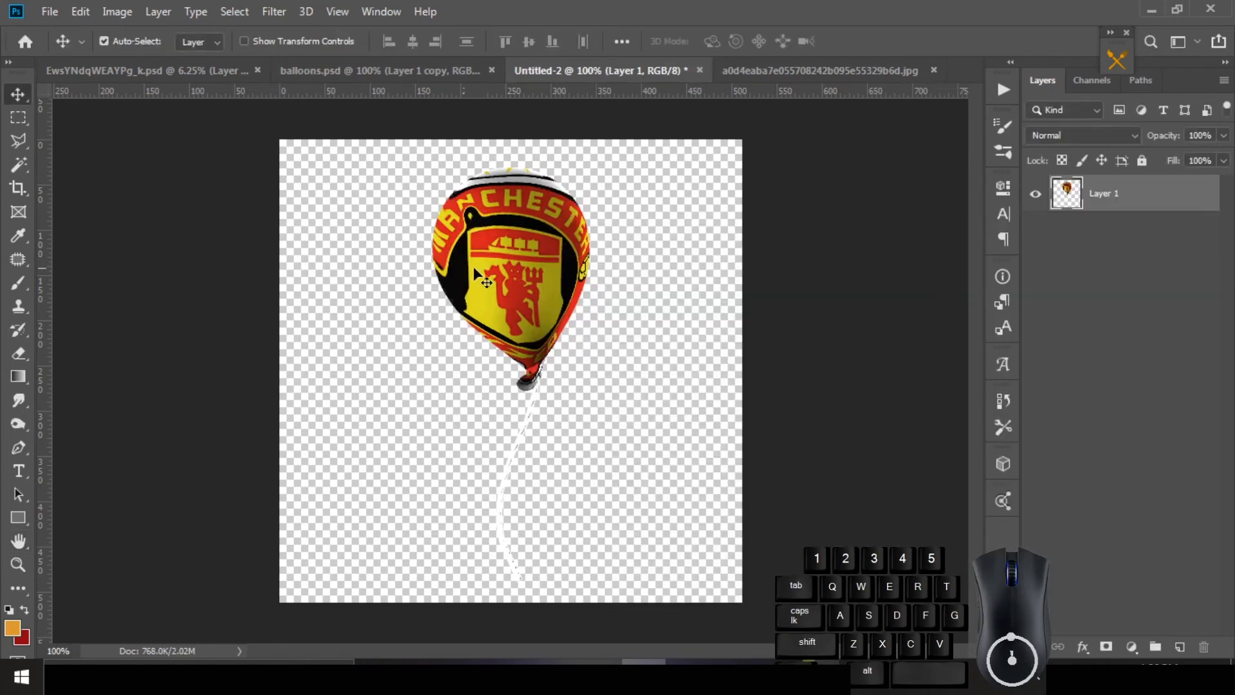
Copy the merged crest balloon and paste it into EwsYNdqWEAYPg_k.psd as a new layer.
{"action": "key", "text": "ctrl+c"}
{"action": "left_click", "coordinate": [227, 72]}
{"action": "key", "text": "ctrl+v"}
Enlarge the pasted balloon and place it beside the clown's head, over the right part of the photo.
{"action": "key", "text": "ctrl+t"}
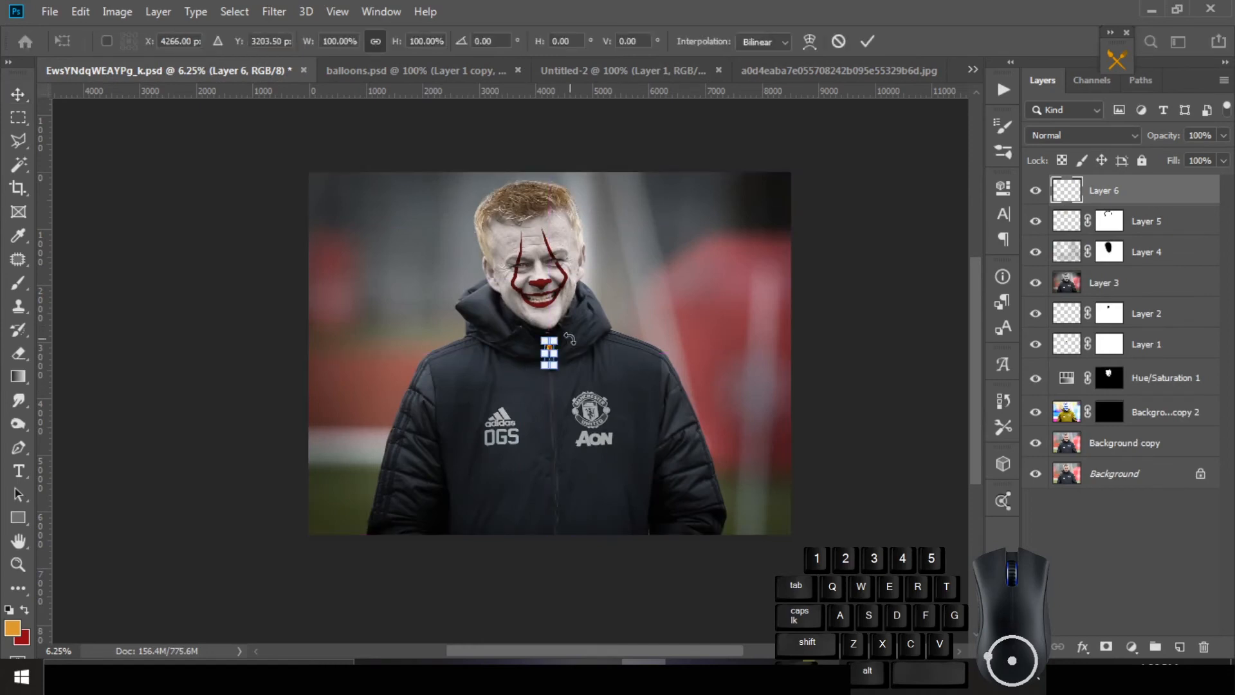
{"action": "left_click_drag", "start_coordinate": [556, 338], "coordinate": [858, 175]}
{"action": "left_click_drag", "start_coordinate": [599, 217], "coordinate": [622, 346]}
{"action": "left_click_drag", "start_coordinate": [669, 228], "coordinate": [833, 133]}
{"action": "left_click_drag", "start_coordinate": [678, 229], "coordinate": [676, 330]}
{"action": "key", "text": "Return"}
Scale the balloon down a little and position it next to the clown's shoulder.
{"action": "left_click", "coordinate": [669, 349], "text": "ctrl"}
{"action": "left_click", "coordinate": [676, 331], "text": "alt"}
{"action": "left_click_drag", "start_coordinate": [788, 299], "coordinate": [739, 259]}
{"action": "key", "text": "ctrl+t"}
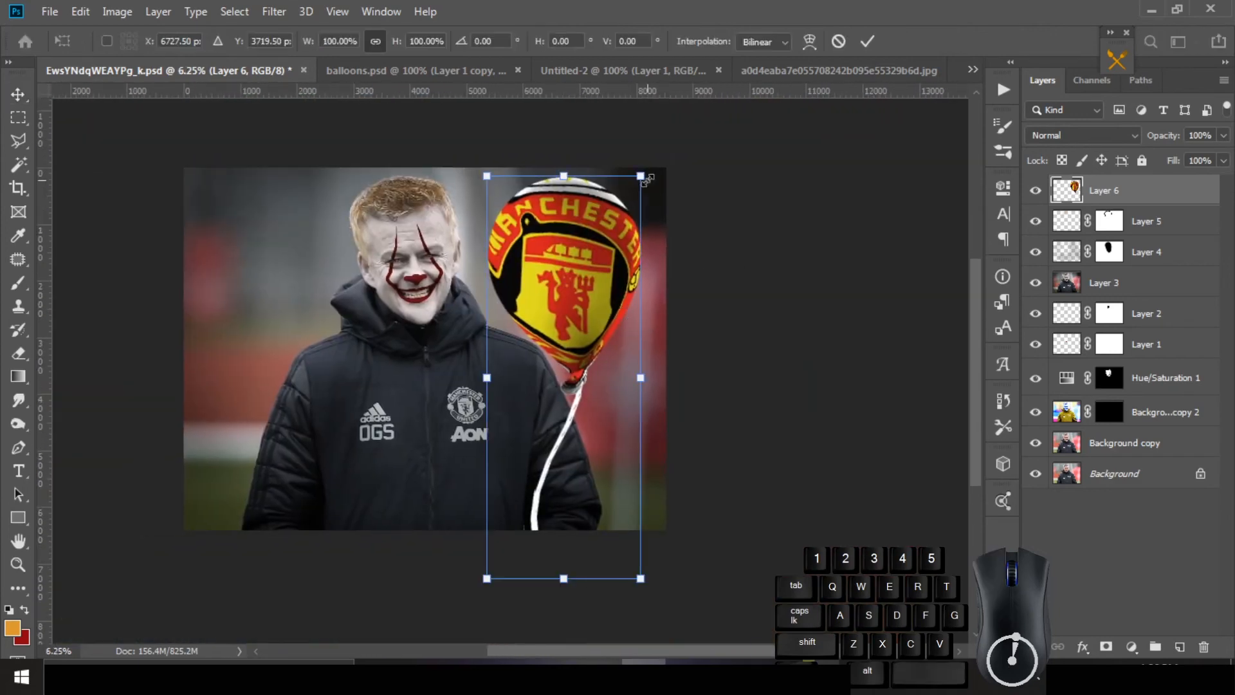
{"action": "left_click_drag", "start_coordinate": [643, 177], "coordinate": [618, 232]}
{"action": "left_click_drag", "start_coordinate": [604, 331], "coordinate": [603, 335]}
{"action": "key", "text": "Return"}
{"action": "left_click_drag", "start_coordinate": [584, 377], "coordinate": [594, 329]}
Select the balloon's white string below the knot with the Polygonal Lasso tool.
{"action": "left_click", "coordinate": [680, 343], "text": "ctrl"}
{"action": "left_click_drag", "start_coordinate": [705, 303], "coordinate": [713, 311]}
{"action": "left_click", "coordinate": [716, 403], "text": "ctrl"}
{"action": "left_click_drag", "start_coordinate": [716, 402], "coordinate": [717, 226]}
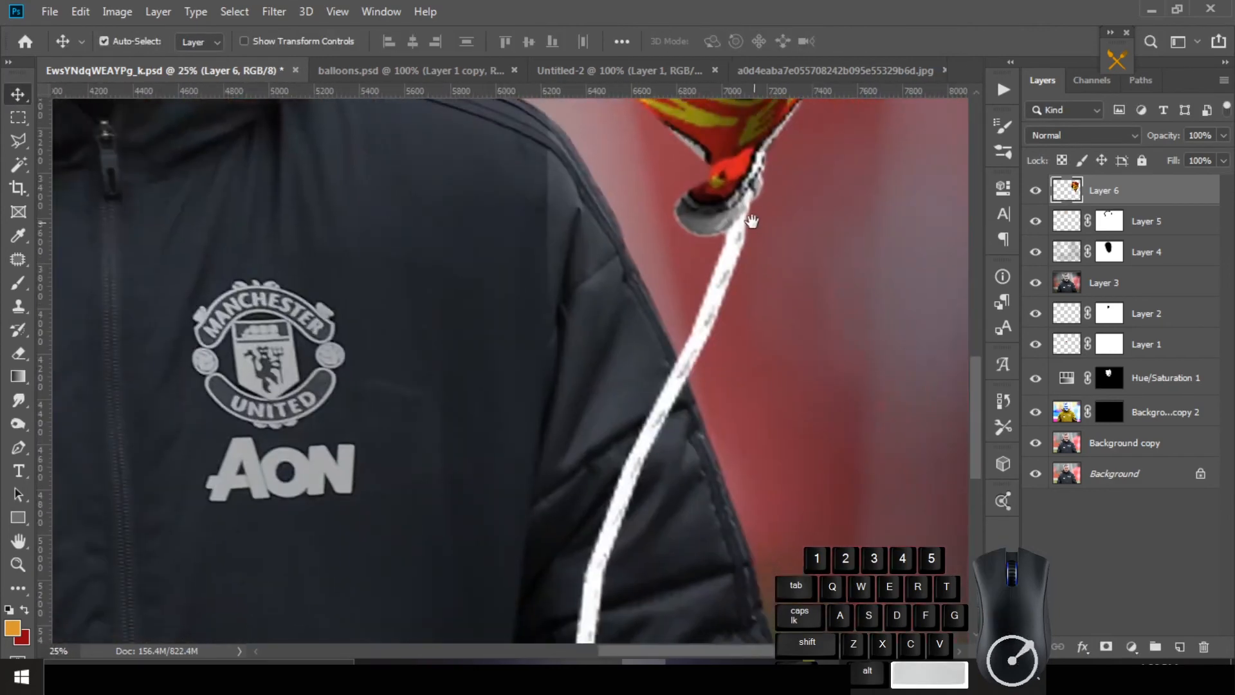
{"action": "key", "text": "l"}
{"action": "left_click", "coordinate": [748, 207]}
{"action": "left_click", "coordinate": [646, 323]}
{"action": "left_click", "coordinate": [607, 356], "text": "alt"}
{"action": "left_click_drag", "start_coordinate": [607, 356], "coordinate": [515, 334]}
{"action": "left_click", "coordinate": [492, 481]}
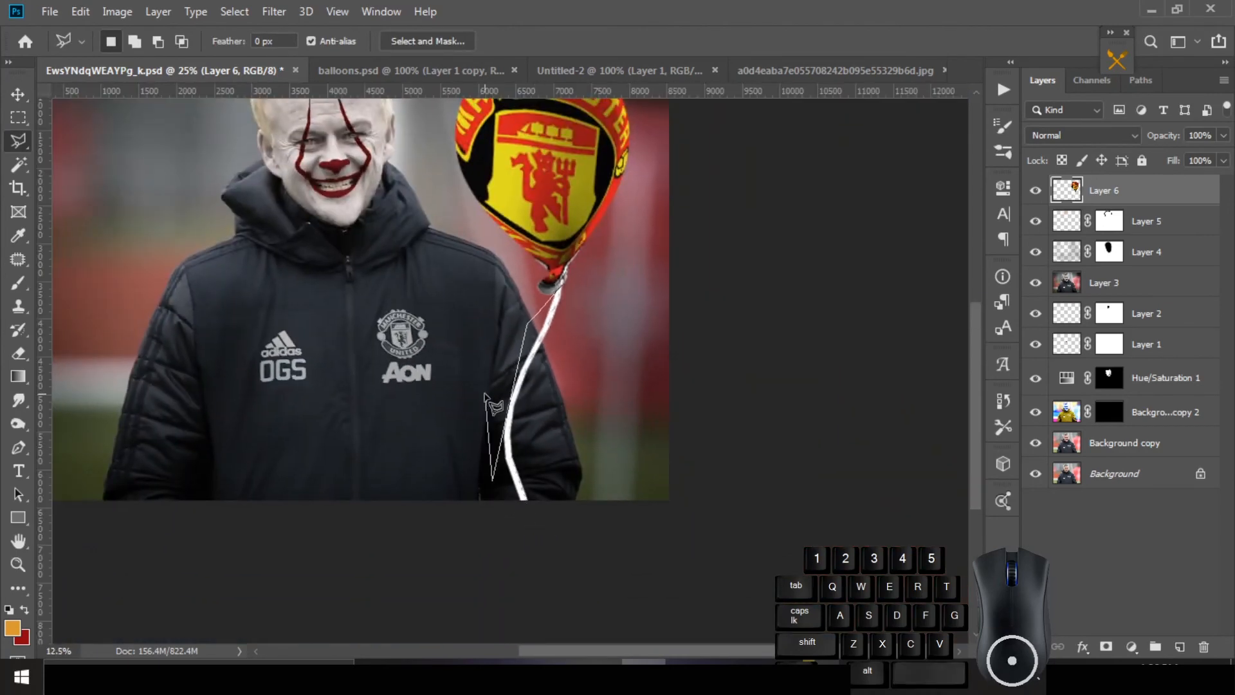
{"action": "double_click", "coordinate": [570, 457]}
Flip the selected string horizontally and move it so its upper end meets the balloon's knot.
{"action": "key", "text": "ctrl+t"}
{"action": "right_click", "coordinate": [569, 342]}
{"action": "left_click", "coordinate": [618, 568]}
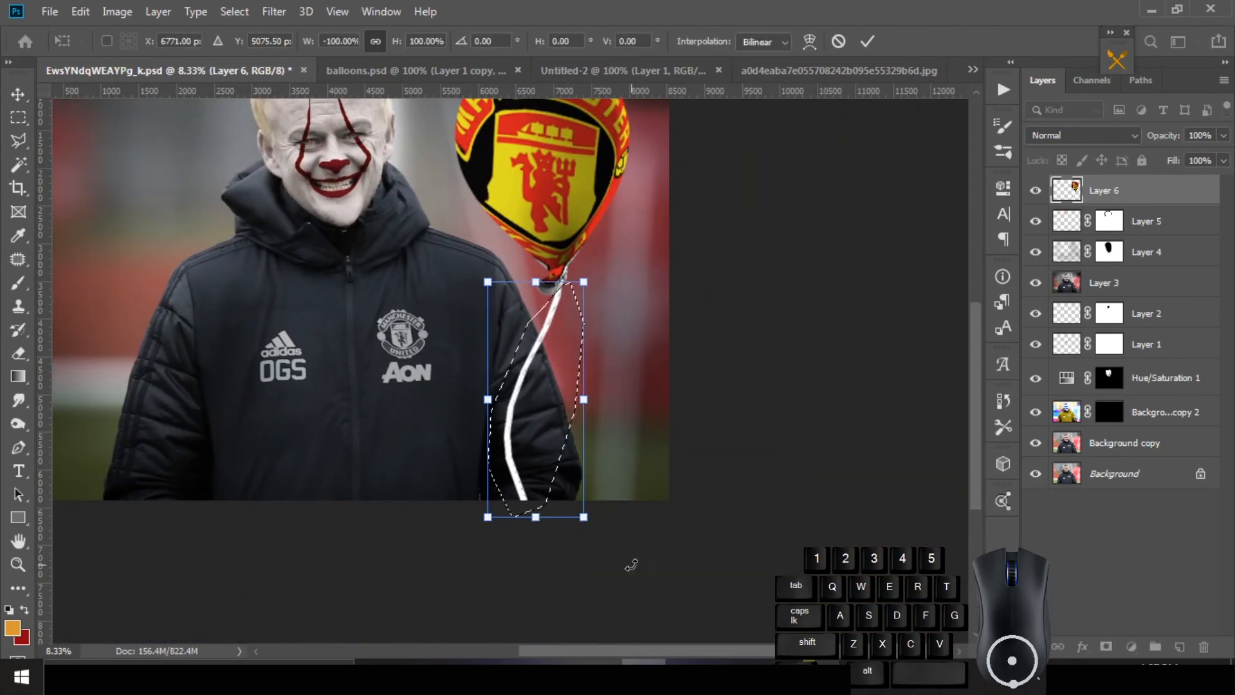
{"action": "left_click_drag", "start_coordinate": [542, 327], "coordinate": [510, 373]}
{"action": "left_click", "coordinate": [577, 344], "text": "ctrl"}
{"action": "left_click", "coordinate": [583, 417], "text": "alt"}
{"action": "left_click_drag", "start_coordinate": [542, 429], "coordinate": [533, 431]}
{"action": "key", "text": "Return"}
Try recolouring the selected string with grey 666666 as the foreground colour, and undo it.
{"action": "left_click", "coordinate": [511, 315], "text": "ctrl"}
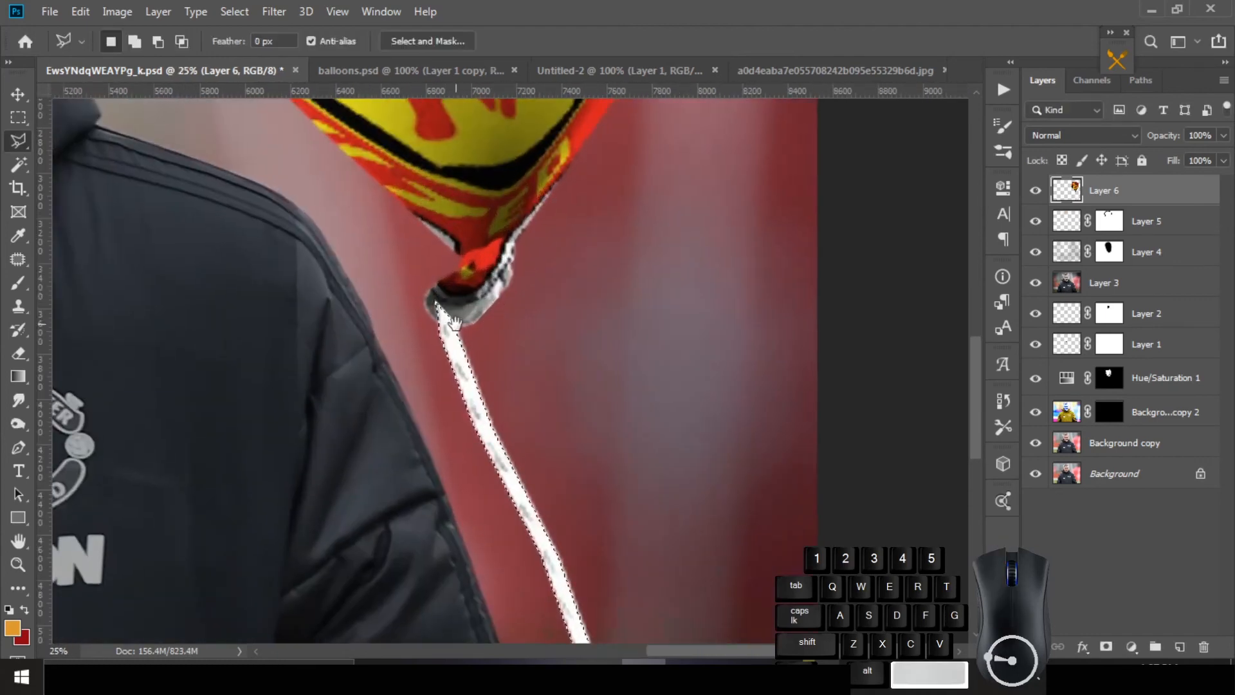
{"action": "left_click", "coordinate": [521, 320], "text": "alt"}
{"action": "left_click_drag", "start_coordinate": [511, 315], "coordinate": [533, 288]}
{"action": "left_click", "coordinate": [12, 628]}
{"action": "left_click", "coordinate": [742, 482]}
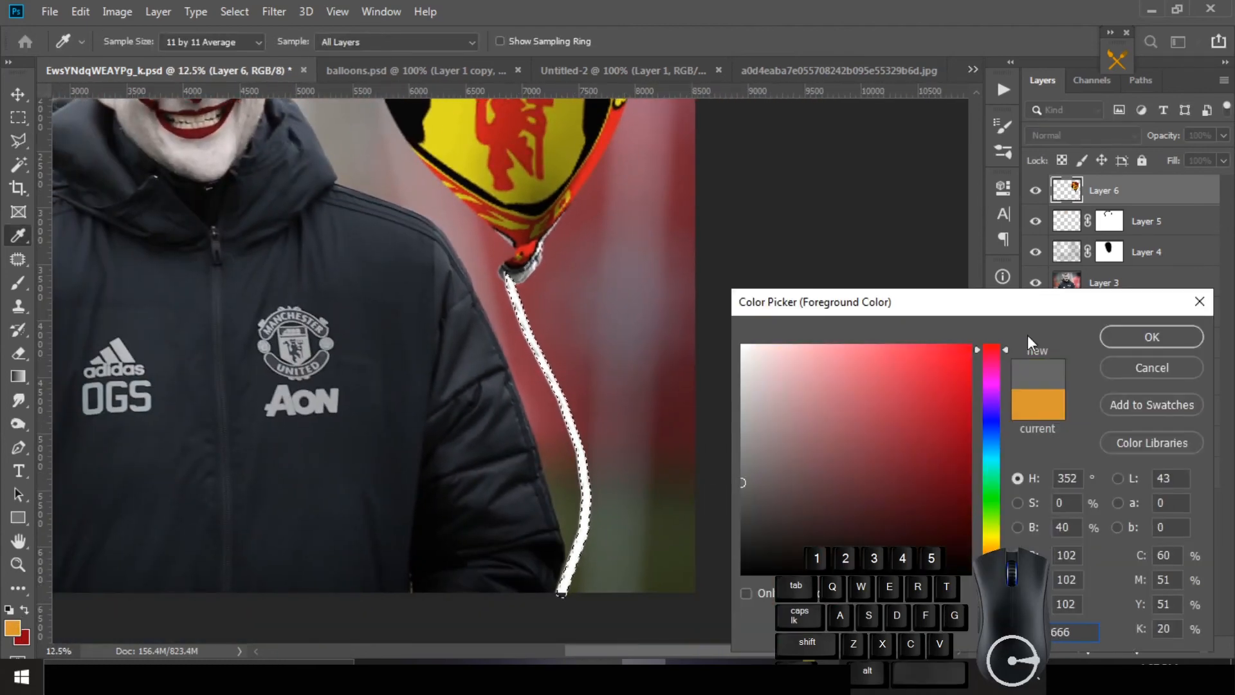
{"action": "left_click", "coordinate": [1149, 337]}
{"action": "left_click", "coordinate": [557, 341], "text": "ctrl"}
{"action": "left_click", "coordinate": [557, 334], "text": "alt"}
{"action": "key", "text": "ctrl+z"}
{"action": "key", "text": "ctrl+z"}
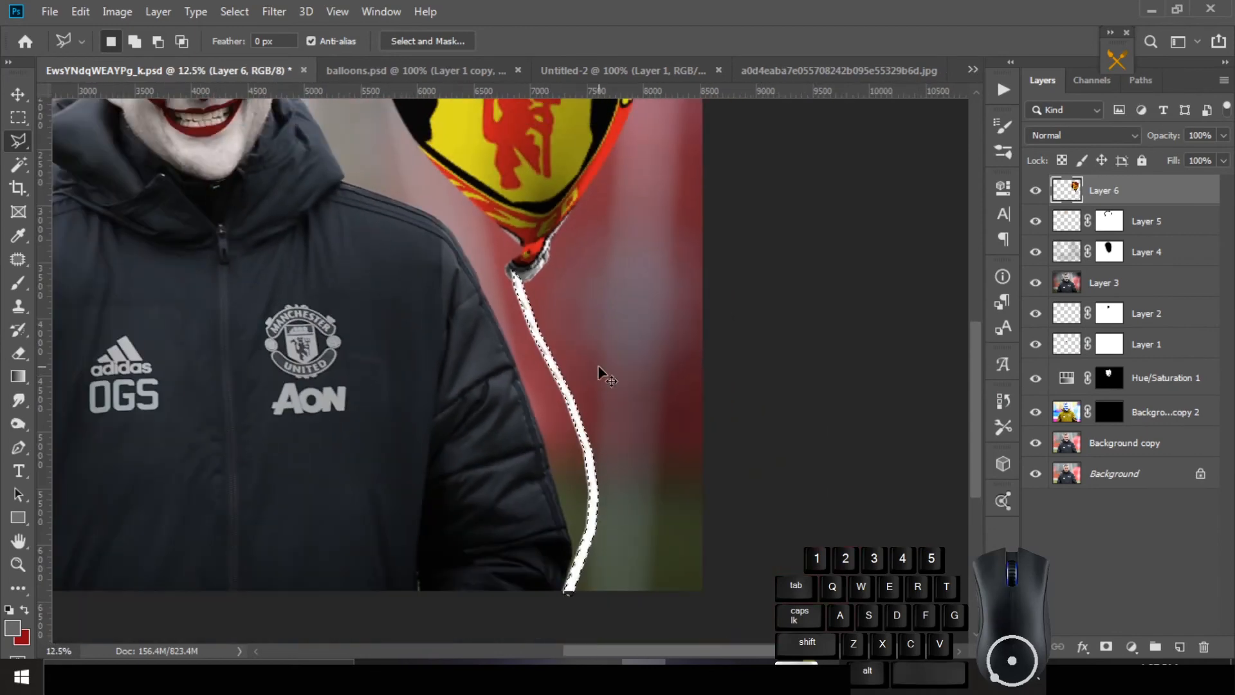
Deselect the string and blend its upper end into the balloon's knot with the Clone Stamp at 16% opacity.
{"action": "key", "text": "ctrl+d"}
{"action": "left_click", "coordinate": [557, 326], "text": "alt"}
{"action": "left_click", "coordinate": [527, 313], "text": "ctrl"}
{"action": "left_click", "coordinate": [514, 312], "text": "ctrl"}
{"action": "scroll", "coordinate": [436, 317], "scroll_direction": "up", "scroll_amount": 1}
{"action": "key", "text": "s"}
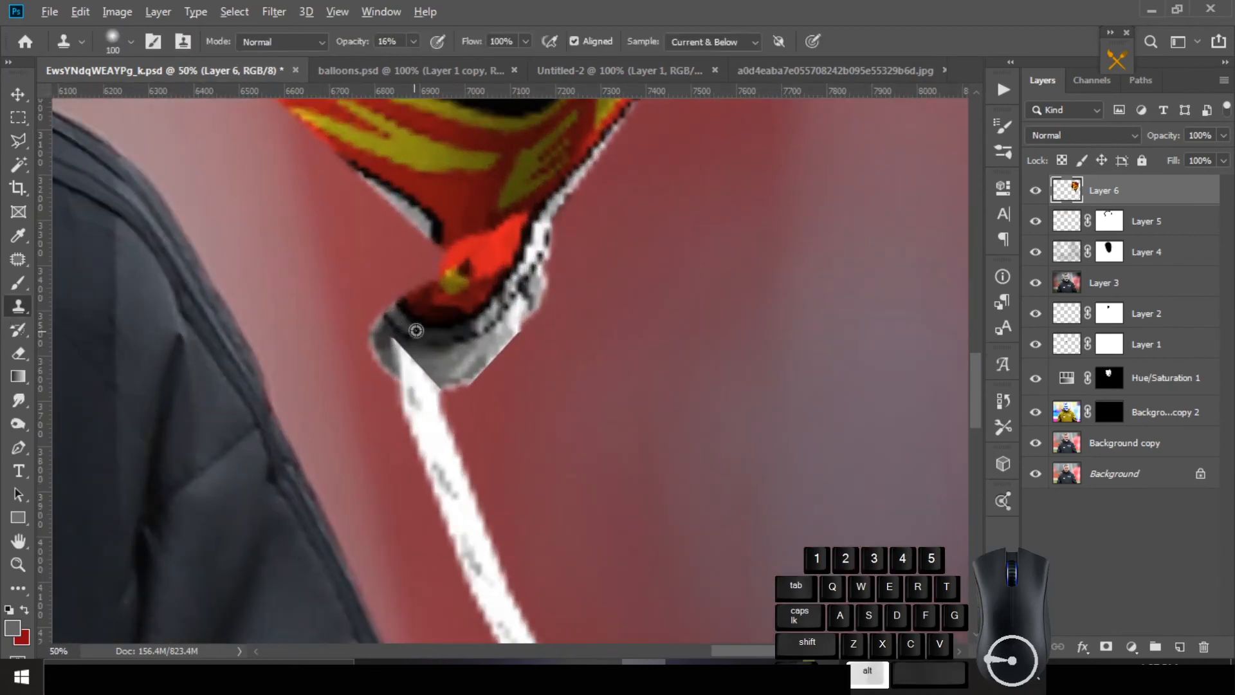
{"action": "left_click", "coordinate": [454, 368], "text": "alt"}
{"action": "left_click", "coordinate": [423, 379]}
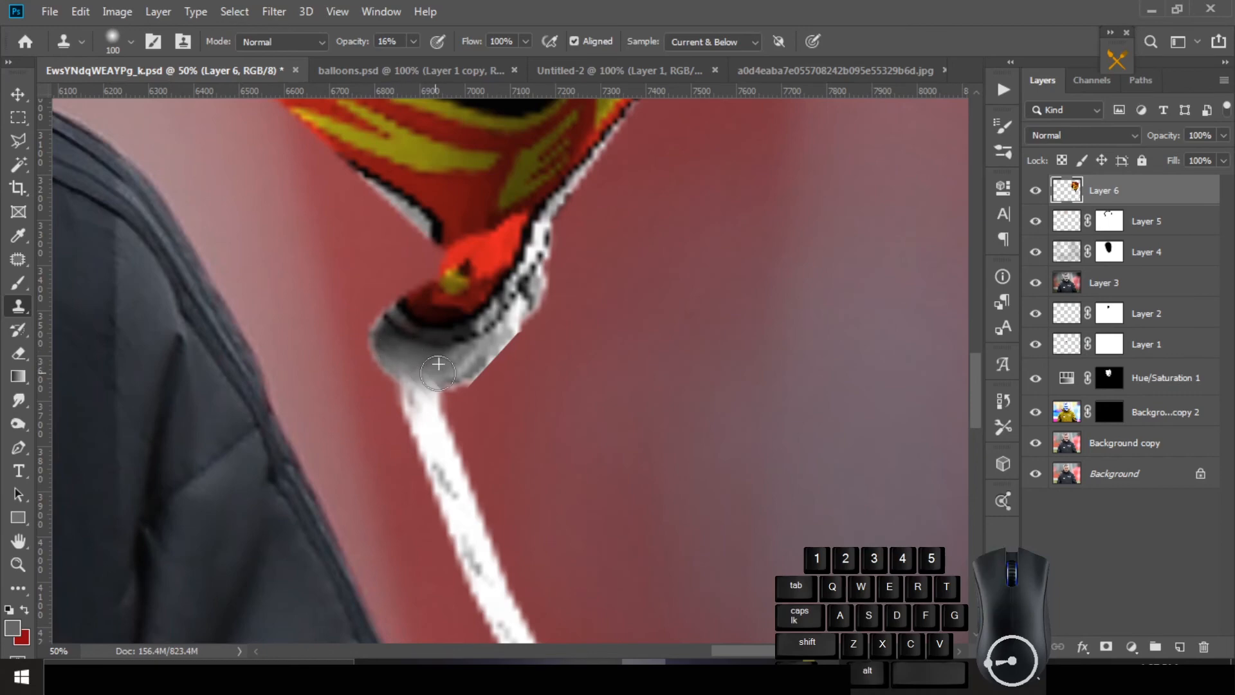
Thin the balloon's string by erasing along its edge from the knot downwards with a soft 125 px eraser.
{"action": "scroll", "coordinate": [495, 410], "scroll_direction": "down", "scroll_amount": 3}
{"action": "scroll", "coordinate": [645, 377], "scroll_direction": "up", "scroll_amount": 2}
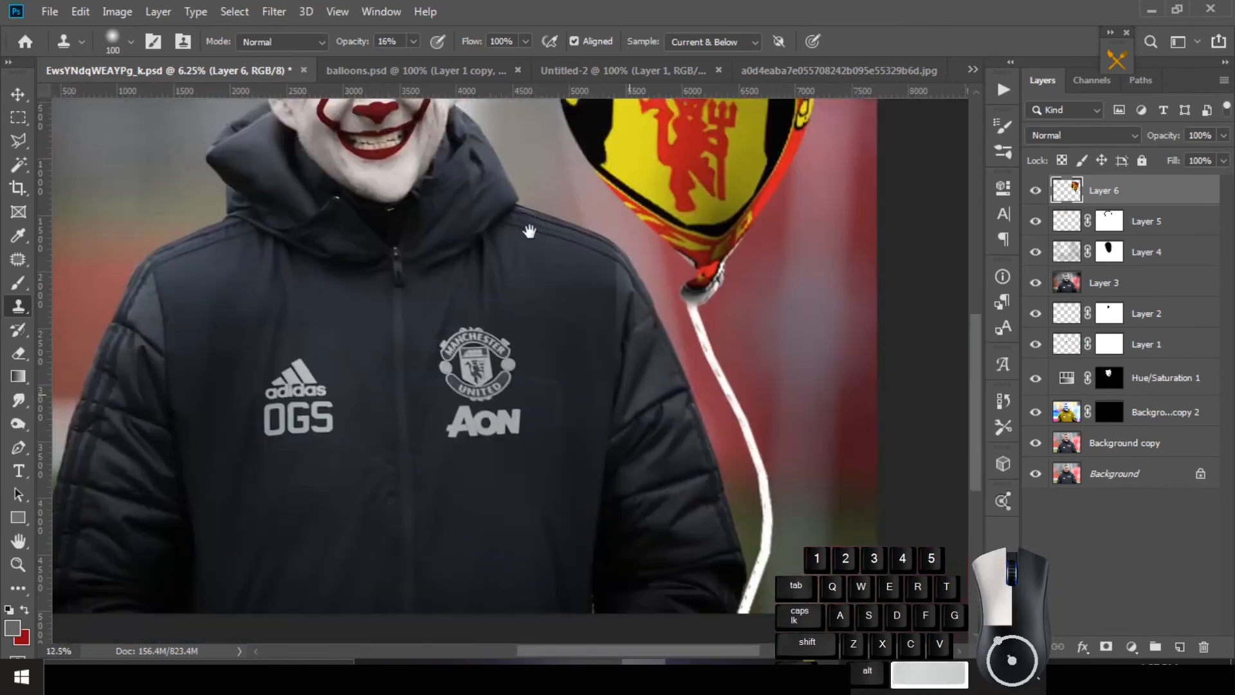
{"action": "key", "text": "e"}
{"action": "left_click_drag", "start_coordinate": [645, 378], "coordinate": [585, 224]}
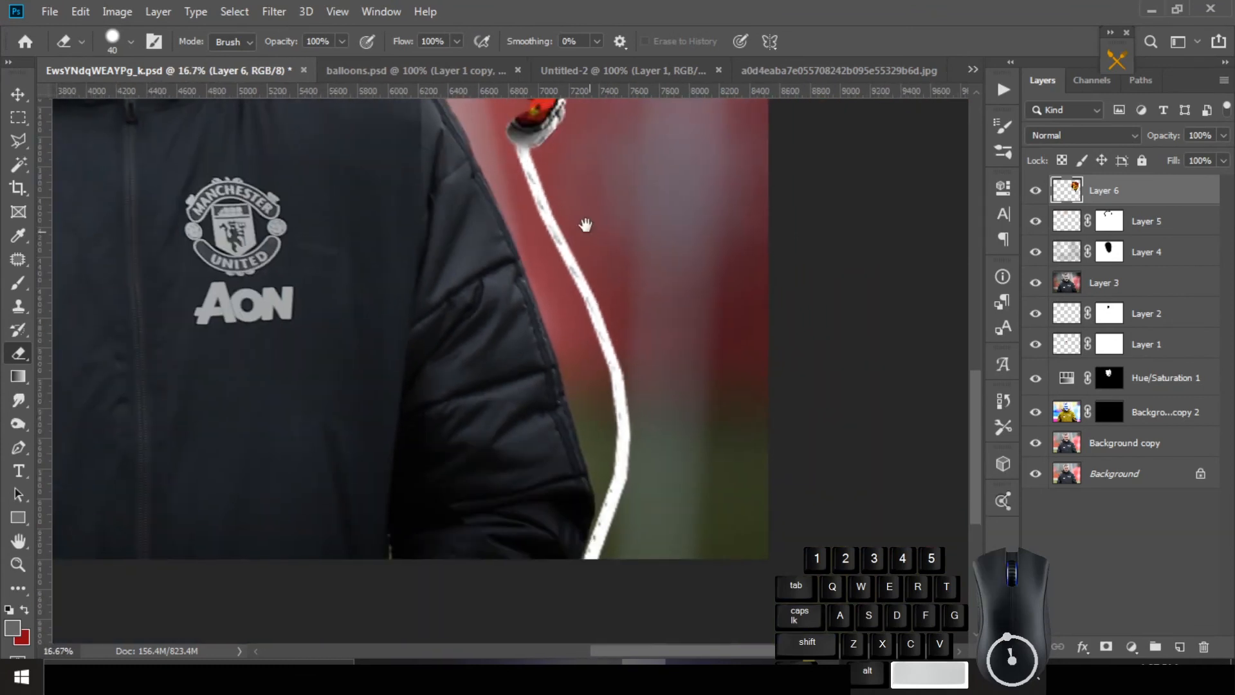
{"action": "right_click", "coordinate": [660, 241]}
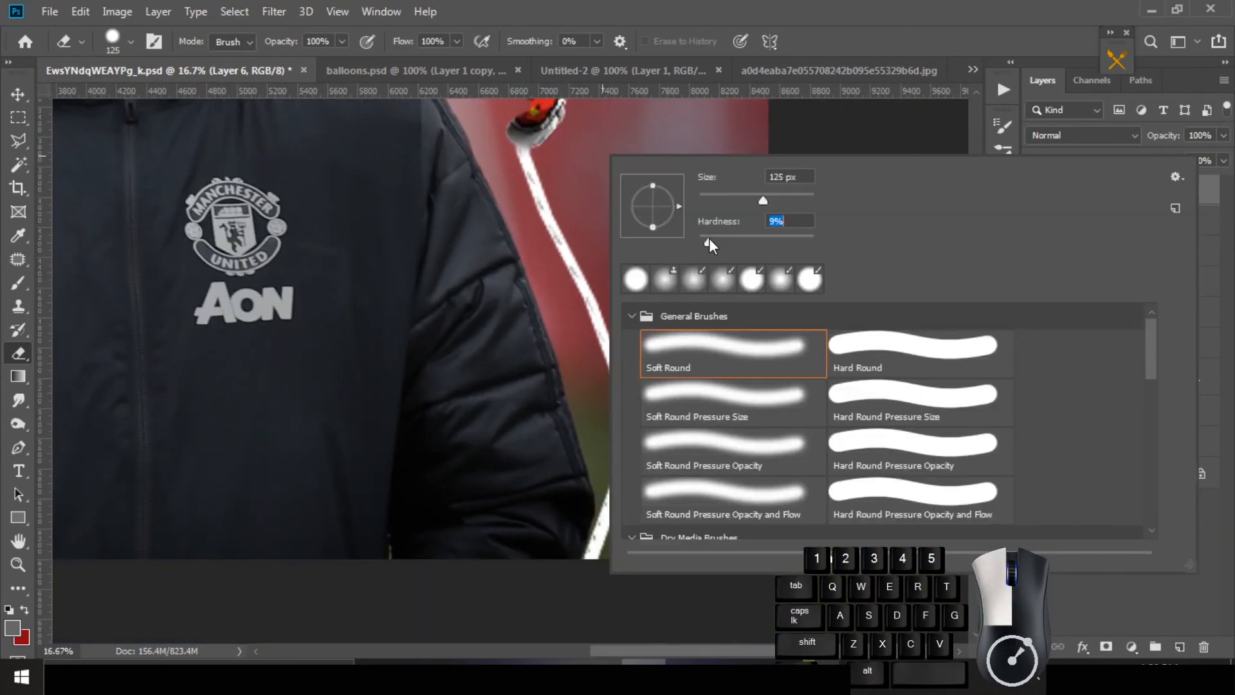
{"action": "left_click", "coordinate": [575, 225]}
{"action": "left_click_drag", "start_coordinate": [549, 177], "coordinate": [568, 213]}
{"action": "scroll", "coordinate": [591, 250], "scroll_direction": "up", "scroll_amount": 1}
{"action": "left_click_drag", "start_coordinate": [591, 249], "coordinate": [590, 237]}
{"action": "left_click_drag", "start_coordinate": [534, 159], "coordinate": [552, 197]}
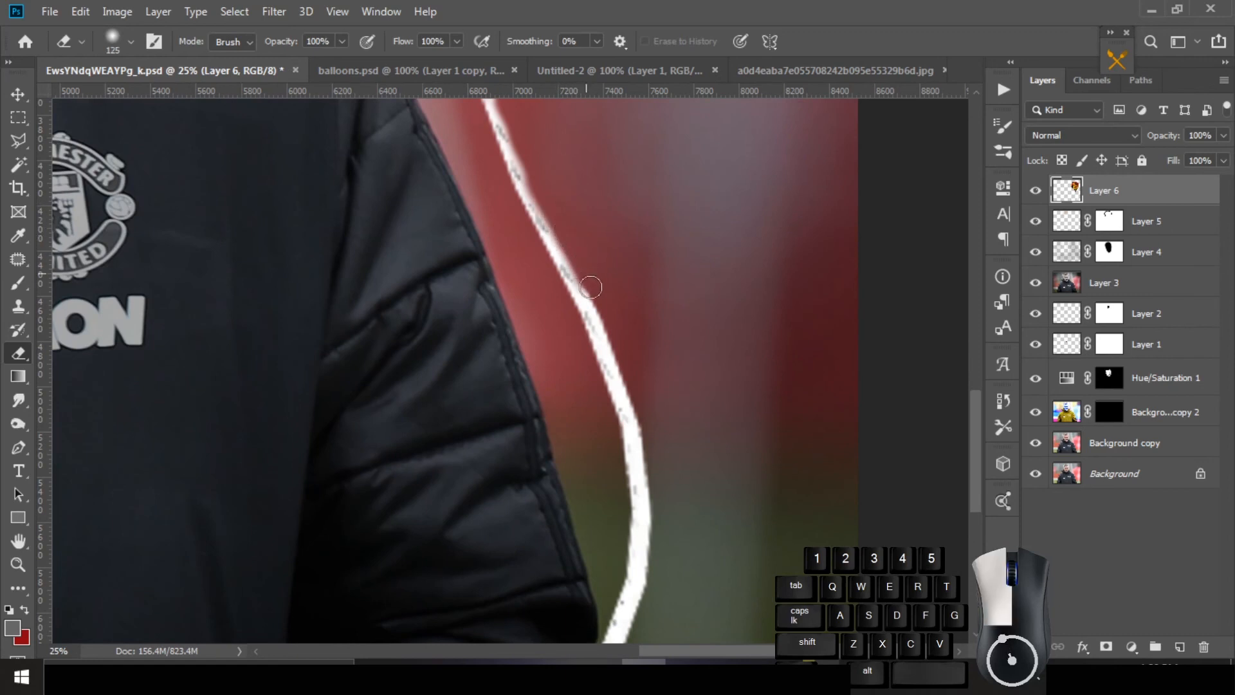
{"action": "left_click_drag", "start_coordinate": [650, 475], "coordinate": [658, 536]}
{"action": "left_click_drag", "start_coordinate": [658, 537], "coordinate": [640, 405]}
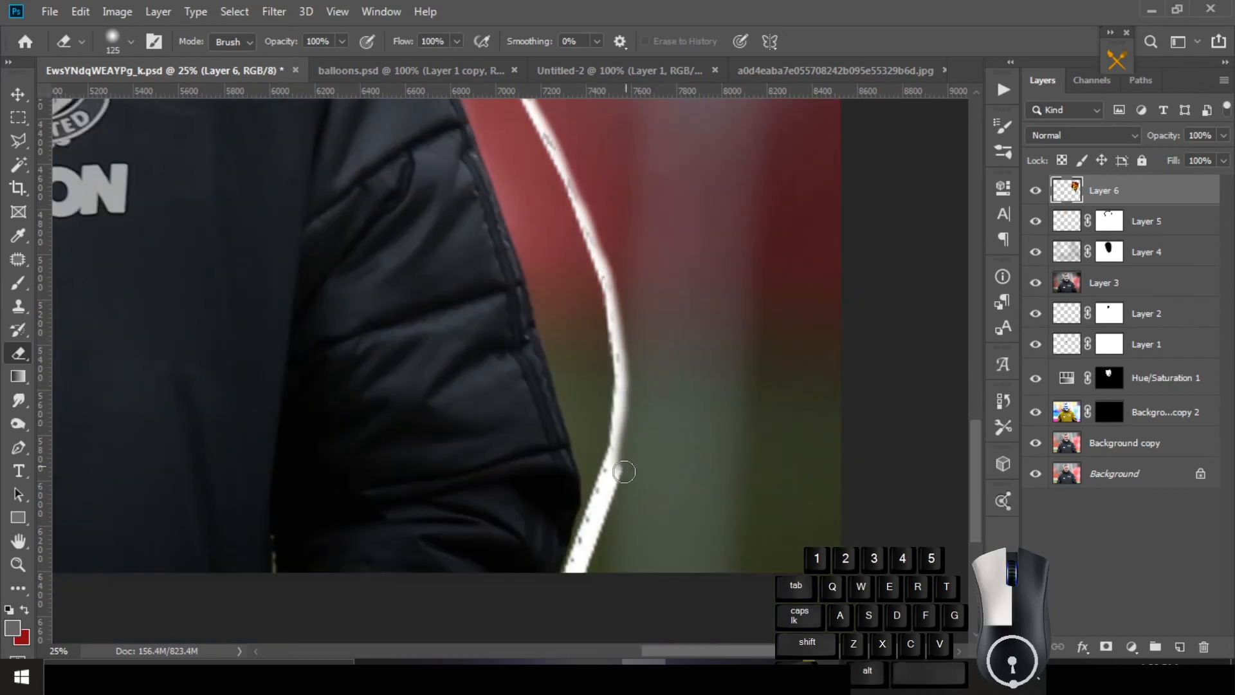
{"action": "scroll", "coordinate": [656, 339], "scroll_direction": "up", "scroll_amount": 6}
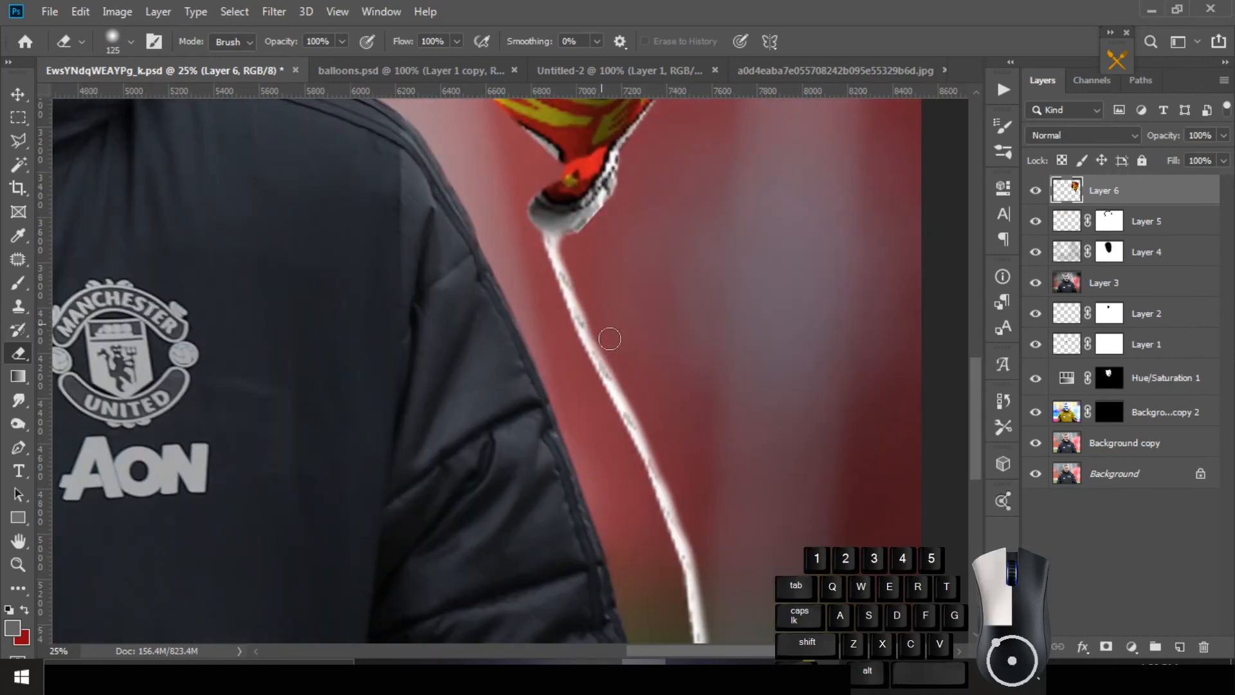
Lower the balloon layer's saturation slightly with a Hue/Saturation adjustment.
{"action": "scroll", "coordinate": [610, 339], "scroll_direction": "down", "scroll_amount": 4}
{"action": "left_click", "coordinate": [111, 12]}
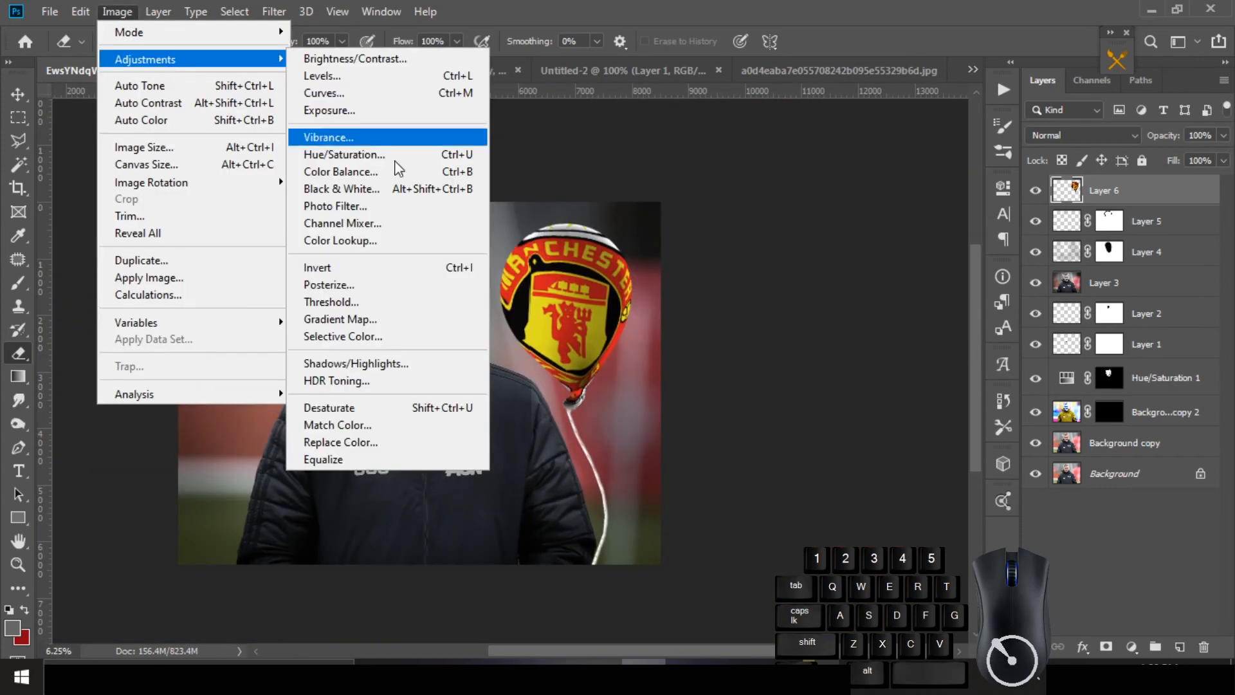
{"action": "left_click", "coordinate": [360, 149]}
{"action": "left_click_drag", "start_coordinate": [974, 294], "coordinate": [956, 293]}
{"action": "left_click", "coordinate": [1178, 158]}
Brighten the balloon layer slightly with Levels by setting the midtone input to 1.03.
{"action": "left_click", "coordinate": [118, 11]}
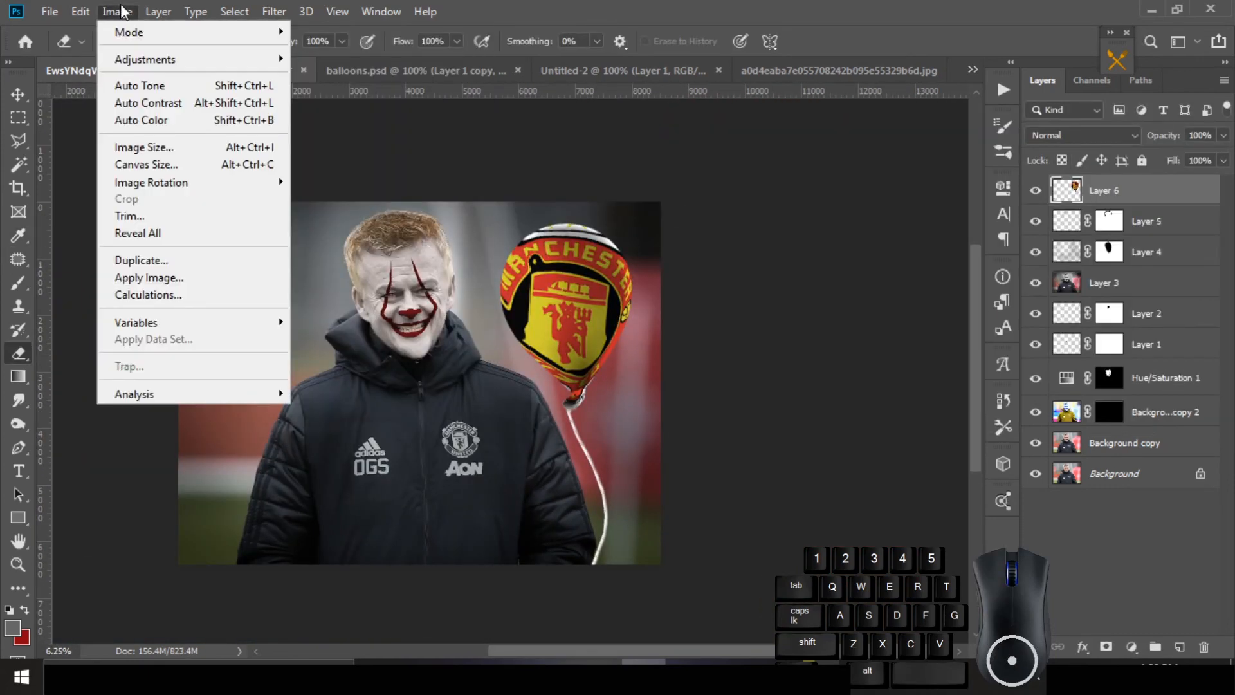
{"action": "mouse_move", "coordinate": [143, 59]}
{"action": "left_click", "coordinate": [334, 75]}
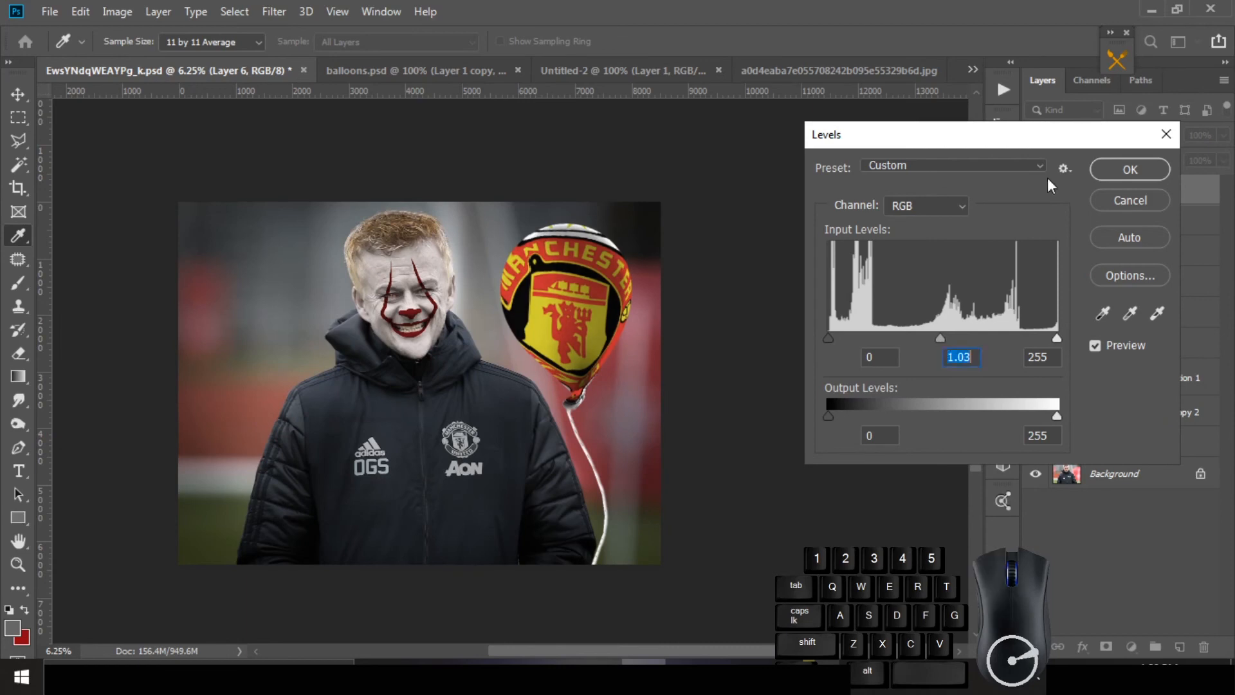
{"action": "left_click", "coordinate": [1131, 170]}
Rotate the balloon slightly clockwise and reposition it closer to the man so its string crosses his sleeve.
{"action": "key", "text": "v"}
{"action": "left_click_drag", "start_coordinate": [586, 322], "coordinate": [553, 315]}
{"action": "key", "text": "ctrl+t"}
{"action": "left_click_drag", "start_coordinate": [651, 223], "coordinate": [665, 234]}
{"action": "key", "text": "Return"}
{"action": "left_click_drag", "start_coordinate": [561, 306], "coordinate": [577, 293]}
Select the lower end of the balloon's string with the Polygonal Lasso and copy it to a new layer.
{"action": "key", "text": "l"}
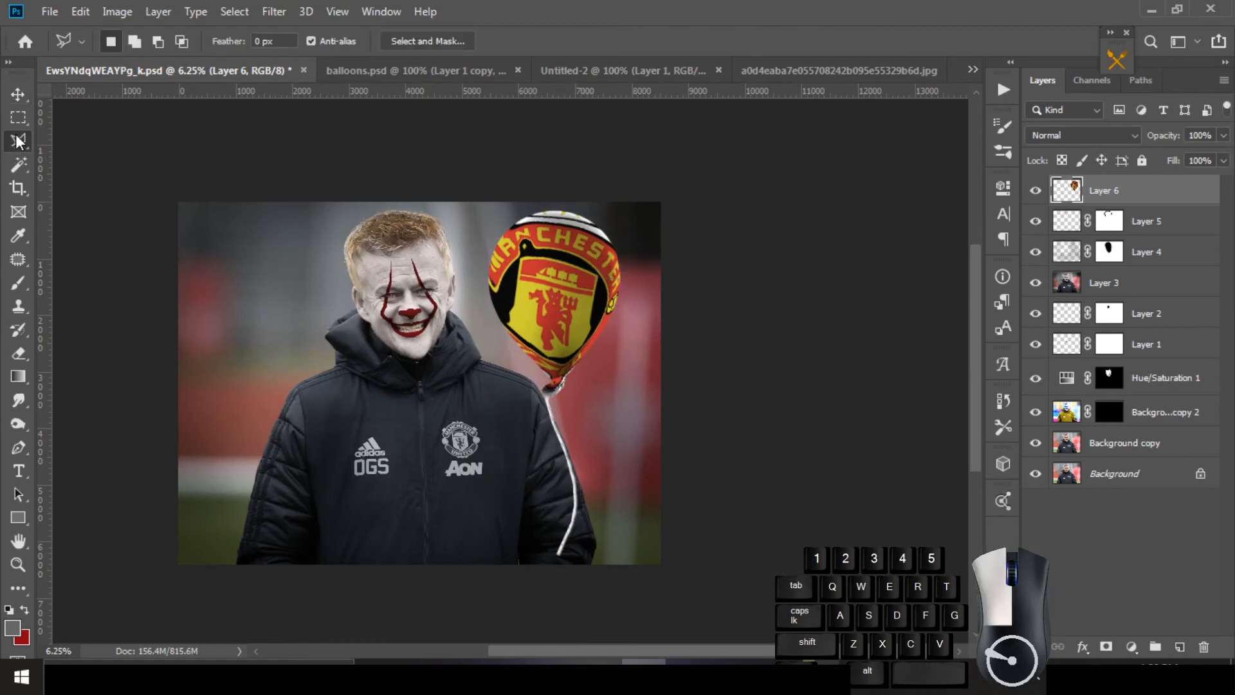
{"action": "right_click", "coordinate": [557, 520]}
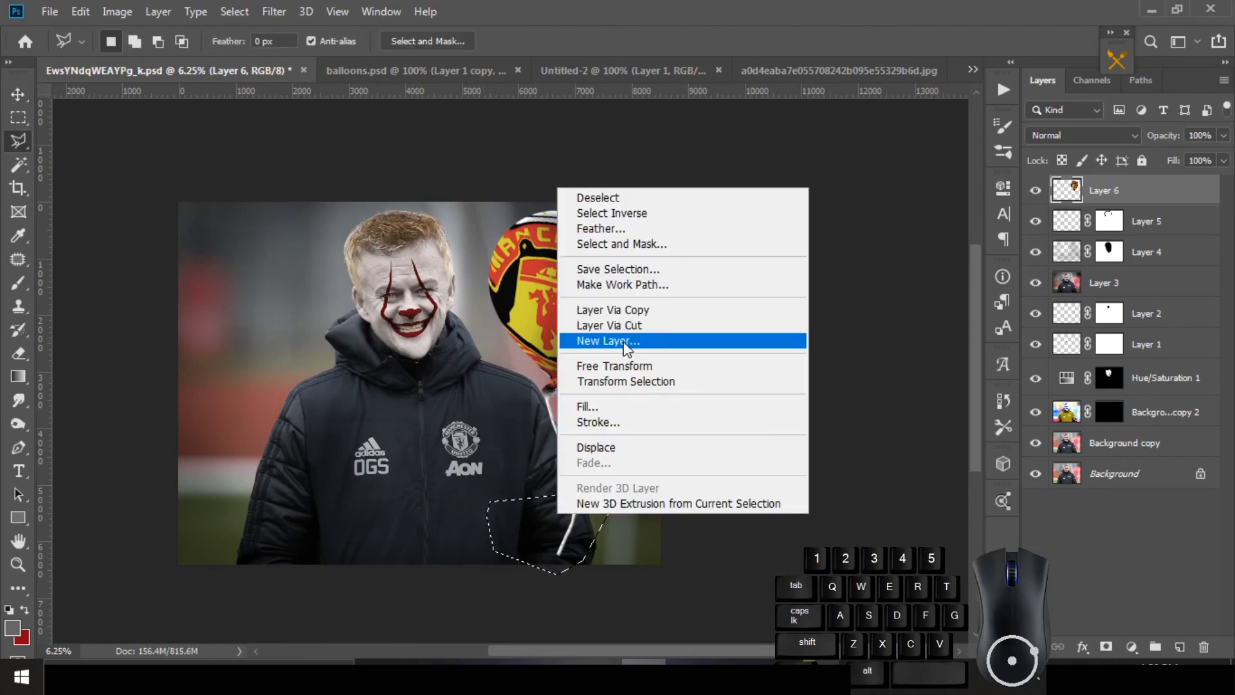
{"action": "left_click", "coordinate": [598, 341]}
Move the copied string piece below the string's lower end and flip it horizontally.
{"action": "key", "text": "v"}
{"action": "left_click", "coordinate": [562, 524], "text": "ctrl"}
{"action": "left_click_drag", "start_coordinate": [575, 505], "coordinate": [718, 311]}
{"action": "left_click", "coordinate": [562, 525], "text": "ctrl"}
{"action": "left_click", "coordinate": [562, 524], "text": "ctrl"}
{"action": "left_click", "coordinate": [720, 312], "text": "ctrl"}
{"action": "left_click_drag", "start_coordinate": [664, 402], "coordinate": [644, 476]}
{"action": "key", "text": "ctrl+t"}
{"action": "right_click", "coordinate": [736, 365]}
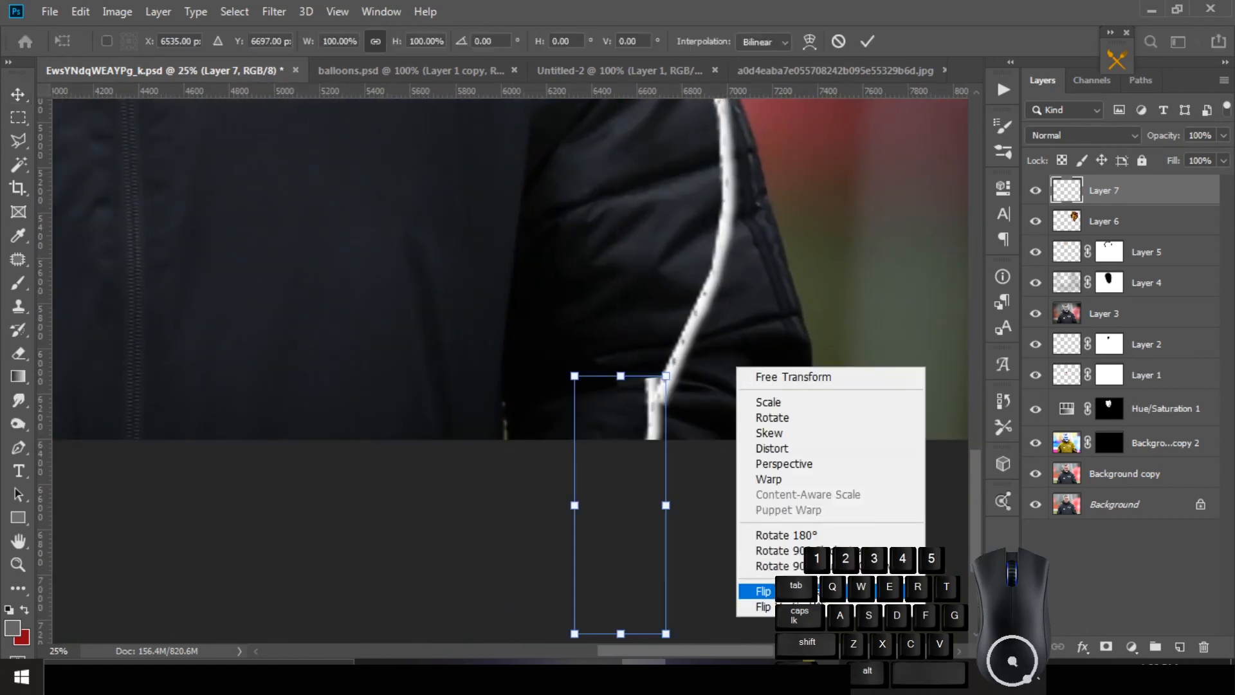
{"action": "left_click", "coordinate": [764, 590]}
{"action": "key", "text": "Return"}
{"action": "mouse_move", "coordinate": [617, 407]}
{"action": "left_mouse_down"}
{"action": "mouse_move", "coordinate": [654, 418]}
{"action": "mouse_move", "coordinate": [603, 415]}
{"action": "mouse_move", "coordinate": [614, 414]}
{"action": "left_mouse_up"}
Rotate the copied string piece and align it with the string's end so the string reaches the image's lower edge.
{"action": "key", "text": "ctrl+t"}
{"action": "key", "text": "Escape"}
{"action": "left_click", "coordinate": [1090, 195]}
{"action": "key", "text": "ctrl+t"}
{"action": "left_click_drag", "start_coordinate": [721, 342], "coordinate": [785, 384]}
{"action": "key", "text": "Return"}
{"action": "key", "text": "ctrl+t"}
{"action": "left_click_drag", "start_coordinate": [657, 411], "coordinate": [661, 410]}
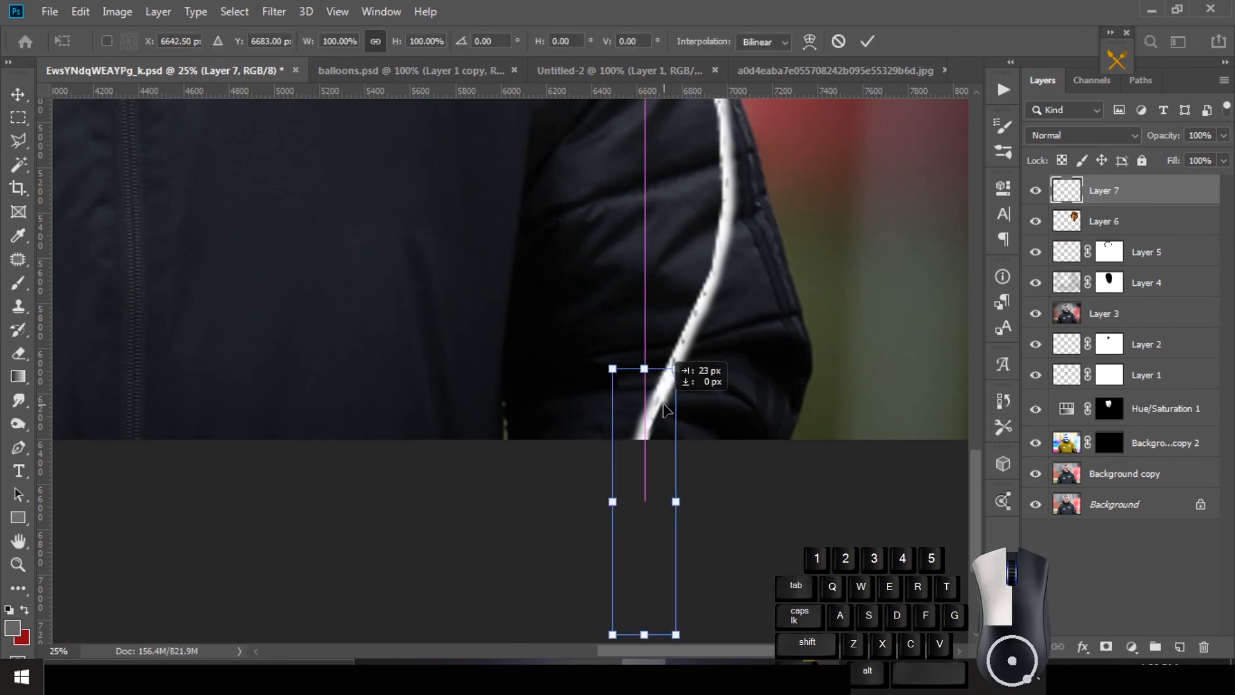
{"action": "key", "text": "Return"}
Merge the string extension layer with the balloon layer.
{"action": "left_click", "coordinate": [664, 412], "text": "alt"}
{"action": "left_click", "coordinate": [664, 411], "text": "alt"}
{"action": "left_click", "coordinate": [664, 412], "text": "alt"}
{"action": "left_click", "coordinate": [664, 412], "text": "alt"}
{"action": "left_click", "coordinate": [1106, 221], "text": "shift"}
{"action": "key", "text": "ctrl+e"}
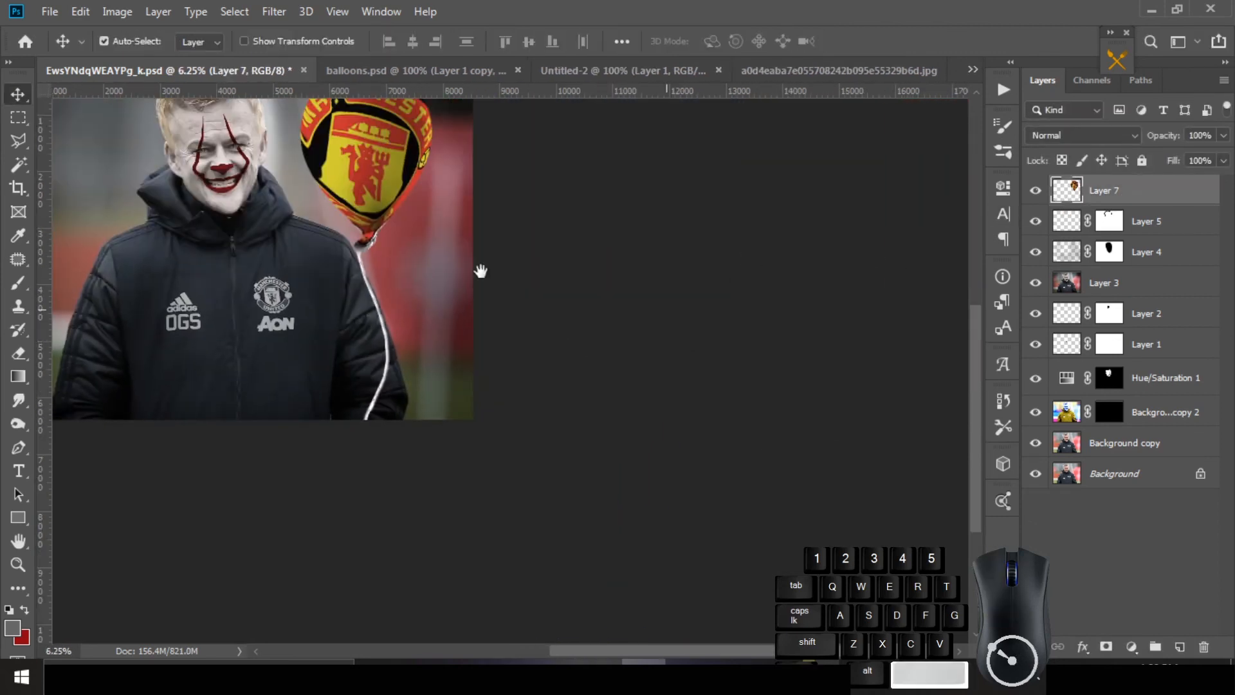
{"action": "key", "text": "ctrl+0"}
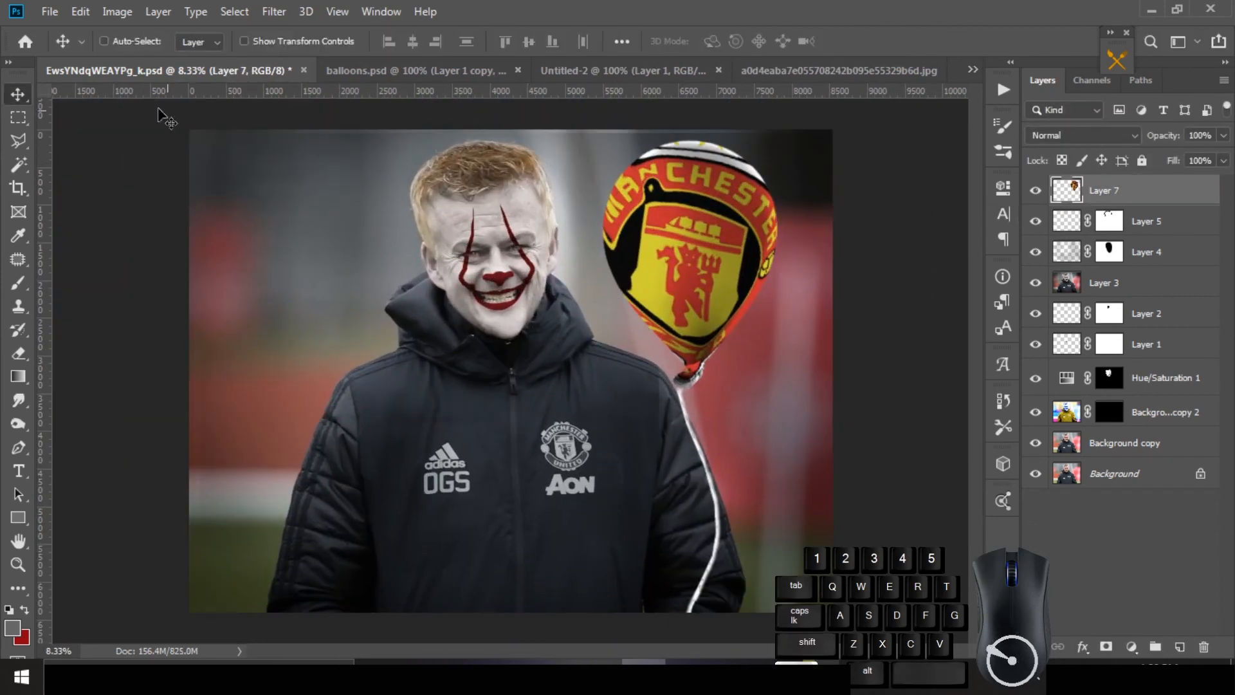
{"action": "left_click", "coordinate": [50, 11]}
{"action": "left_click", "coordinate": [615, 3]}
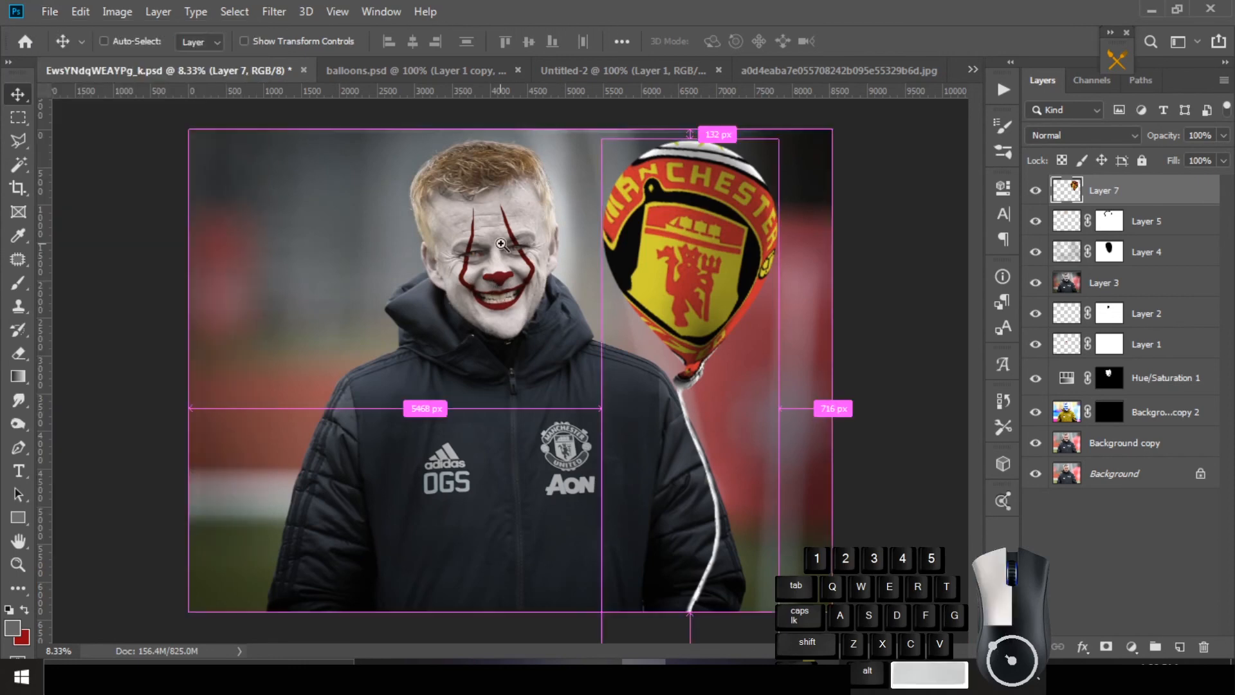
Brighten the portrait on Layer 3 with Levels by setting the white input level to 250.
{"action": "left_click", "coordinate": [501, 244], "text": "ctrl"}
{"action": "left_click", "coordinate": [519, 316], "text": "ctrl"}
{"action": "left_click", "coordinate": [117, 12]}
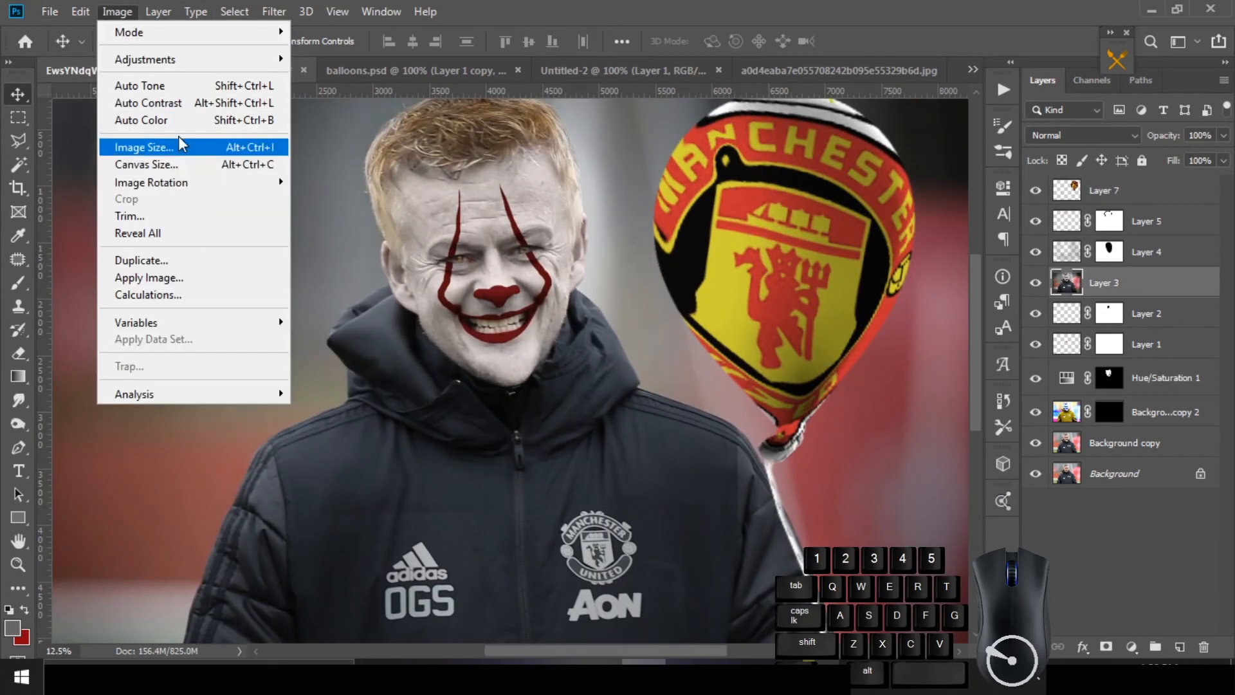
{"action": "mouse_move", "coordinate": [161, 55]}
{"action": "left_click", "coordinate": [322, 152]}
{"action": "left_click_drag", "start_coordinate": [1059, 336], "coordinate": [1054, 335]}
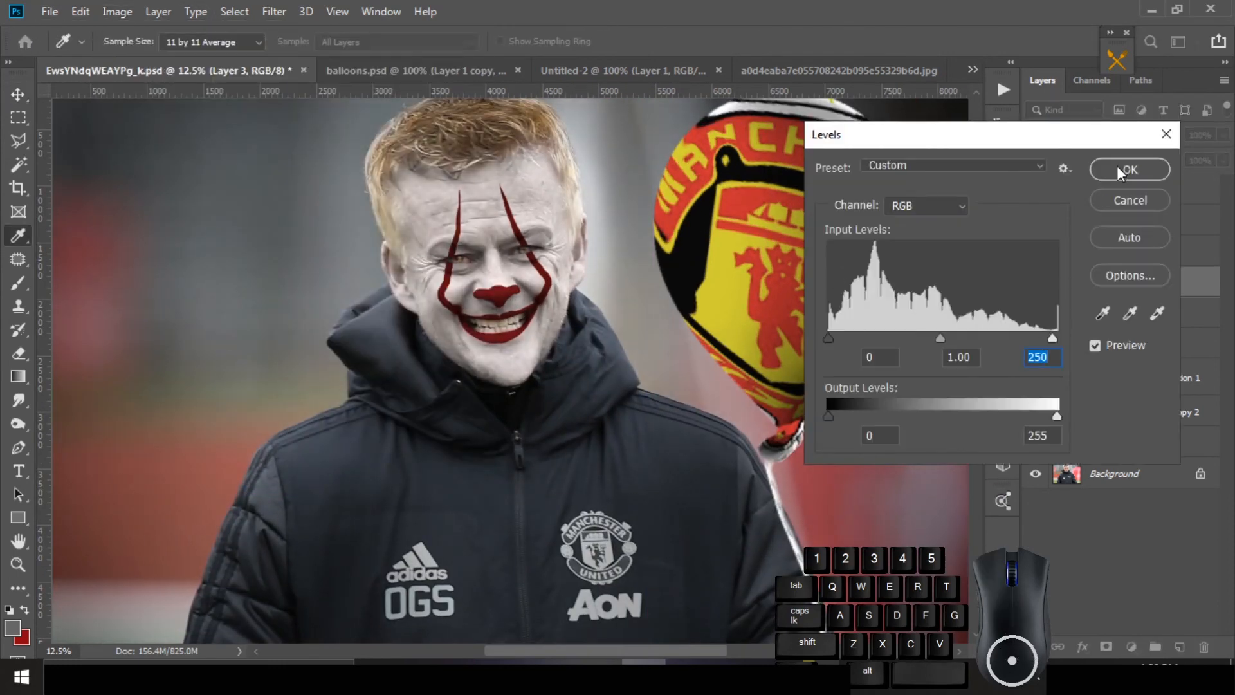
{"action": "left_click", "coordinate": [1119, 168]}
Stamp all visible layers into a new merged layer above the balloon layer.
{"action": "left_click", "coordinate": [1114, 190]}
{"action": "key", "text": "ctrl+minus"}
{"action": "key", "text": "ctrl+minus"}
{"action": "left_click_drag", "start_coordinate": [562, 300], "coordinate": [514, 361]}
{"action": "key", "text": "ctrl+plus"}
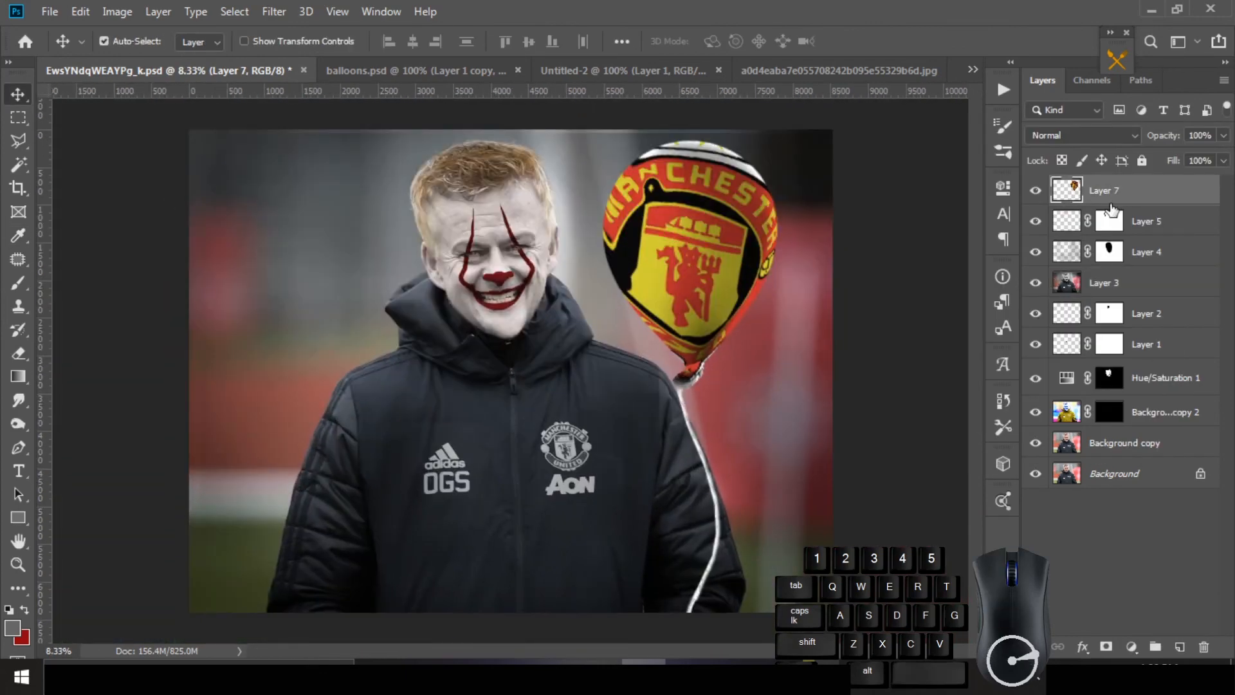
{"action": "key", "text": "ctrl+shift+alt+e"}
Open the Camera Raw Filter on the merged layer and shift the colour temperature slightly warmer.
{"action": "left_click", "coordinate": [274, 12]}
{"action": "left_click", "coordinate": [328, 121]}
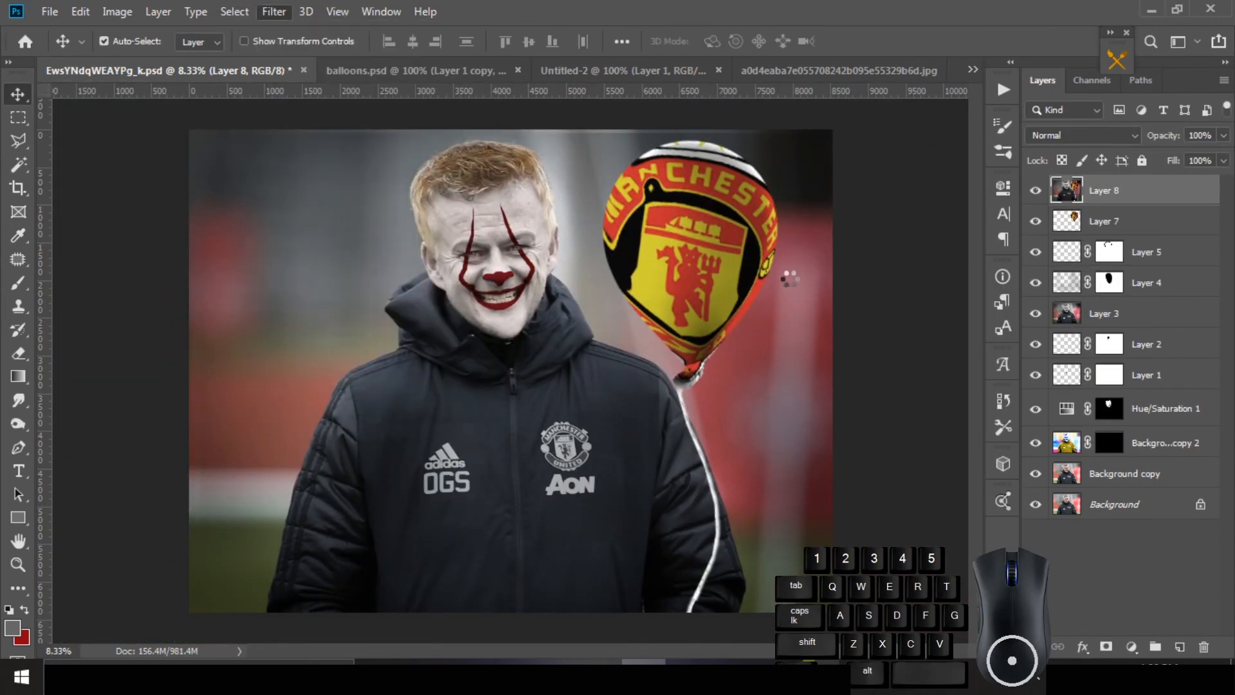
{"action": "left_click", "coordinate": [927, 417]}
{"action": "left_click", "coordinate": [975, 413]}
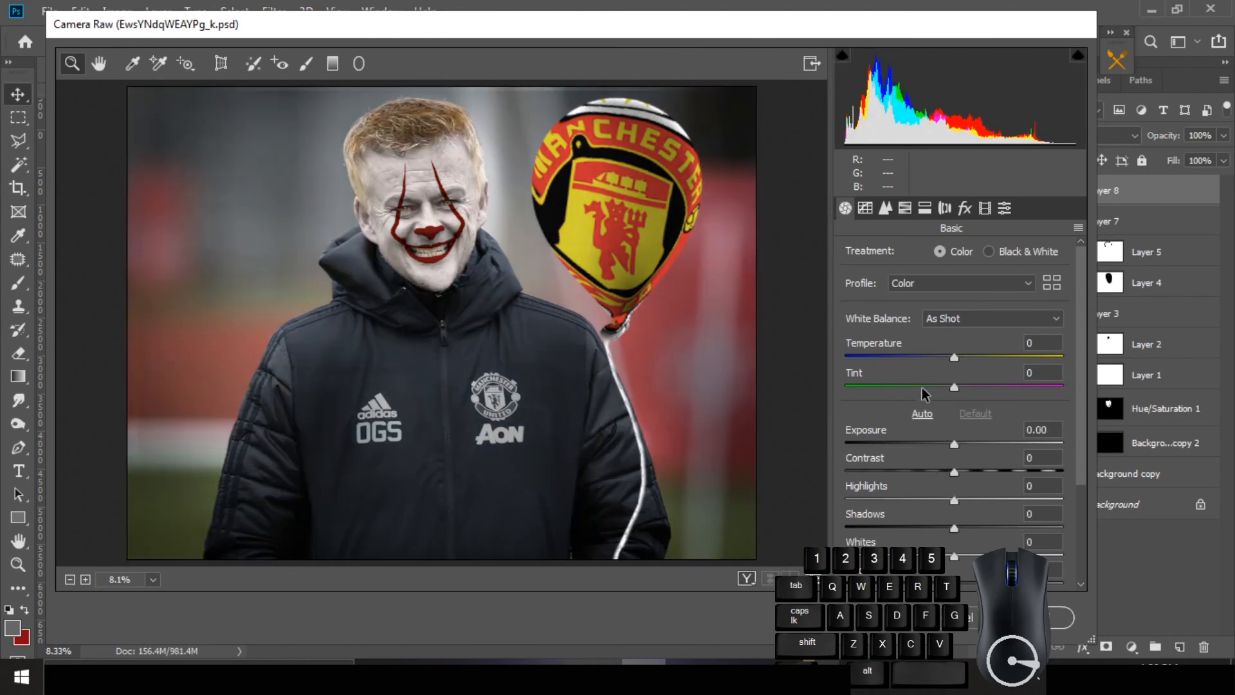
{"action": "left_click_drag", "start_coordinate": [955, 358], "coordinate": [963, 358]}
Darken the image's corners with a Post Crop Vignetting amount of -25.
{"action": "left_click", "coordinate": [944, 208]}
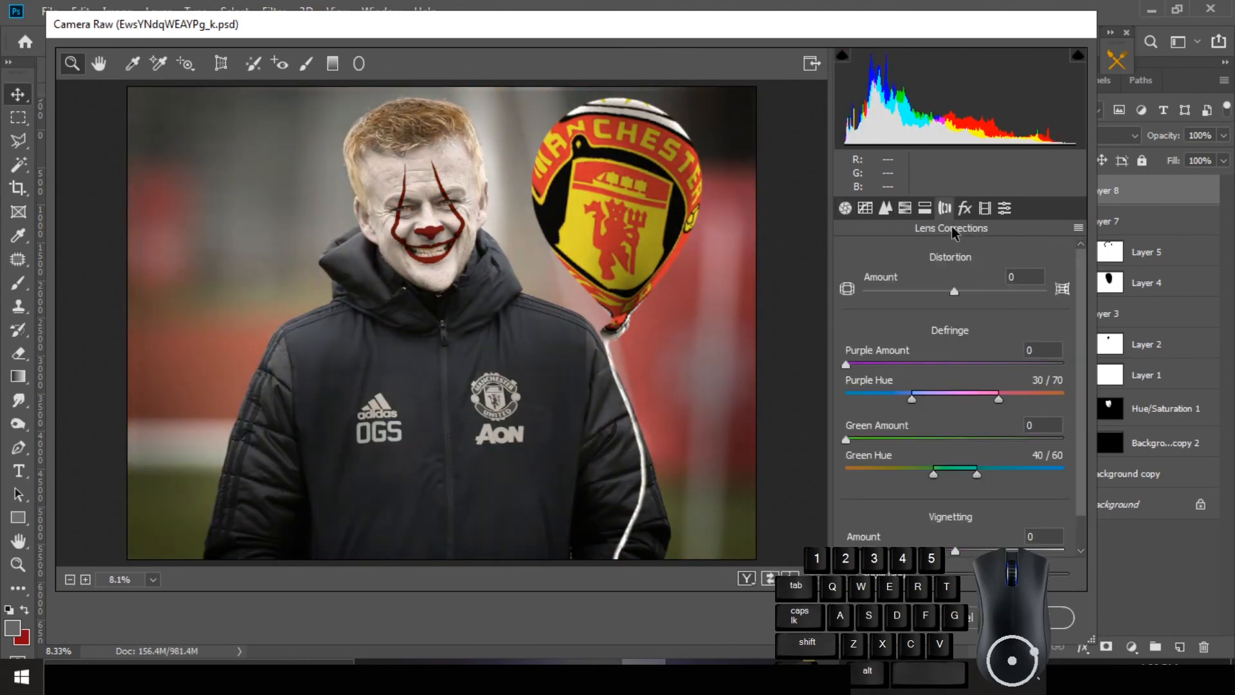
{"action": "left_click", "coordinate": [964, 208]}
{"action": "left_click_drag", "start_coordinate": [959, 442], "coordinate": [935, 442]}
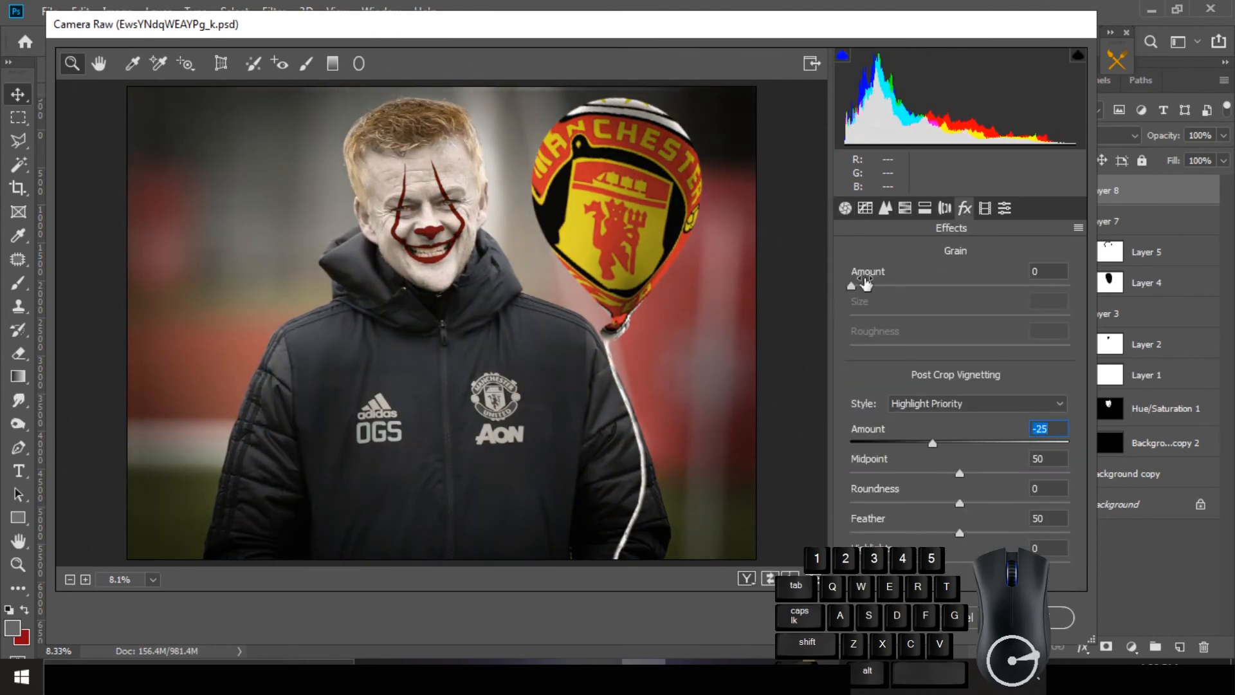
Add film grain with amount 80 and size 39, and apply the Camera Raw edits.
{"action": "scroll", "coordinate": [450, 225], "scroll_direction": "up", "scroll_amount": 3}
{"action": "left_click_drag", "start_coordinate": [450, 225], "coordinate": [530, 342]}
{"action": "left_click_drag", "start_coordinate": [931, 286], "coordinate": [965, 286]}
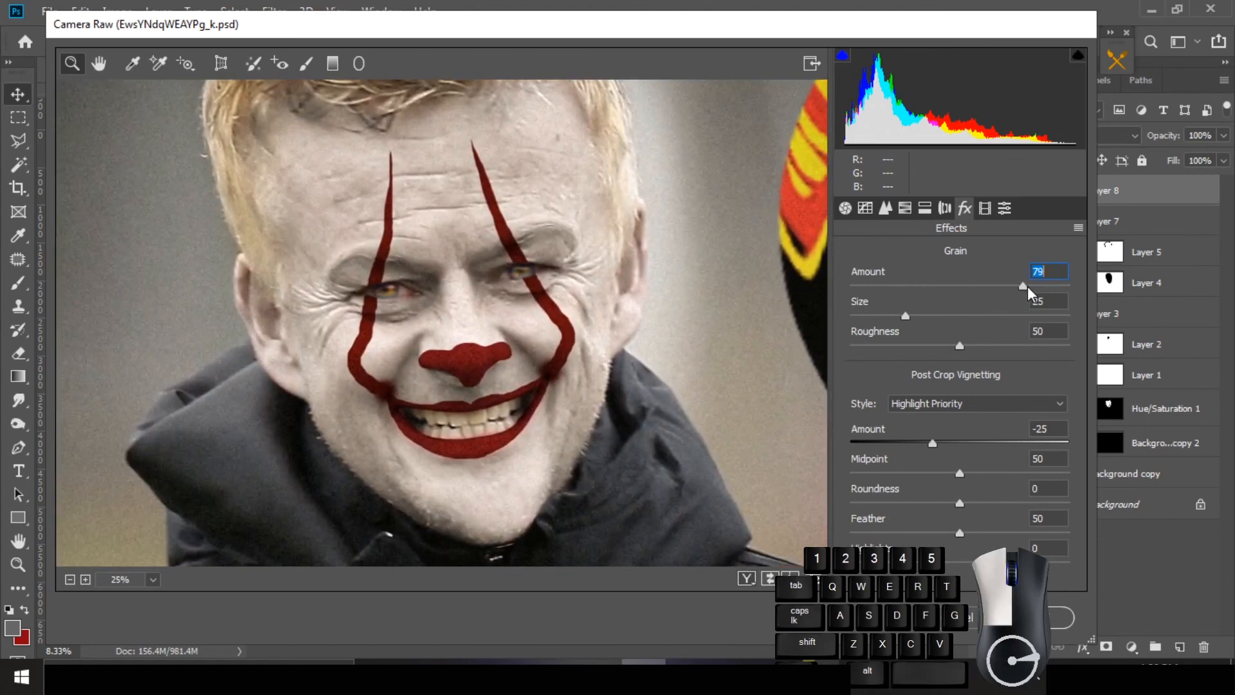
{"action": "scroll", "coordinate": [412, 199], "scroll_direction": "down", "scroll_amount": 4}
{"action": "scroll", "coordinate": [398, 200], "scroll_direction": "up", "scroll_amount": 2}
{"action": "left_click", "coordinate": [1062, 619]}
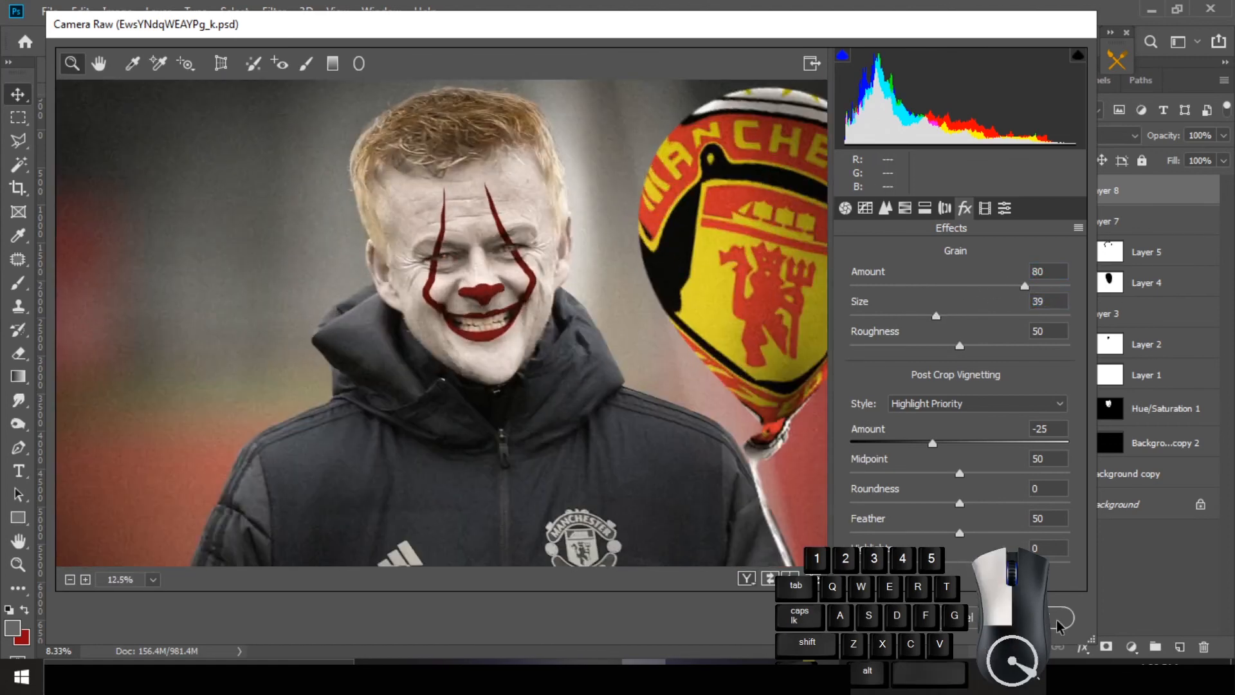
{"action": "scroll", "coordinate": [547, 276], "scroll_direction": "up", "scroll_amount": 2}
{"action": "left_click_drag", "start_coordinate": [547, 276], "coordinate": [561, 334]}
{"action": "right_click", "coordinate": [561, 333]}
{"action": "left_click", "coordinate": [589, 317]}
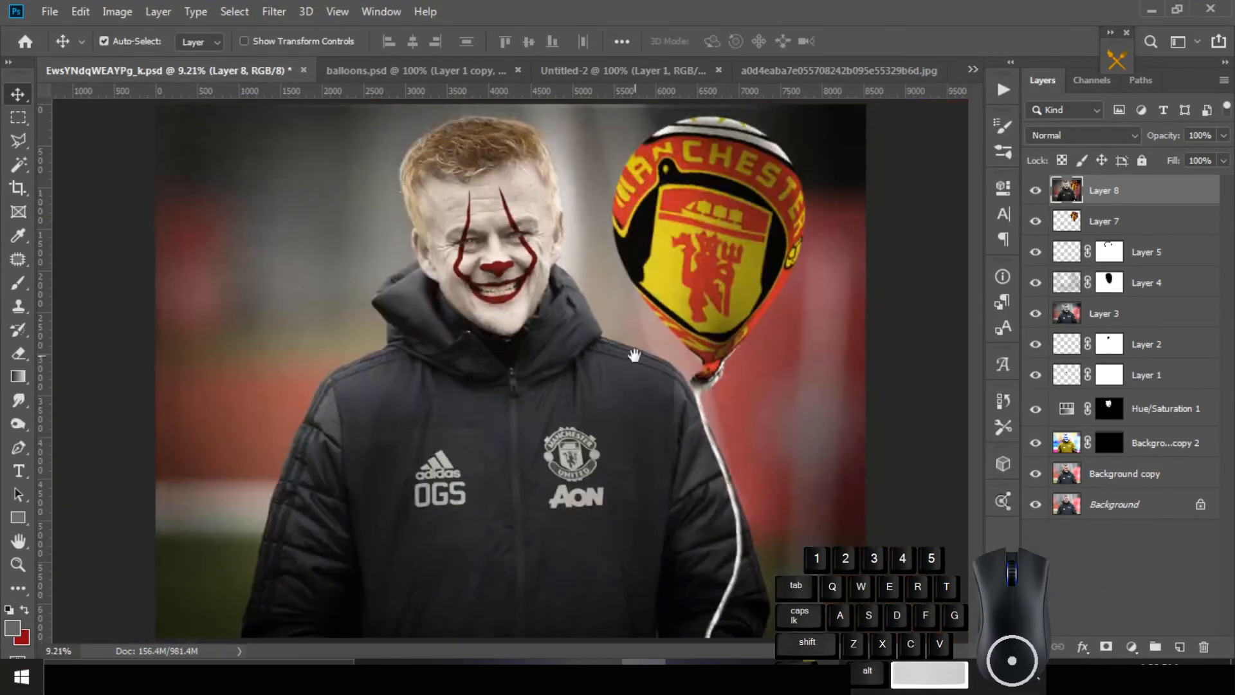
{"action": "left_click", "coordinate": [46, 11]}
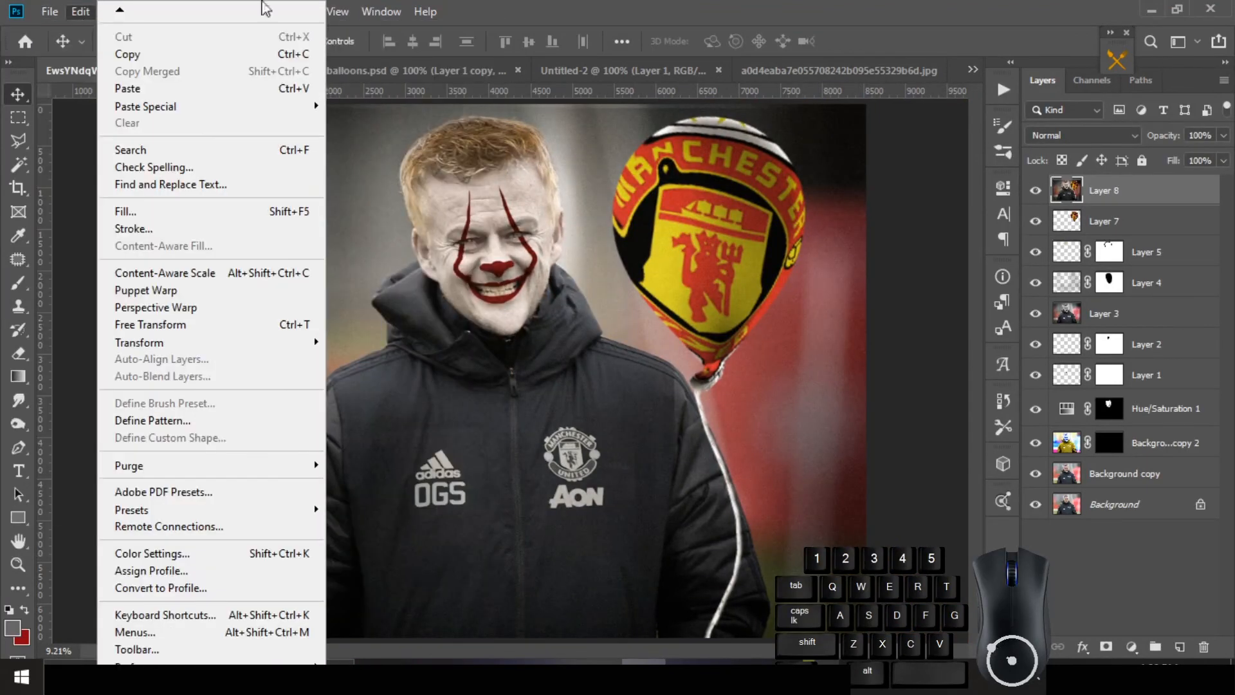
{"action": "left_click", "coordinate": [441, 1]}
Save a copy of the finished image in JPEG format in the Solsa folder.
{"action": "left_click", "coordinate": [58, 13]}
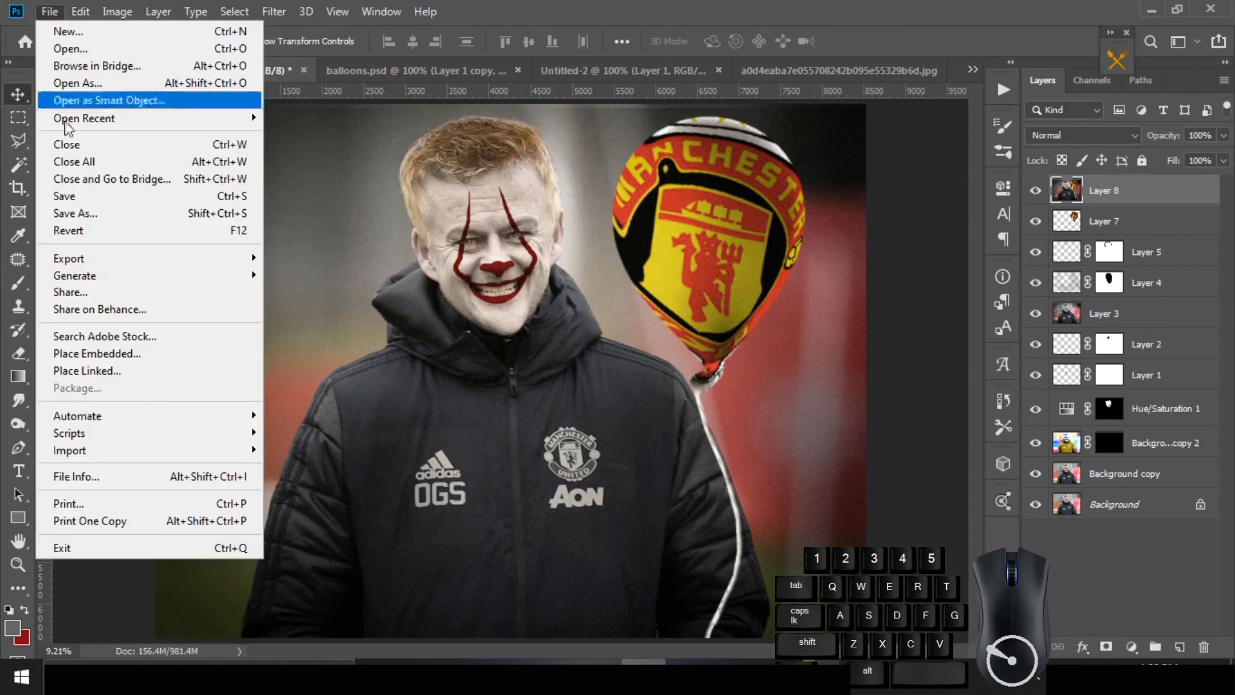
{"action": "left_click", "coordinate": [106, 212]}
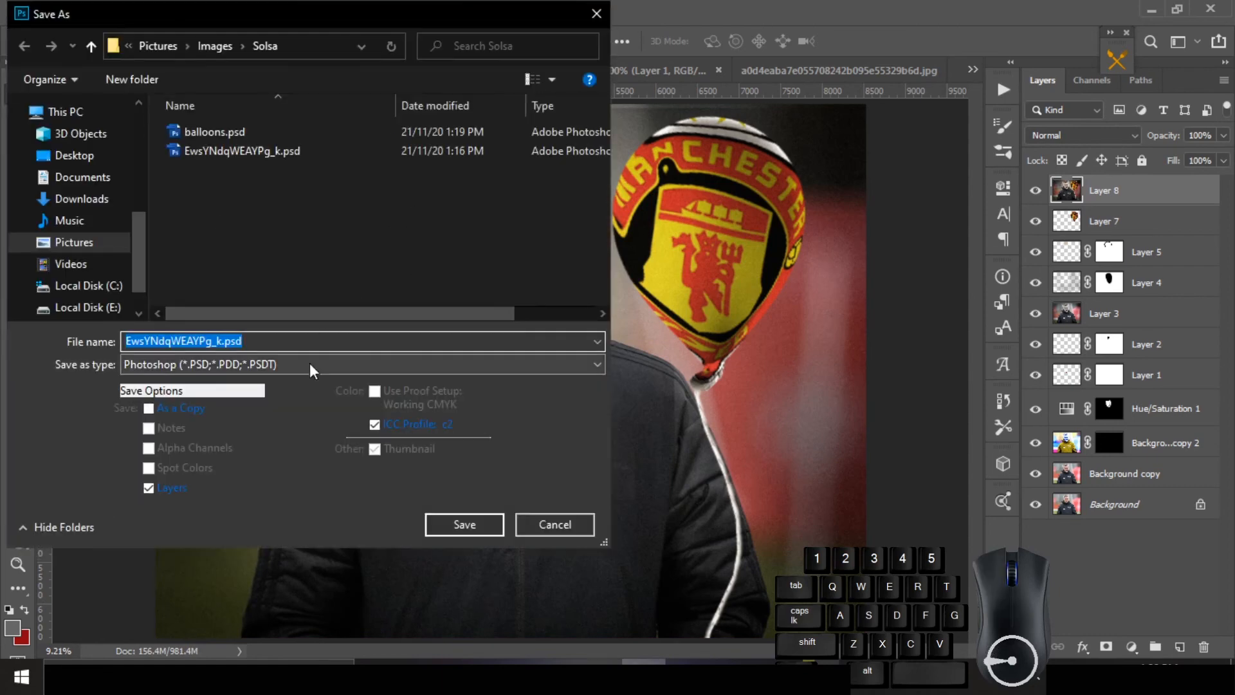
{"action": "left_click", "coordinate": [310, 362]}
{"action": "left_click", "coordinate": [267, 505]}
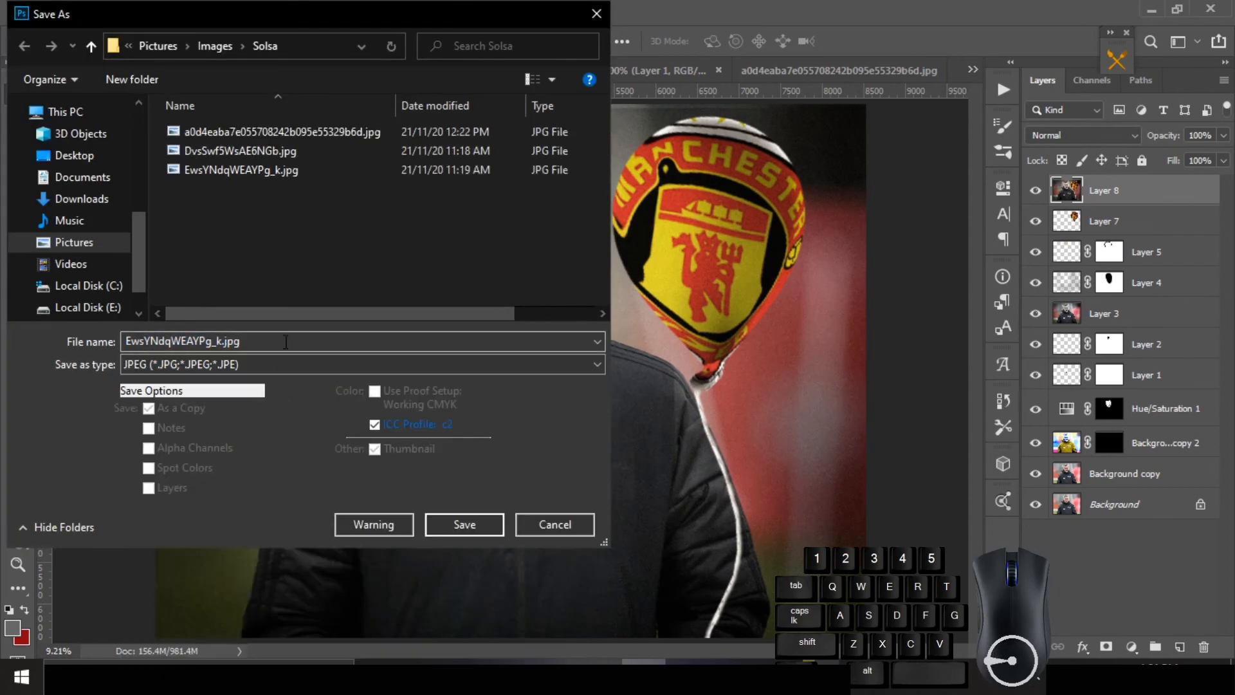